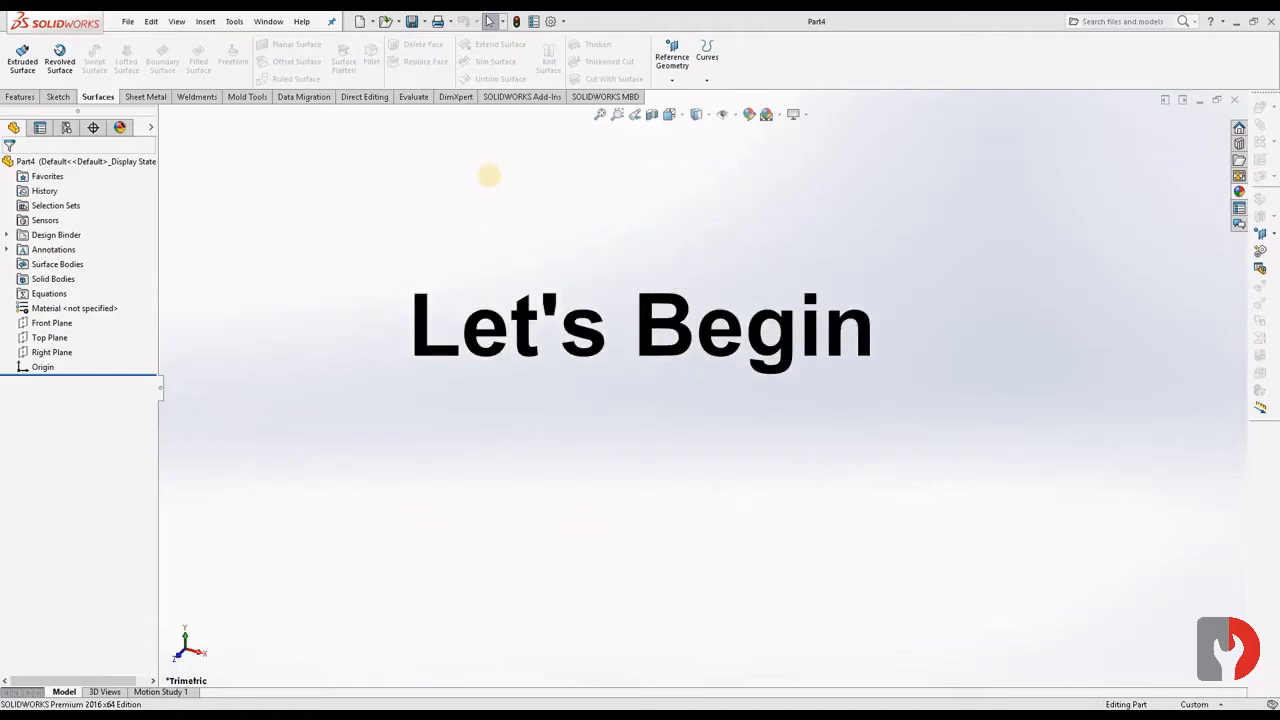
- Set the part's unit system to MMGS
{"action": "left_click", "coordinate": [1212, 704]}
{"action": "left_click", "coordinate": [1154, 632]}
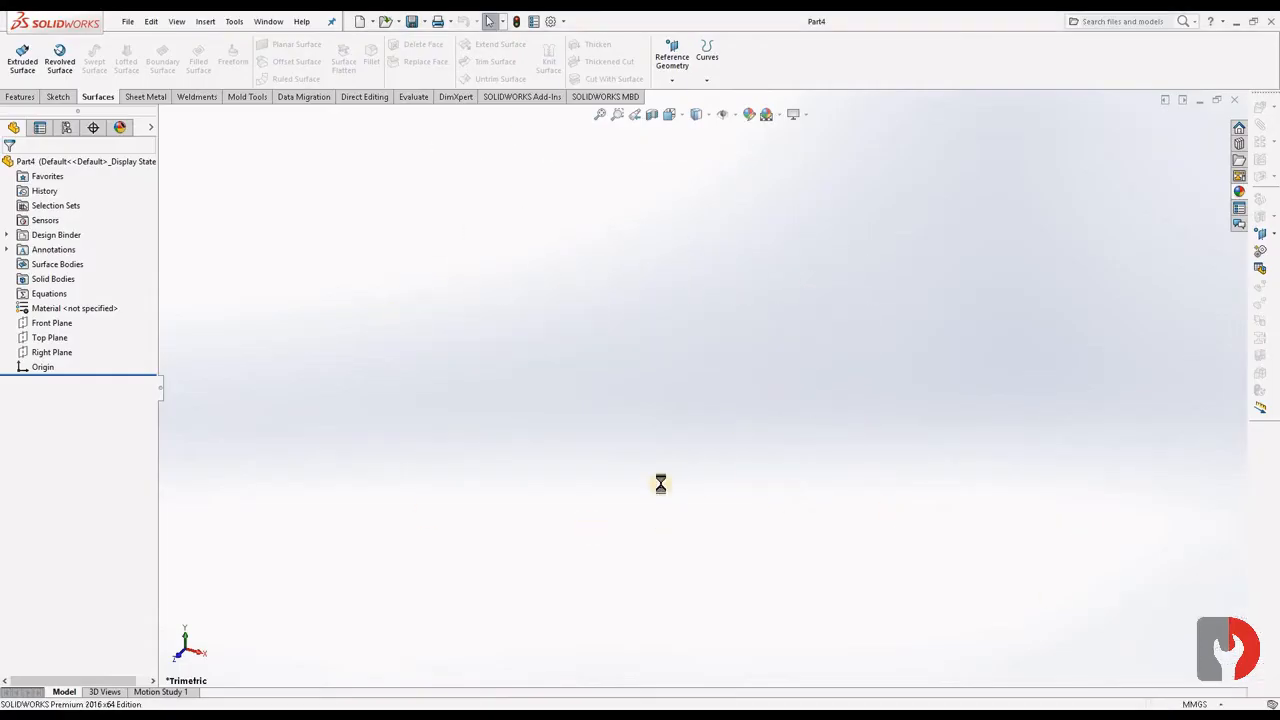
- On the Front Plane, sketch an upper semicircular centerpoint arc centred on the origin with a radius of about 84 mm
{"action": "left_click", "coordinate": [40, 326]}
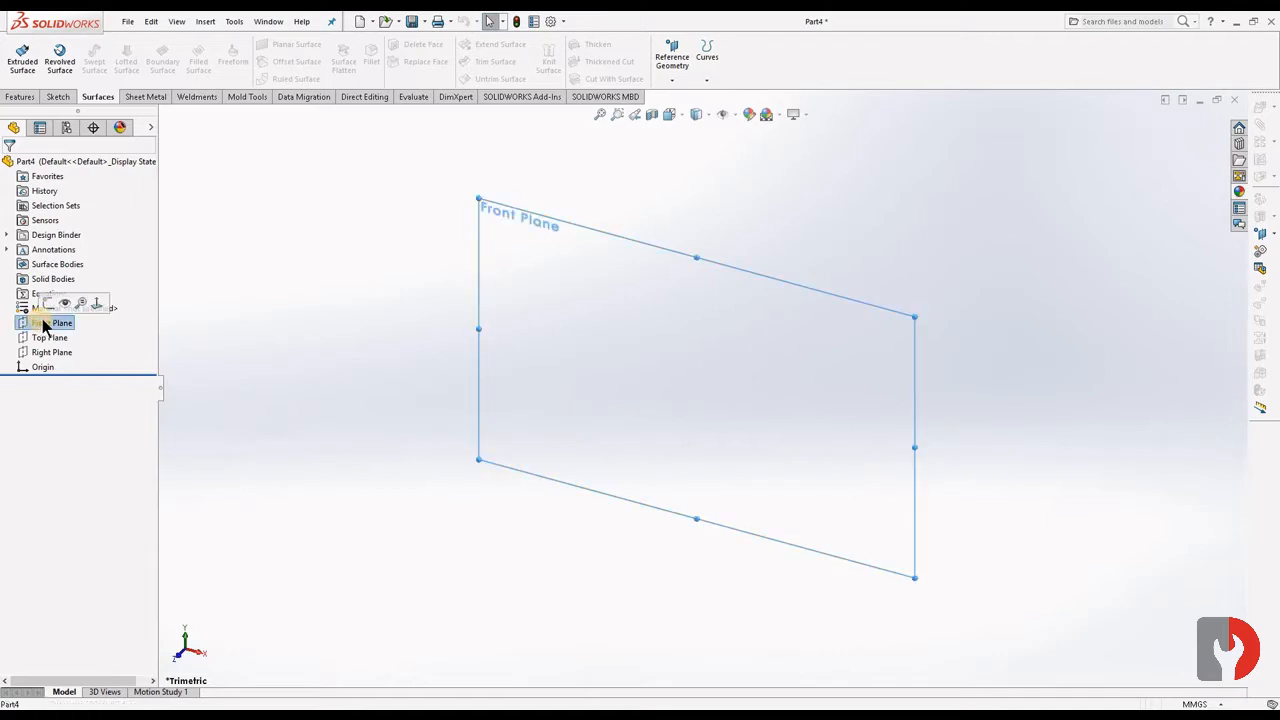
{"action": "left_click", "coordinate": [47, 303]}
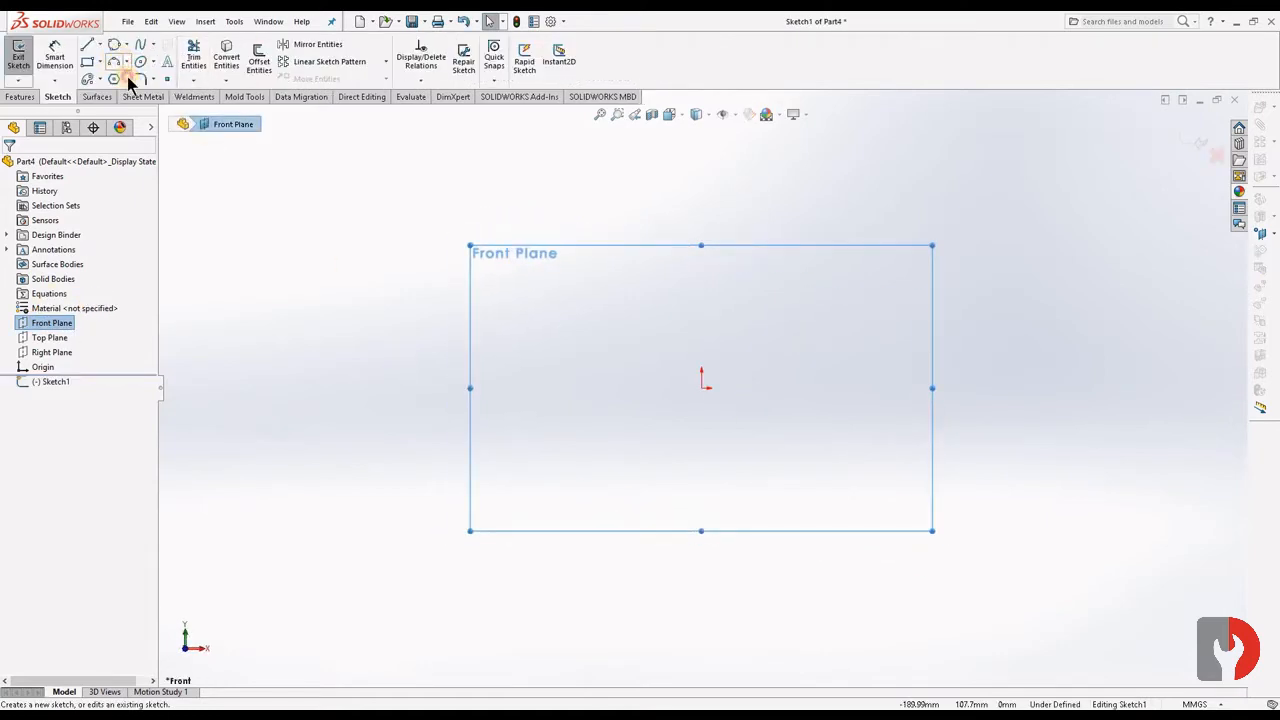
{"action": "left_click", "coordinate": [126, 62]}
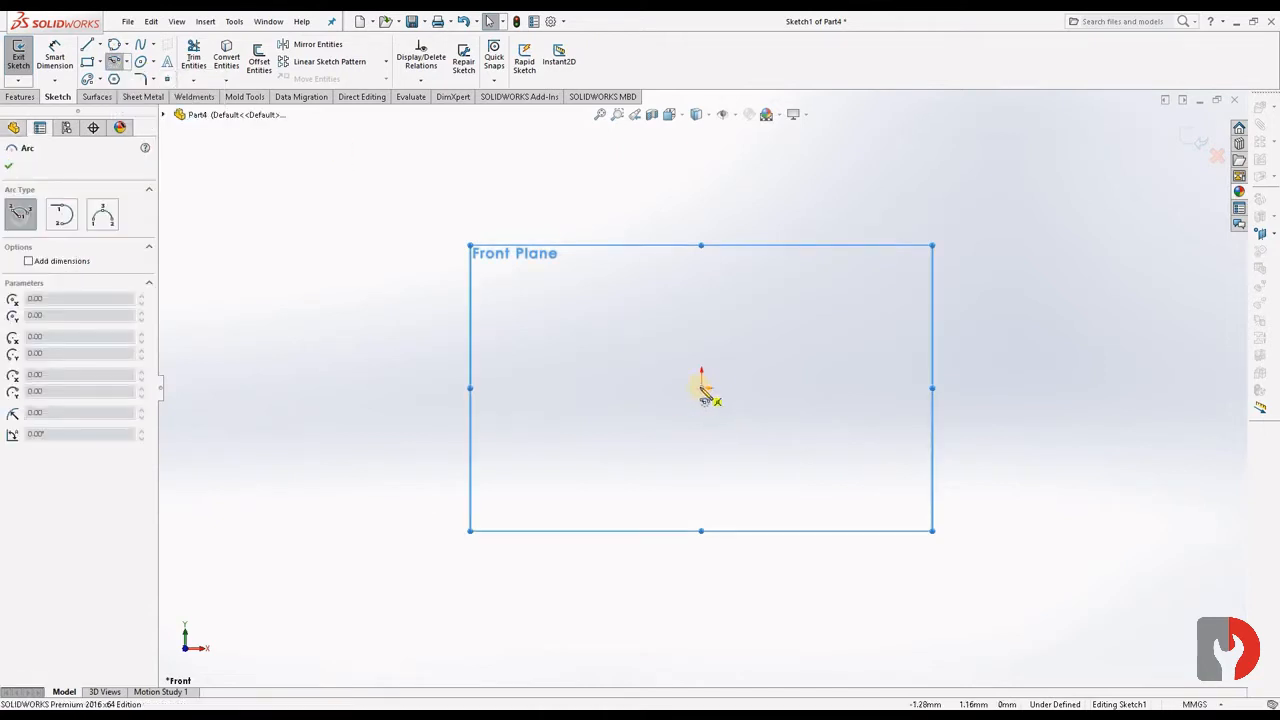
{"action": "left_click", "coordinate": [686, 393]}
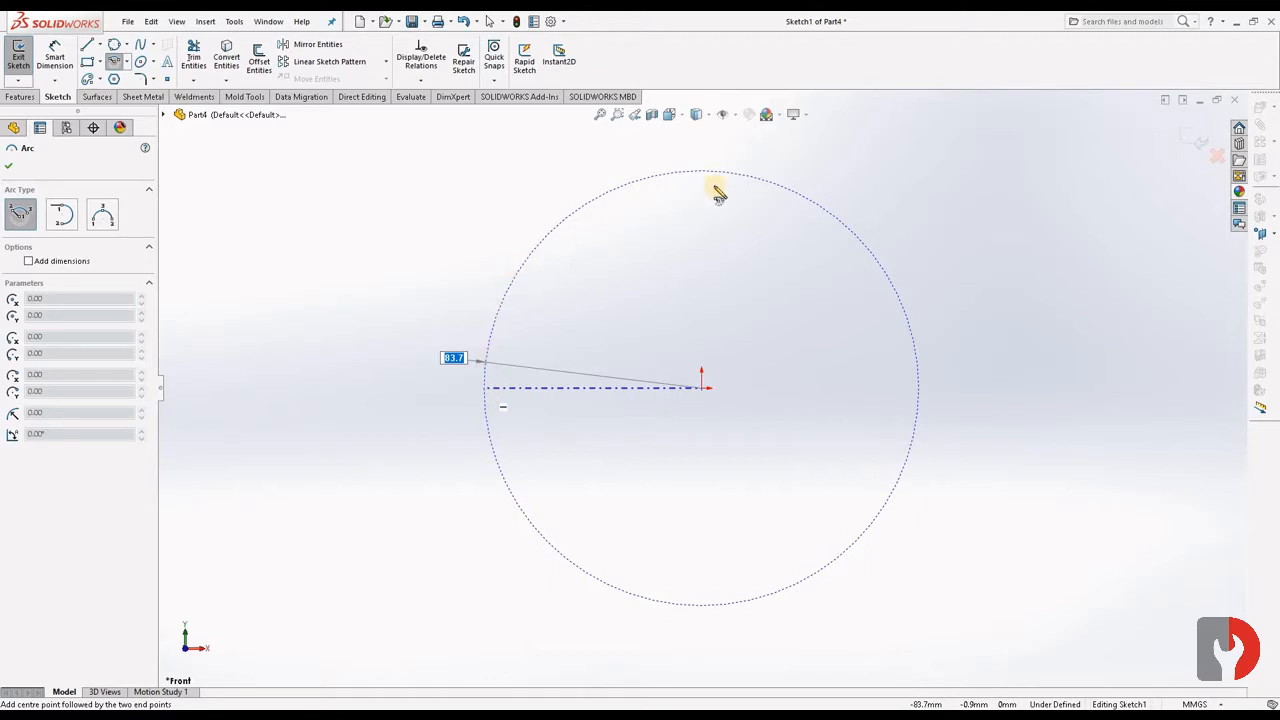
{"action": "left_click", "coordinate": [918, 388]}
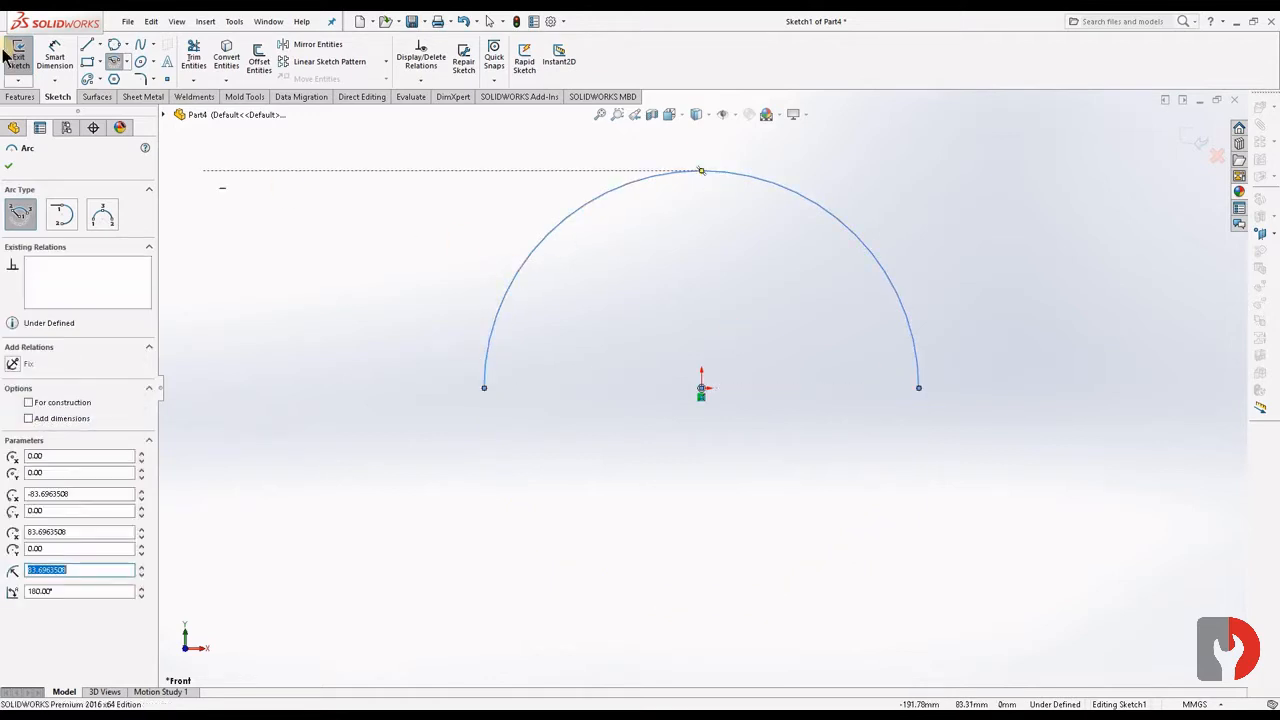
- Dimension the semicircular arc's radius as 25 mm
{"action": "left_click", "coordinate": [55, 55]}
{"action": "left_click", "coordinate": [814, 200]}
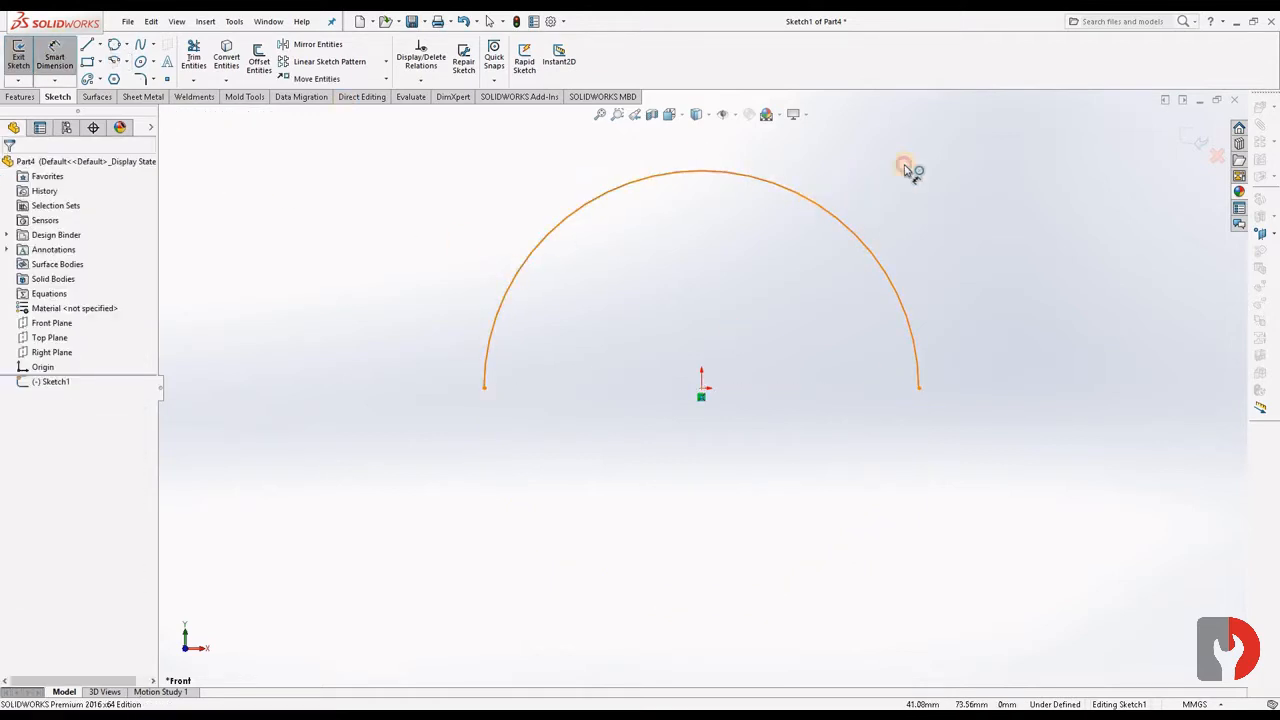
{"action": "left_click", "coordinate": [929, 146]}
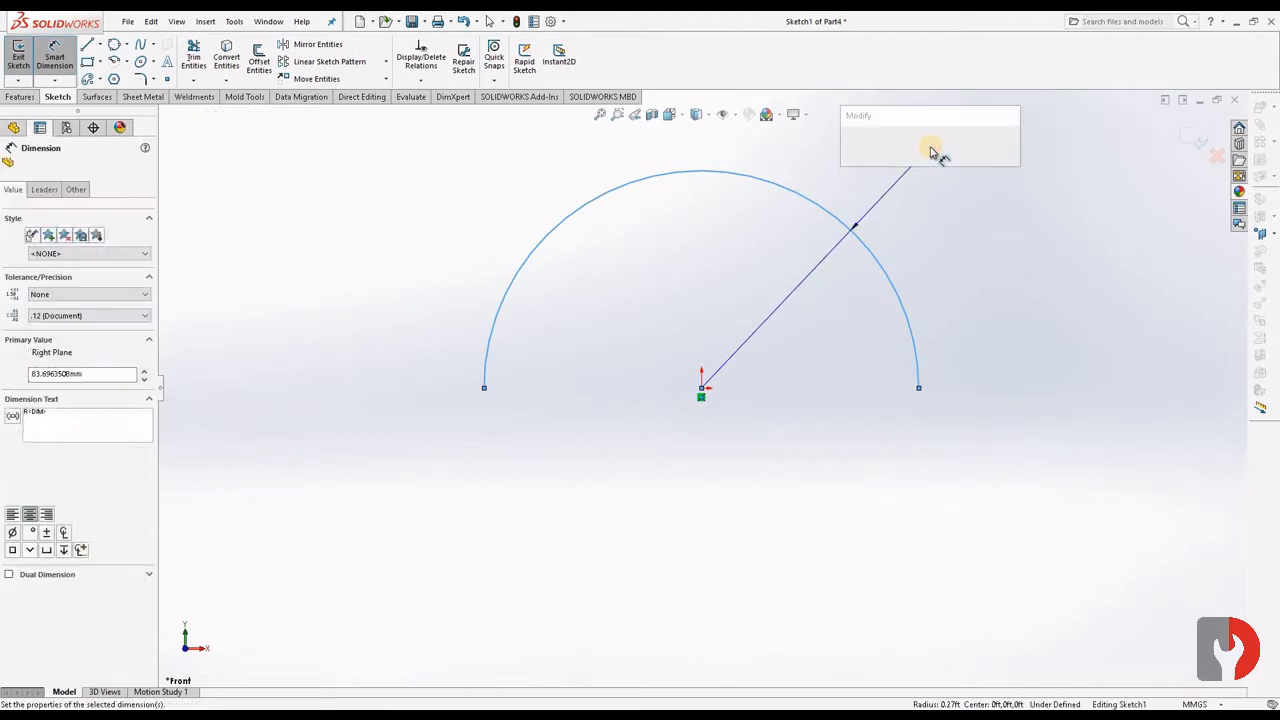
{"action": "type", "text": "25"}
{"action": "key", "text": "Return"}
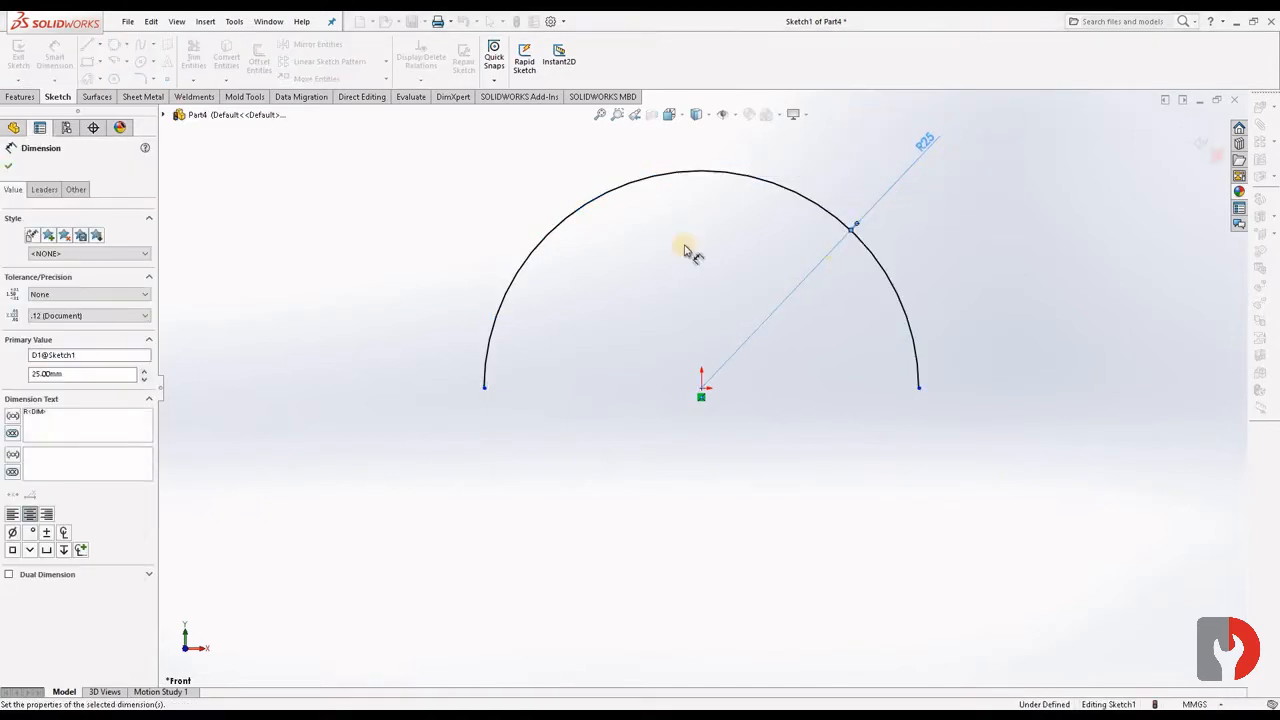
{"action": "key", "text": "Escape"}
{"action": "key", "text": "Escape"}
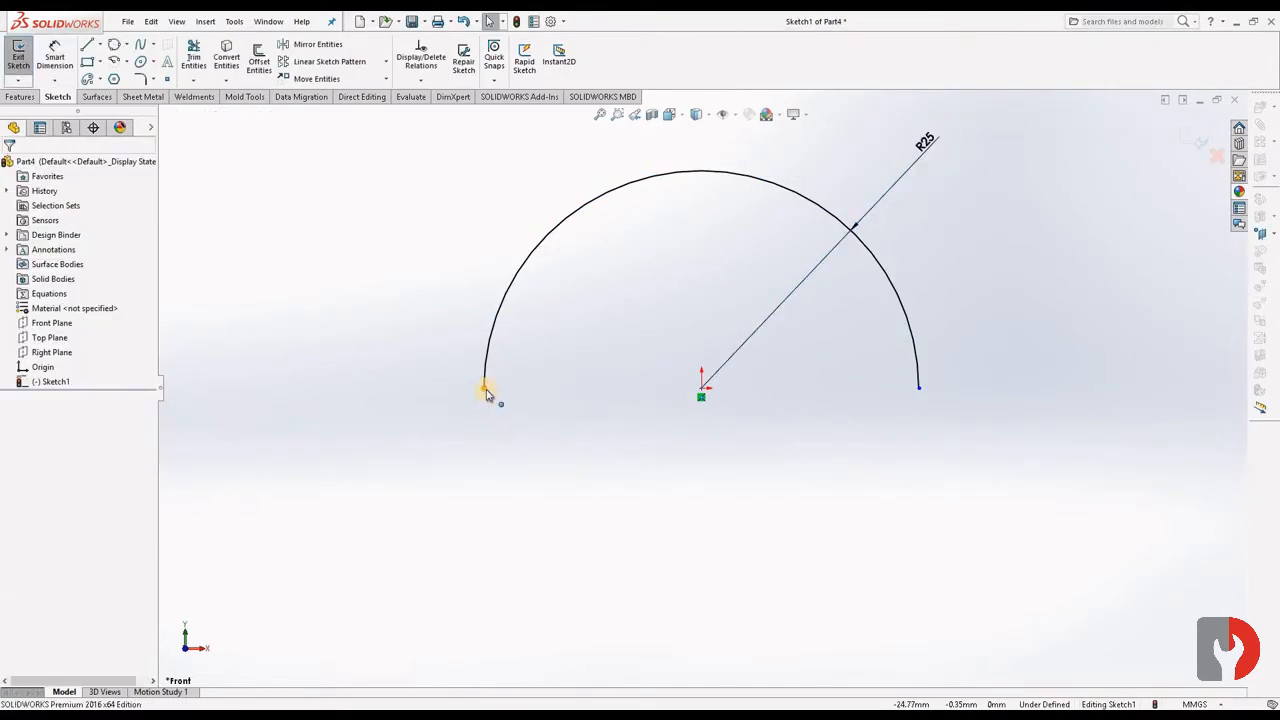
- Add a horizontal relation between both arc endpoints and the centre point at the origin, and exit the sketch
{"action": "left_click", "coordinate": [486, 388]}
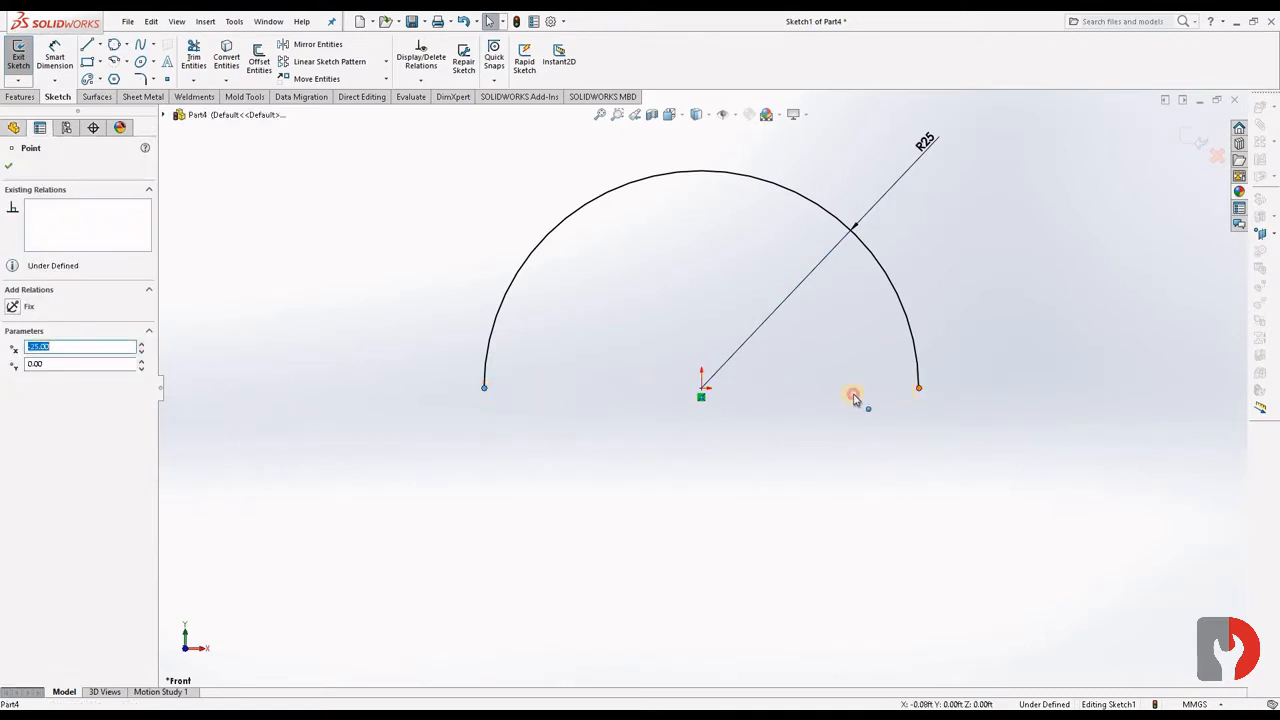
{"action": "left_click", "coordinate": [703, 392], "text": "ctrl"}
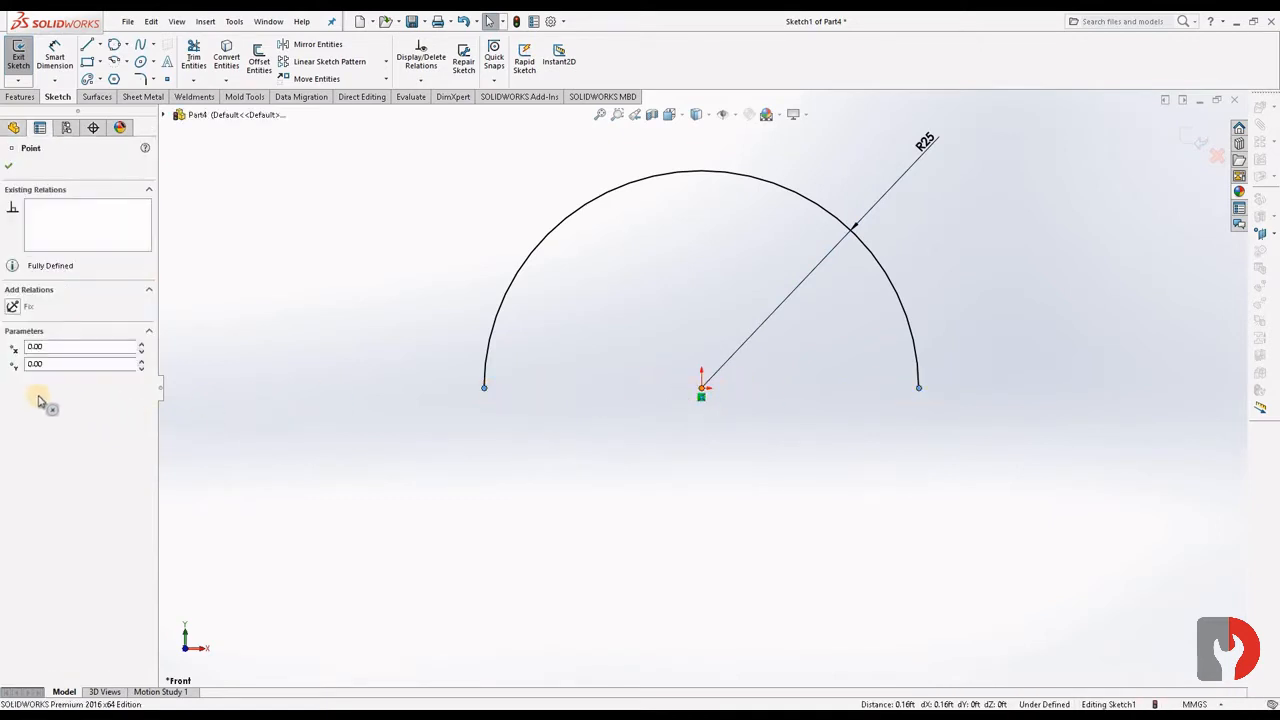
{"action": "left_click", "coordinate": [96, 379]}
{"action": "left_click", "coordinate": [1081, 261]}
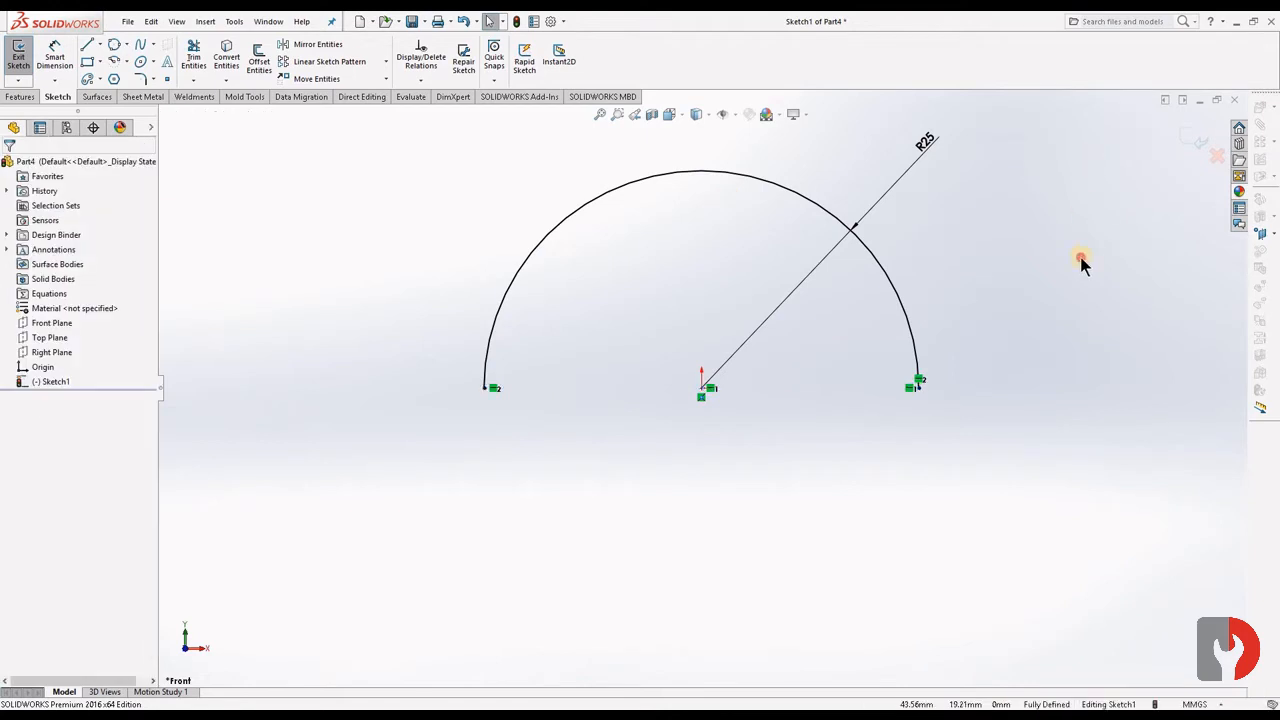
{"action": "left_click", "coordinate": [1190, 139]}
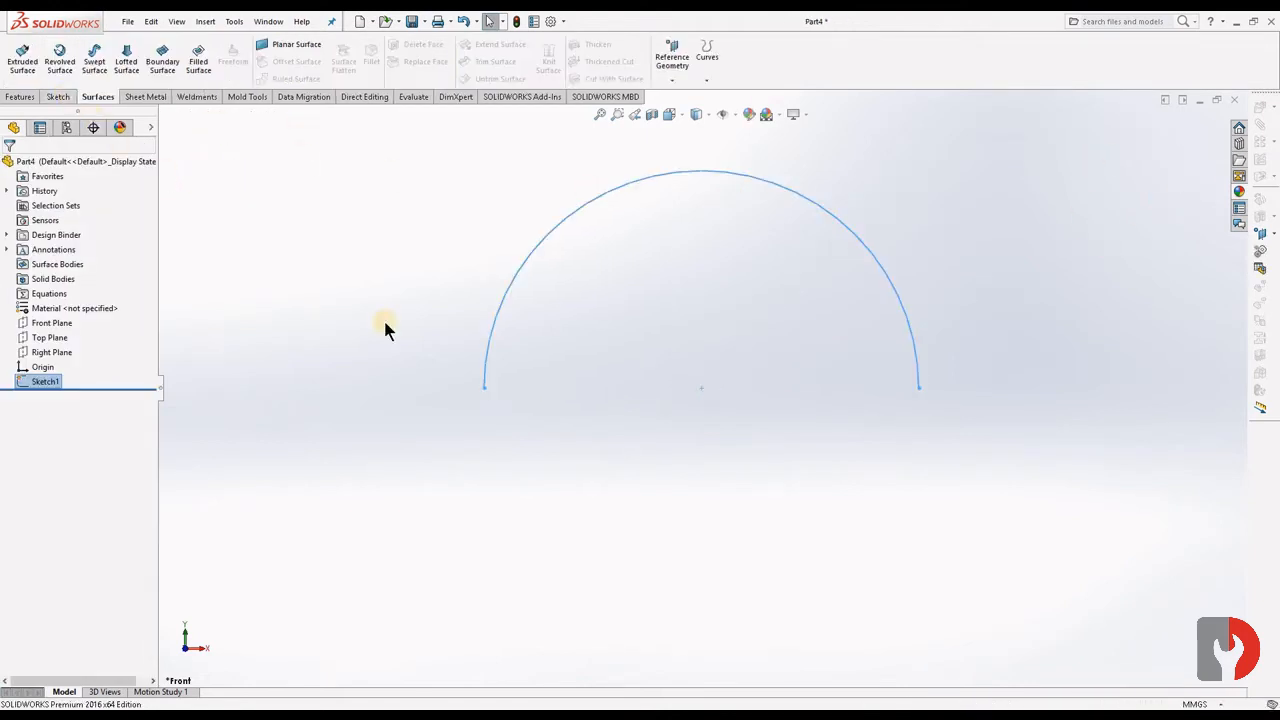
- Create a reference plane parallel to the Front Plane at an offset of 45 mm
{"action": "left_click", "coordinate": [50, 324]}
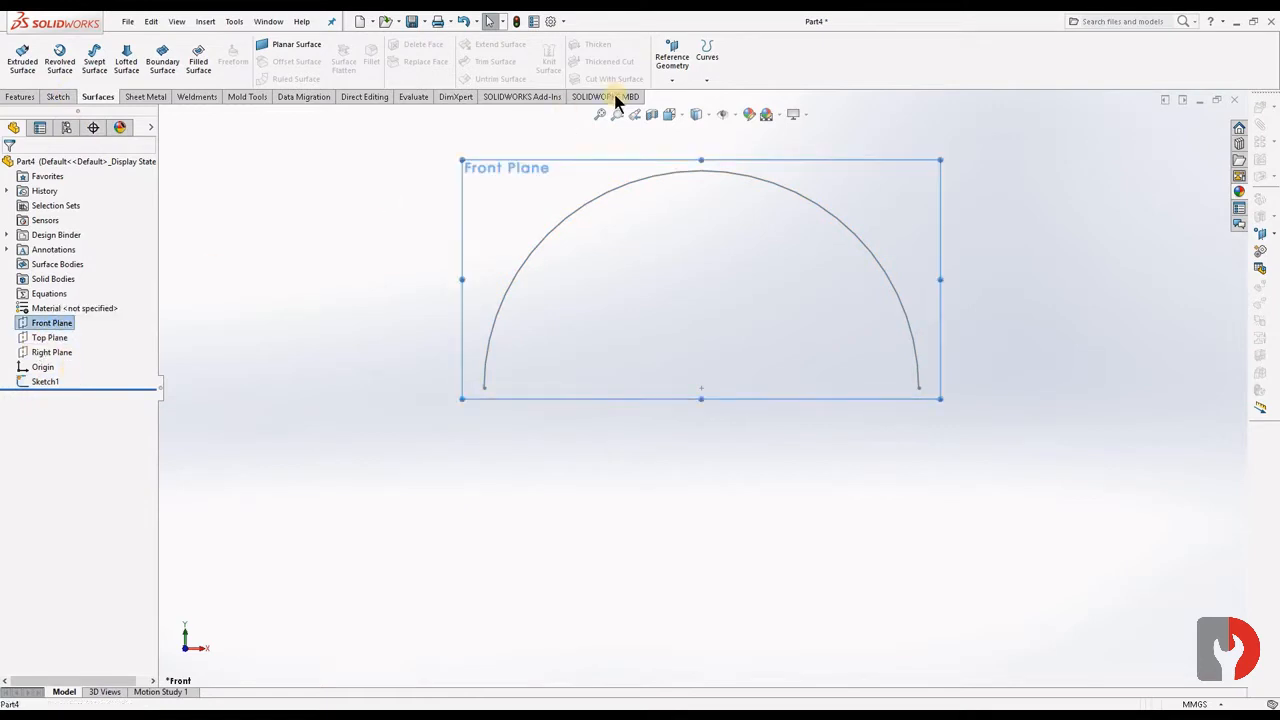
{"action": "left_click", "coordinate": [673, 80]}
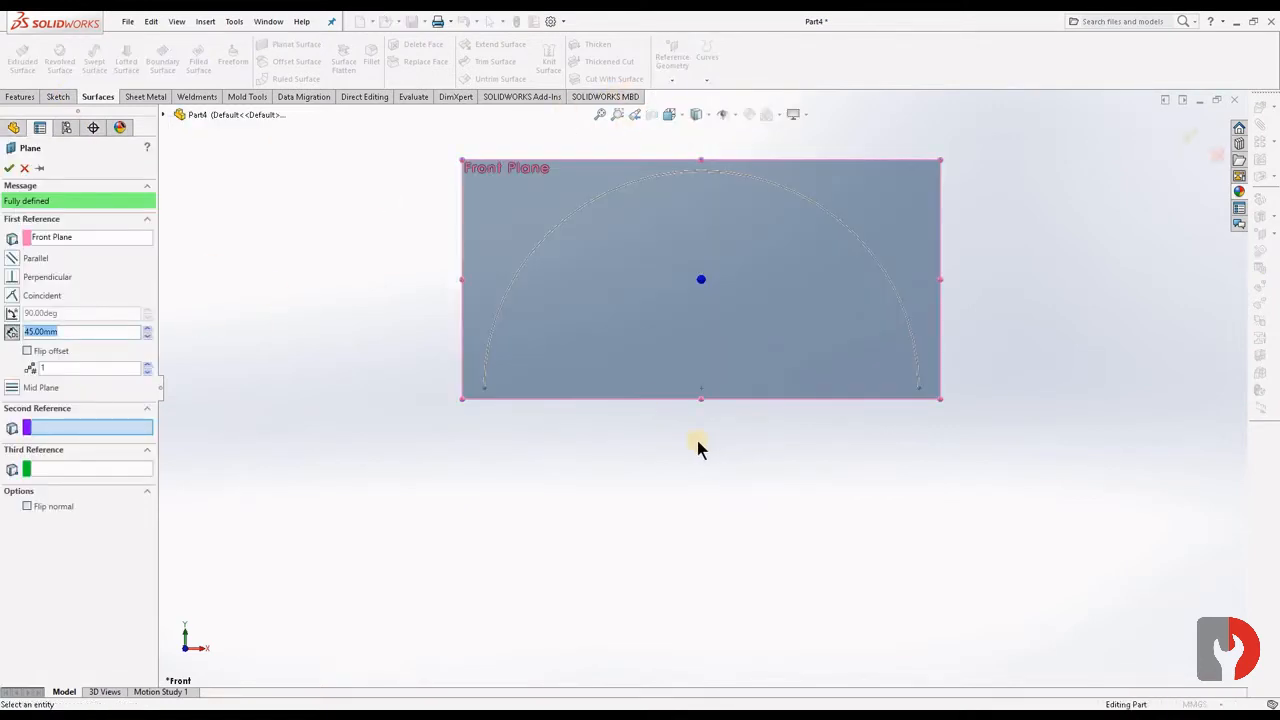
{"action": "middle_click_drag", "start_coordinate": [697, 446], "coordinate": [645, 457]}
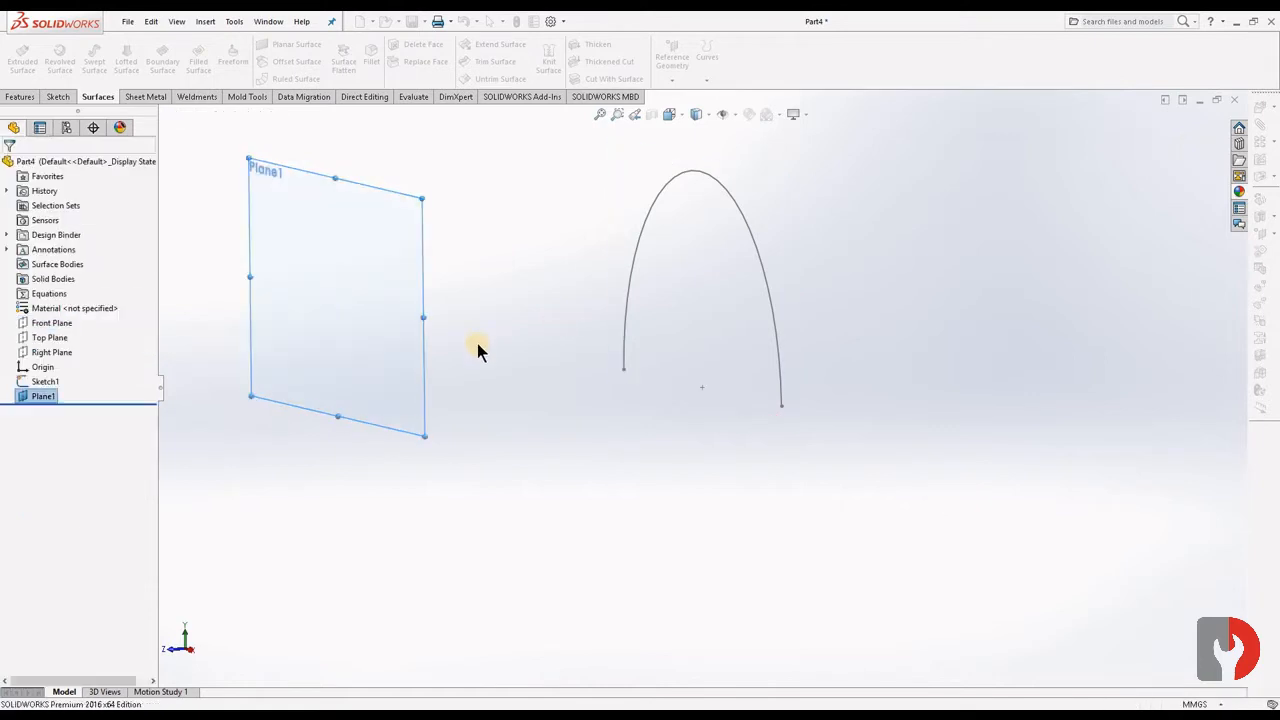
- Start a sketch on the offset plane and draw a horizontal line about 63 mm long above the origin, across the arc
{"action": "left_click", "coordinate": [389, 312]}
{"action": "left_click", "coordinate": [440, 262]}
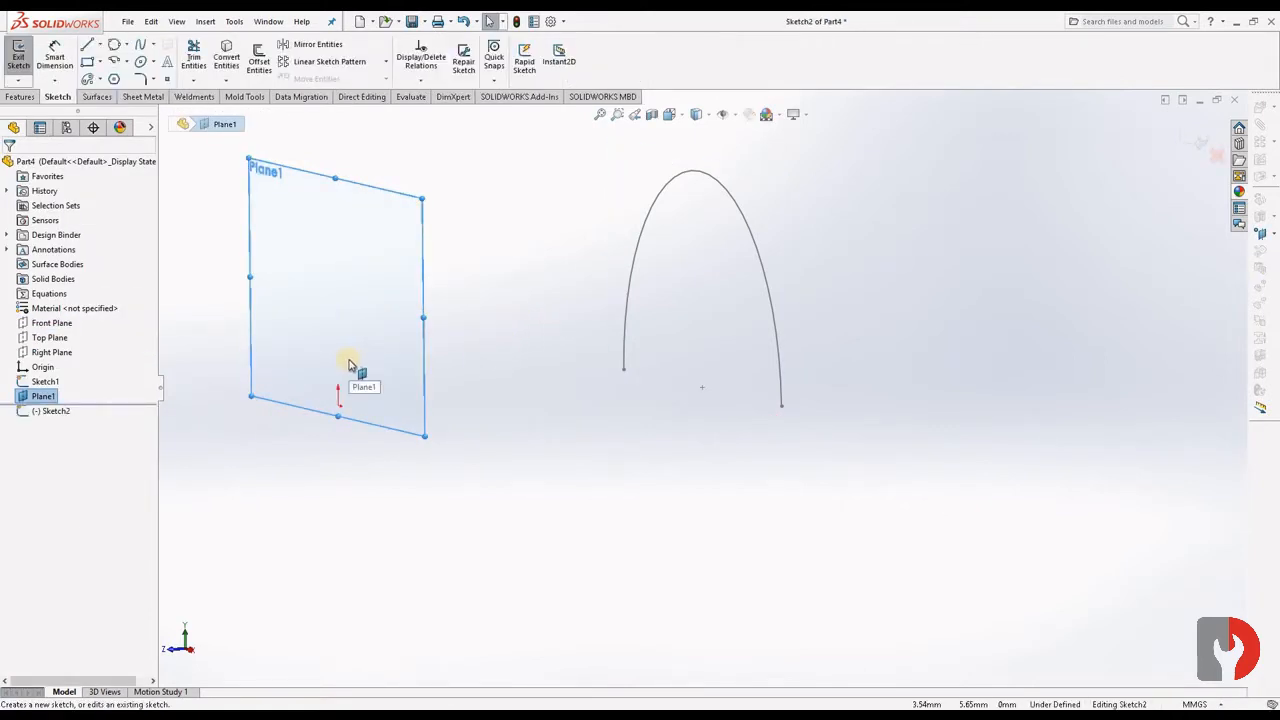
{"action": "left_click", "coordinate": [1021, 265]}
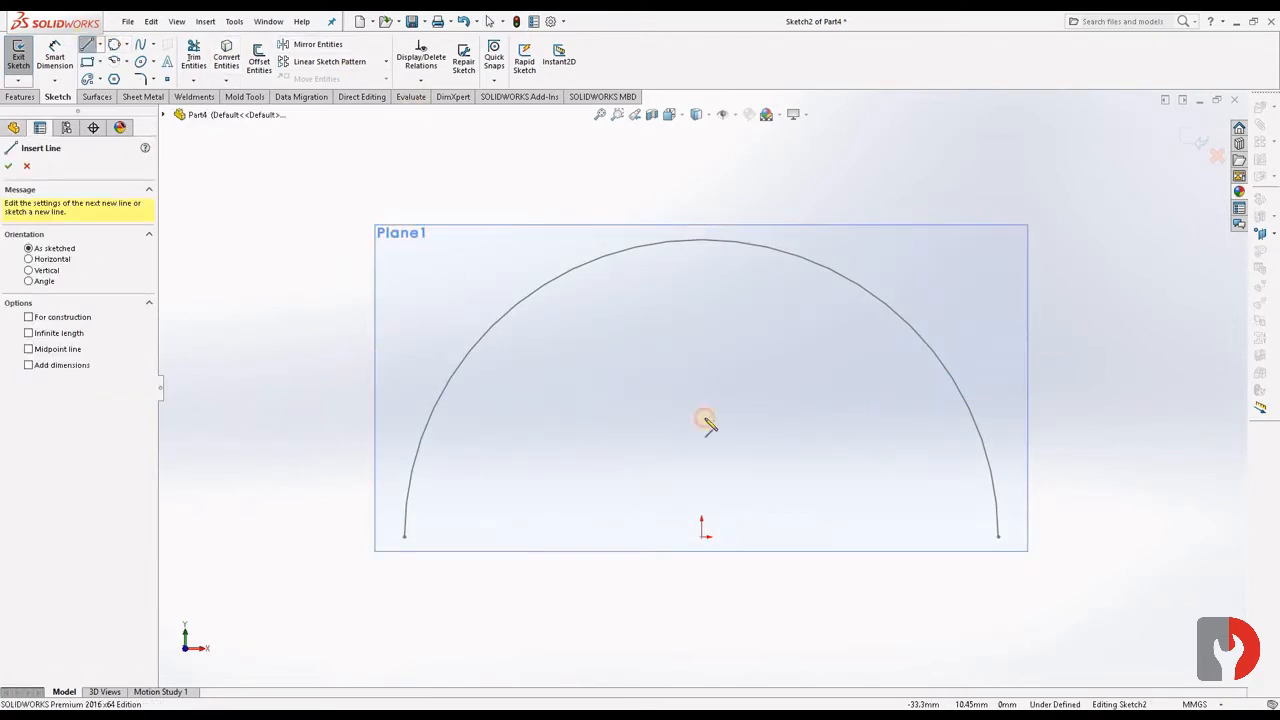
{"action": "left_click", "coordinate": [306, 412]}
{"action": "left_click", "coordinate": [1052, 412]}
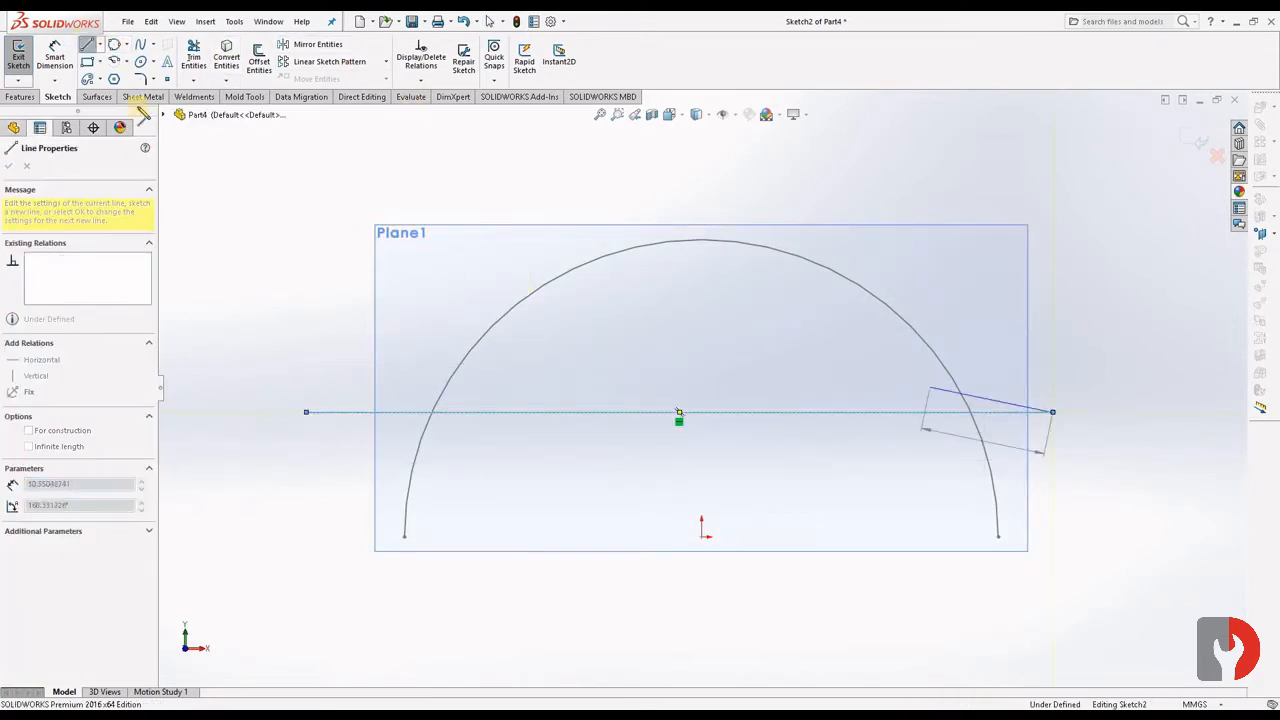
{"action": "key", "text": "Escape"}
- Dimension the horizontal line's length as 50 mm
{"action": "left_click", "coordinate": [710, 413]}
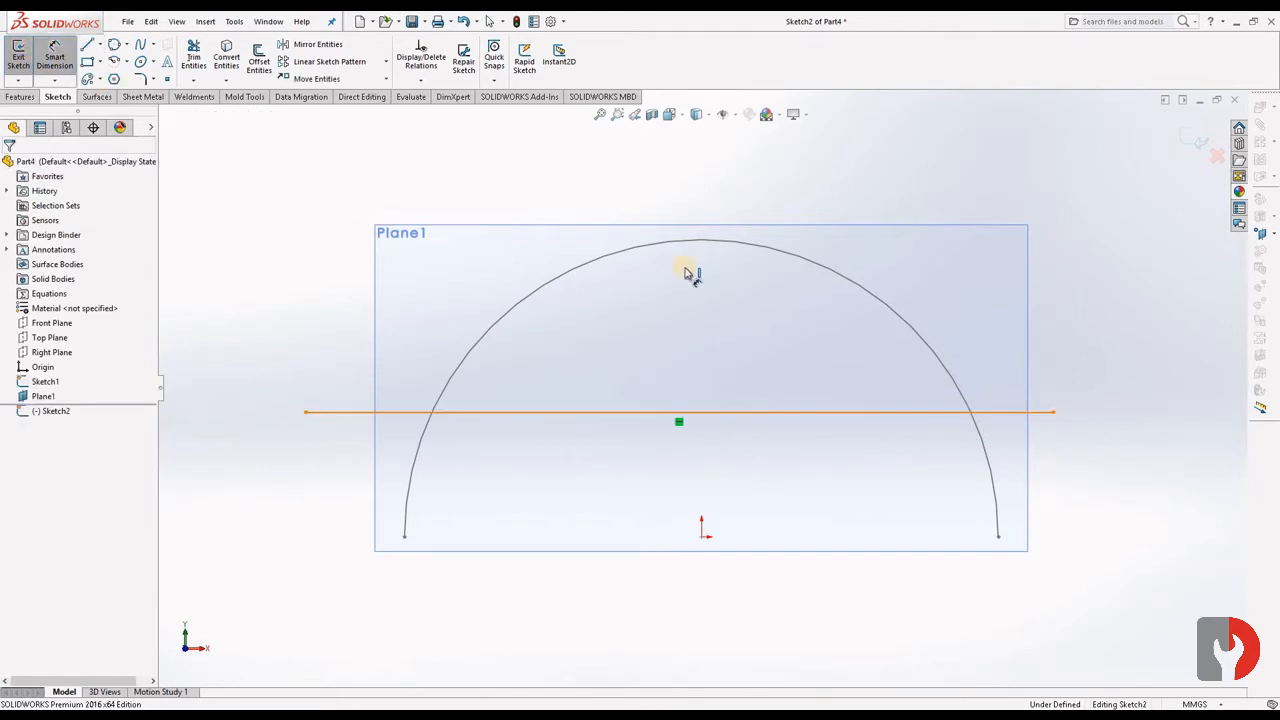
{"action": "left_click", "coordinate": [685, 185]}
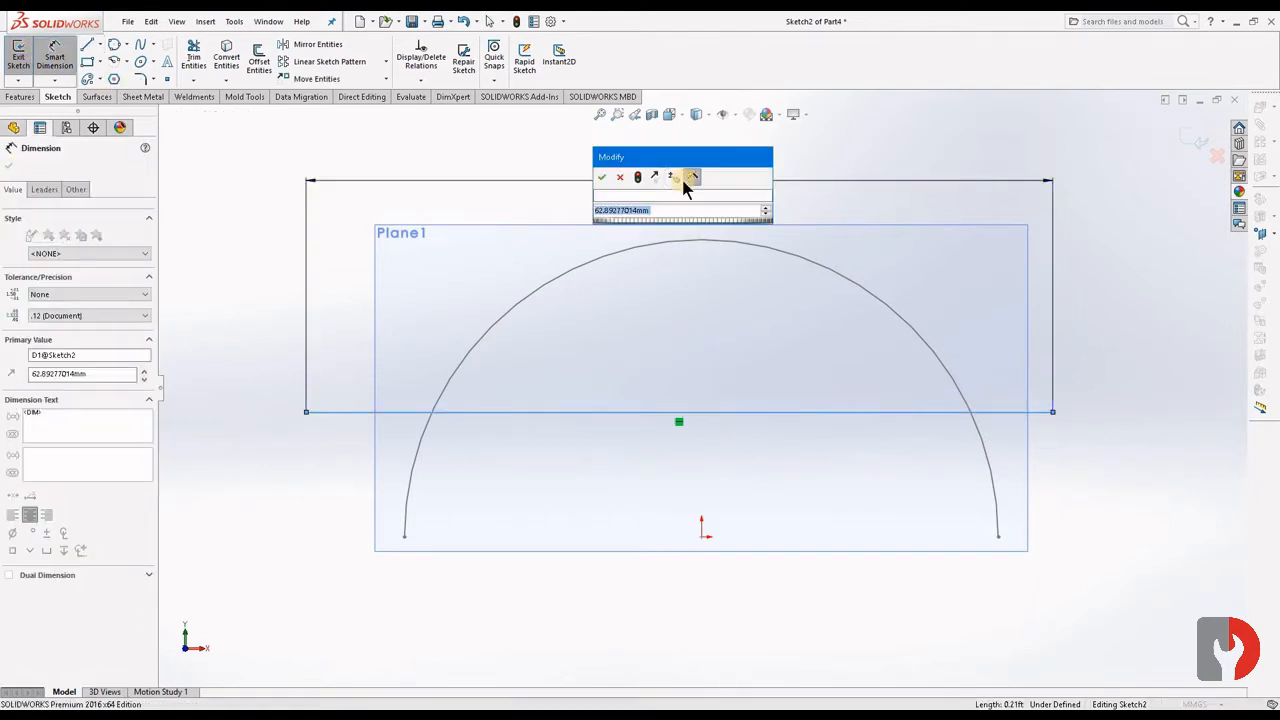
{"action": "type", "text": "50"}
{"action": "key", "text": "Return"}
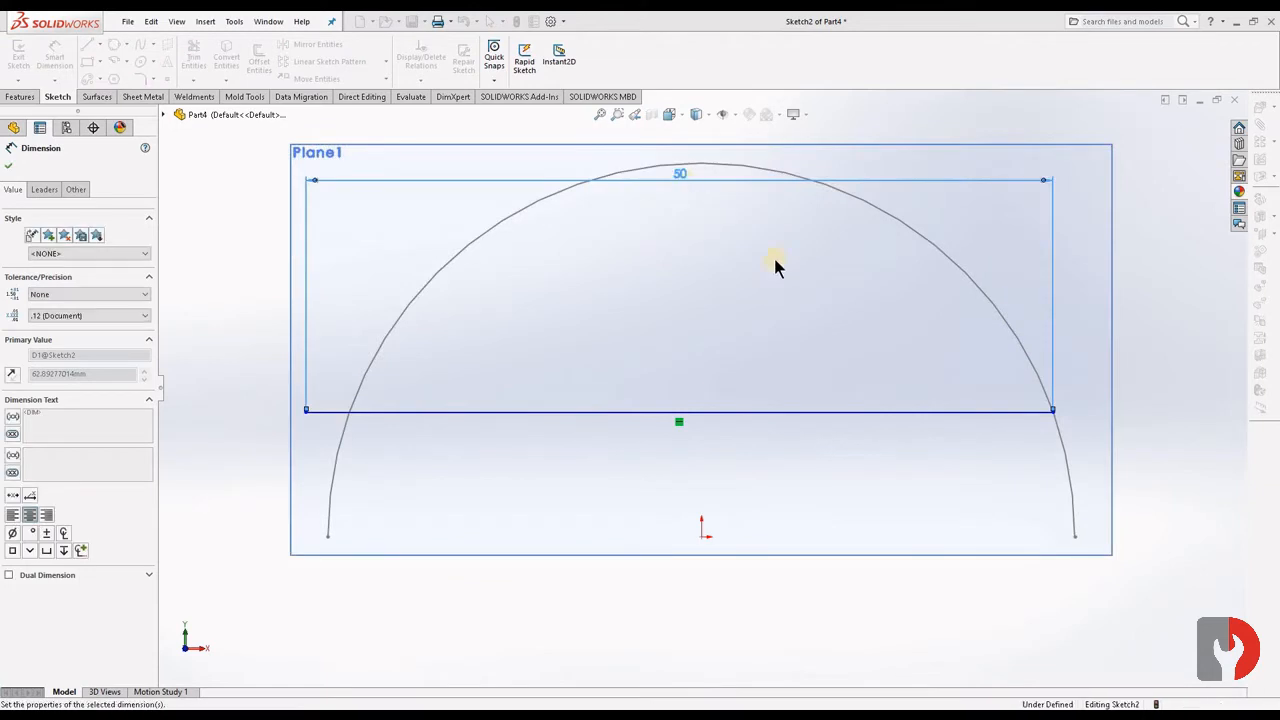
{"action": "left_click", "coordinate": [1137, 248]}
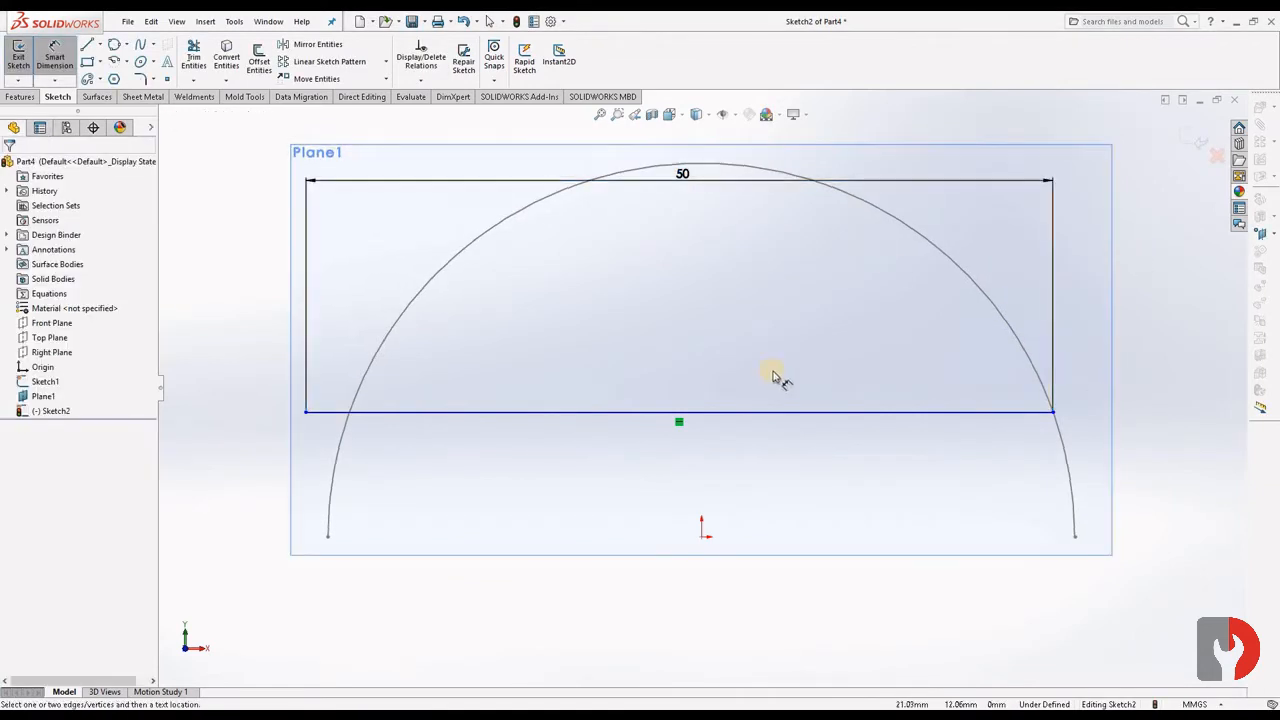
{"action": "key", "text": "Escape"}
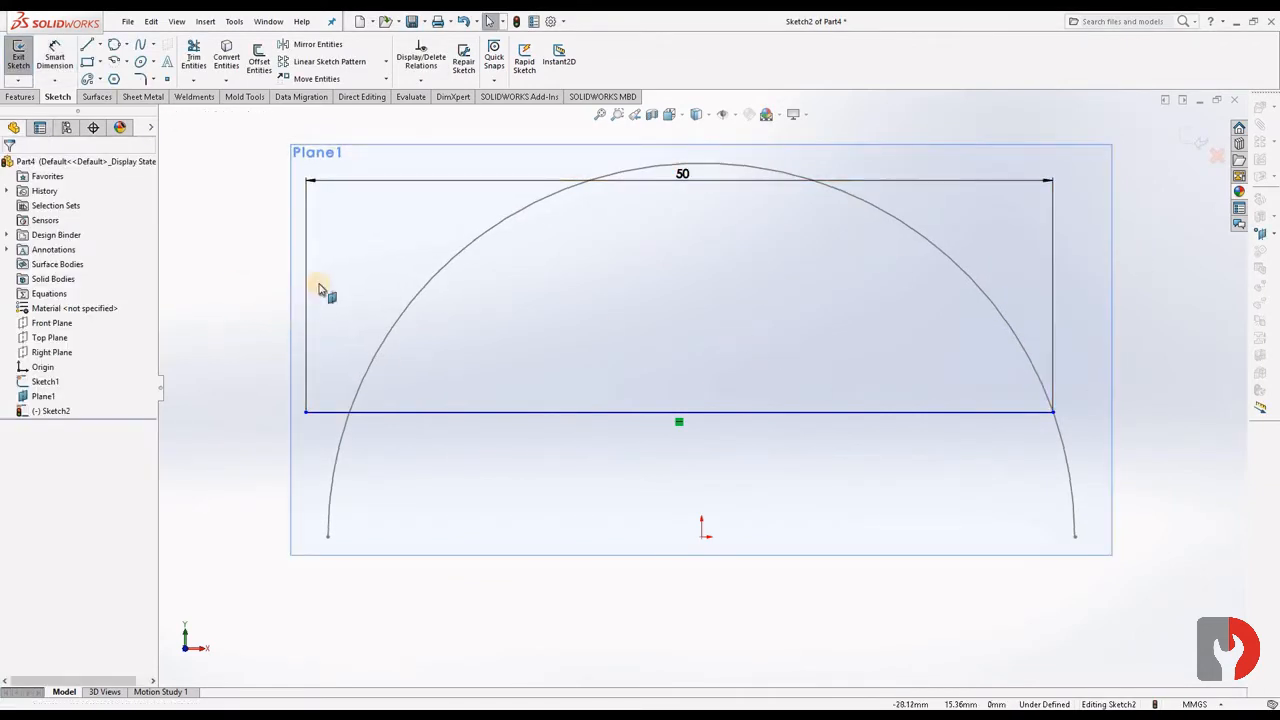
- Draw two centerlines meeting at the origin, one horizontal toward the left and one vertical extending up past the 50 mm line
{"action": "left_click", "coordinate": [99, 46]}
{"action": "left_click", "coordinate": [110, 85]}
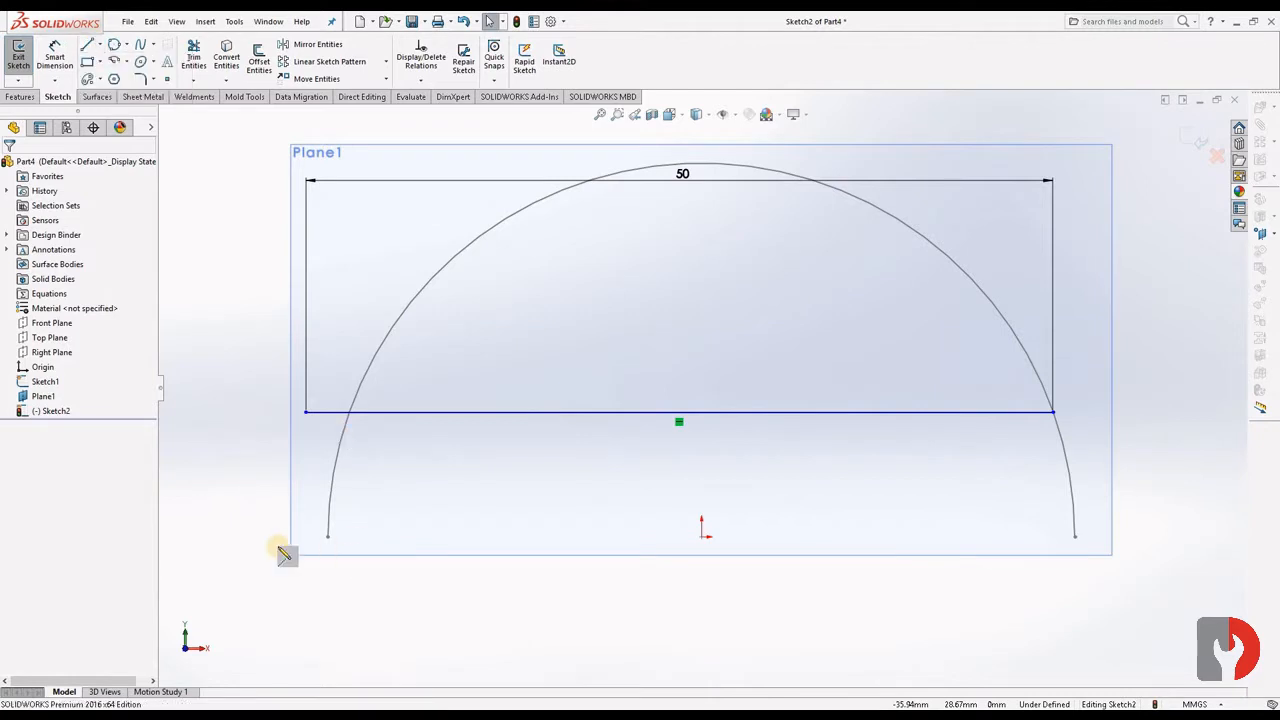
{"action": "mouse_move", "coordinate": [234, 537]}
{"action": "left_mouse_down"}
{"action": "mouse_move", "coordinate": [712, 547]}
{"action": "mouse_move", "coordinate": [701, 249]}
{"action": "left_mouse_up"}
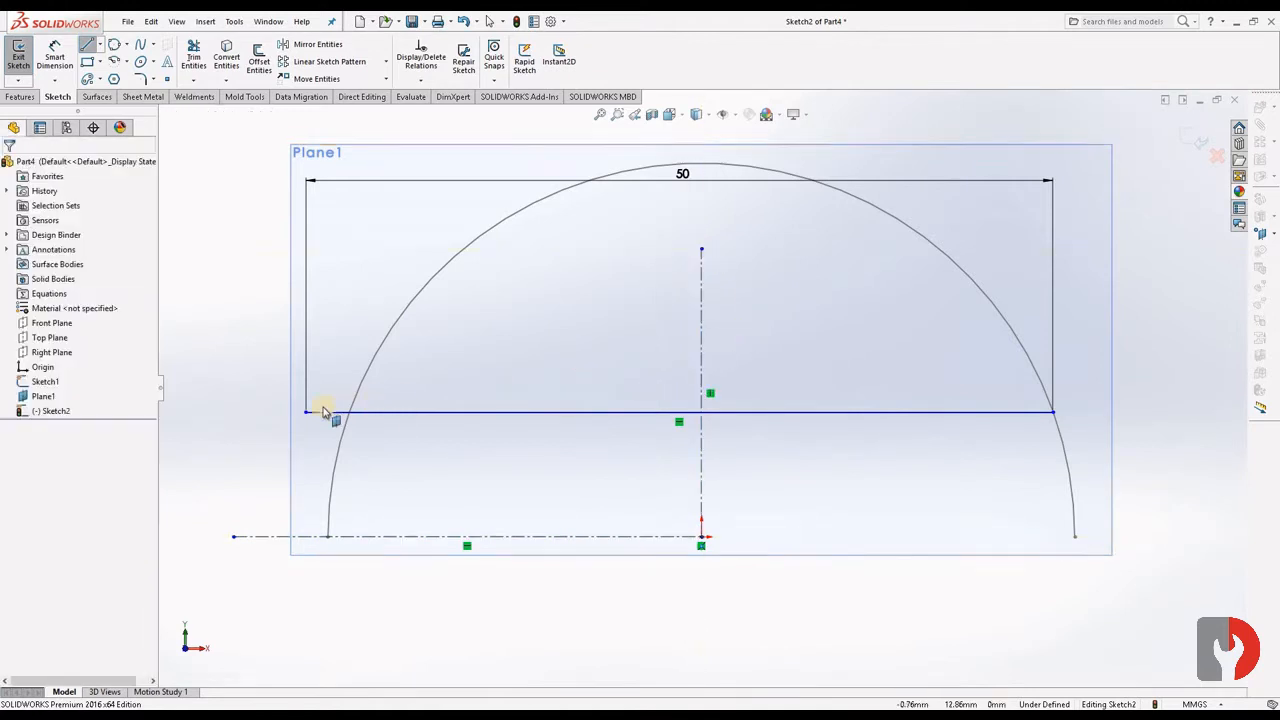
{"action": "key", "text": "Escape"}
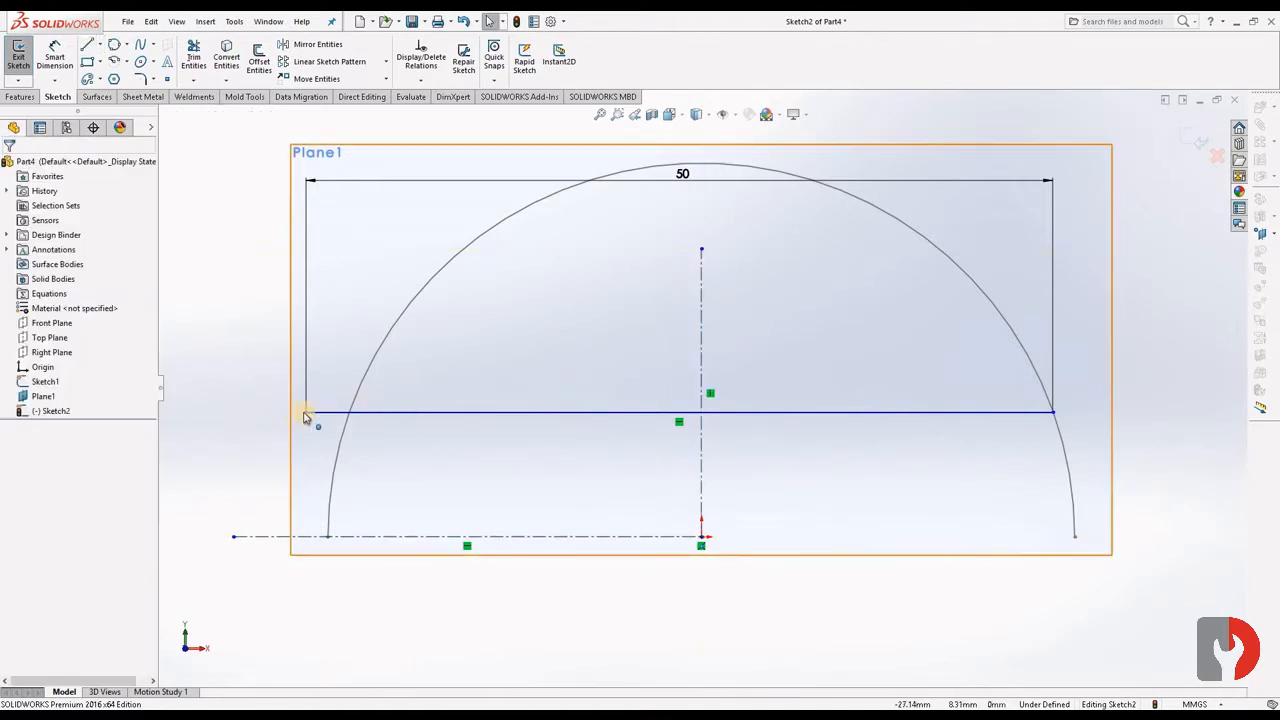
- Make the 50 mm line's midpoint coincident with the vertical centerline
{"action": "left_click", "coordinate": [703, 420]}
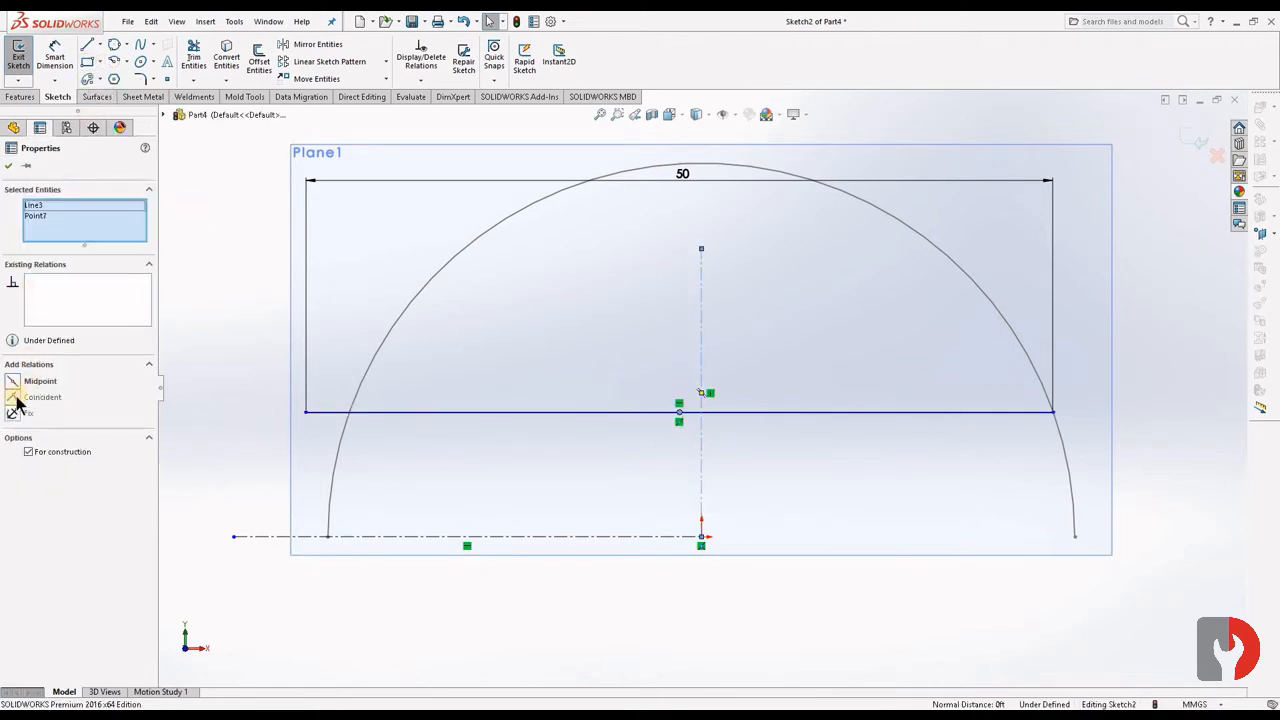
{"action": "left_click", "coordinate": [13, 398]}
{"action": "left_click", "coordinate": [177, 416]}
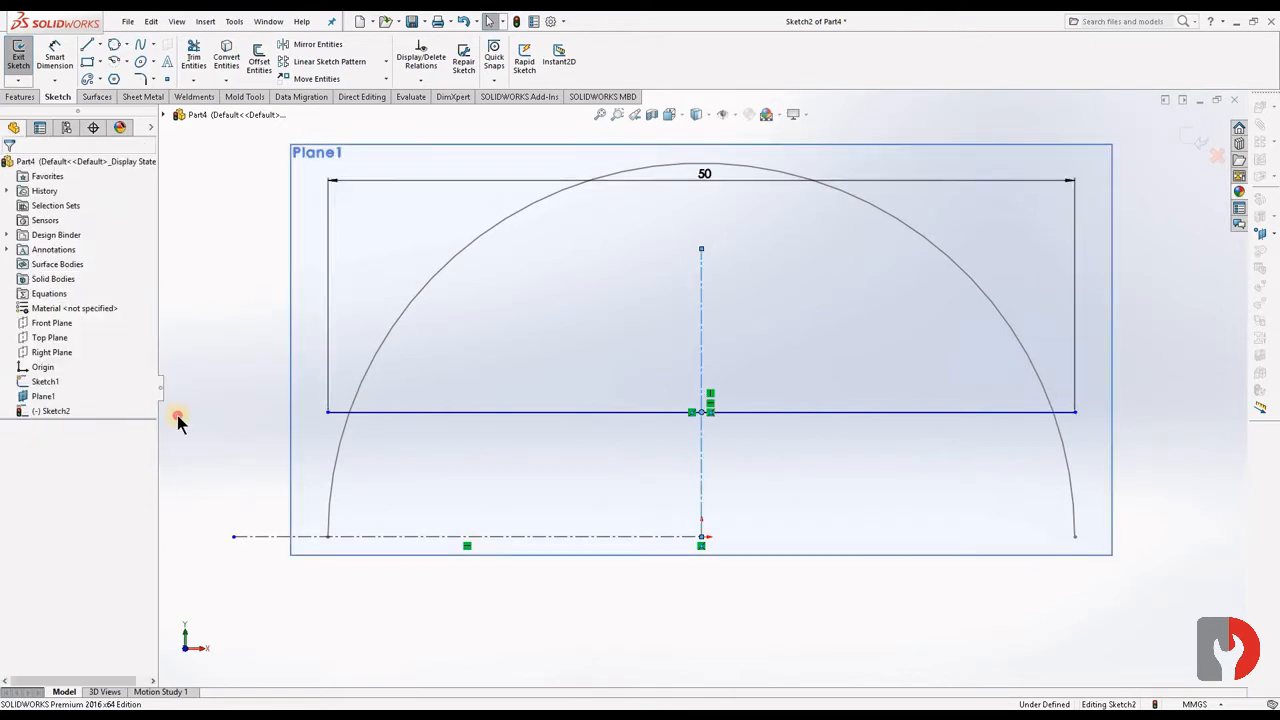
- Dimension the height of the 50 mm line above the origin as 10 mm
{"action": "left_click", "coordinate": [55, 57]}
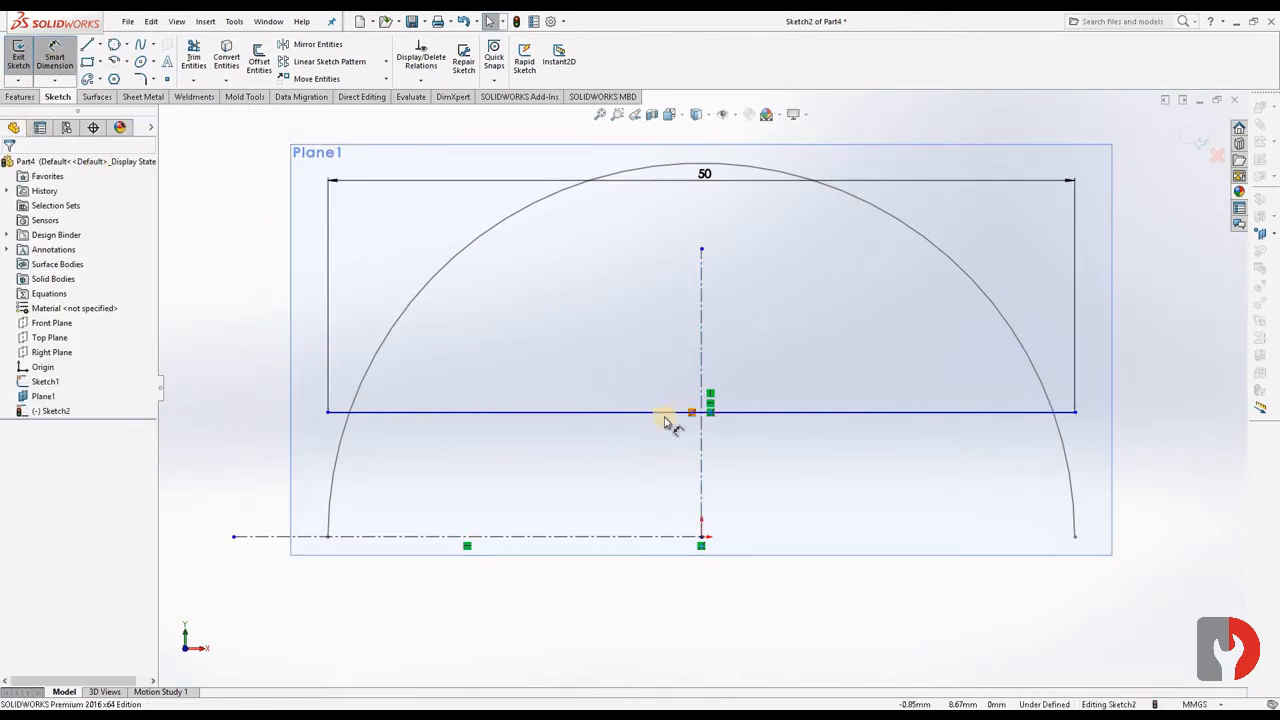
{"action": "left_click", "coordinate": [666, 413]}
{"action": "left_click", "coordinate": [701, 537]}
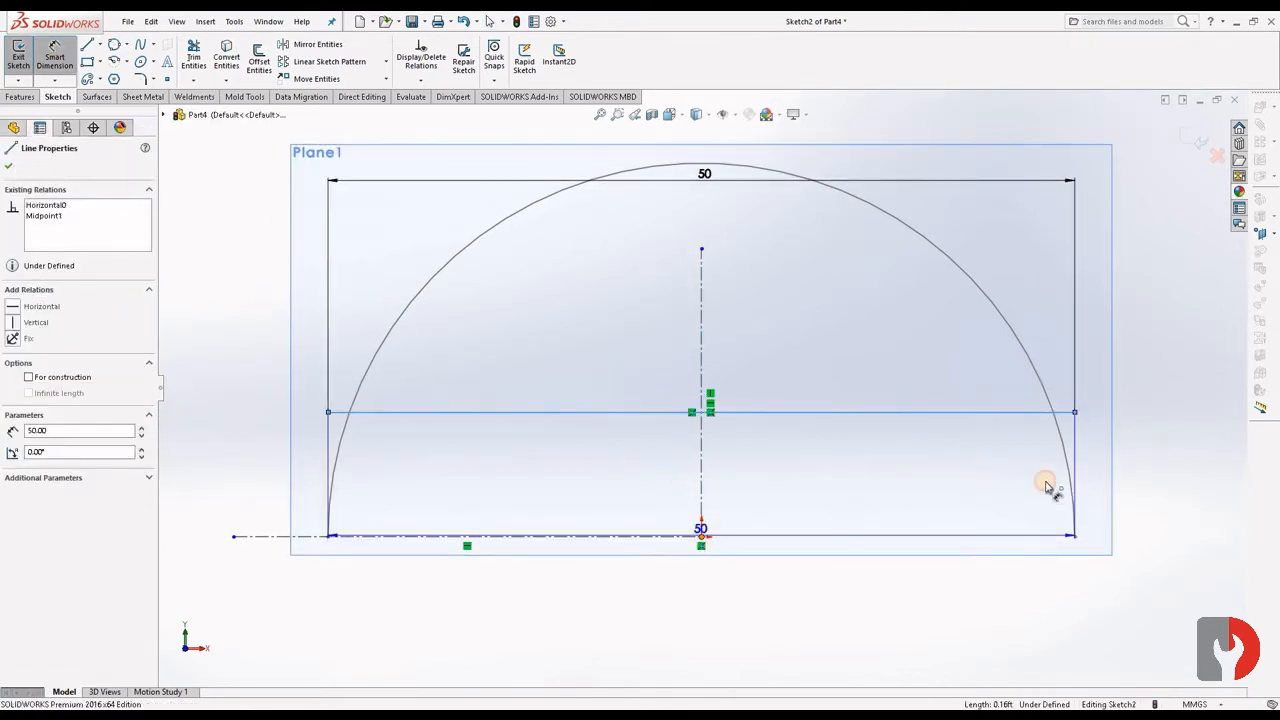
{"action": "left_click", "coordinate": [1178, 483]}
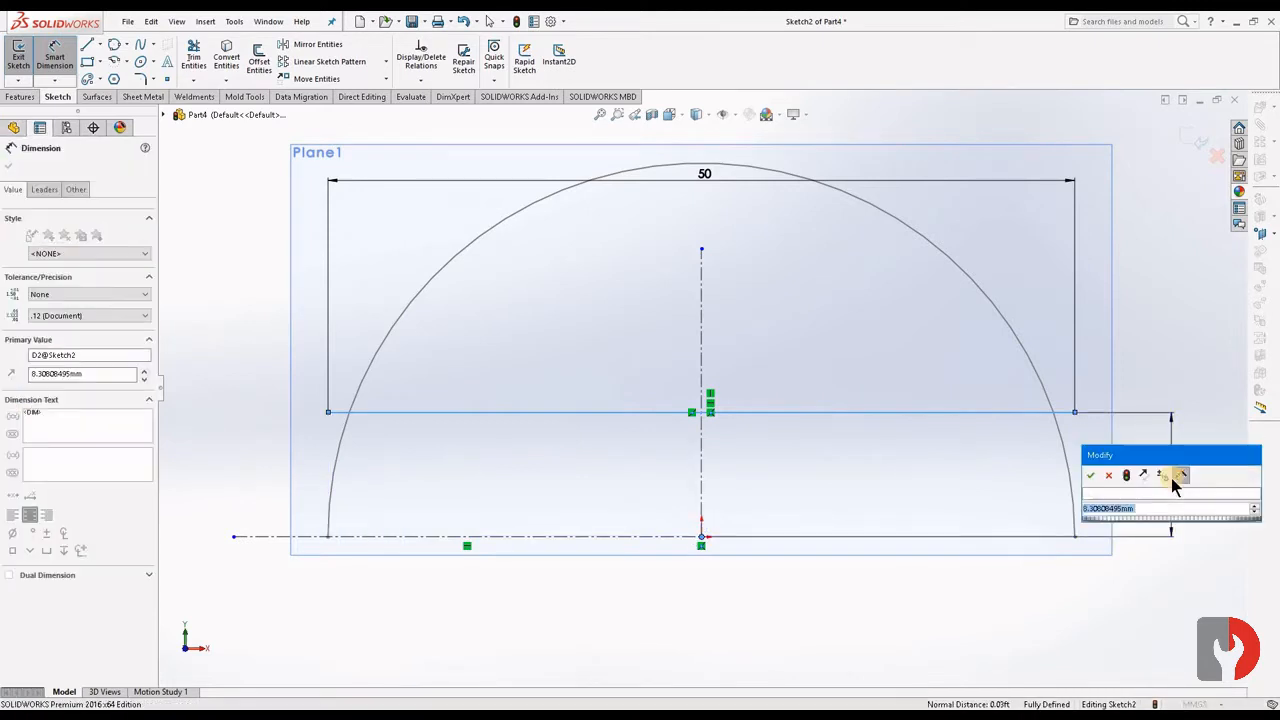
{"action": "type", "text": "10"}
{"action": "key", "text": "Return"}
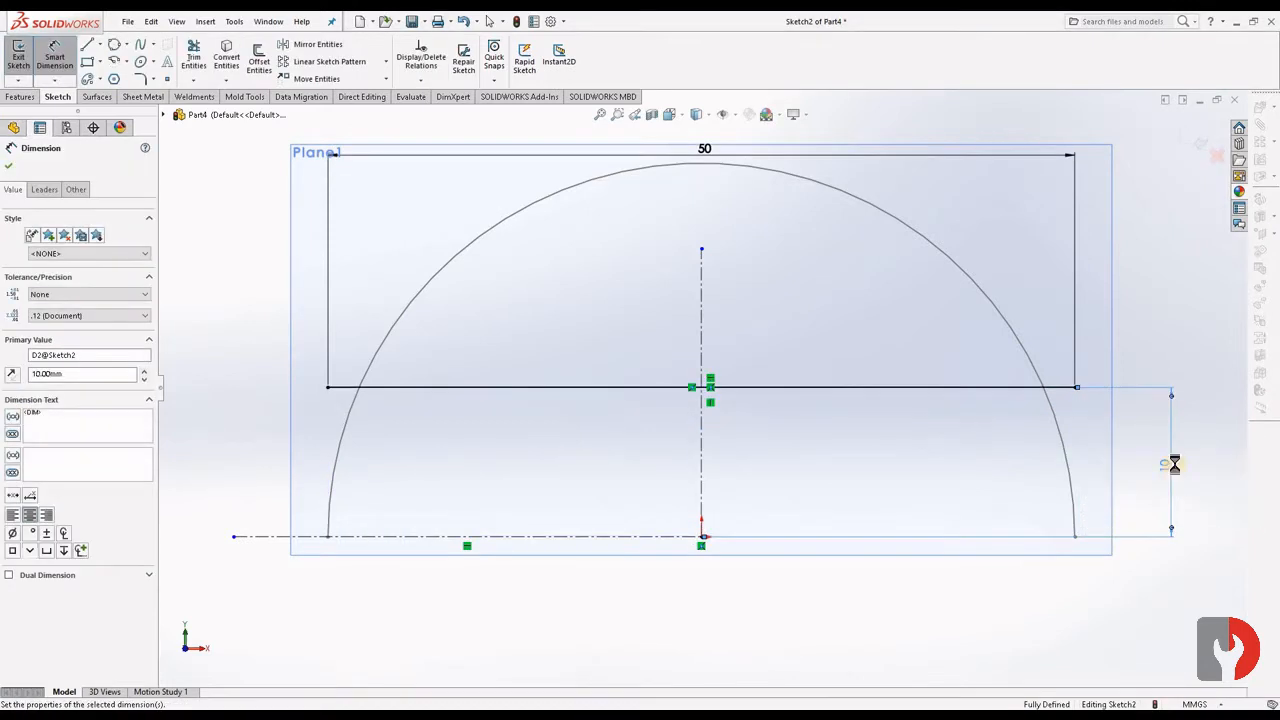
{"action": "left_click", "coordinate": [1197, 447]}
{"action": "scroll", "coordinate": [1157, 491], "scroll_direction": "up", "scroll_amount": 3}
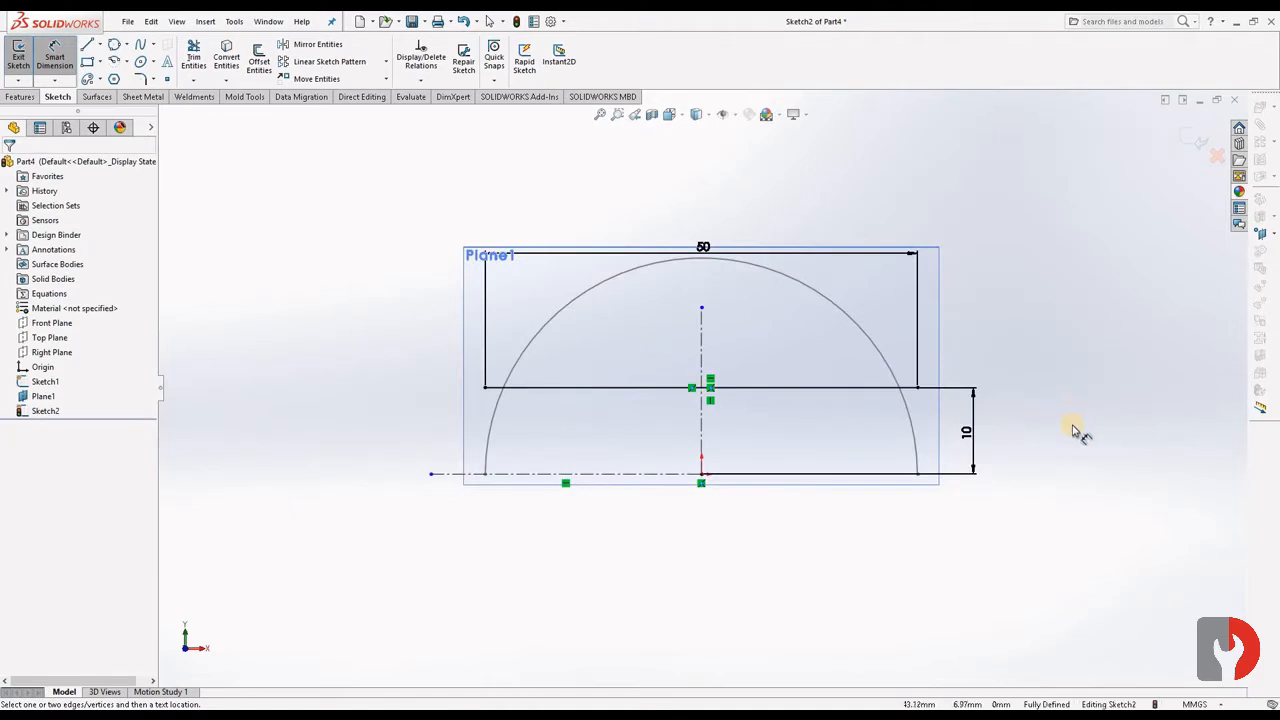
- Draw a three-point arc of about 10 mm radius from the 50 mm line's right end, tangent to it, down to the origin's level
{"action": "scroll", "coordinate": [1072, 430], "scroll_direction": "down", "scroll_amount": 2}
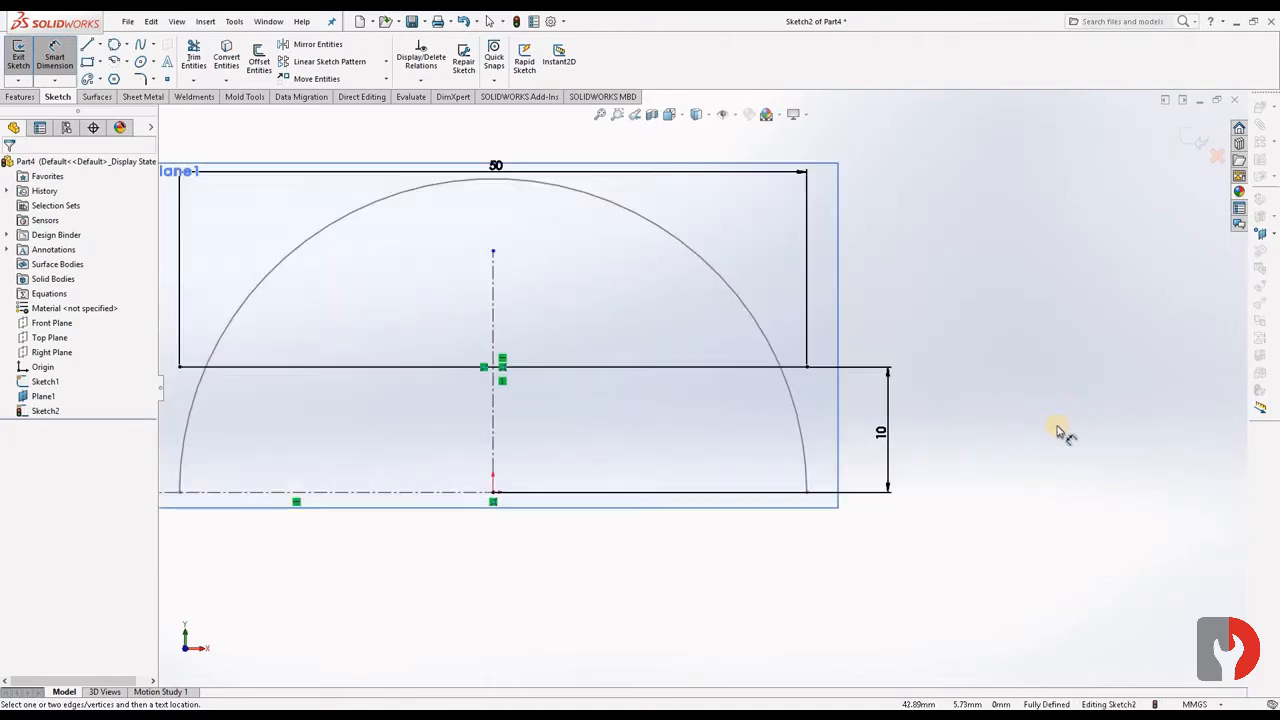
{"action": "left_click", "coordinate": [128, 63]}
{"action": "left_click", "coordinate": [150, 110]}
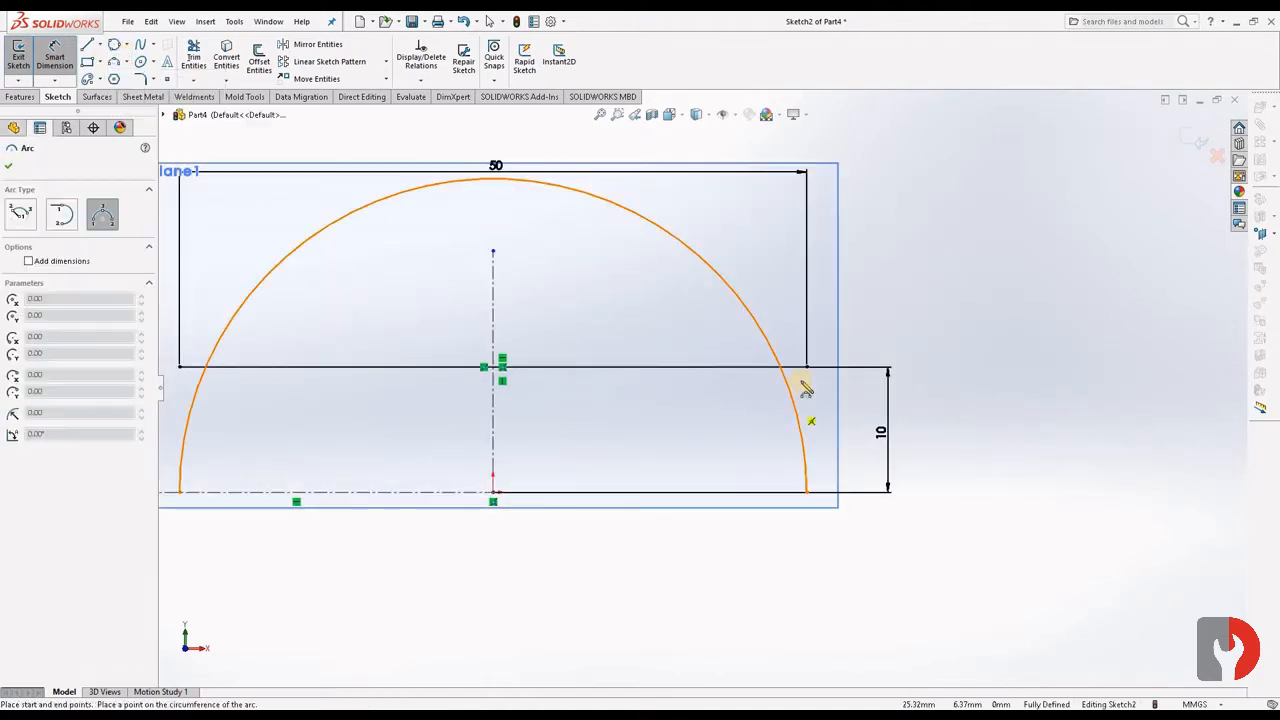
{"action": "left_click", "coordinate": [806, 367]}
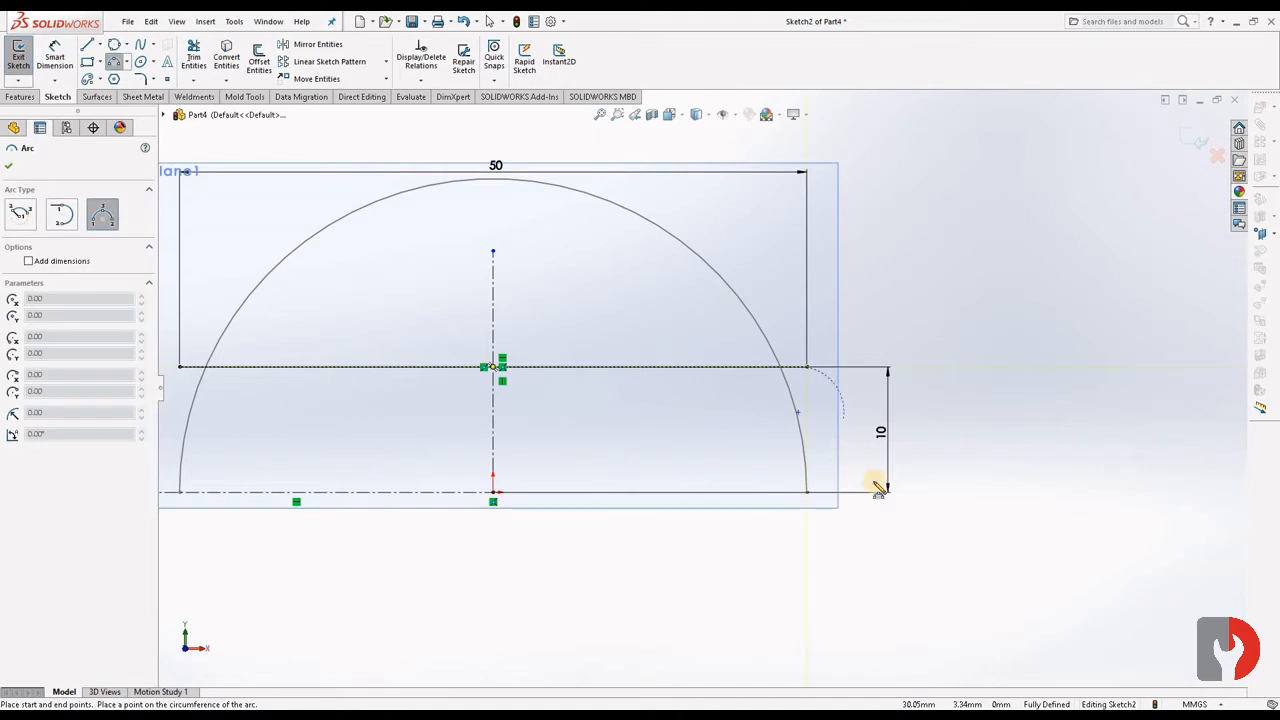
{"action": "left_click", "coordinate": [933, 491]}
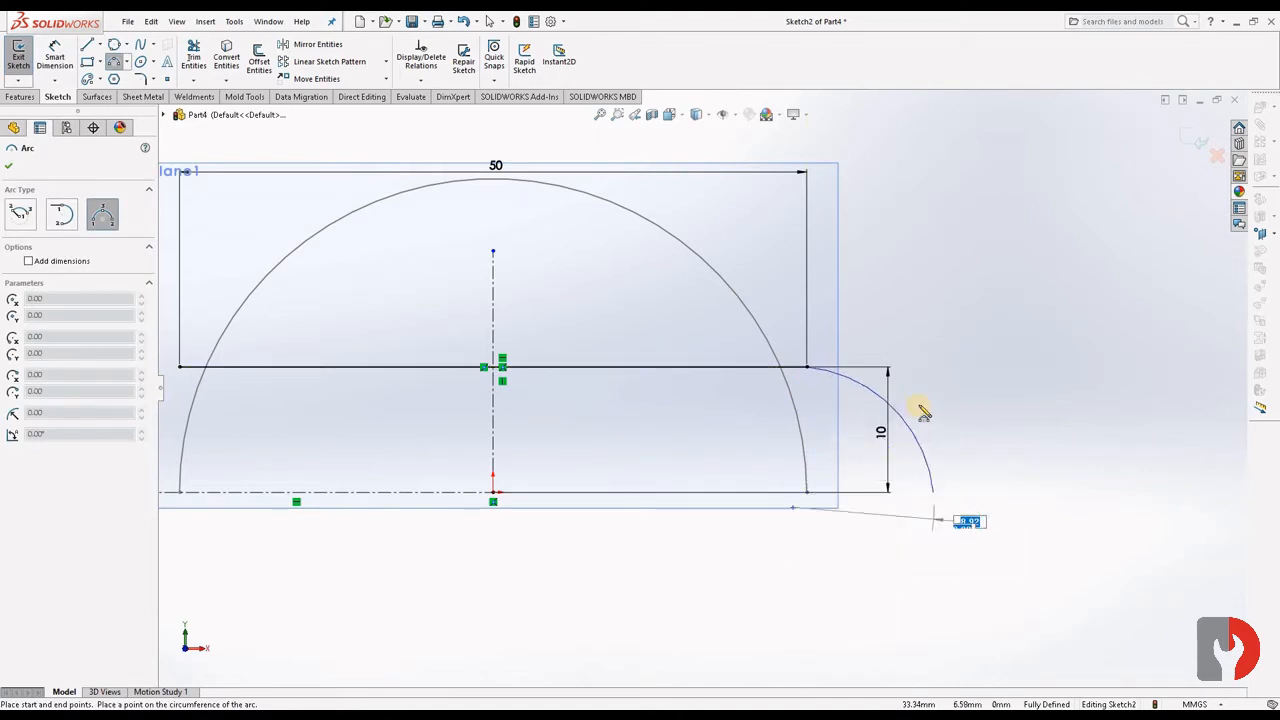
{"action": "left_click", "coordinate": [910, 420]}
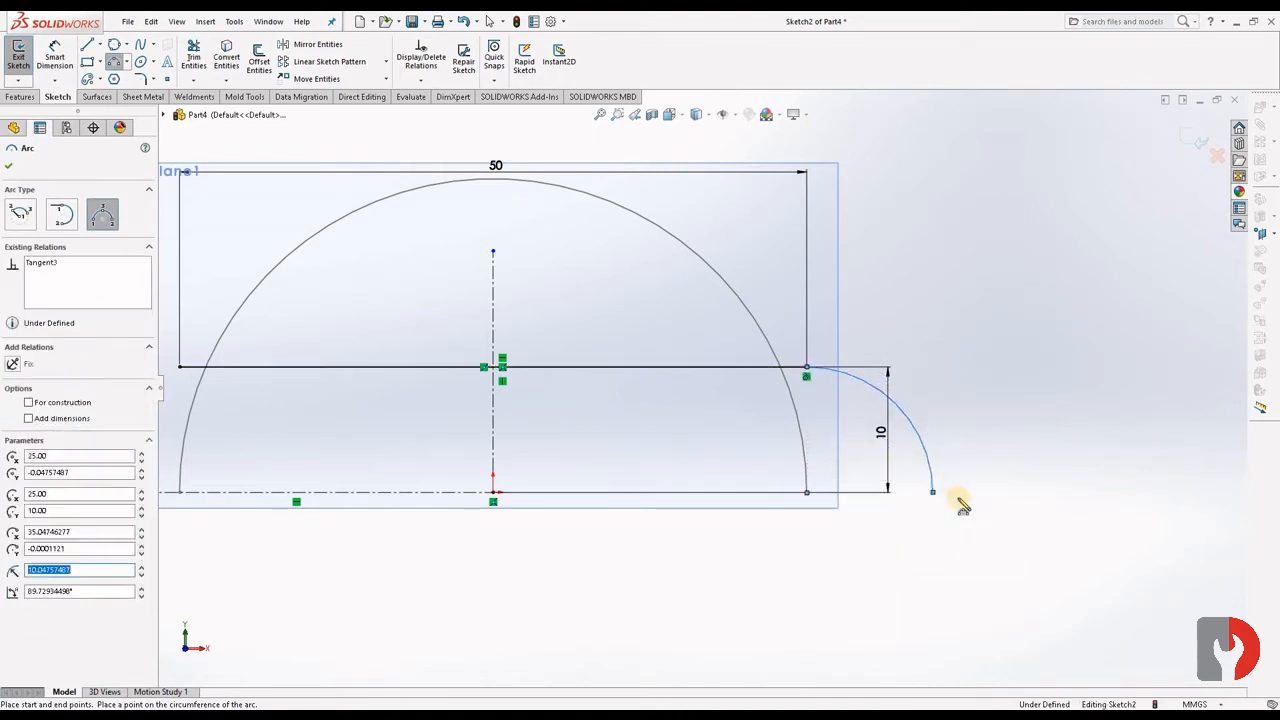
{"action": "key", "text": "Escape"}
- Dimension the arc's radius as 10 mm
{"action": "left_click", "coordinate": [55, 56]}
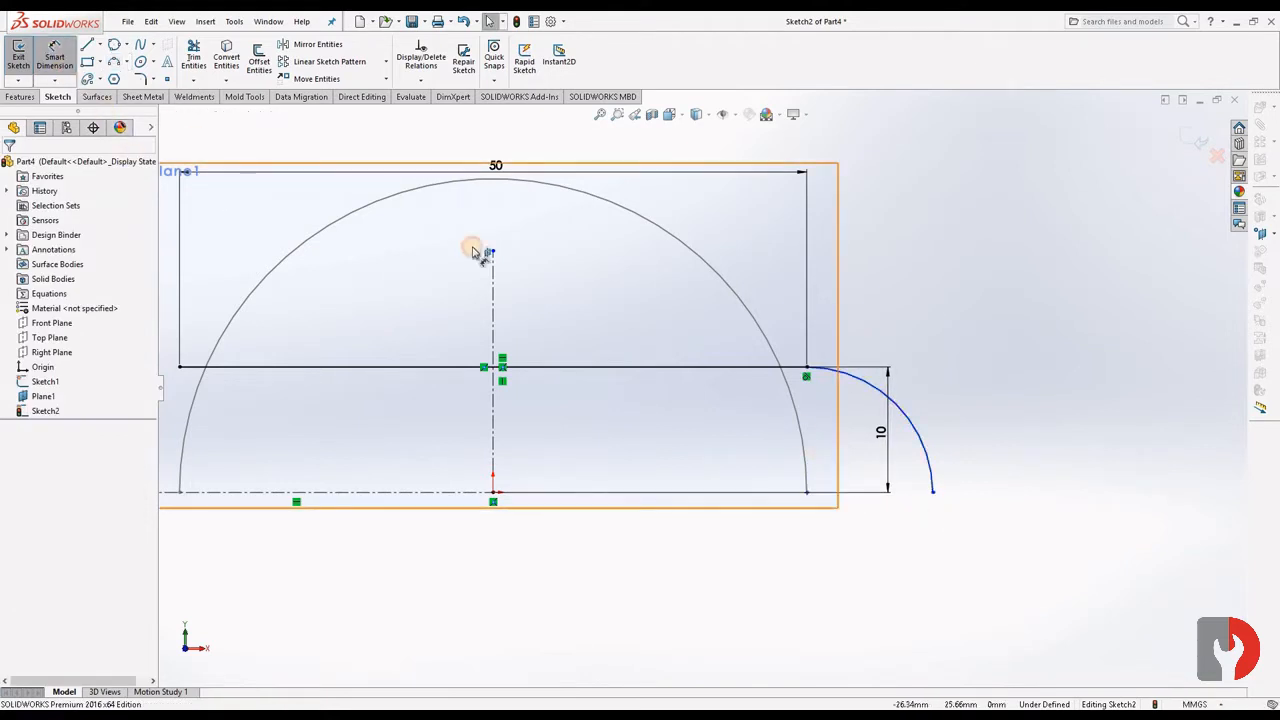
{"action": "left_click", "coordinate": [952, 357]}
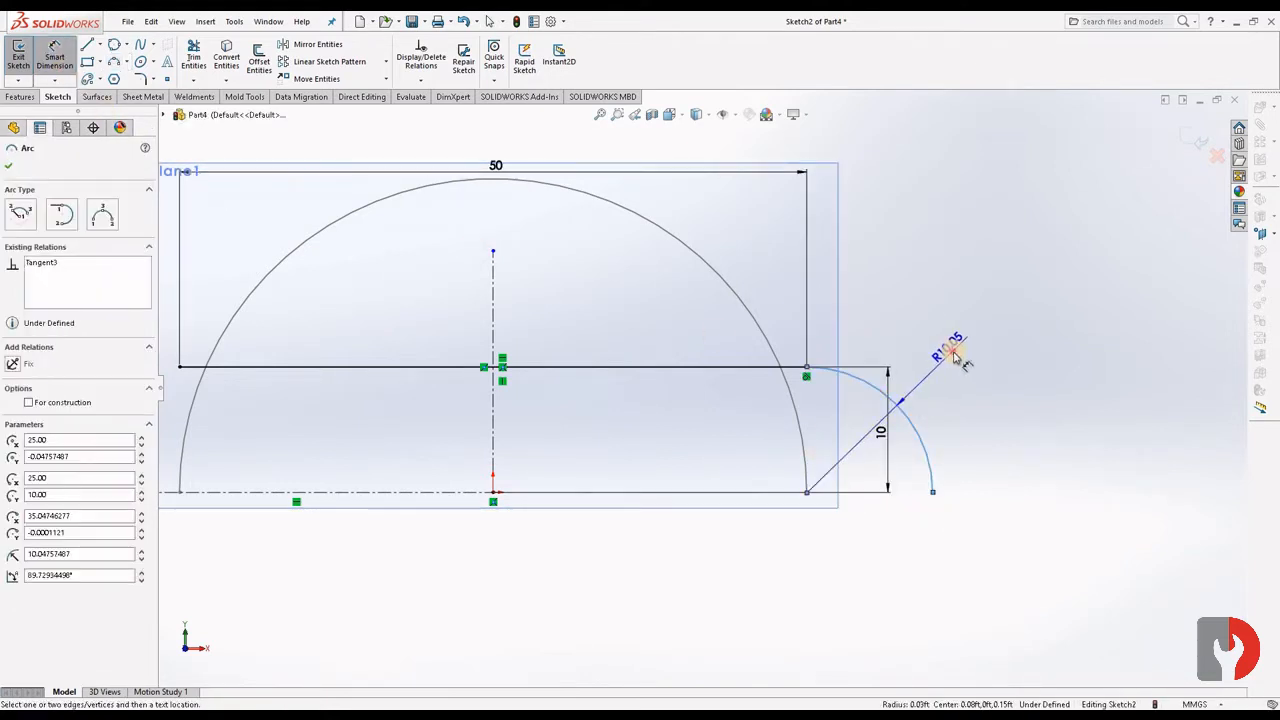
{"action": "left_click", "coordinate": [957, 356]}
{"action": "type", "text": "10"}
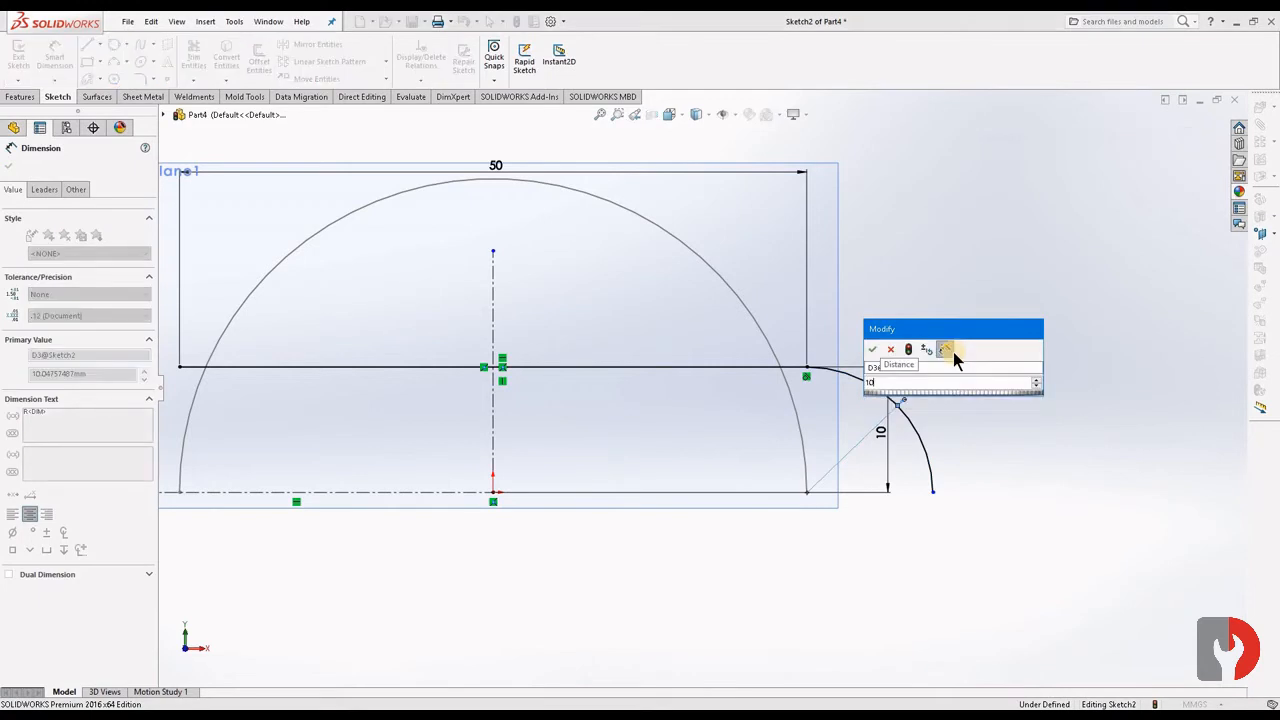
{"action": "key", "text": "Return"}
{"action": "key", "text": "Escape"}
{"action": "scroll", "coordinate": [818, 470], "scroll_direction": "up", "scroll_amount": 2}
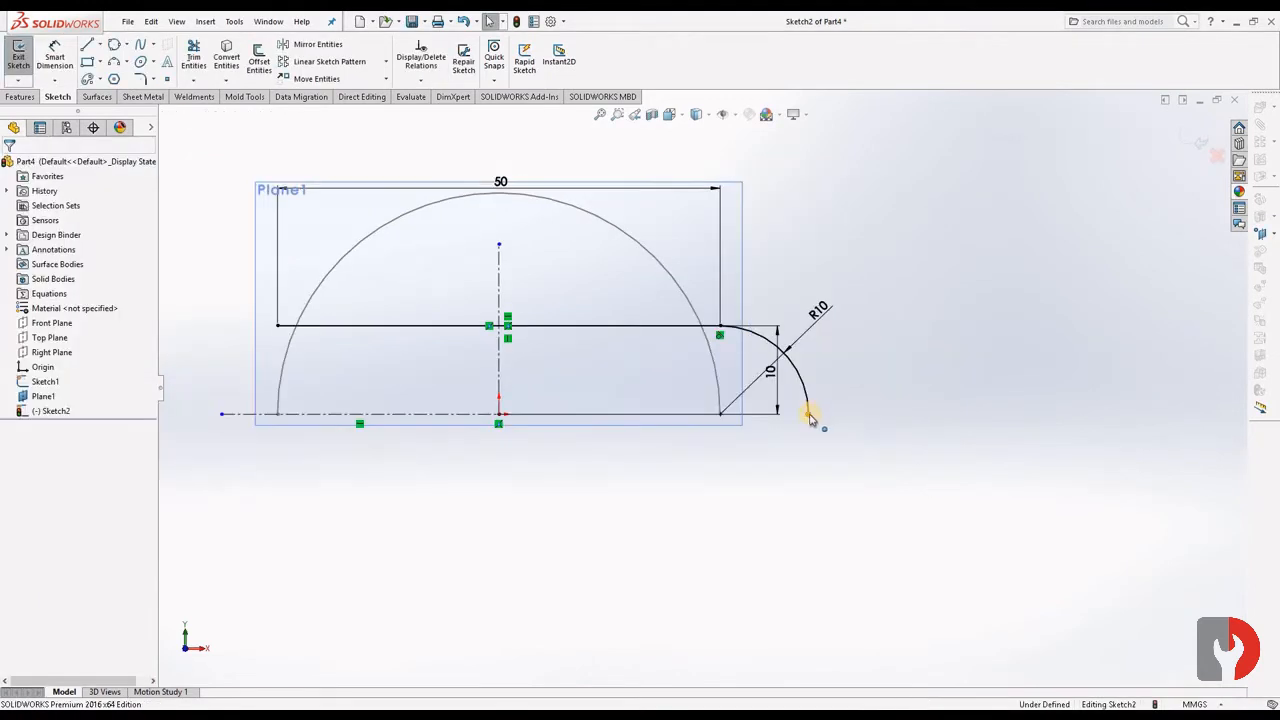
{"action": "left_click", "coordinate": [499, 426]}
{"action": "left_click", "coordinate": [455, 423], "text": "ctrl"}
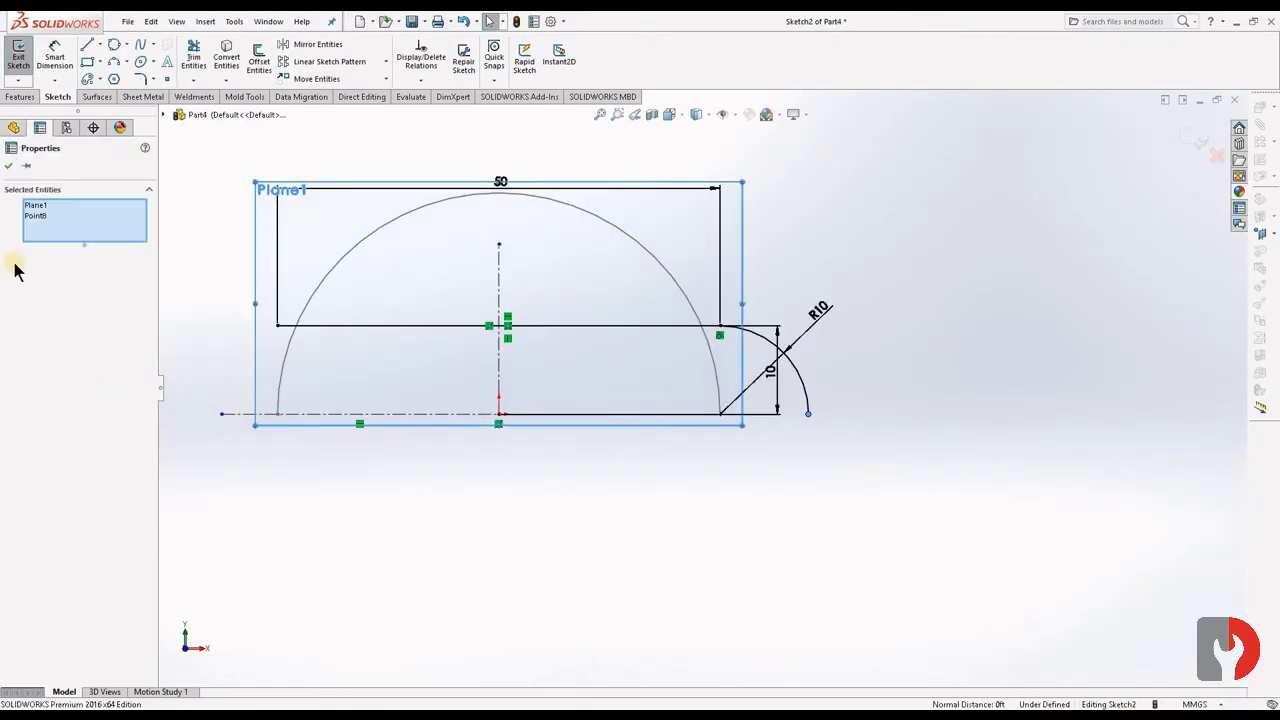
{"action": "left_click", "coordinate": [760, 455]}
- Make the arc's free lower endpoint coincident with the horizontal centerline
{"action": "left_click", "coordinate": [808, 413]}
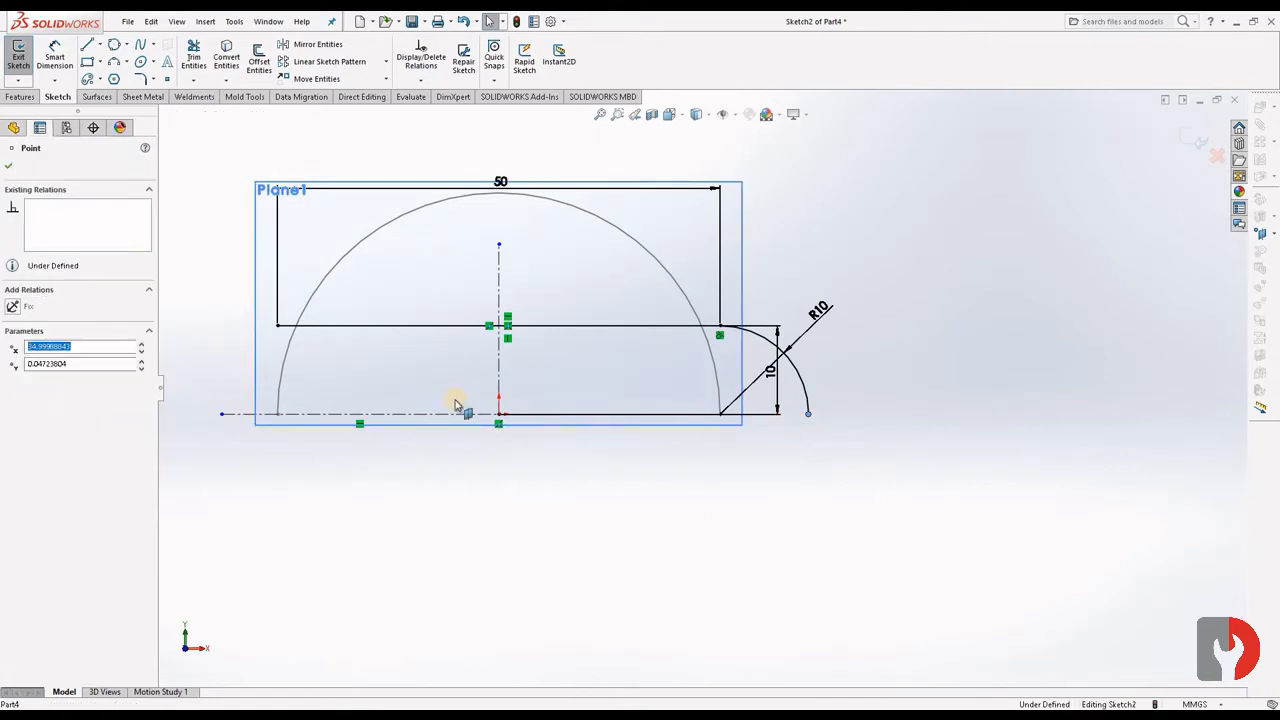
{"action": "left_click", "coordinate": [420, 415], "text": "ctrl"}
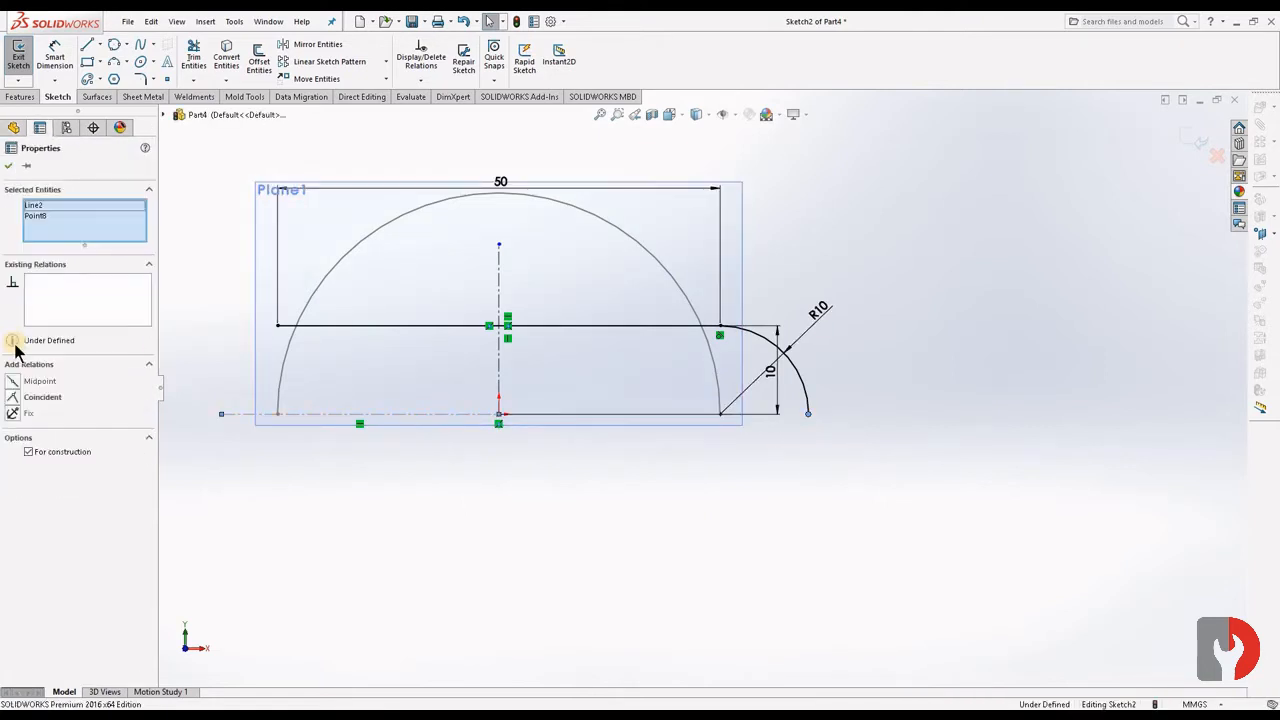
{"action": "left_click", "coordinate": [13, 402]}
{"action": "left_click", "coordinate": [903, 451]}
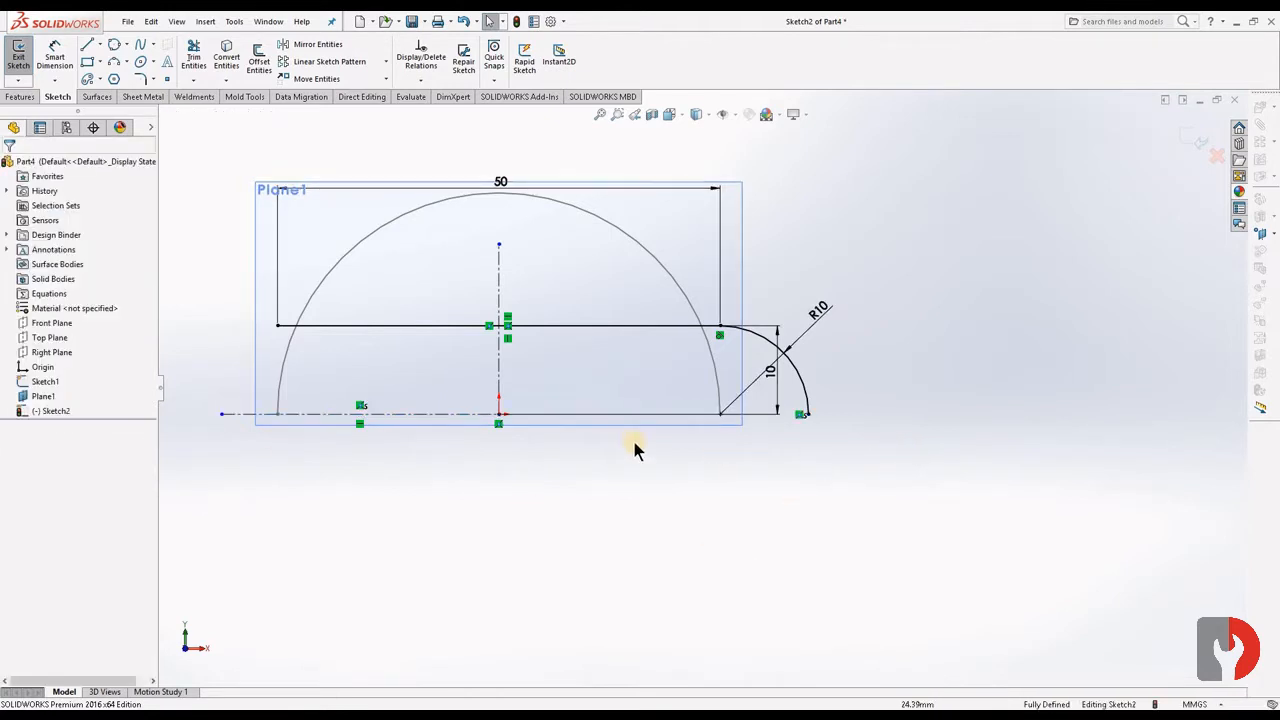
- Mirror the 10 mm radius arc about the vertical centerline and exit the sketch
{"action": "left_click", "coordinate": [790, 372]}
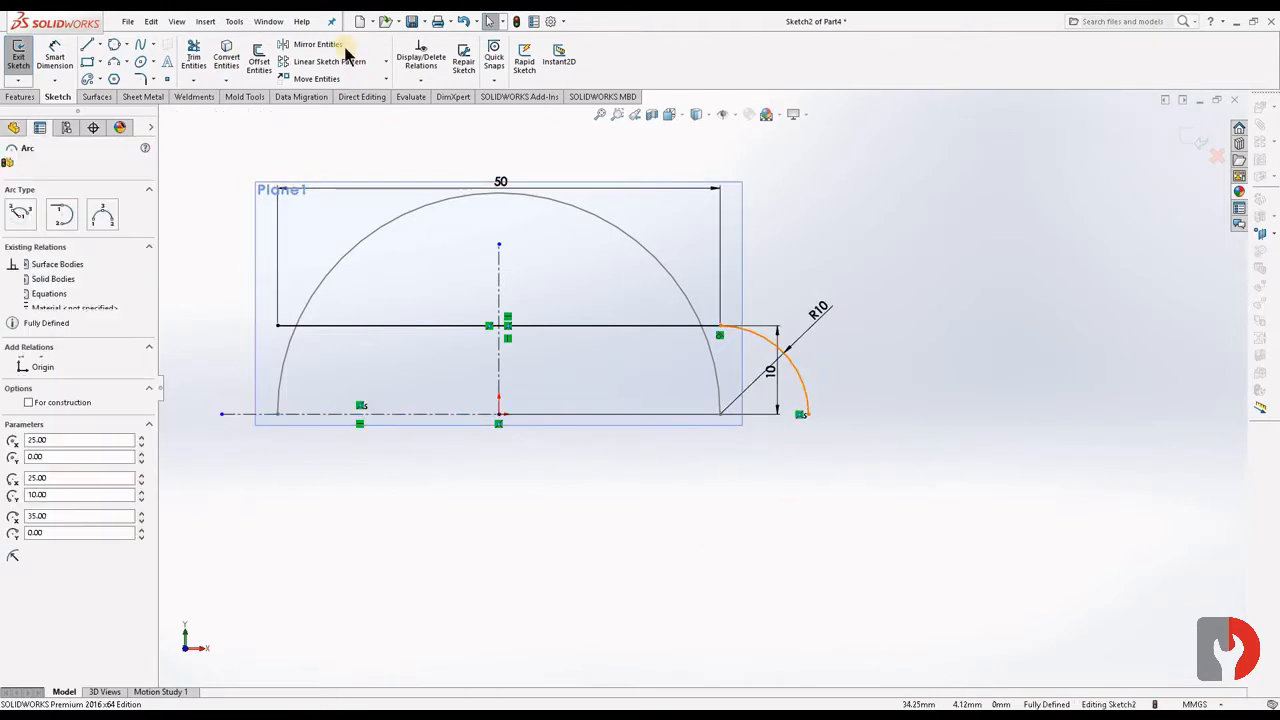
{"action": "left_click", "coordinate": [317, 44]}
{"action": "left_click", "coordinate": [471, 375]}
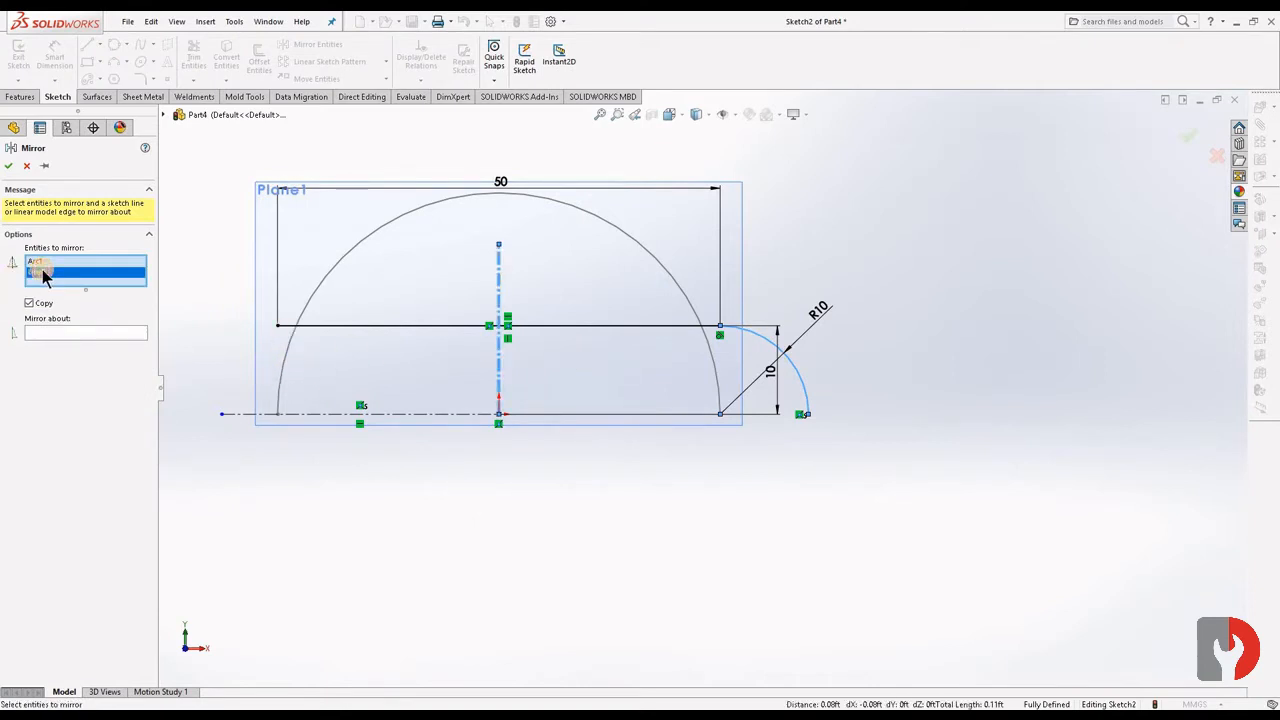
{"action": "key", "text": "Delete"}
{"action": "left_click", "coordinate": [48, 322]}
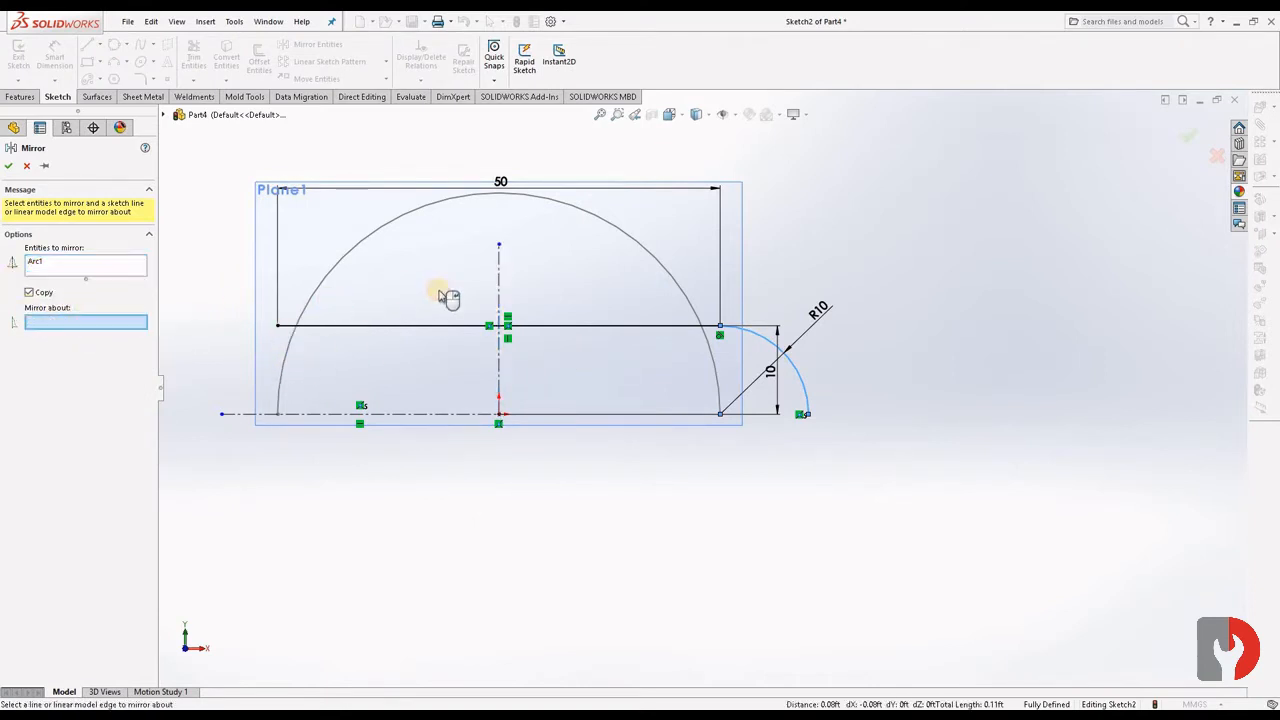
{"action": "left_click", "coordinate": [500, 289]}
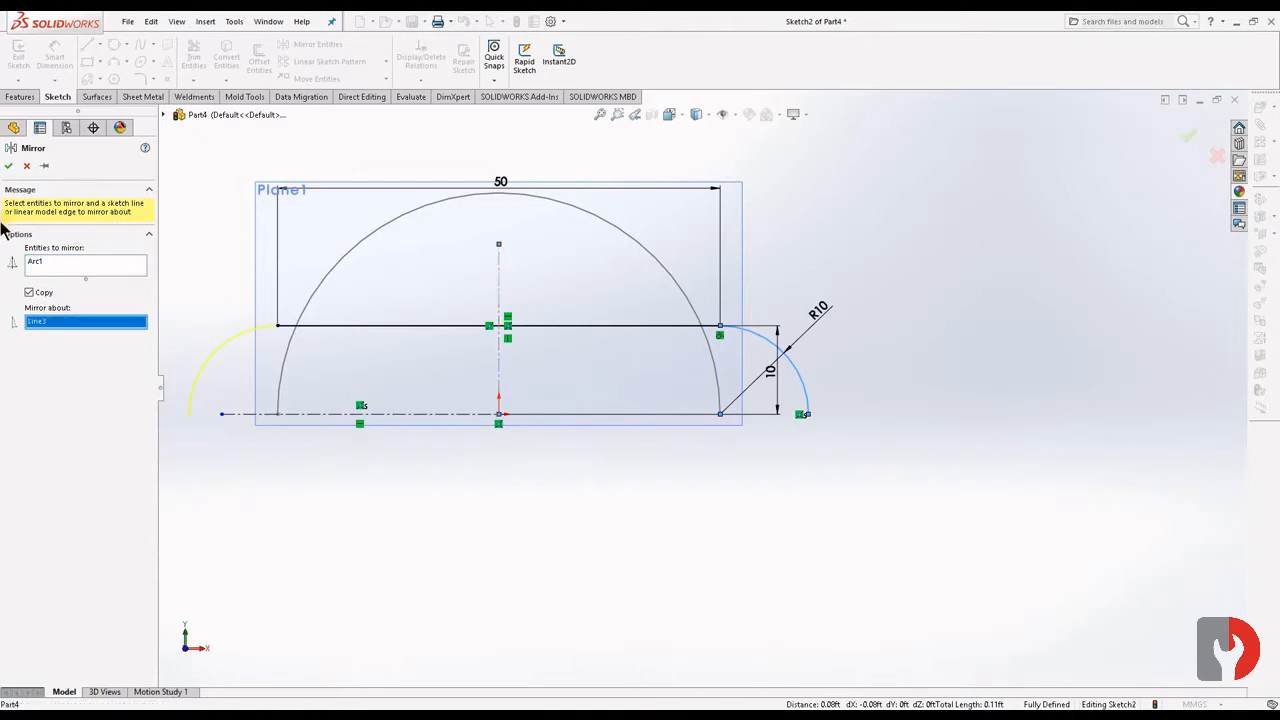
{"action": "left_click", "coordinate": [9, 166]}
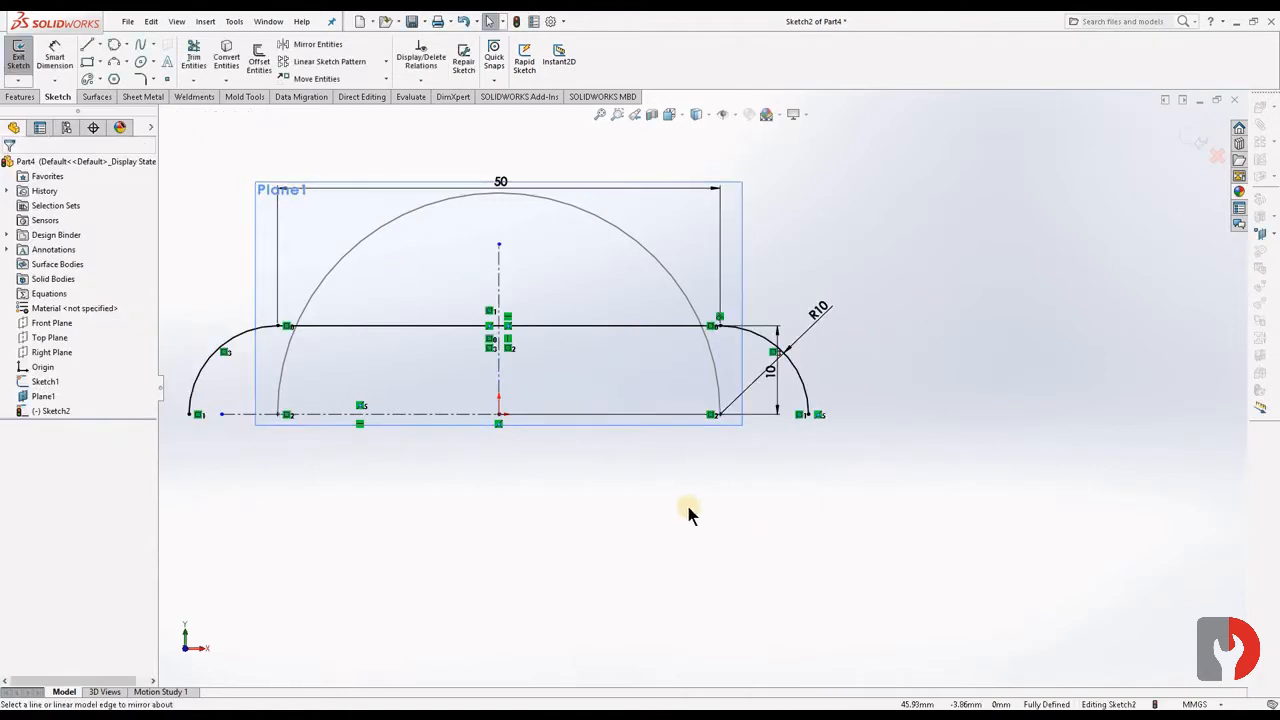
{"action": "mouse_move", "coordinate": [629, 513]}
{"action": "middle_mouse_down"}
{"action": "mouse_move", "coordinate": [709, 491]}
{"action": "mouse_move", "coordinate": [621, 510]}
{"action": "middle_mouse_up"}
{"action": "left_click", "coordinate": [1194, 135]}
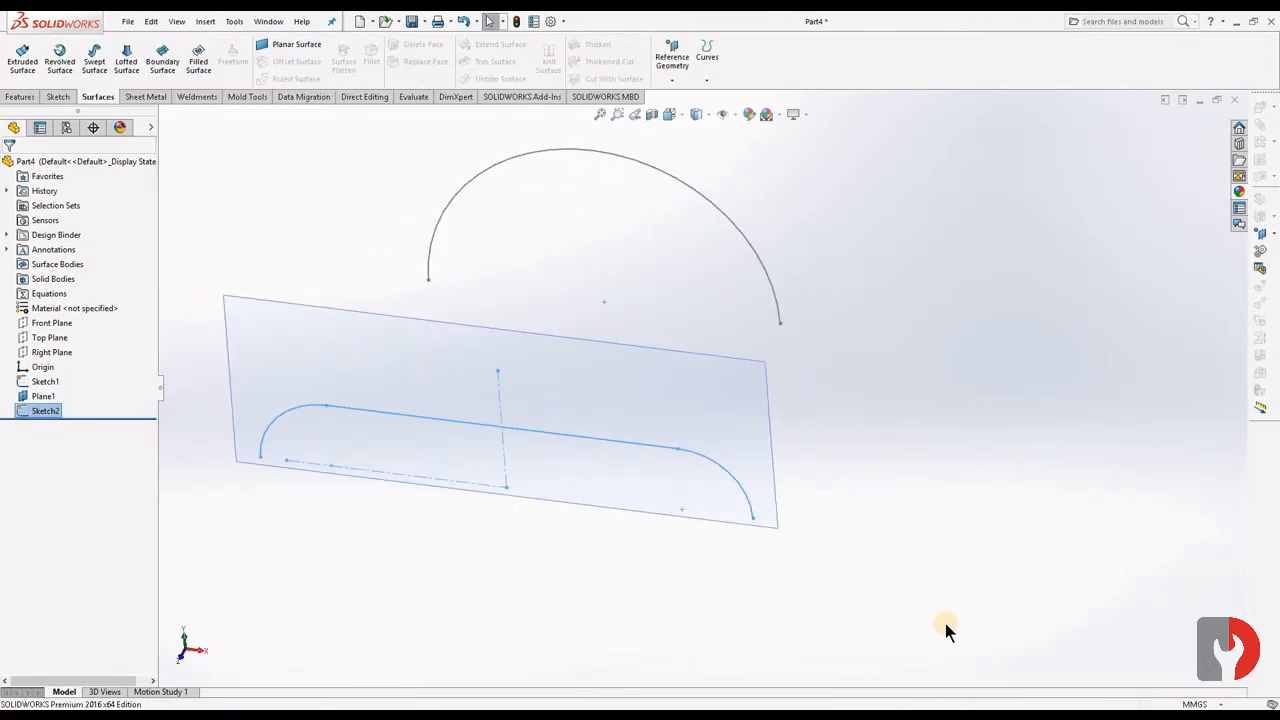
- Sketch a three-vertex Bezier style spline on the Top Plane from the second profile's right endpoint to the semicircle's right endpoint
{"action": "left_click", "coordinate": [50, 337]}
{"action": "left_click", "coordinate": [67, 318]}
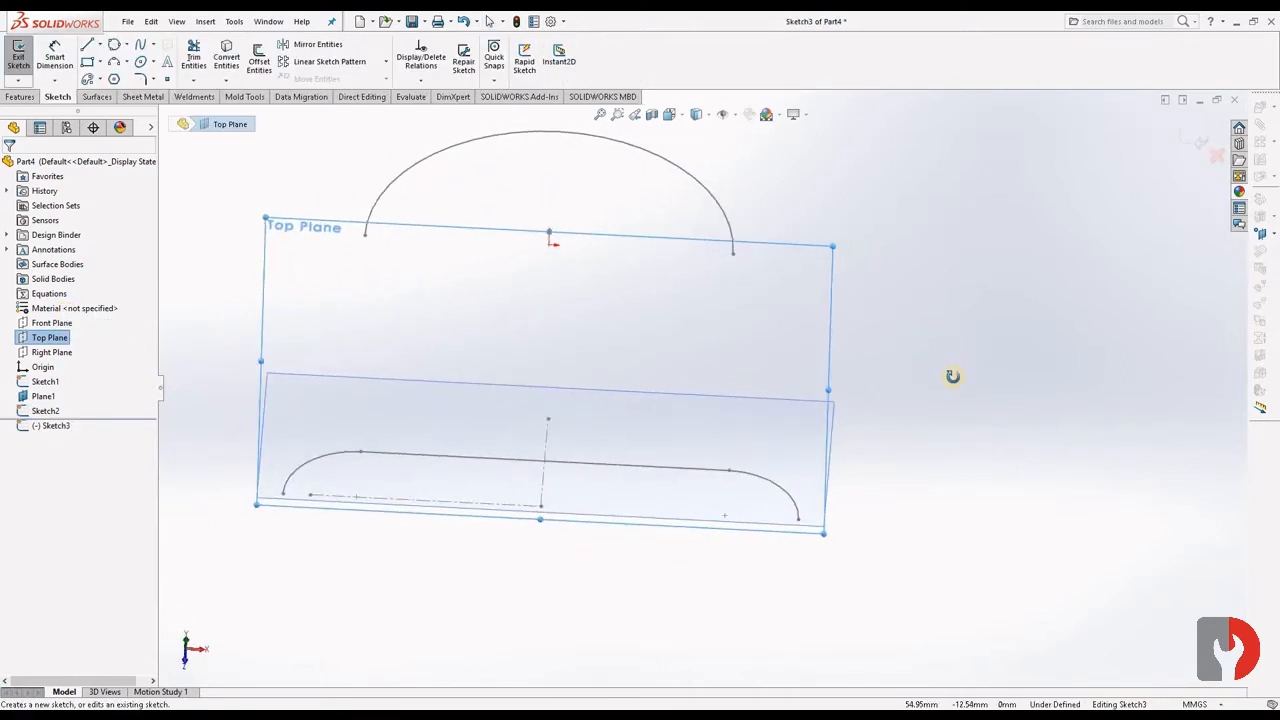
{"action": "left_click", "coordinate": [152, 44]}
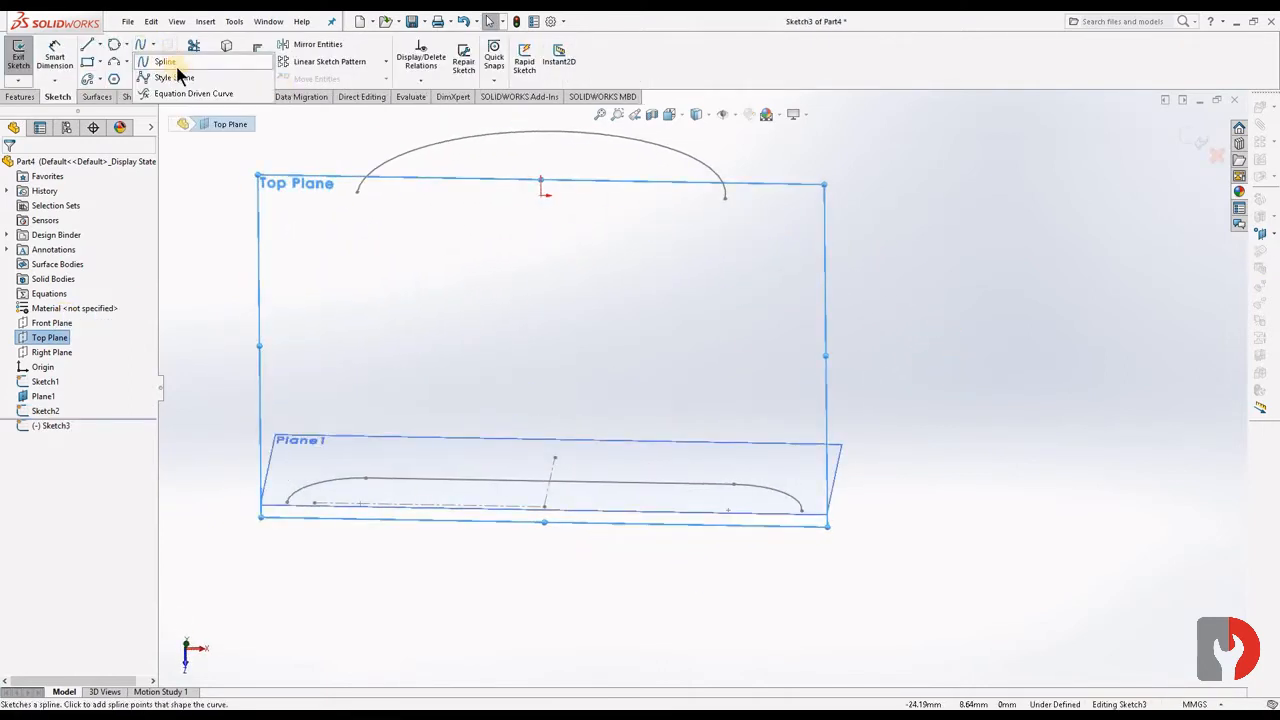
{"action": "left_click", "coordinate": [175, 78]}
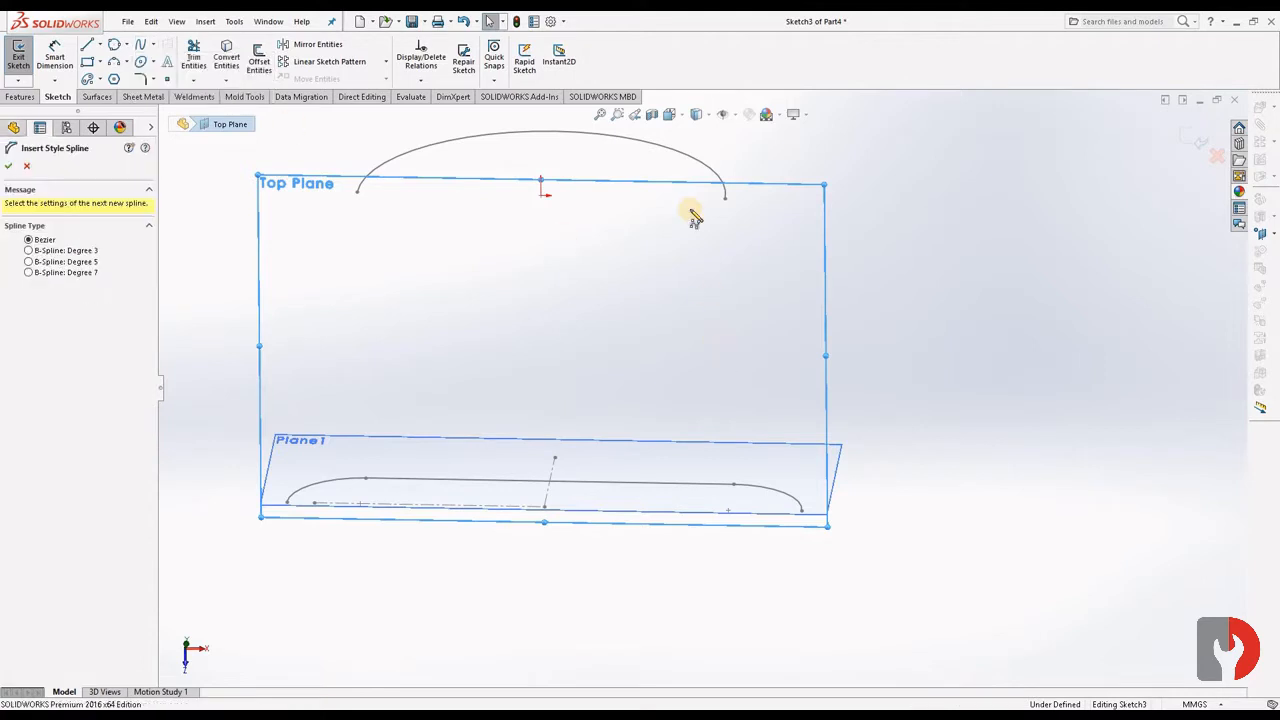
{"action": "left_click", "coordinate": [801, 512]}
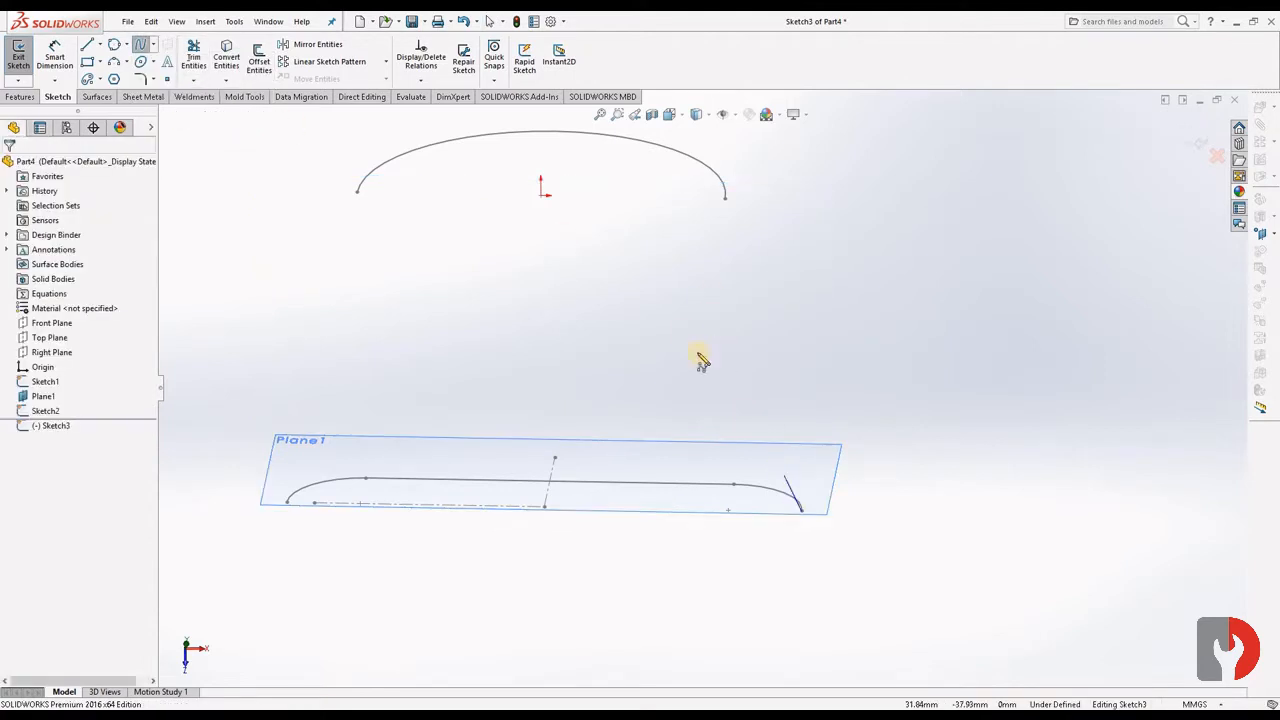
{"action": "left_click", "coordinate": [684, 365]}
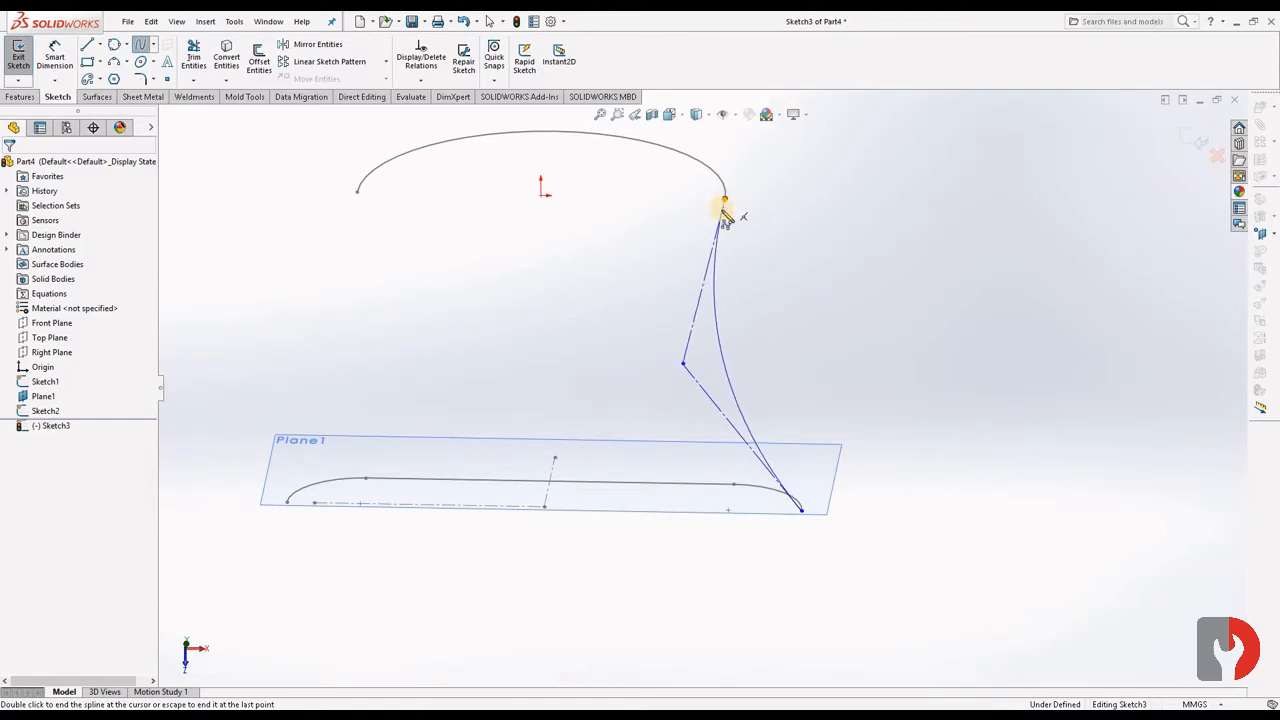
{"action": "double_click", "coordinate": [725, 203]}
{"action": "key", "text": "Escape"}
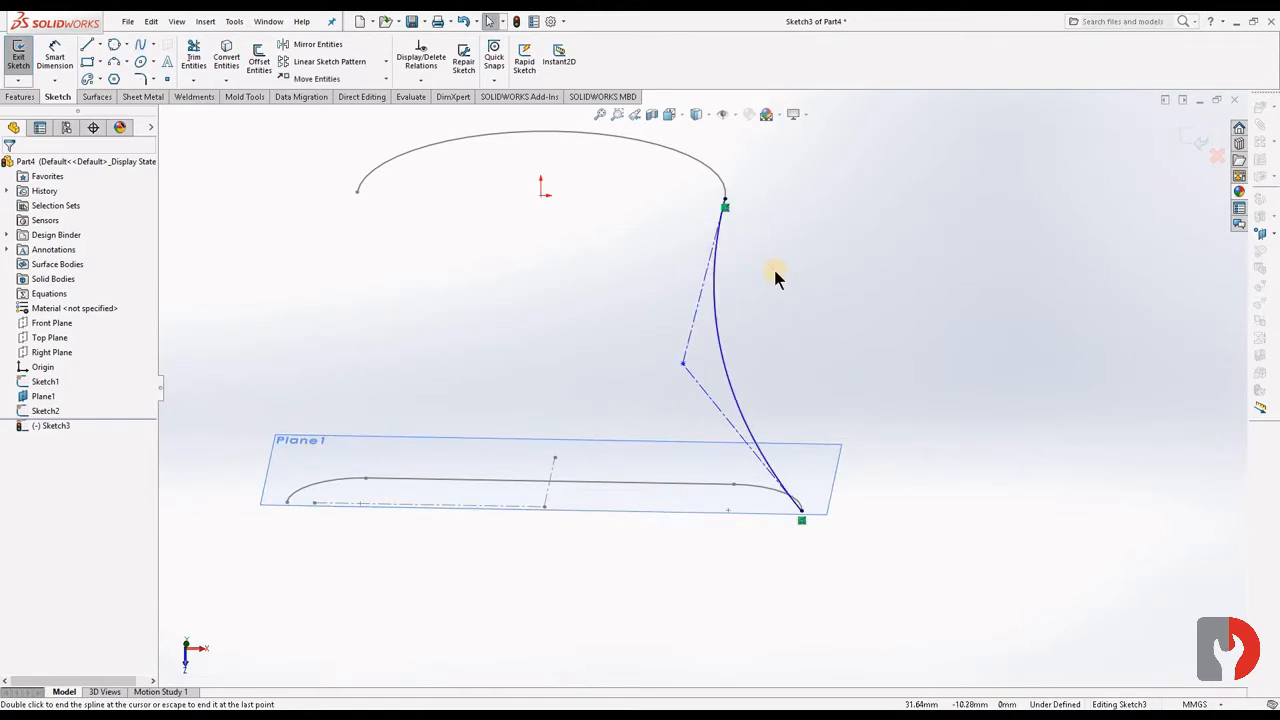
- Dimension the horizontal distance from the origin to the spline's middle control vertex as 27 mm
{"action": "left_click", "coordinate": [55, 58]}
{"action": "left_click", "coordinate": [541, 196]}
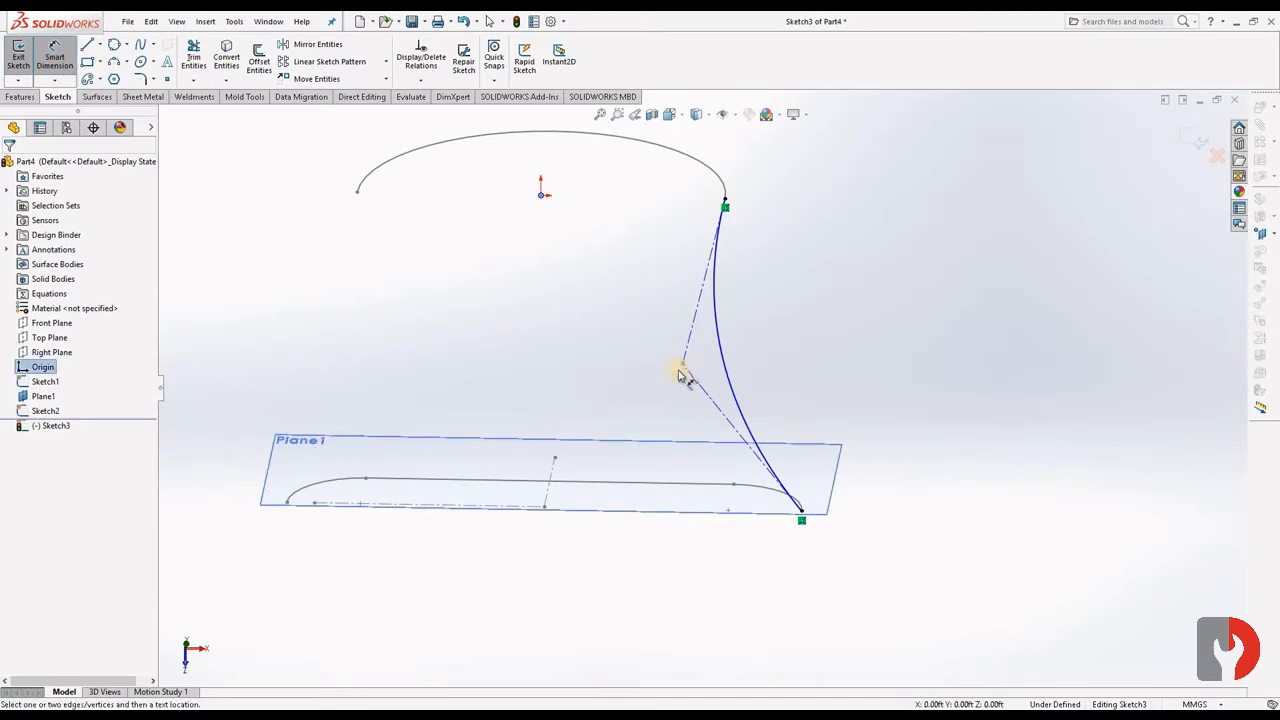
{"action": "left_click", "coordinate": [683, 366]}
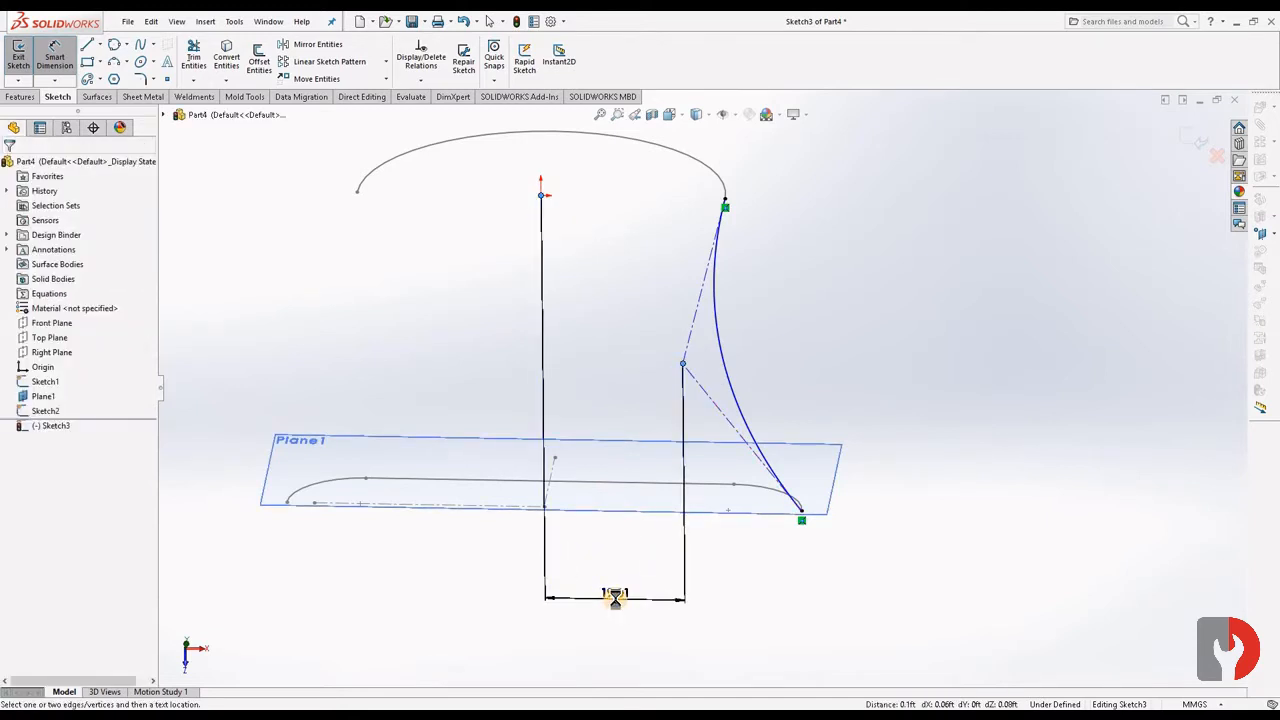
{"action": "left_click", "coordinate": [615, 597]}
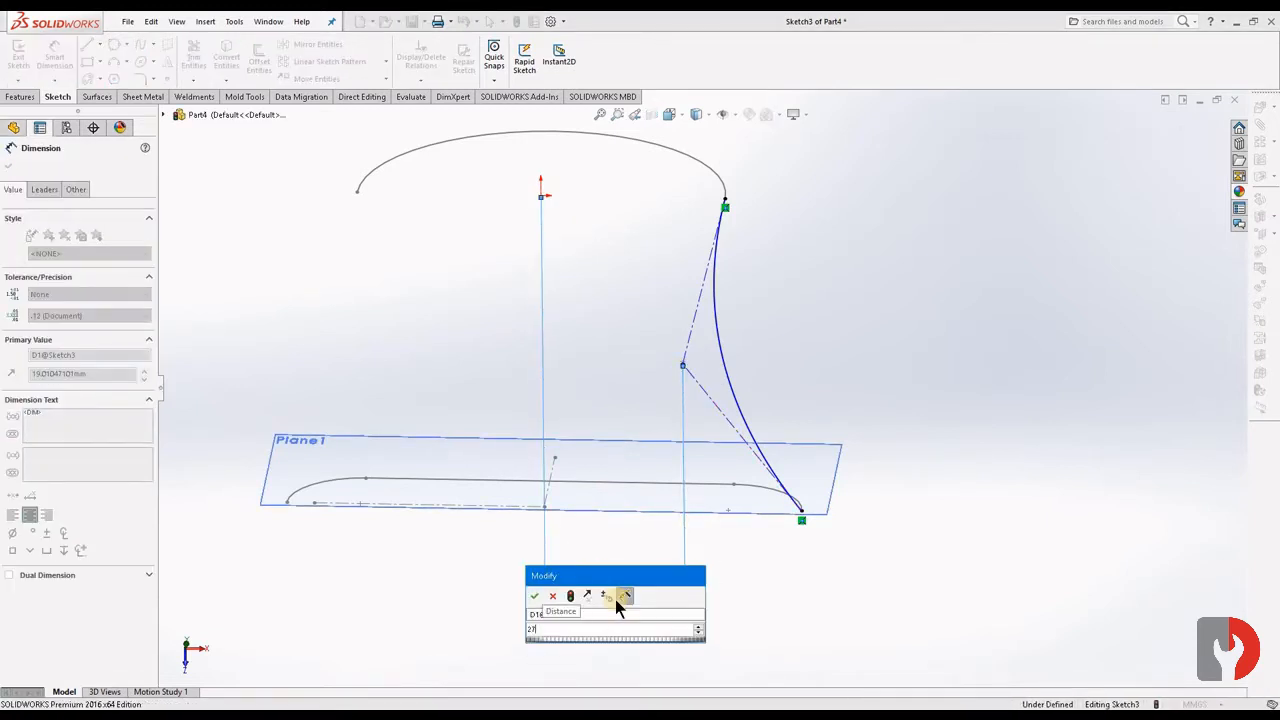
{"action": "key", "text": "Return"}
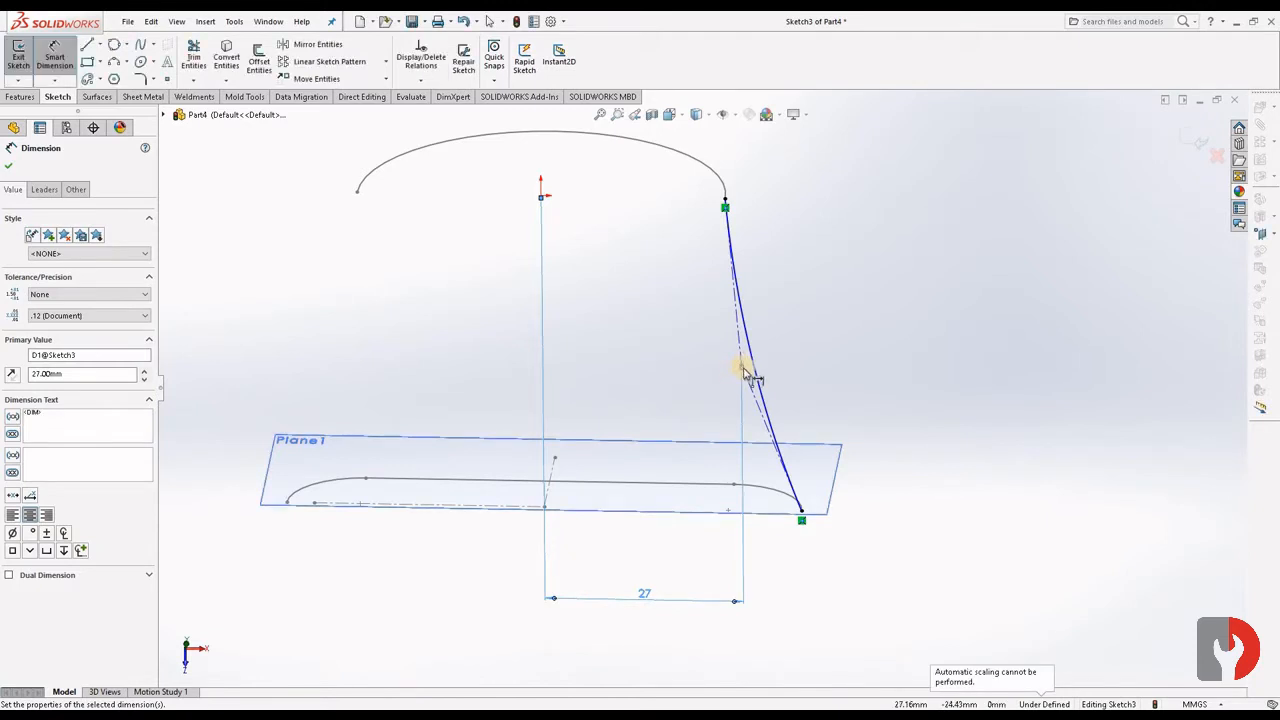
{"action": "key", "text": "Escape"}
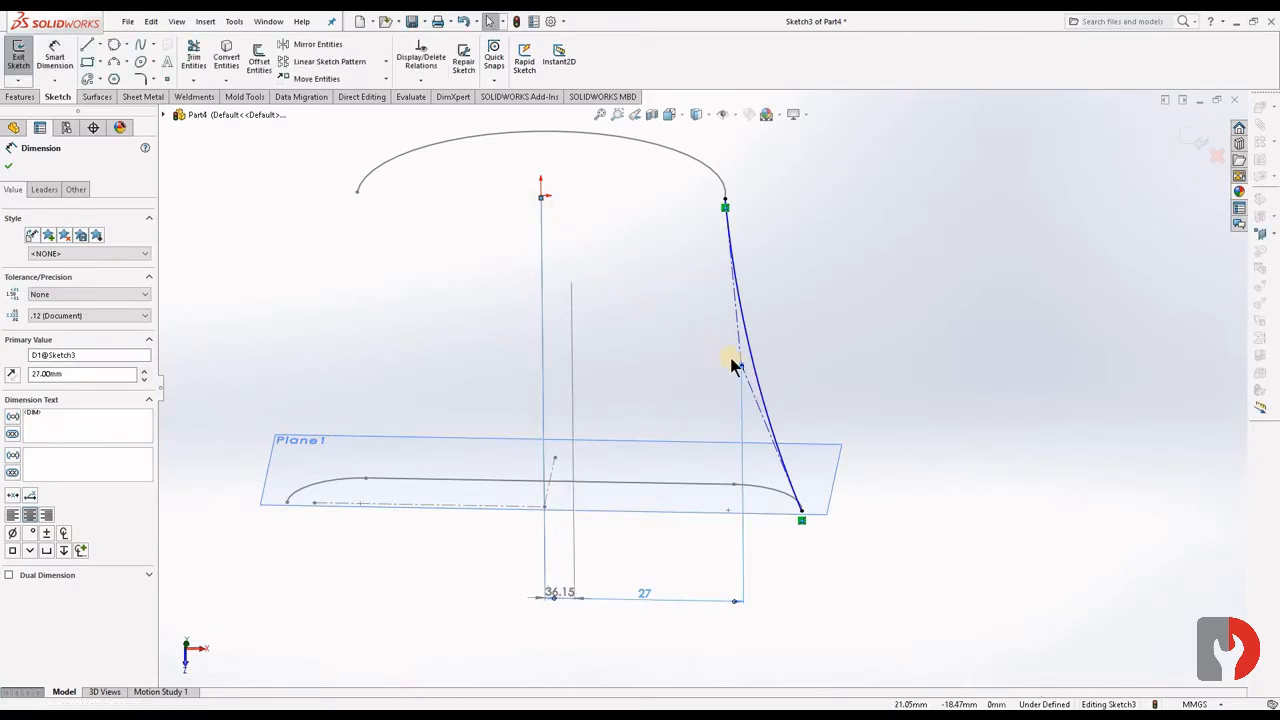
- Dimension the spline's middle control vertex as 30 mm from the origin in the direction of the offset plane
{"action": "left_click", "coordinate": [541, 195]}
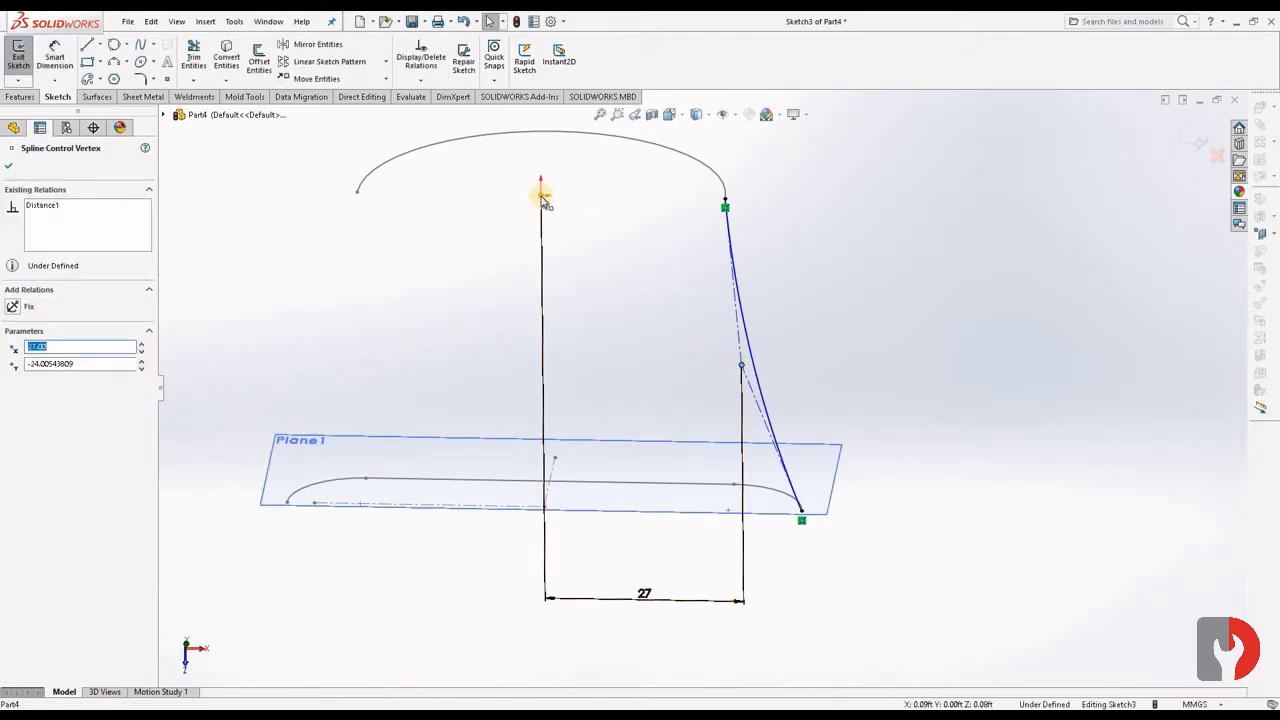
{"action": "left_click", "coordinate": [248, 257]}
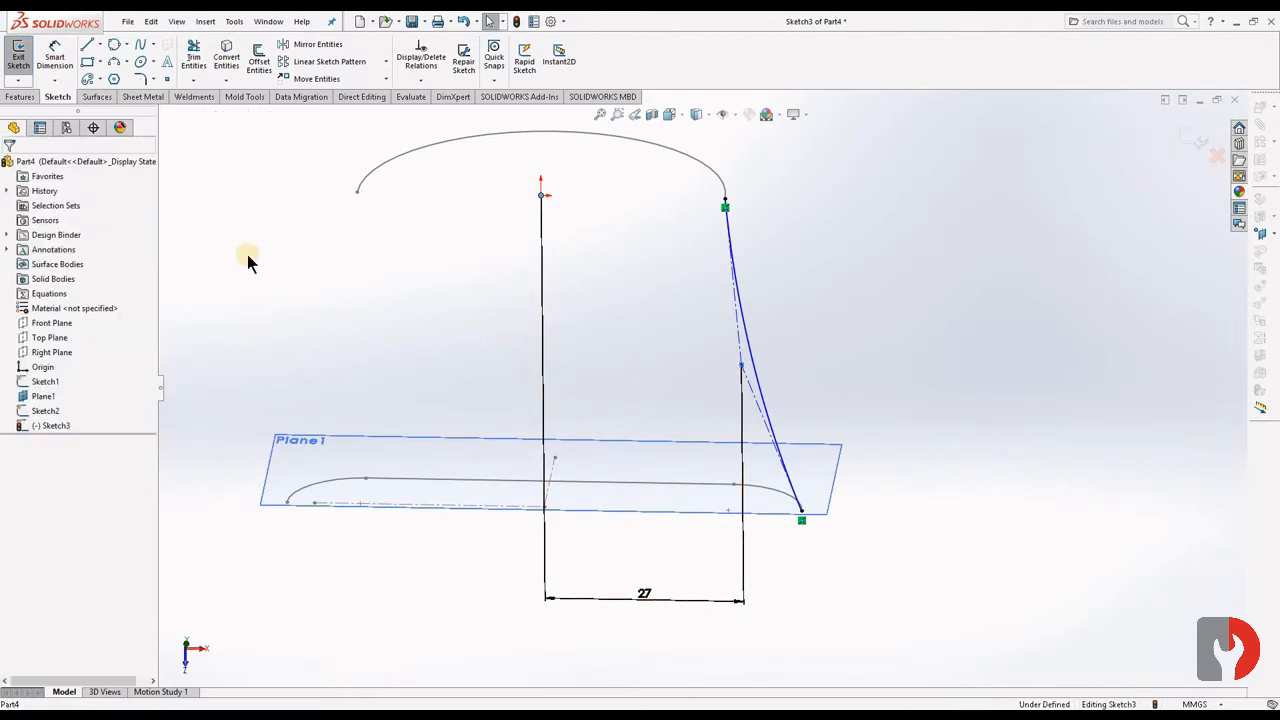
{"action": "left_click", "coordinate": [57, 58]}
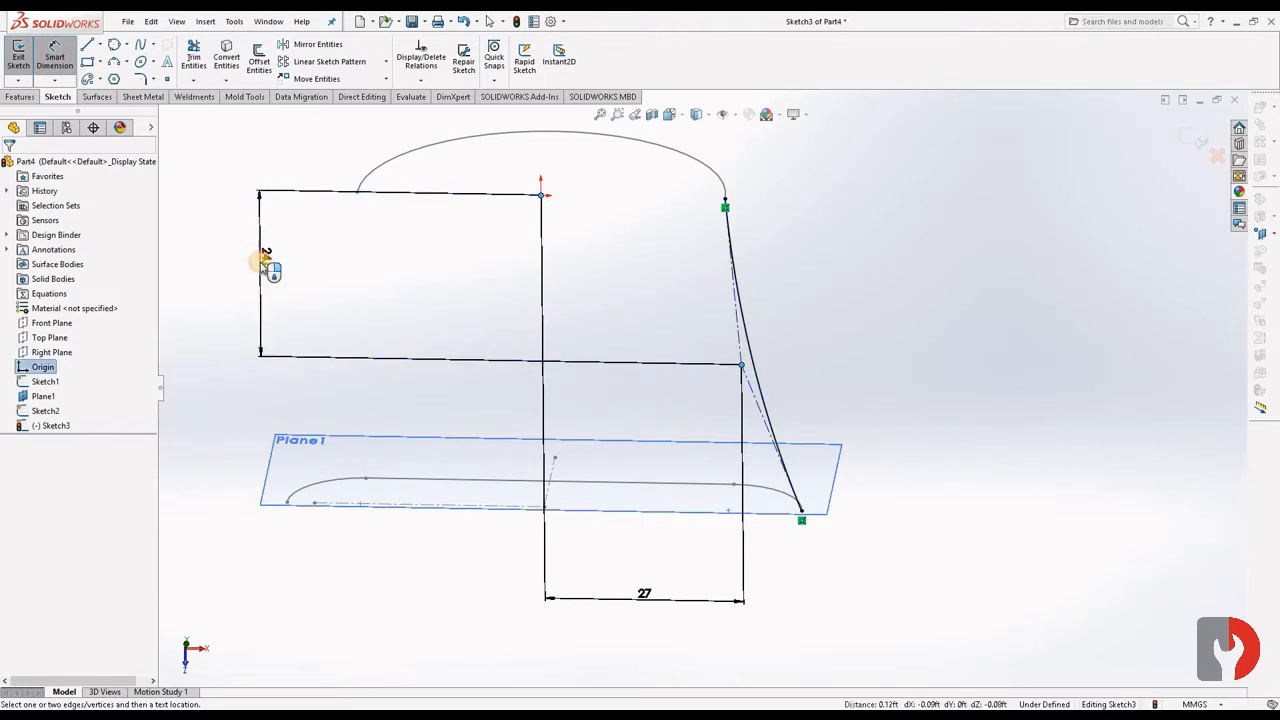
{"action": "left_click", "coordinate": [262, 265]}
{"action": "type", "text": "30"}
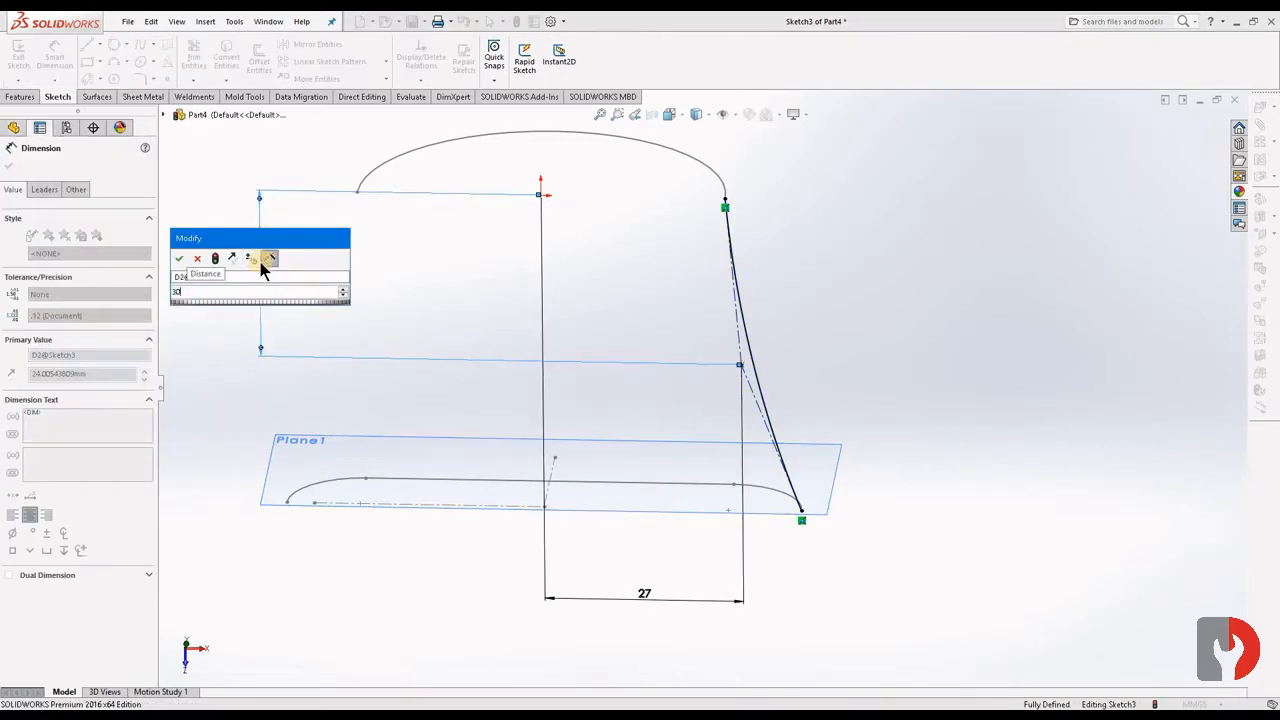
{"action": "key", "text": "Return"}
{"action": "left_click", "coordinate": [931, 255]}
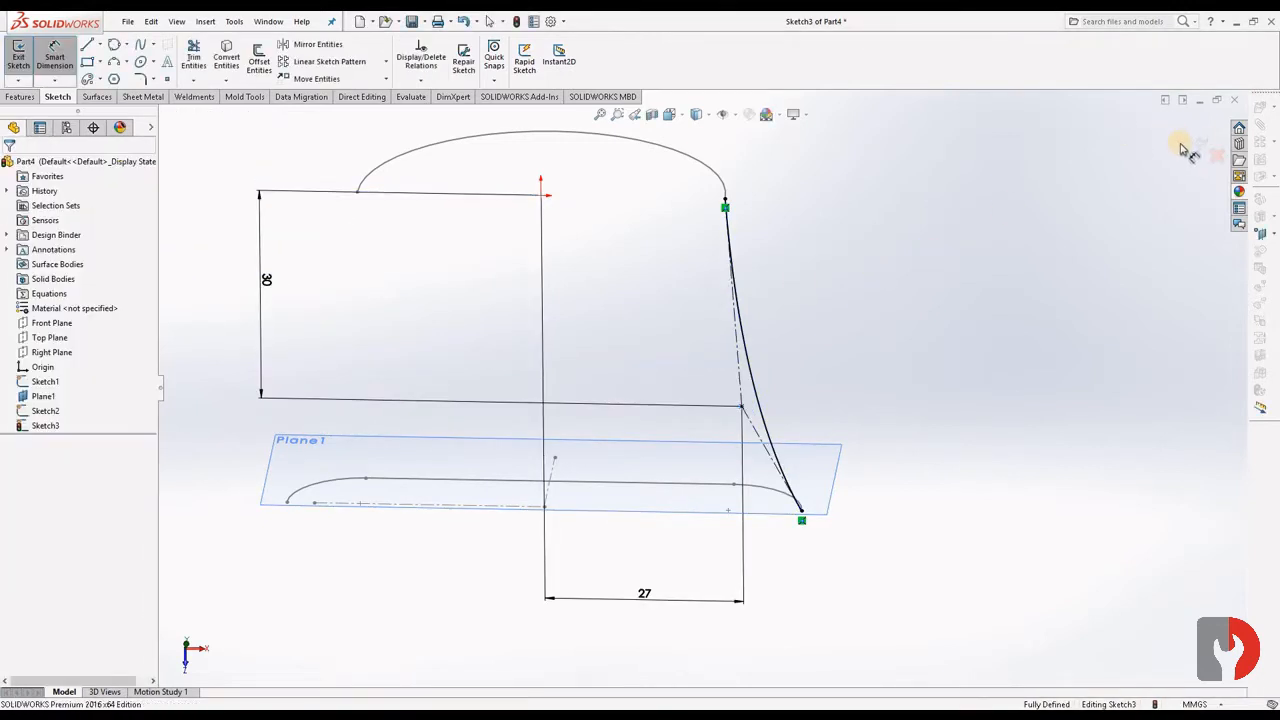
- Sketch a vertical construction line from the origin toward the offset plane as a mirror axis
{"action": "left_click", "coordinate": [901, 198]}
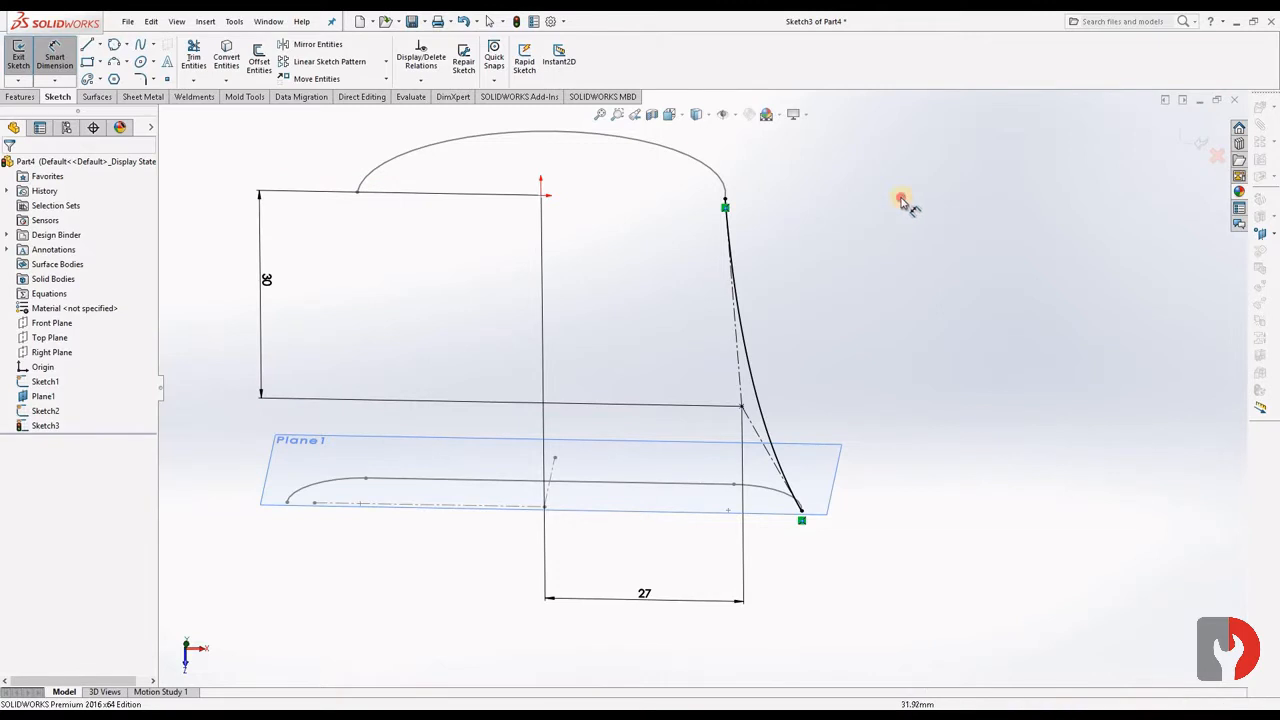
{"action": "left_click", "coordinate": [89, 45]}
{"action": "left_click", "coordinate": [540, 194]}
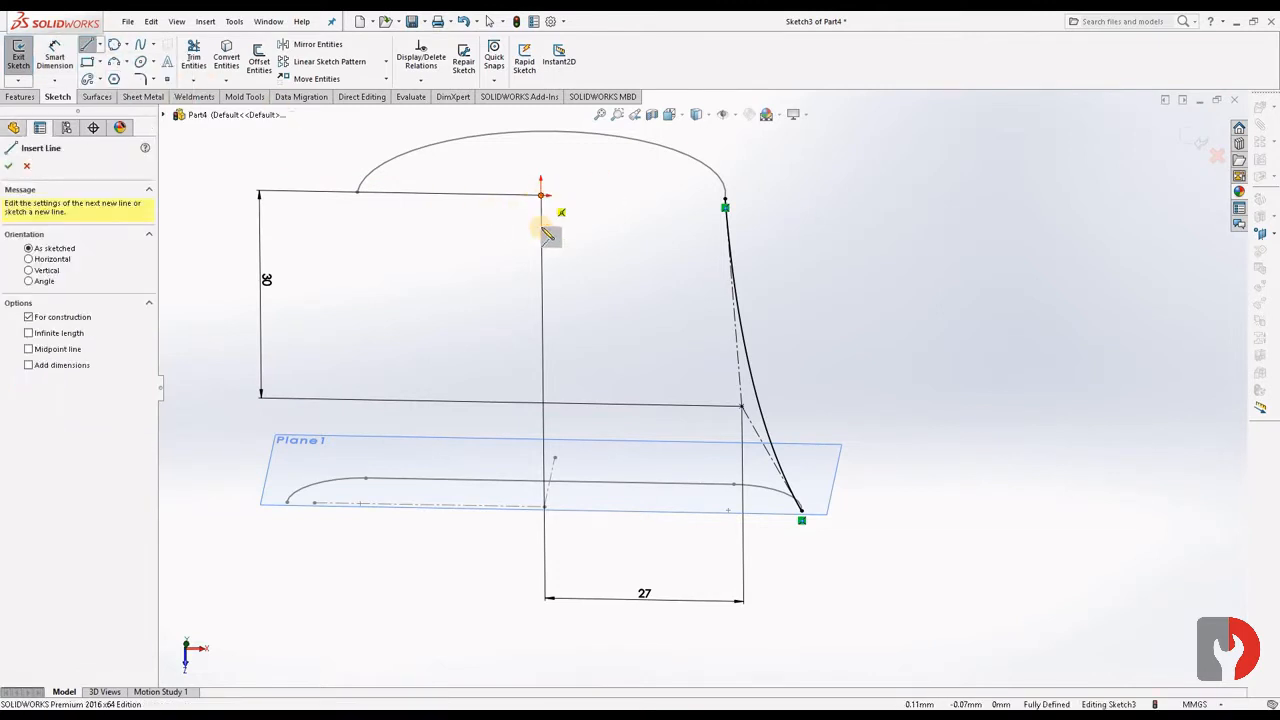
{"action": "left_click", "coordinate": [541, 289]}
{"action": "key", "text": "Escape"}
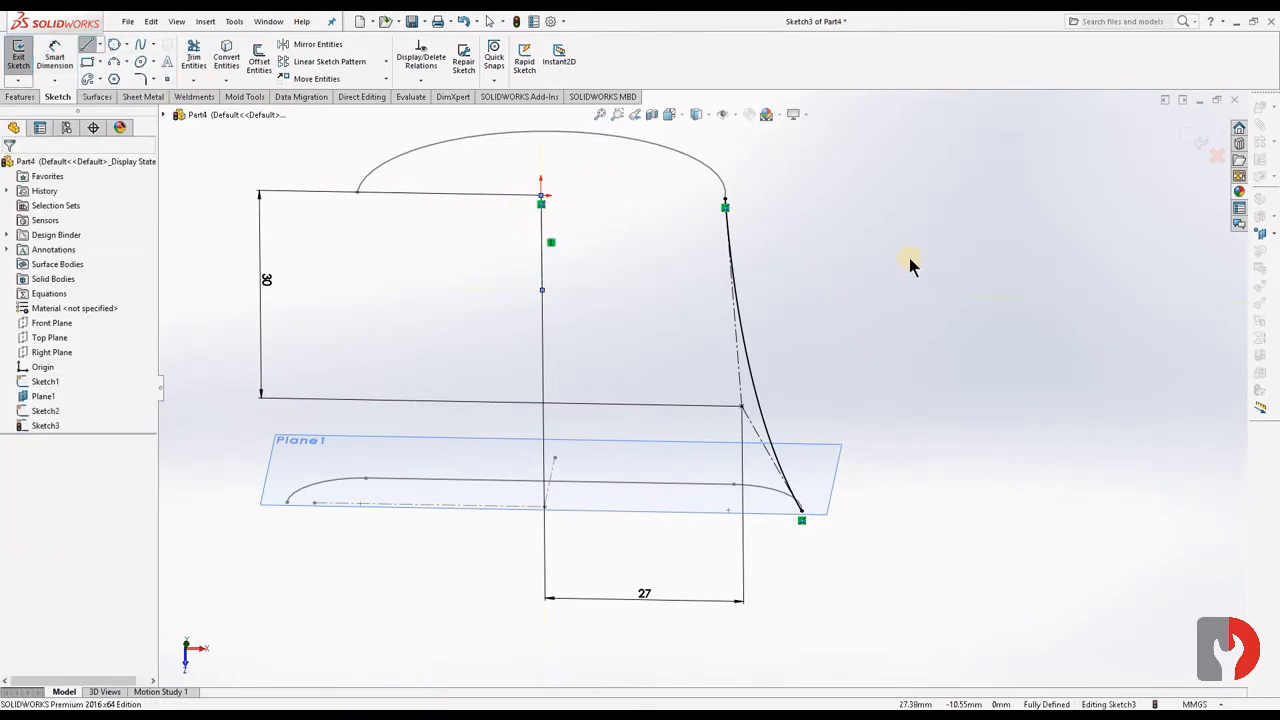
- Mirror the style spline about the vertical construction line, keeping the original, and exit the sketch
{"action": "left_click", "coordinate": [728, 265]}
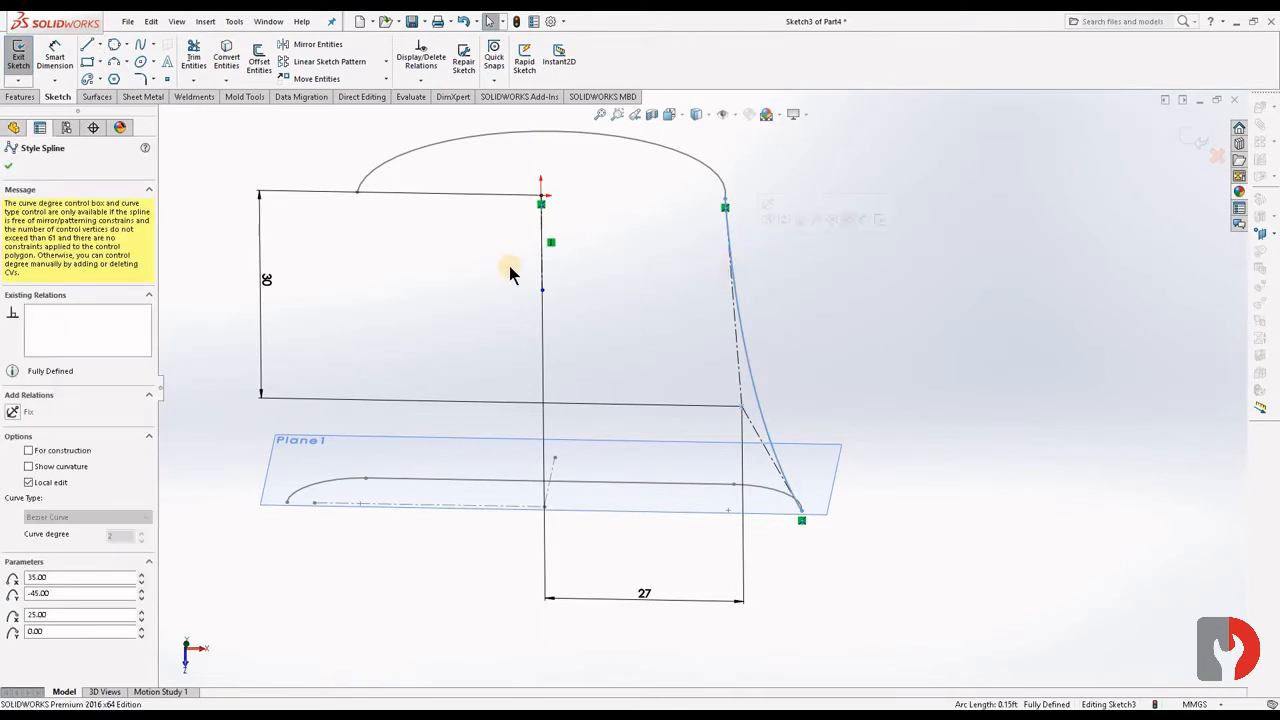
{"action": "left_click", "coordinate": [12, 162]}
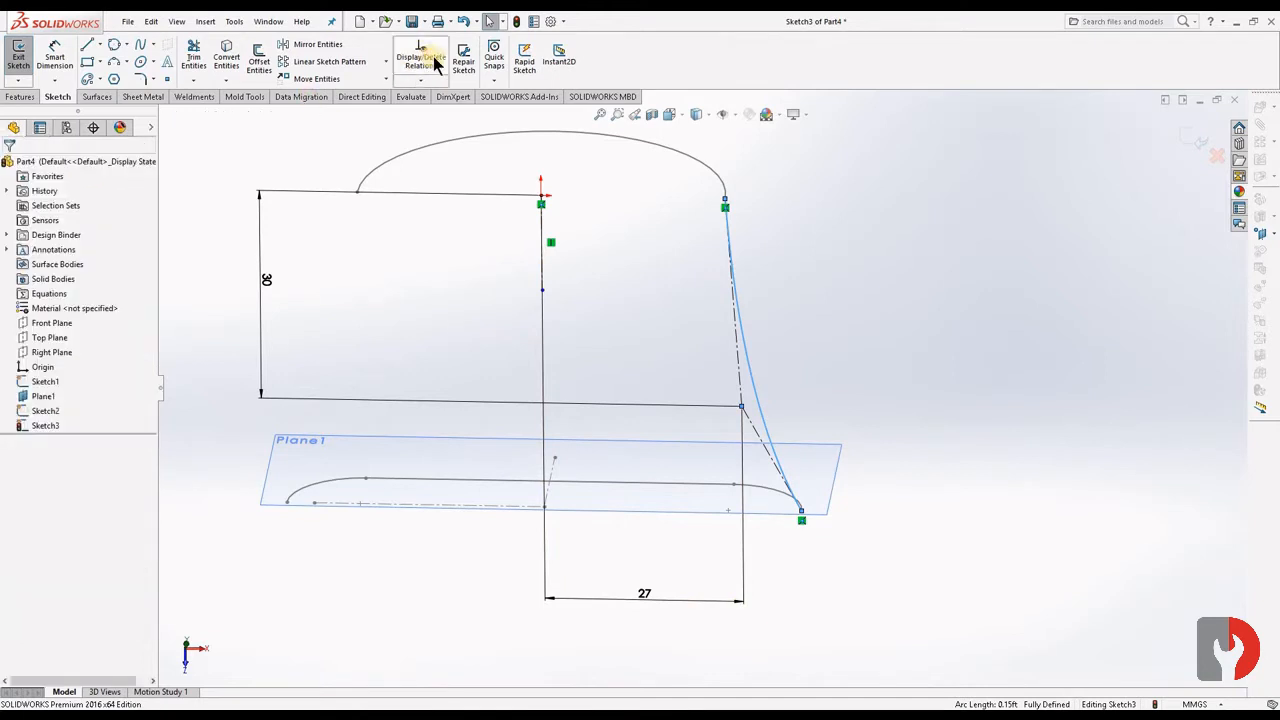
{"action": "left_click", "coordinate": [316, 45]}
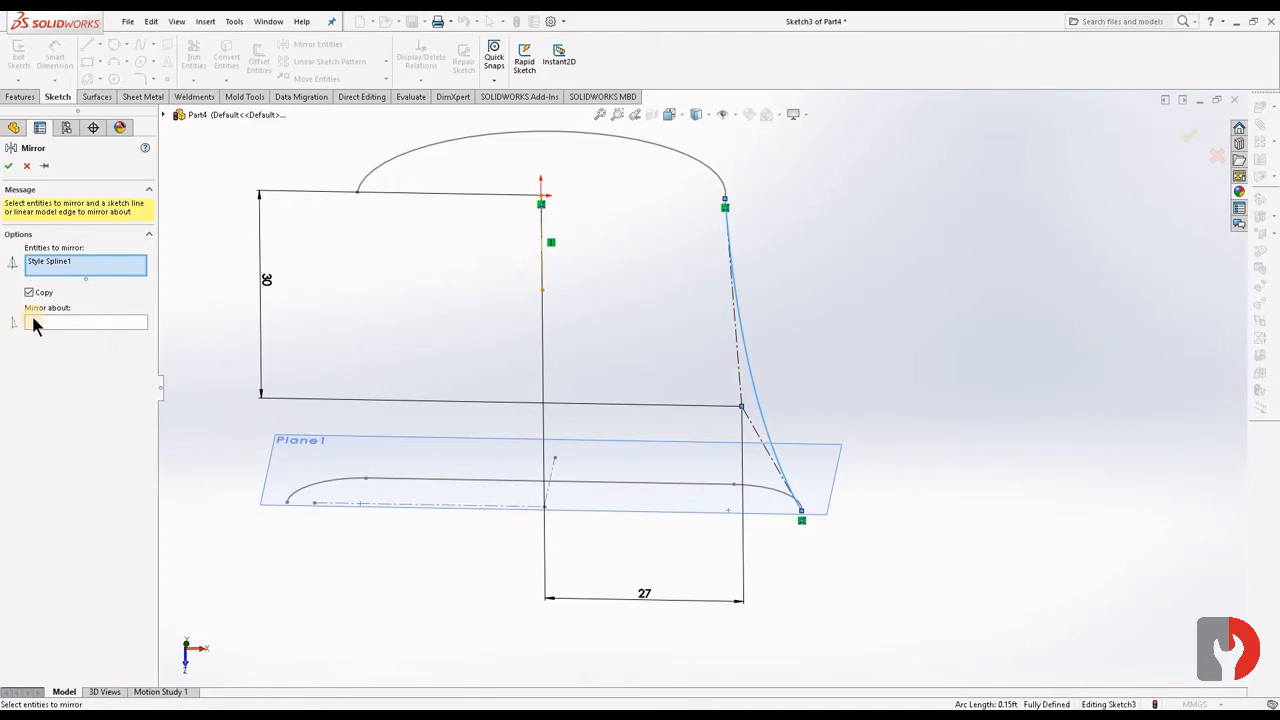
{"action": "left_click", "coordinate": [122, 323]}
{"action": "left_click", "coordinate": [540, 262]}
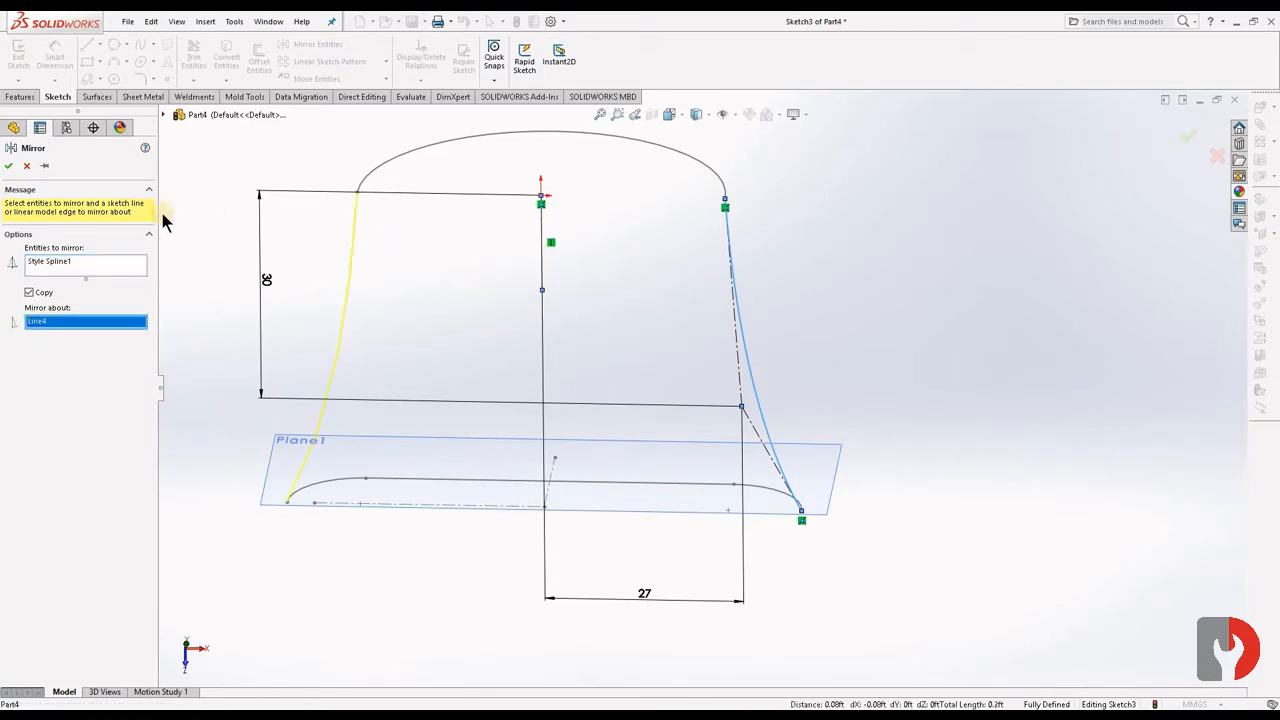
{"action": "left_click", "coordinate": [8, 168]}
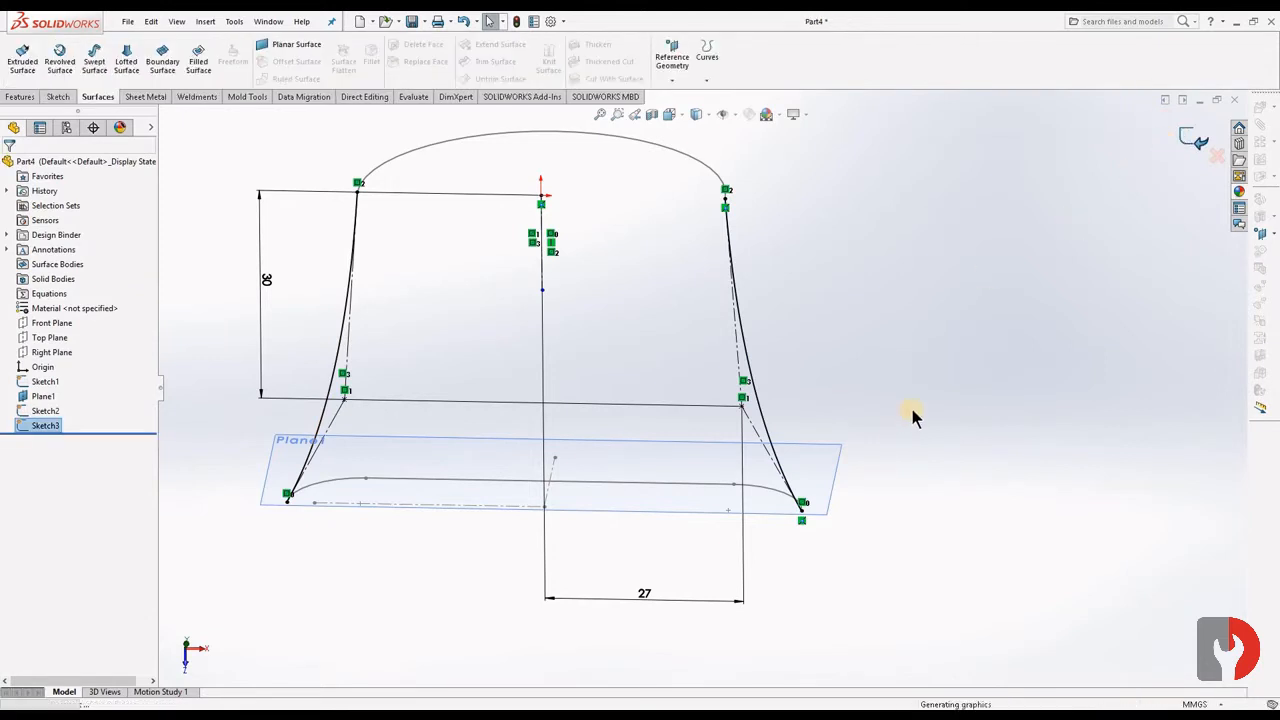
- Start a lofted surface between the offset-plane profile and the semicircle, with the connector joining their right endpoints
{"action": "middle_click_drag", "start_coordinate": [915, 378], "coordinate": [915, 300]}
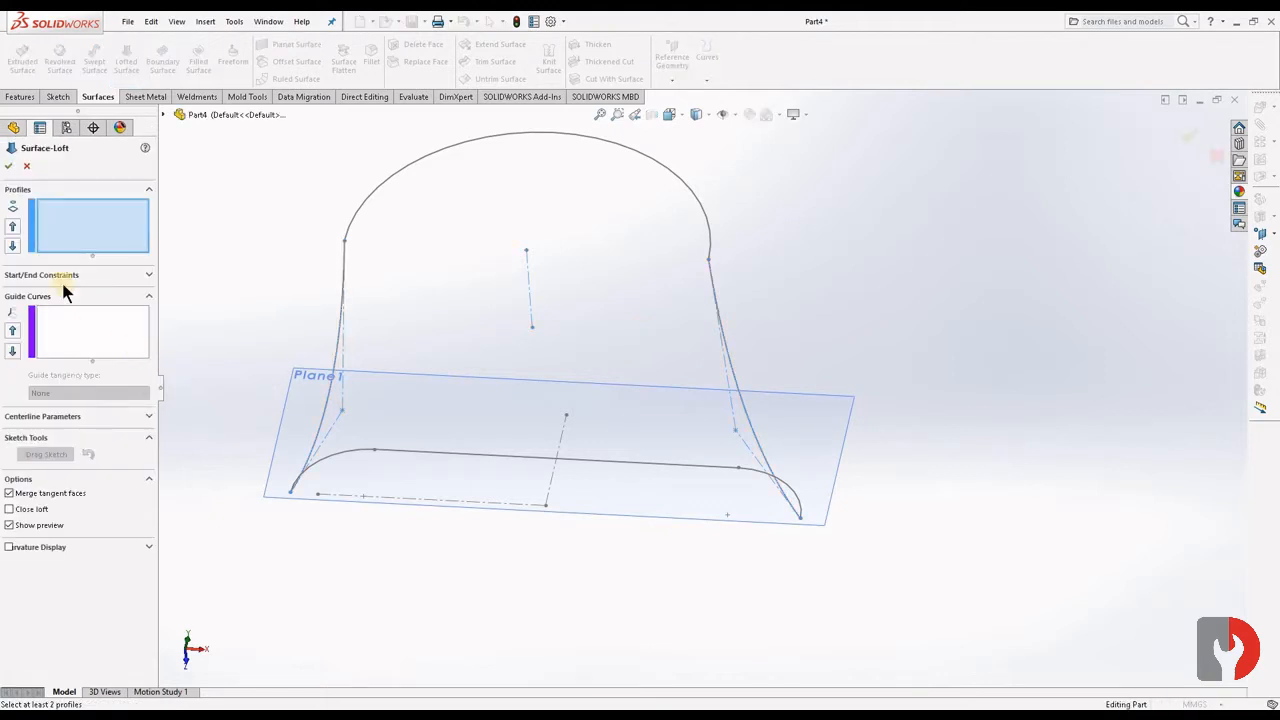
{"action": "left_click", "coordinate": [580, 460]}
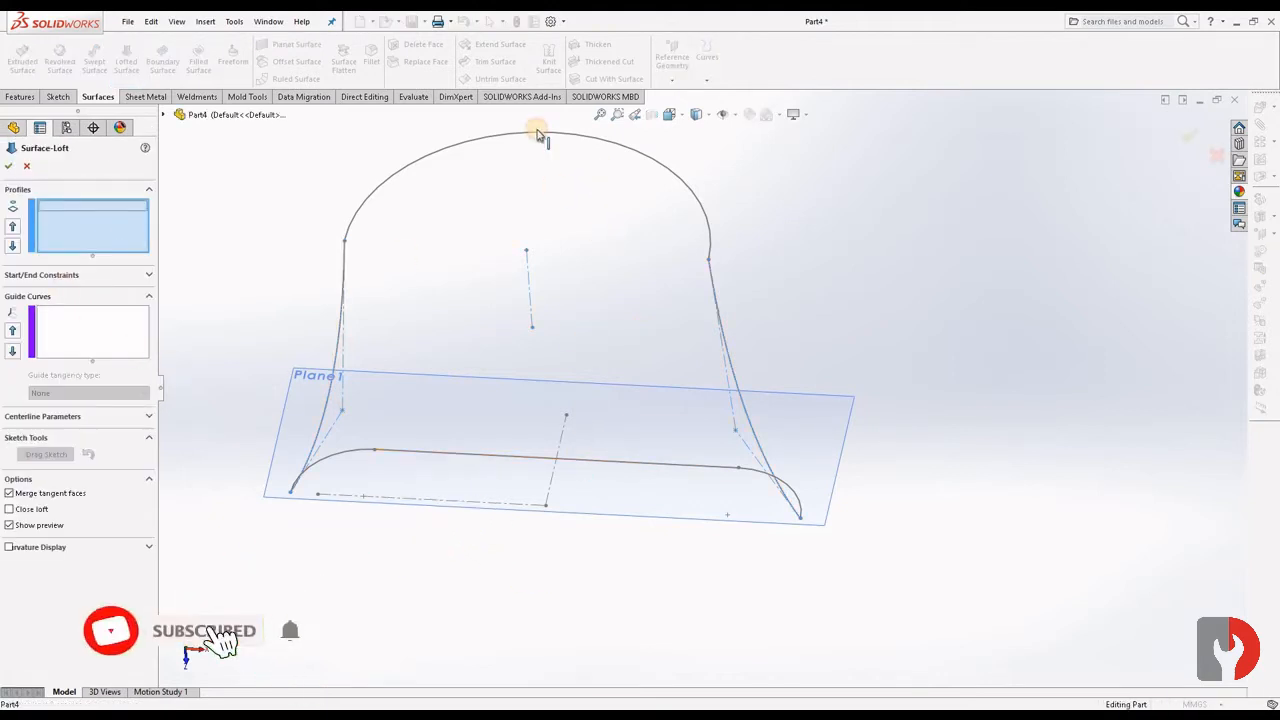
{"action": "left_click", "coordinate": [540, 140]}
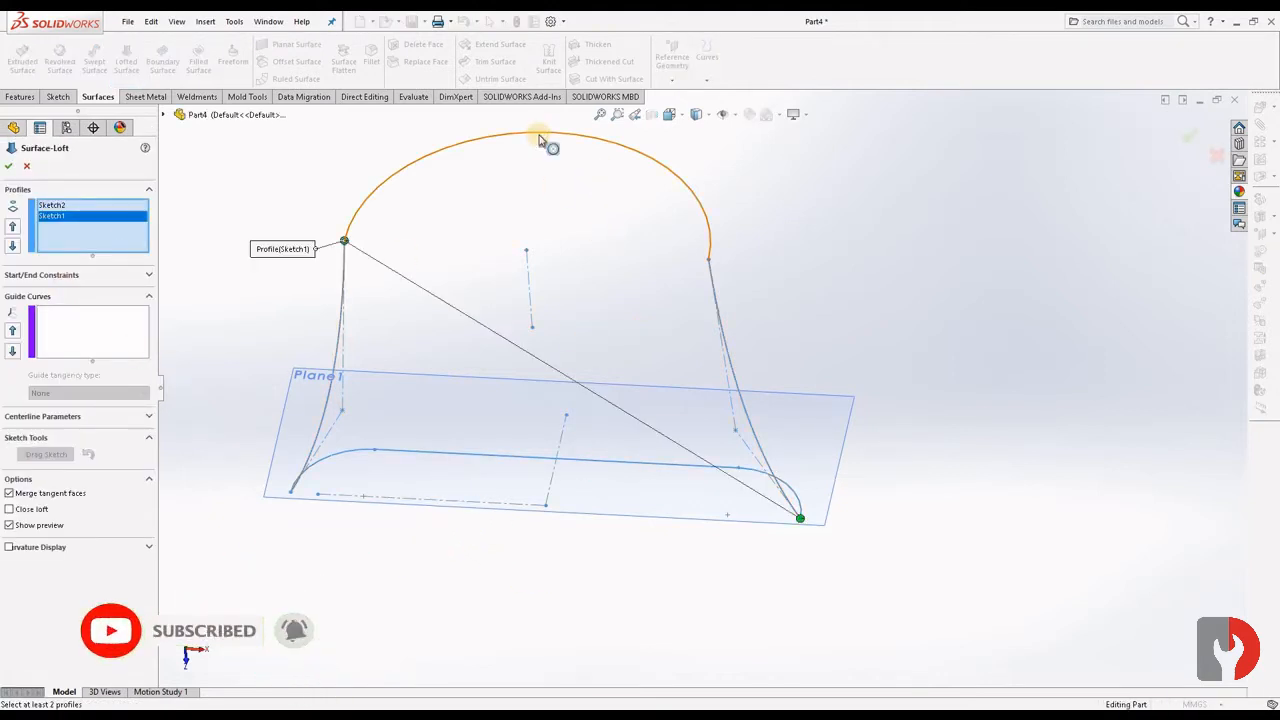
{"action": "left_click_drag", "start_coordinate": [345, 242], "coordinate": [586, 150]}
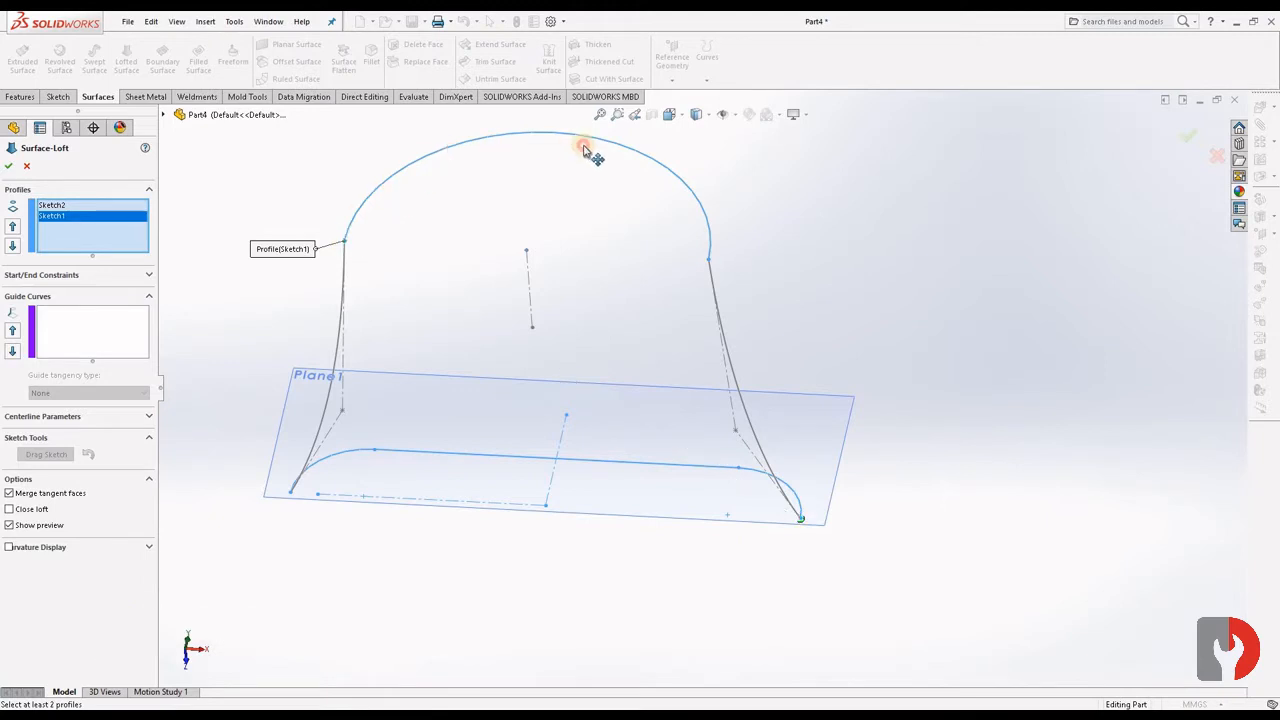
{"action": "left_click_drag", "start_coordinate": [710, 262], "coordinate": [709, 260]}
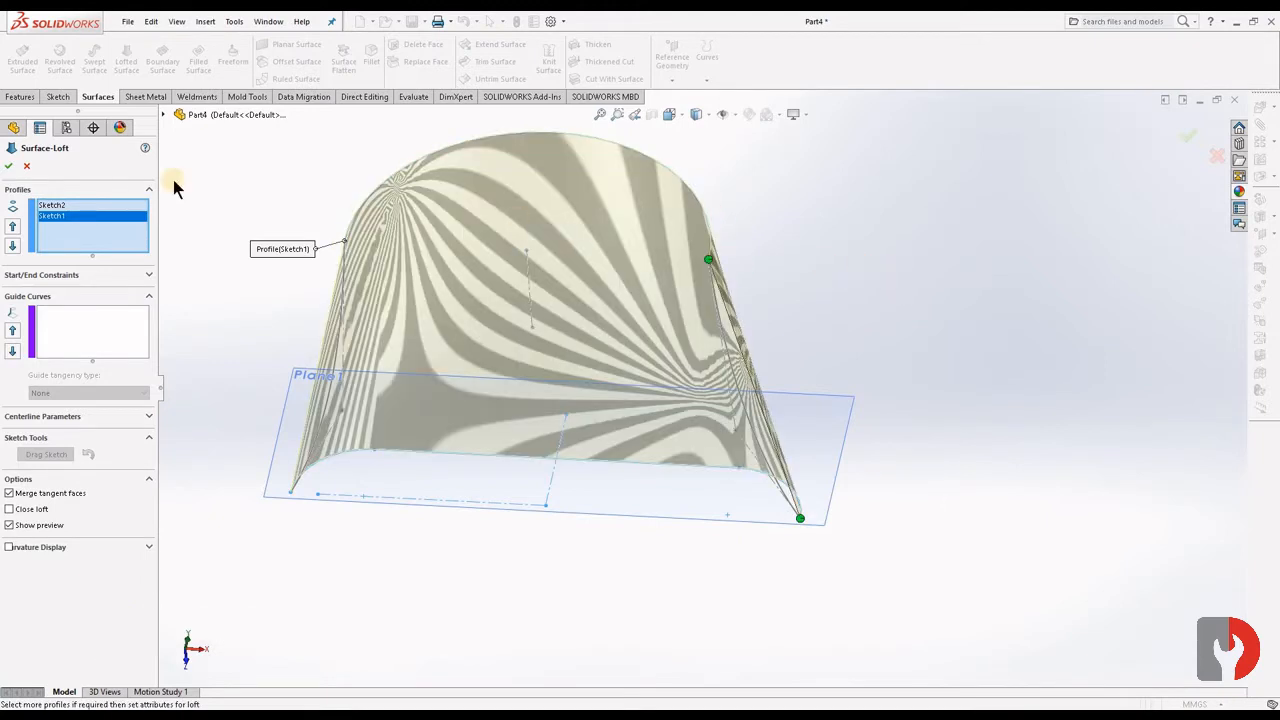
- Add the left style spline as an open-loop guide curve of the surface loft
{"action": "left_click", "coordinate": [88, 350]}
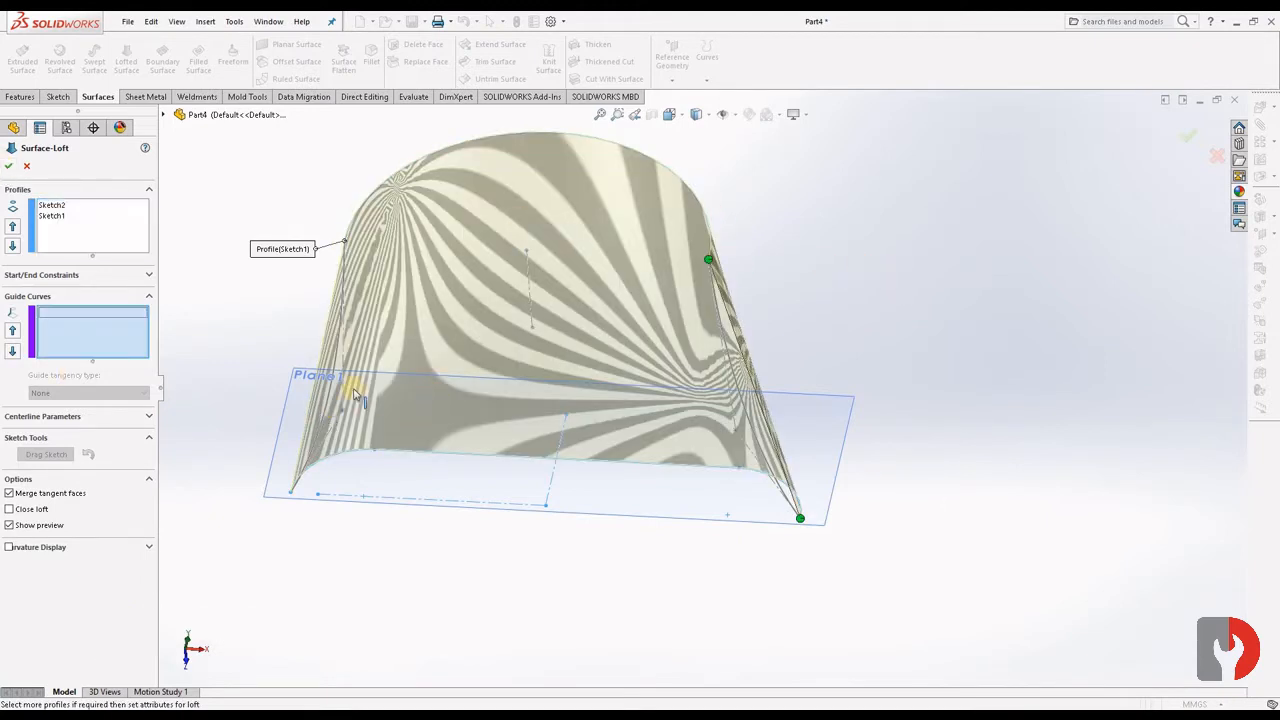
{"action": "scroll", "coordinate": [360, 400], "scroll_direction": "down", "scroll_amount": 6}
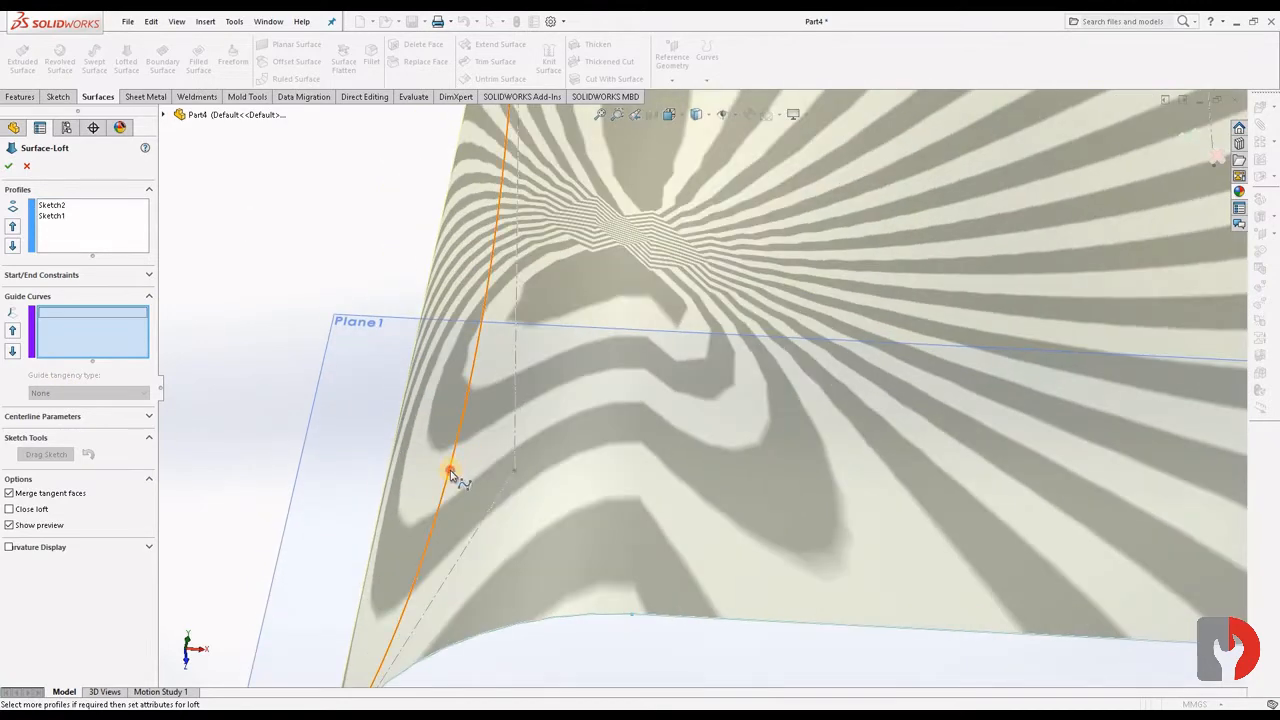
{"action": "left_click", "coordinate": [451, 476]}
{"action": "right_click", "coordinate": [717, 555]}
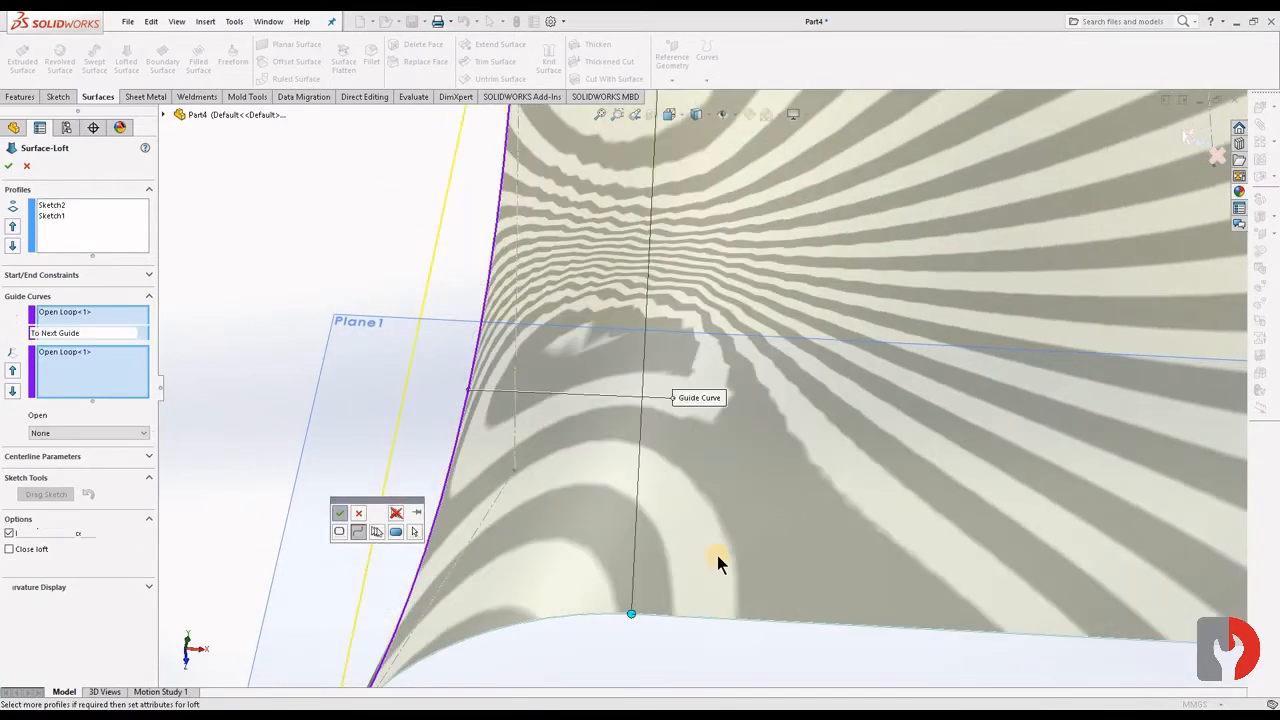
- Add the right style spline as the second open-loop guide curve and create the lofted surface
{"action": "scroll", "coordinate": [820, 510], "scroll_direction": "up", "scroll_amount": 4}
{"action": "scroll", "coordinate": [1171, 390], "scroll_direction": "down", "scroll_amount": 2}
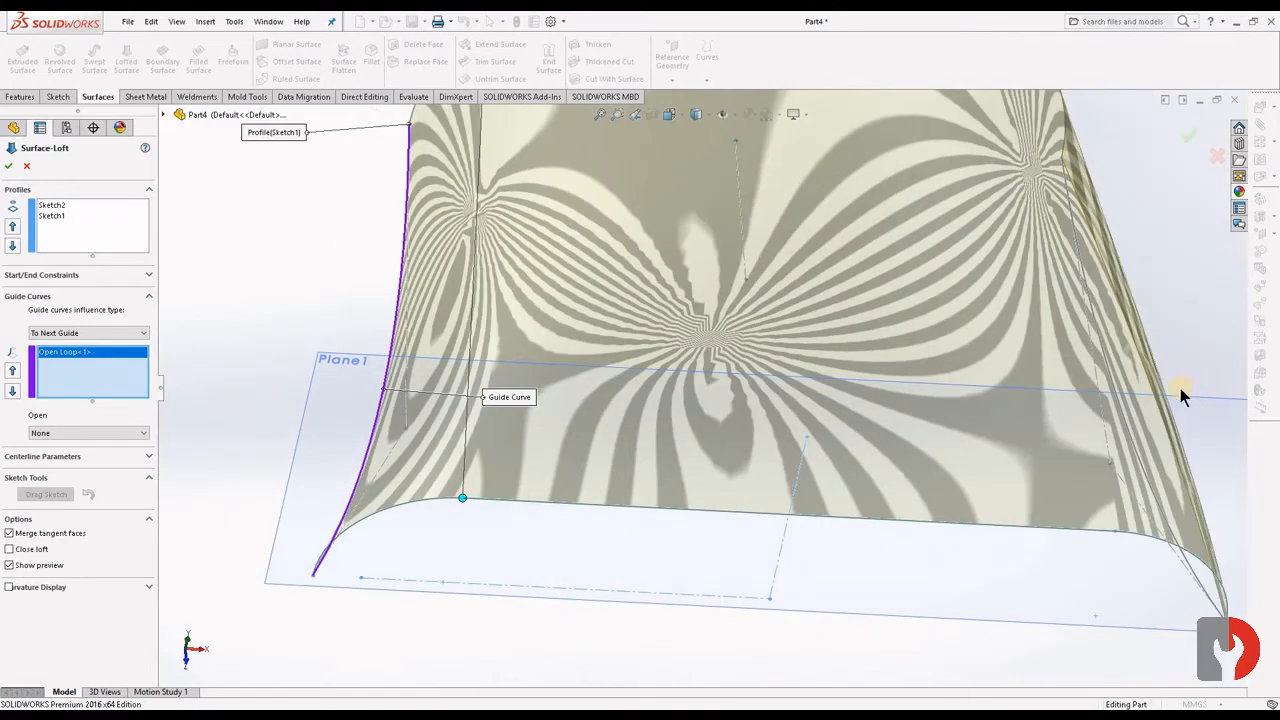
{"action": "scroll", "coordinate": [960, 508], "scroll_direction": "down", "scroll_amount": 5}
{"action": "left_click", "coordinate": [697, 549]}
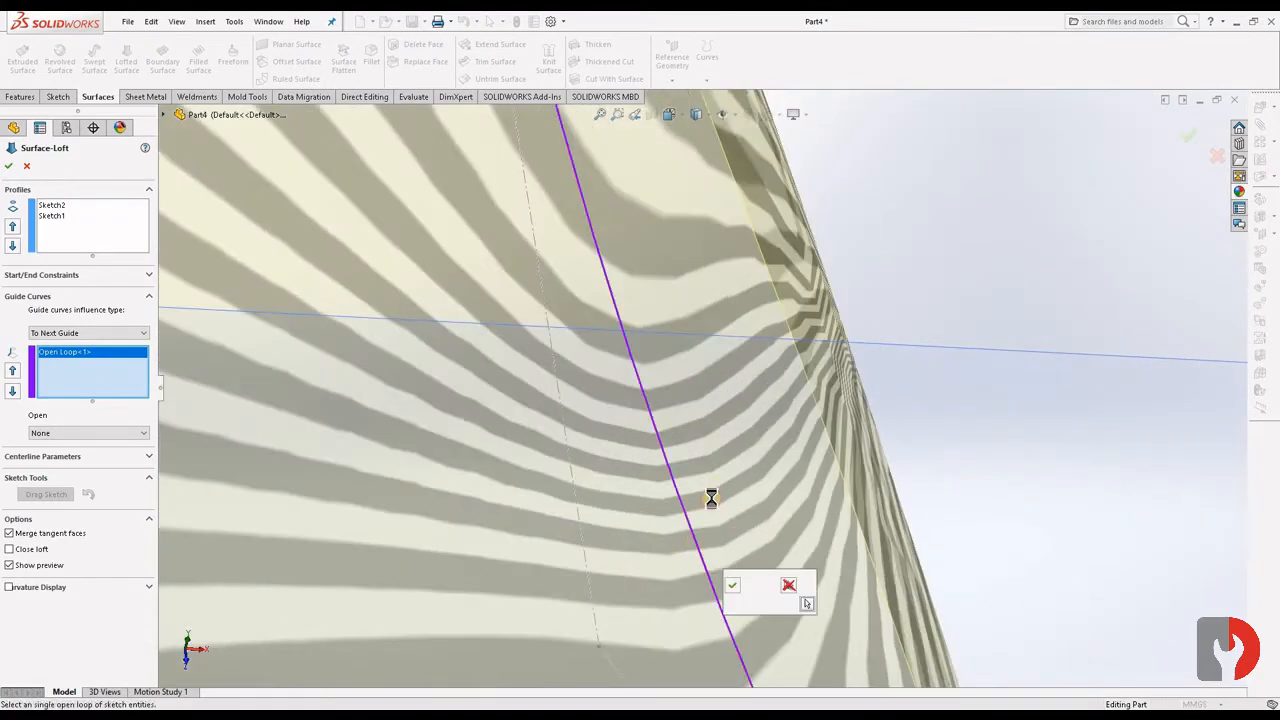
{"action": "left_click", "coordinate": [731, 584]}
{"action": "right_click", "coordinate": [905, 519]}
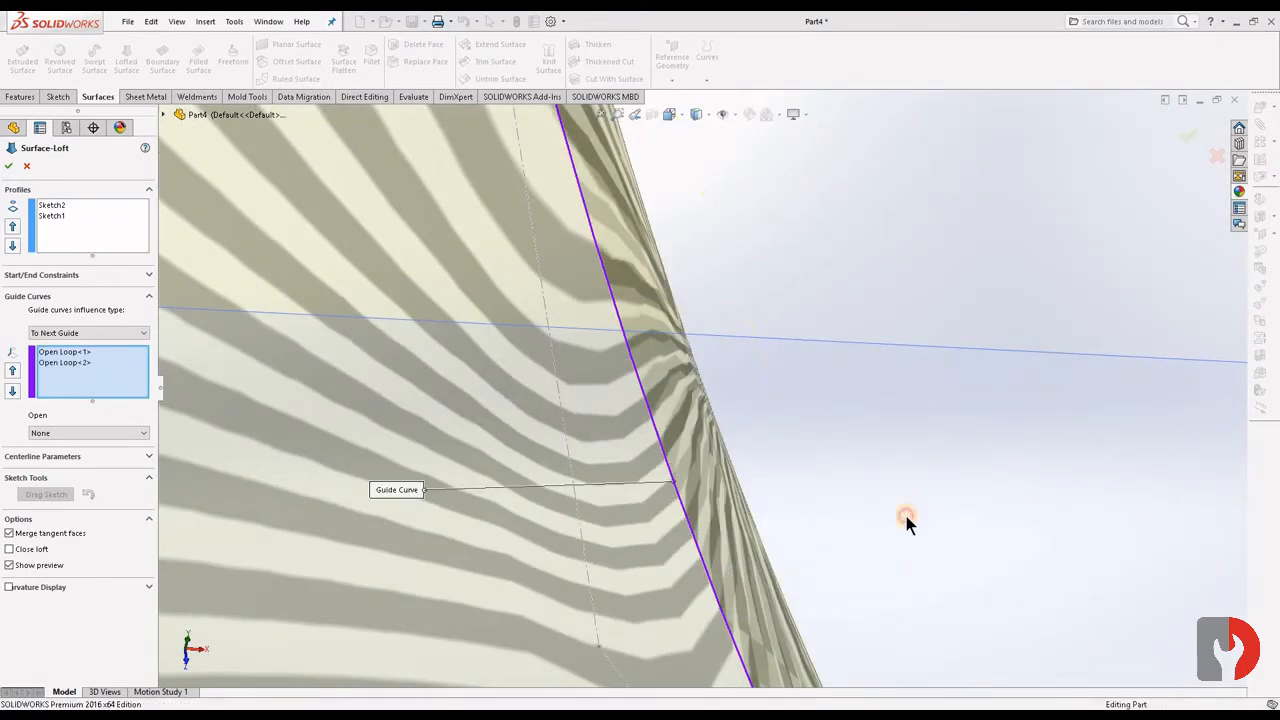
{"action": "scroll", "coordinate": [841, 569], "scroll_direction": "up", "scroll_amount": 8}
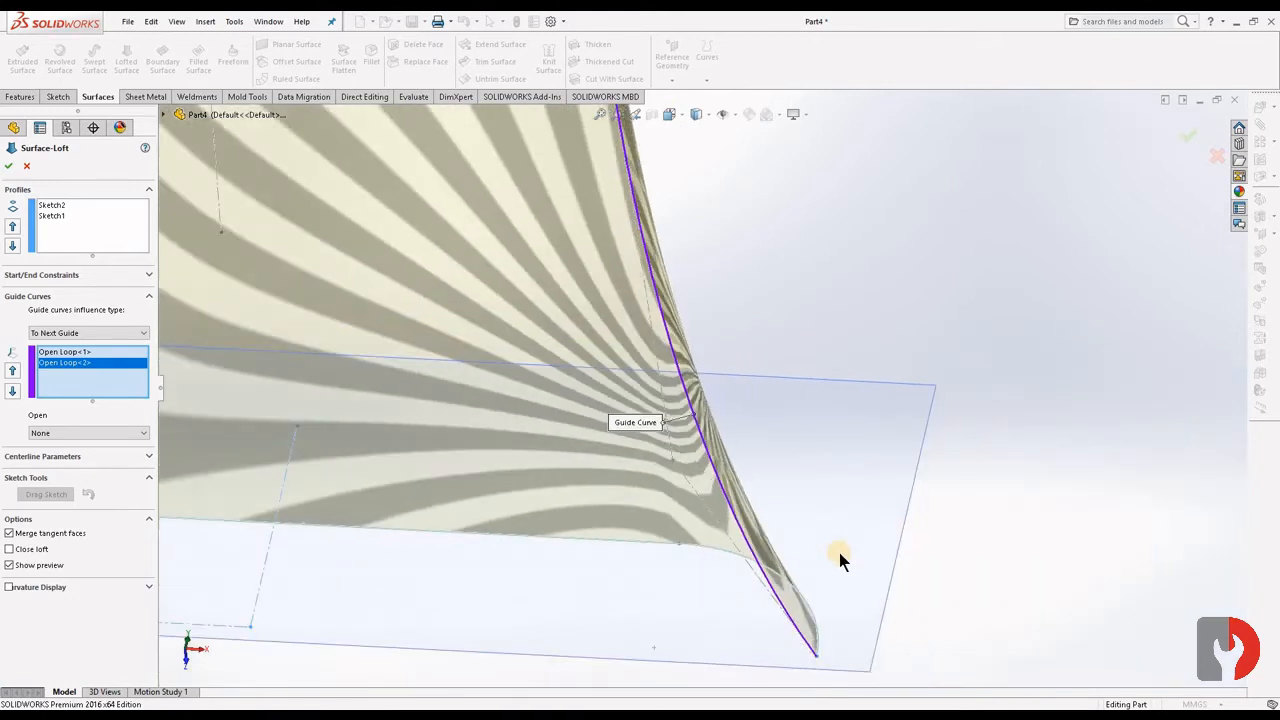
{"action": "middle_click_drag", "start_coordinate": [854, 534], "coordinate": [892, 532]}
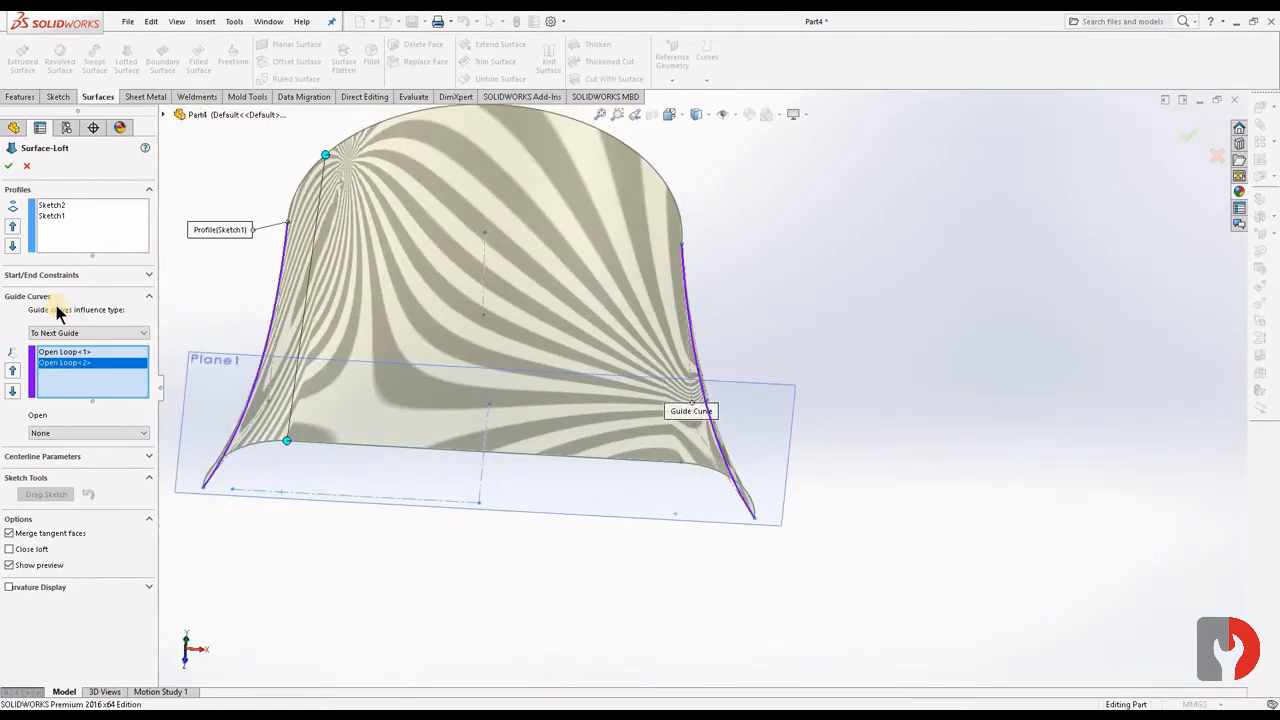
{"action": "left_click", "coordinate": [11, 167]}
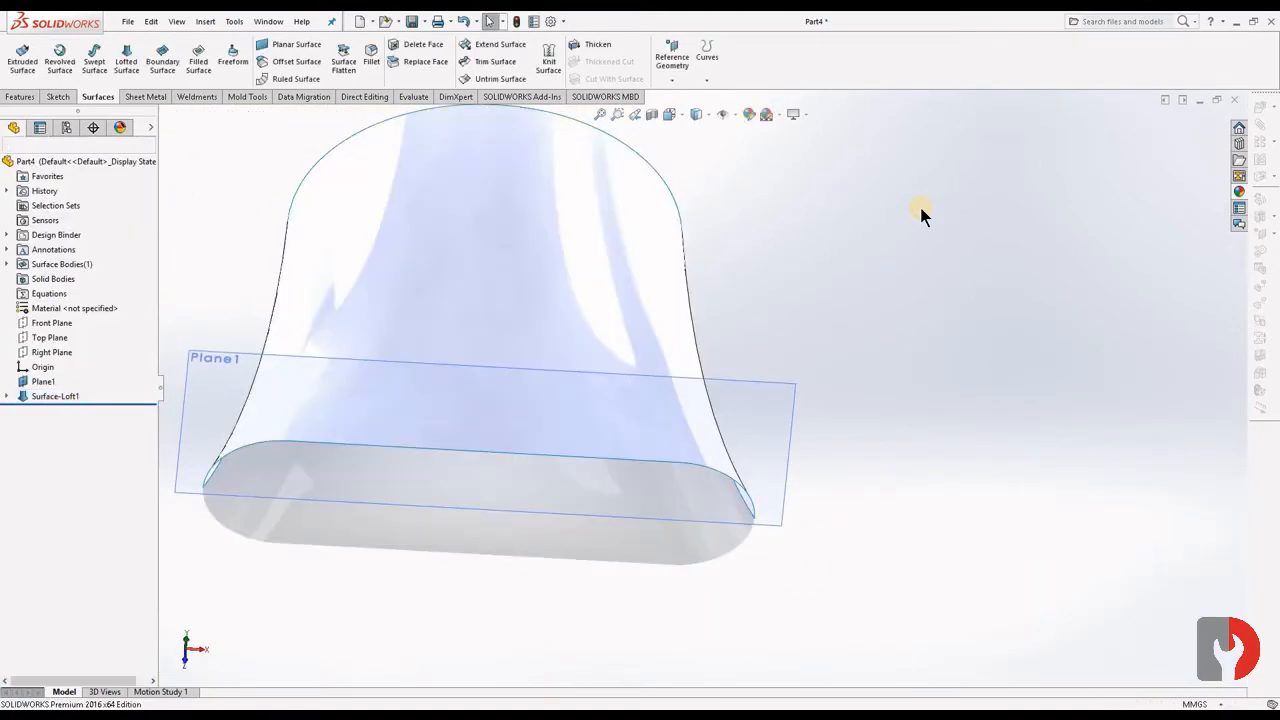
- Sketch a 3-point arc of about 114 mm radius on the Top Plane, from the loft's left edge to its right edge, bulging toward Plane1
{"action": "scroll", "coordinate": [838, 457], "scroll_direction": "up", "scroll_amount": 4}
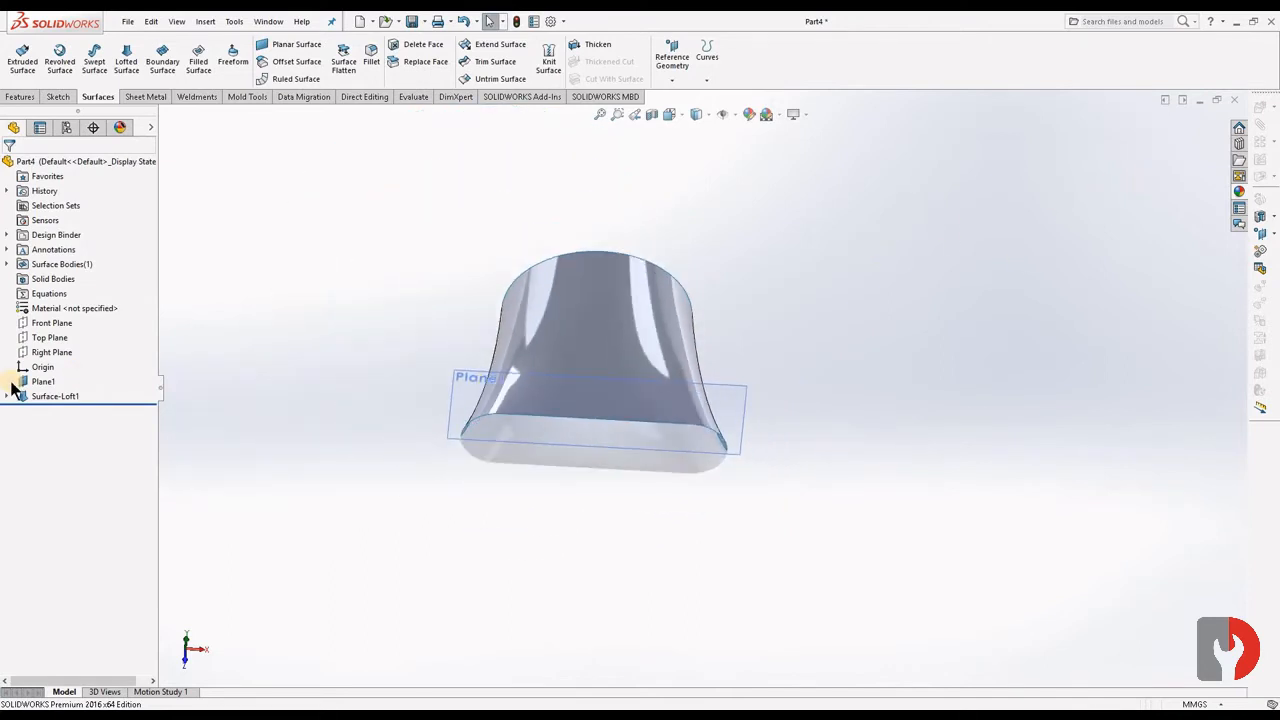
{"action": "left_click", "coordinate": [50, 337]}
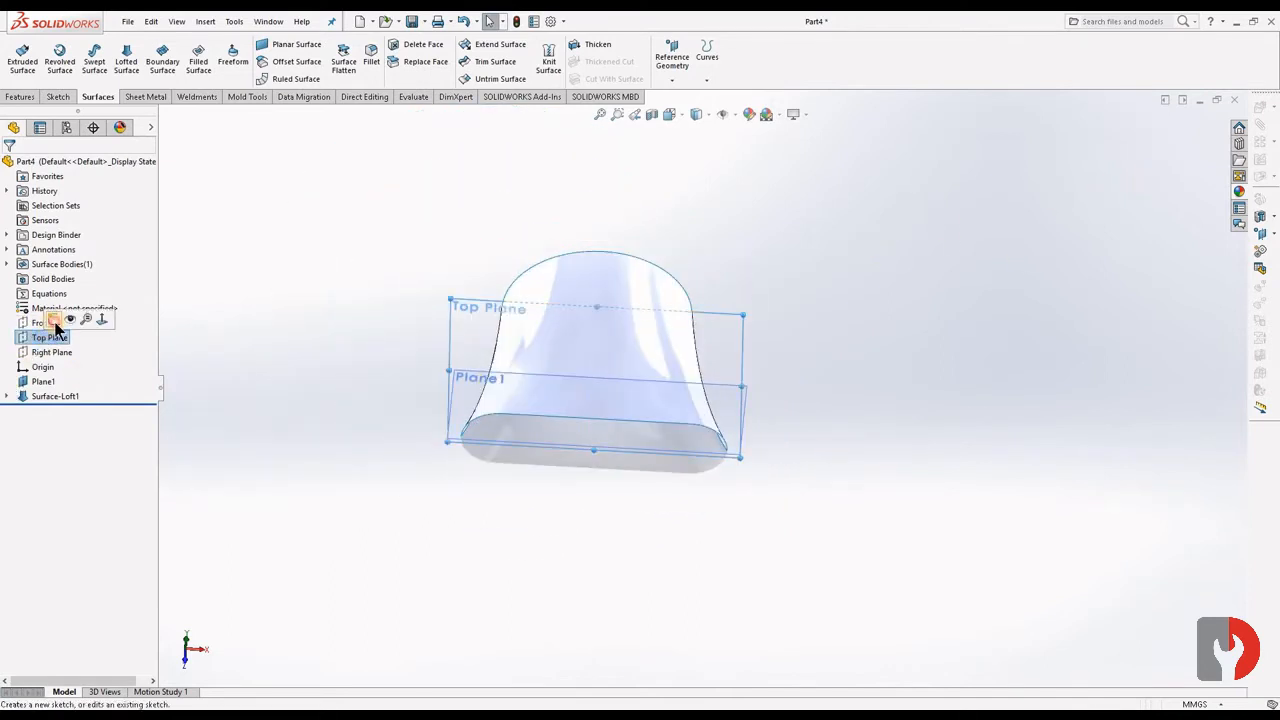
{"action": "left_click", "coordinate": [54, 320]}
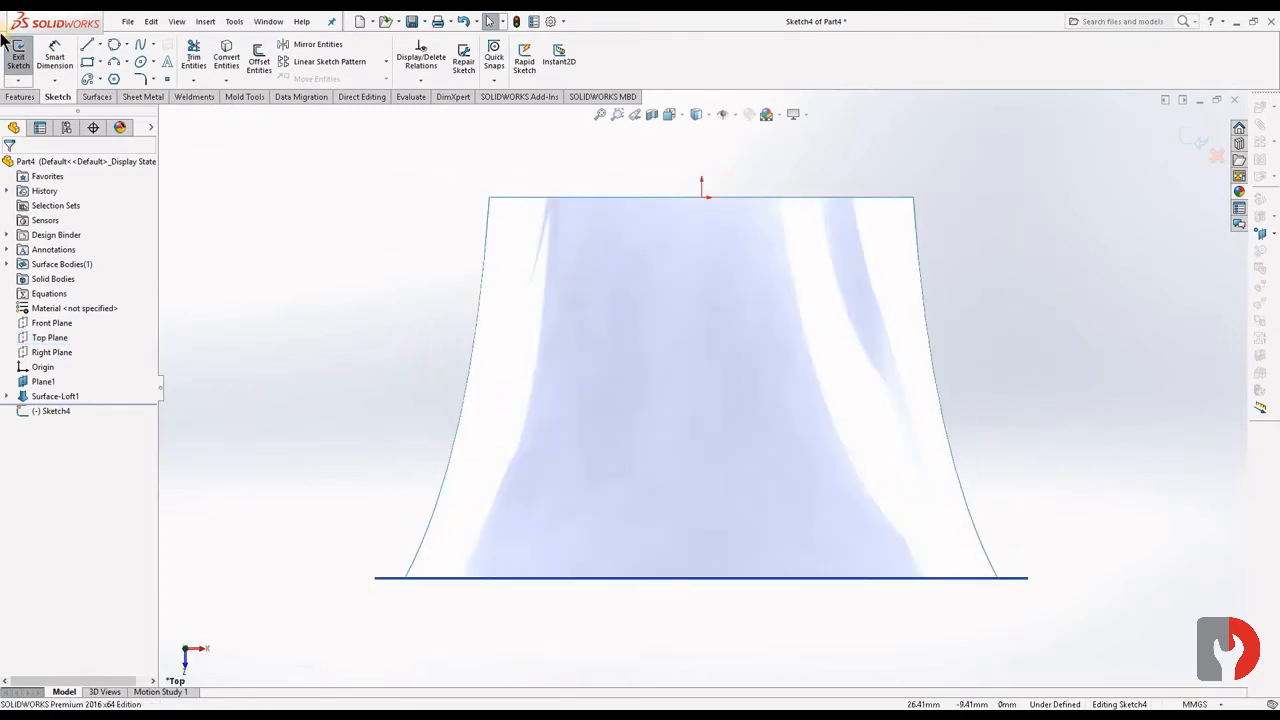
{"action": "left_click", "coordinate": [127, 61]}
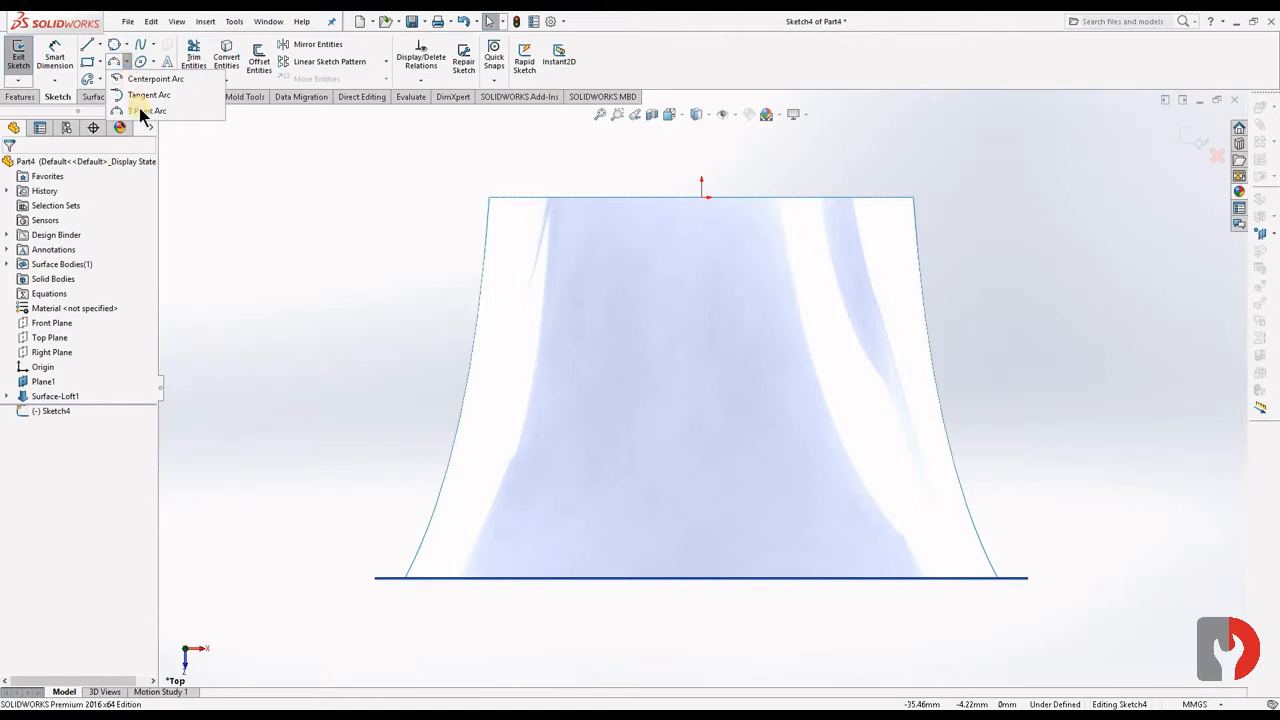
{"action": "left_click", "coordinate": [143, 109]}
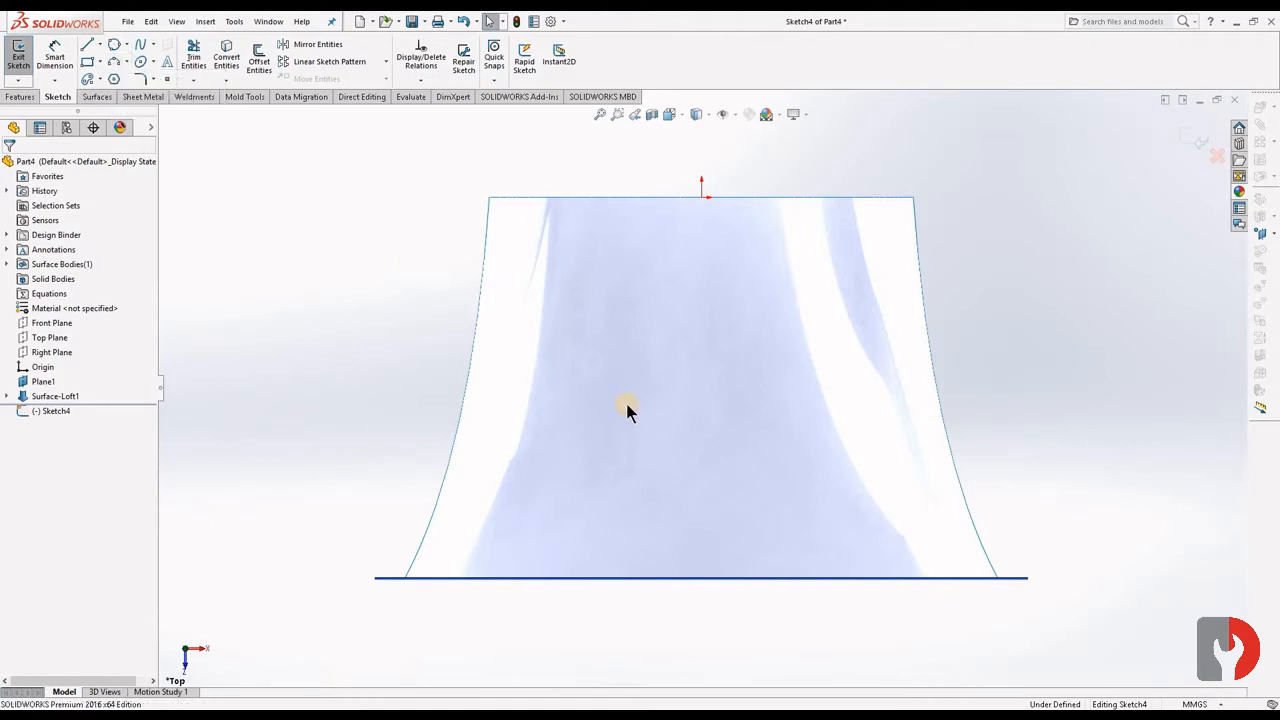
{"action": "left_click", "coordinate": [427, 534]}
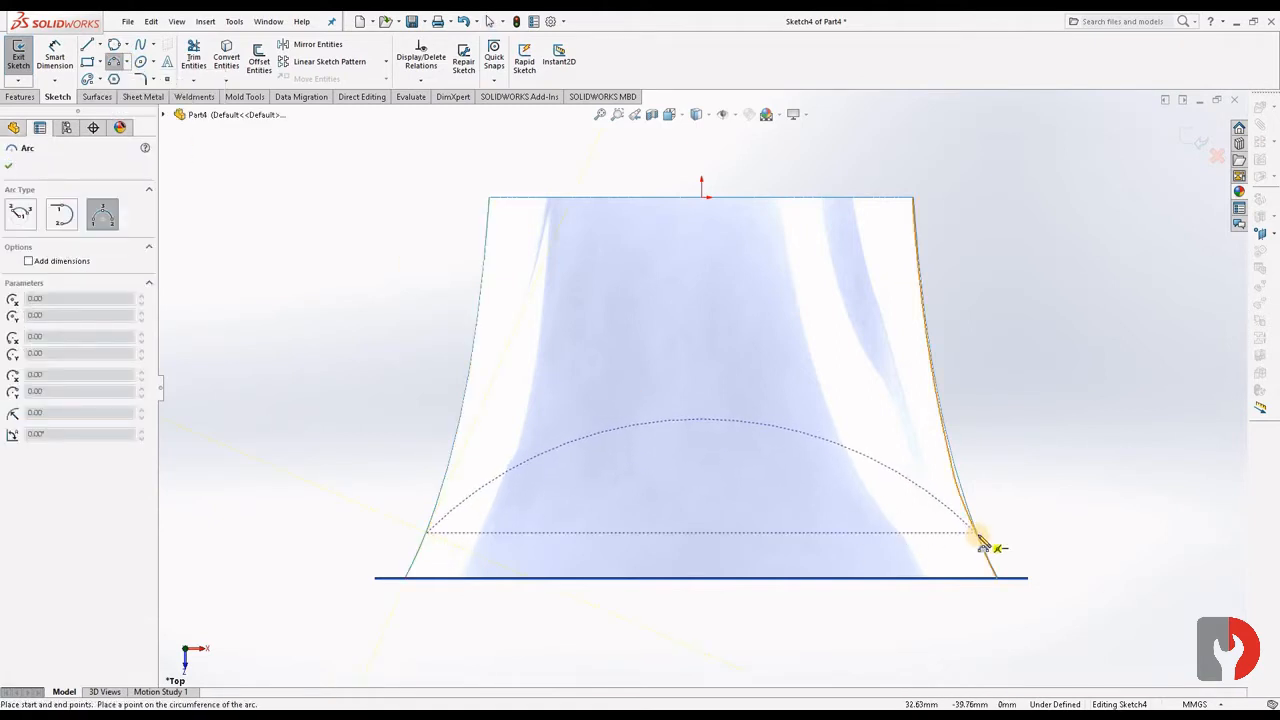
{"action": "left_click", "coordinate": [977, 532]}
{"action": "left_click", "coordinate": [742, 573]}
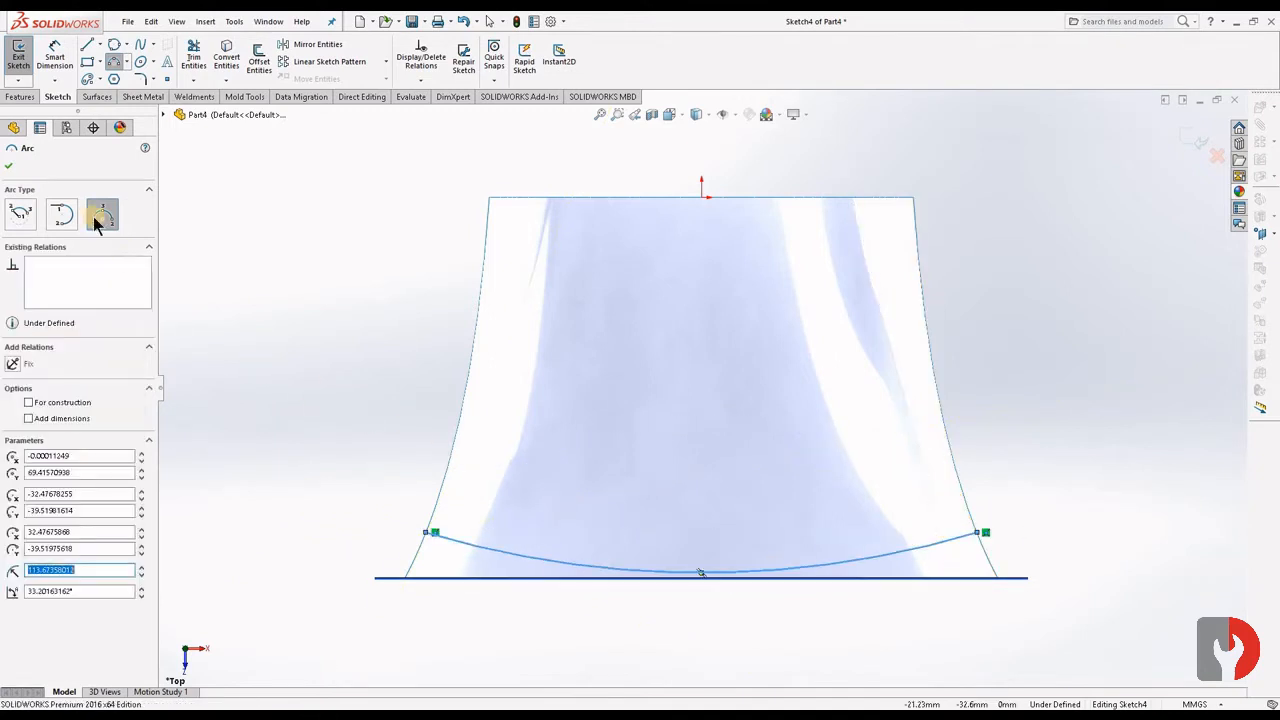
{"action": "key", "text": "Escape"}
- Dimension the distance from the arc's left endpoint to Plane1 as 3 mm
{"action": "left_click", "coordinate": [55, 60]}
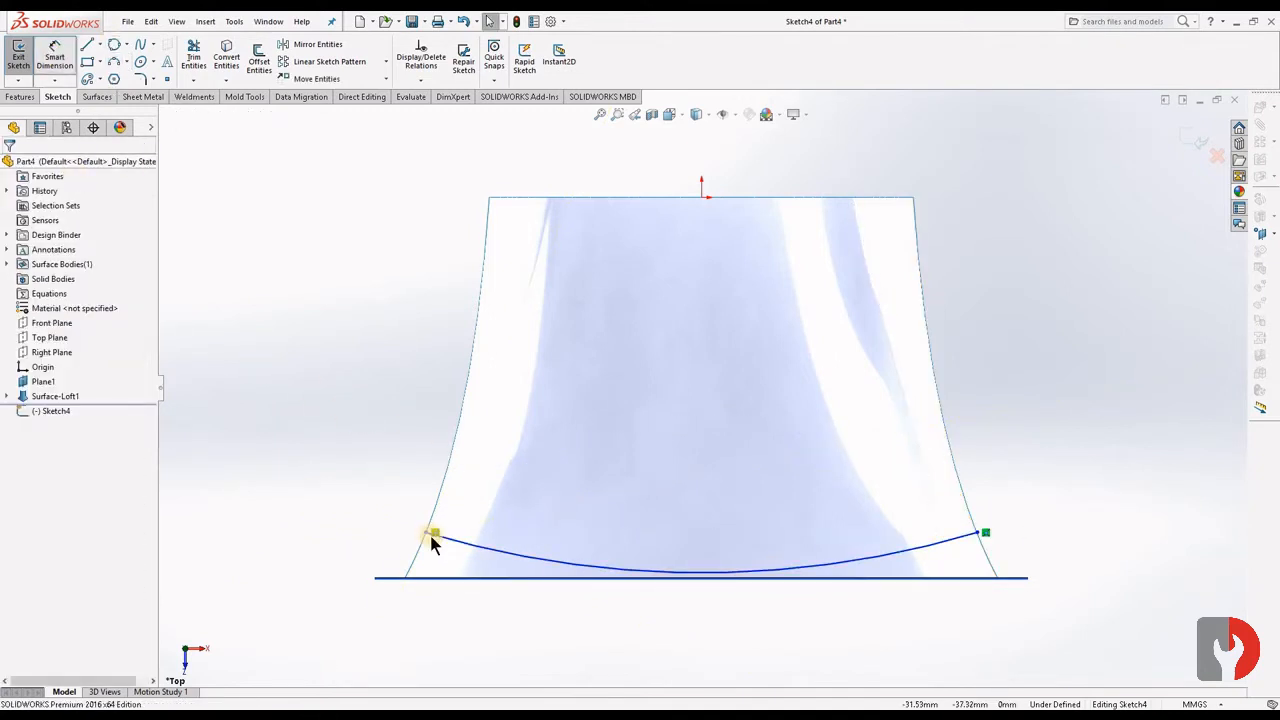
{"action": "left_click", "coordinate": [419, 577]}
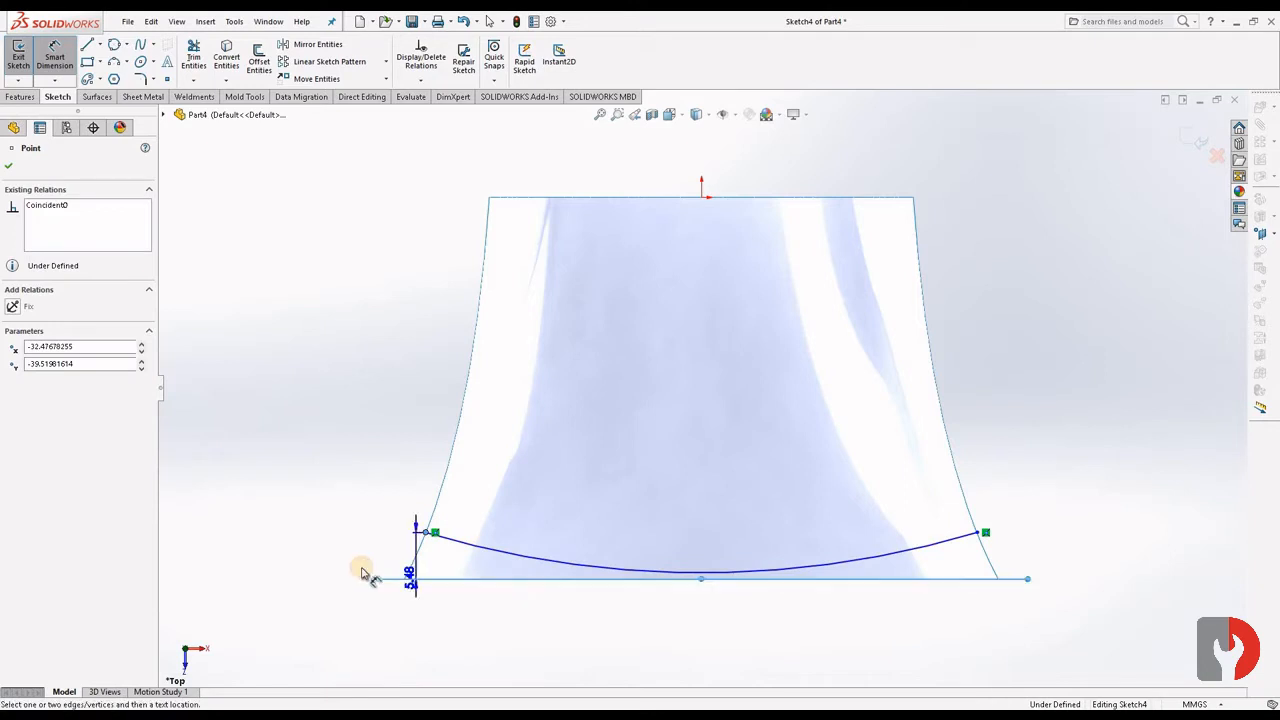
{"action": "left_click", "coordinate": [294, 557]}
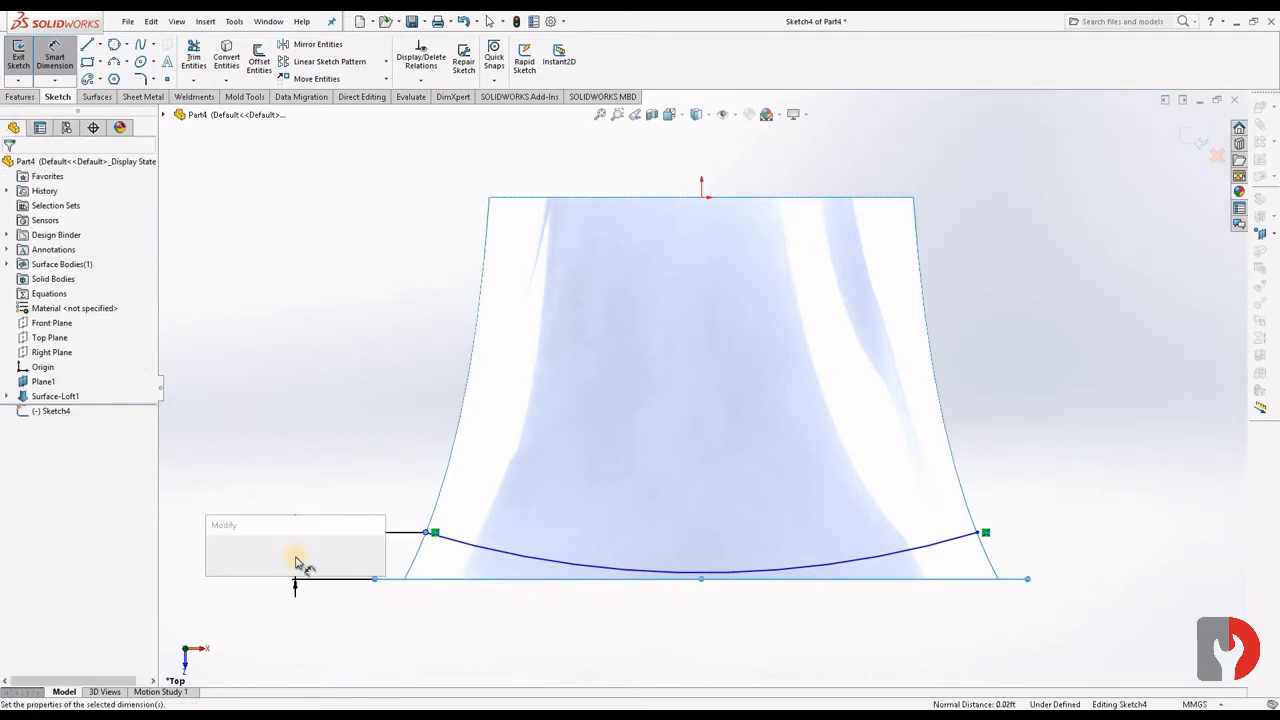
{"action": "type", "text": "3.00mm"}
{"action": "key", "text": "Return"}
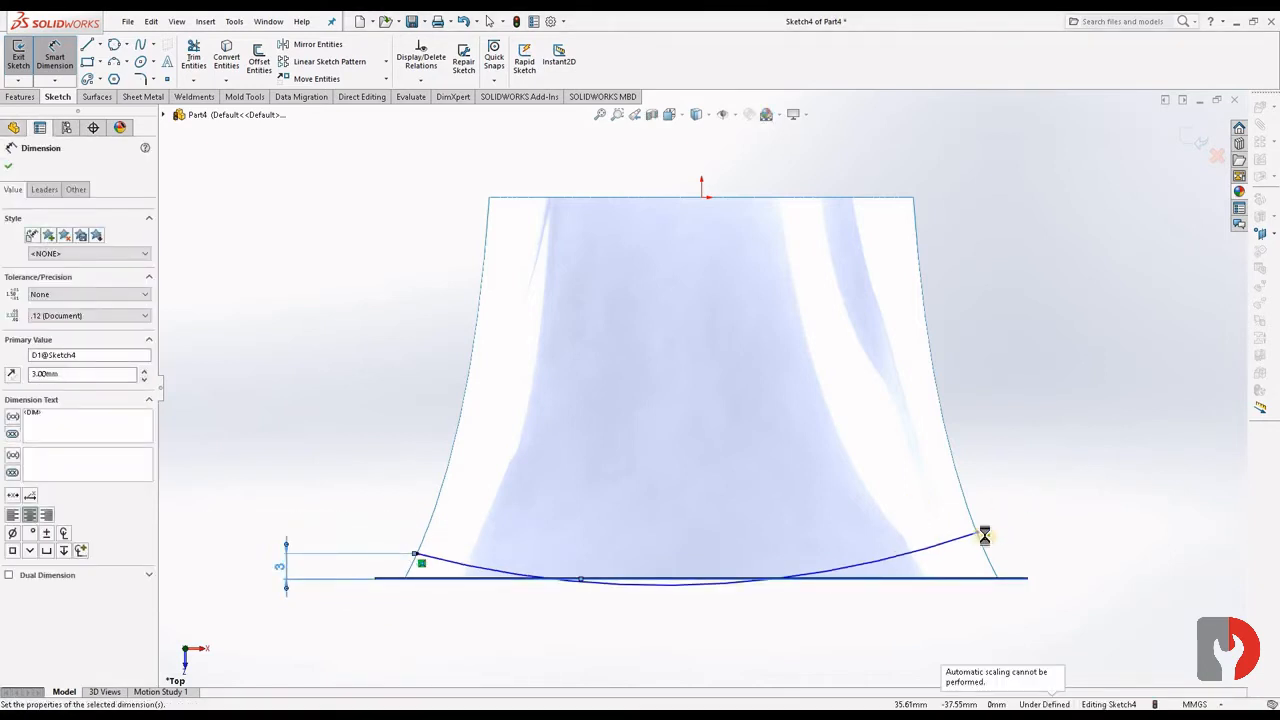
- Dimension the distance from the arc's right endpoint to Plane1 as 3 mm
{"action": "left_click", "coordinate": [979, 534]}
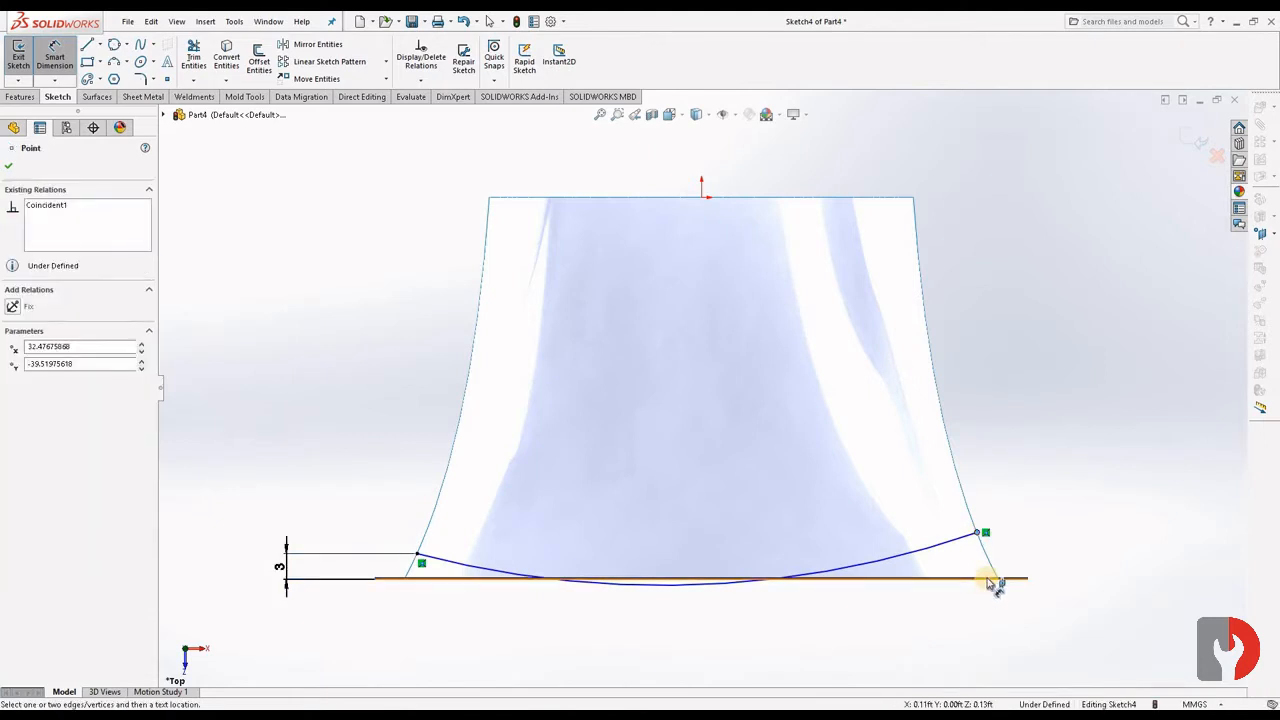
{"action": "left_click", "coordinate": [991, 578]}
{"action": "left_click", "coordinate": [1076, 555]}
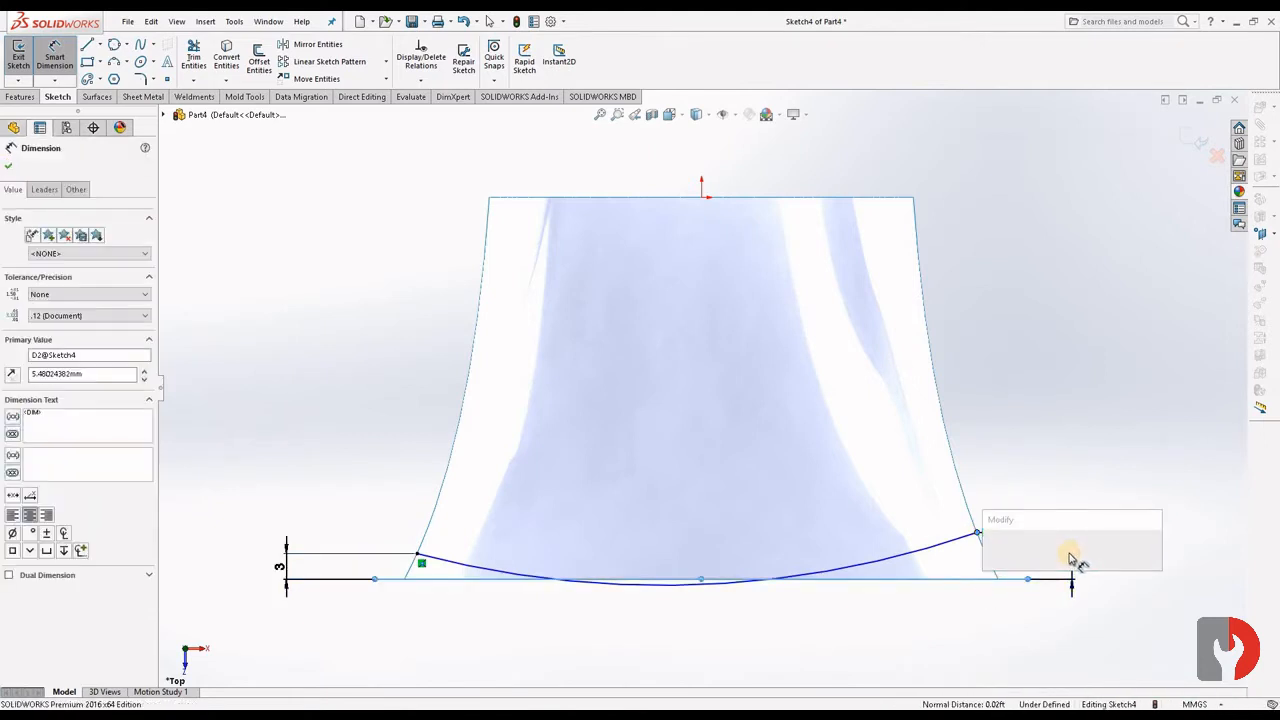
{"action": "key", "text": "Return"}
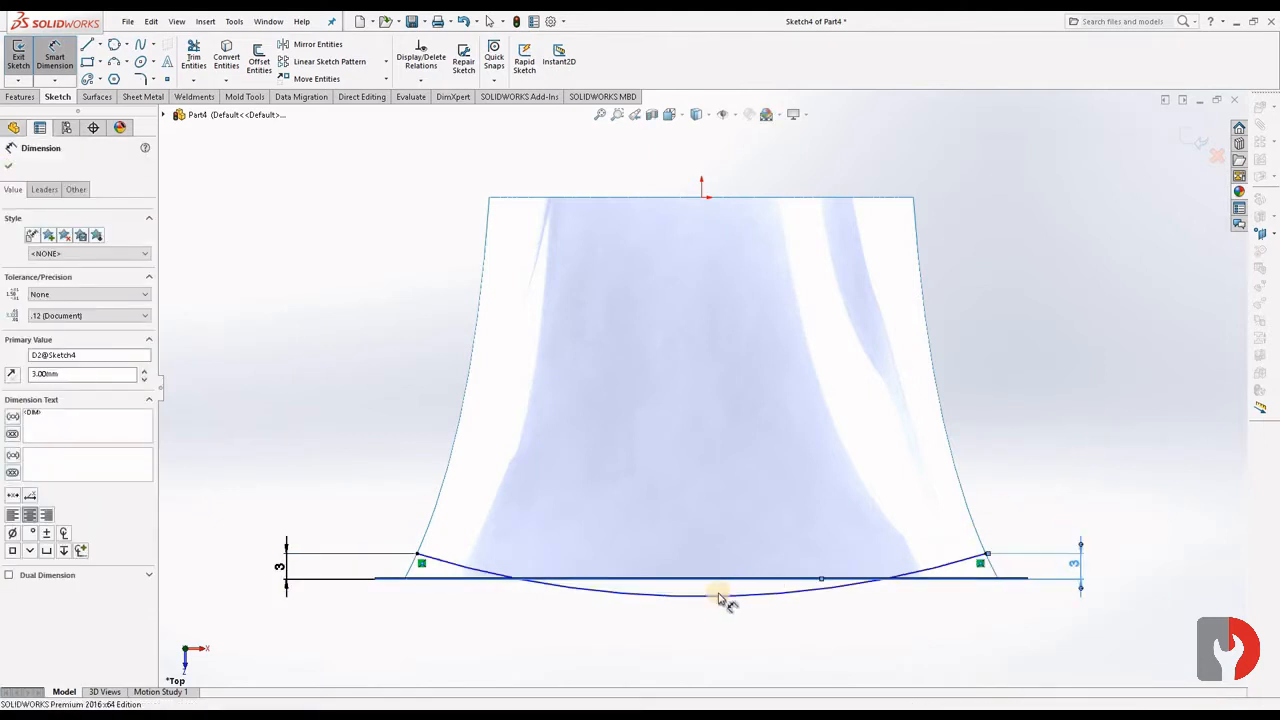
{"action": "key", "text": "Escape"}
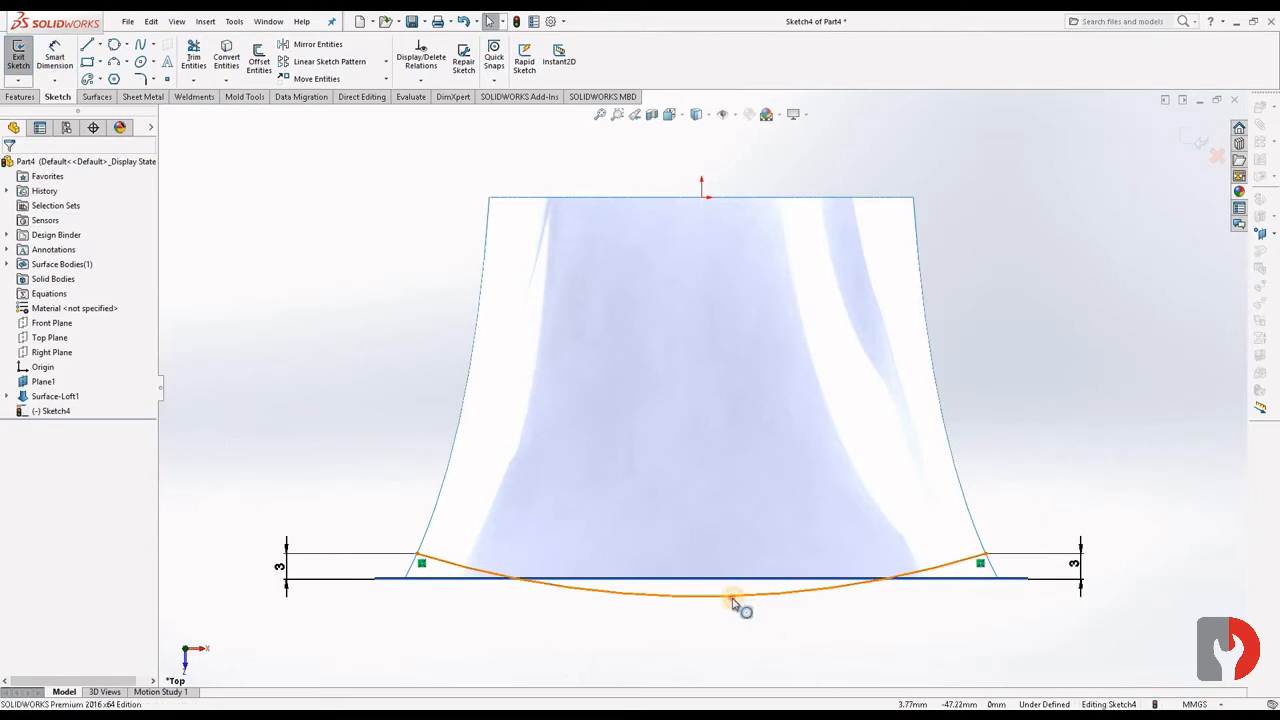
- Make the arc tangent to Plane1 and finish the sketch
{"action": "left_click", "coordinate": [737, 597]}
{"action": "left_click", "coordinate": [715, 580], "text": "ctrl"}
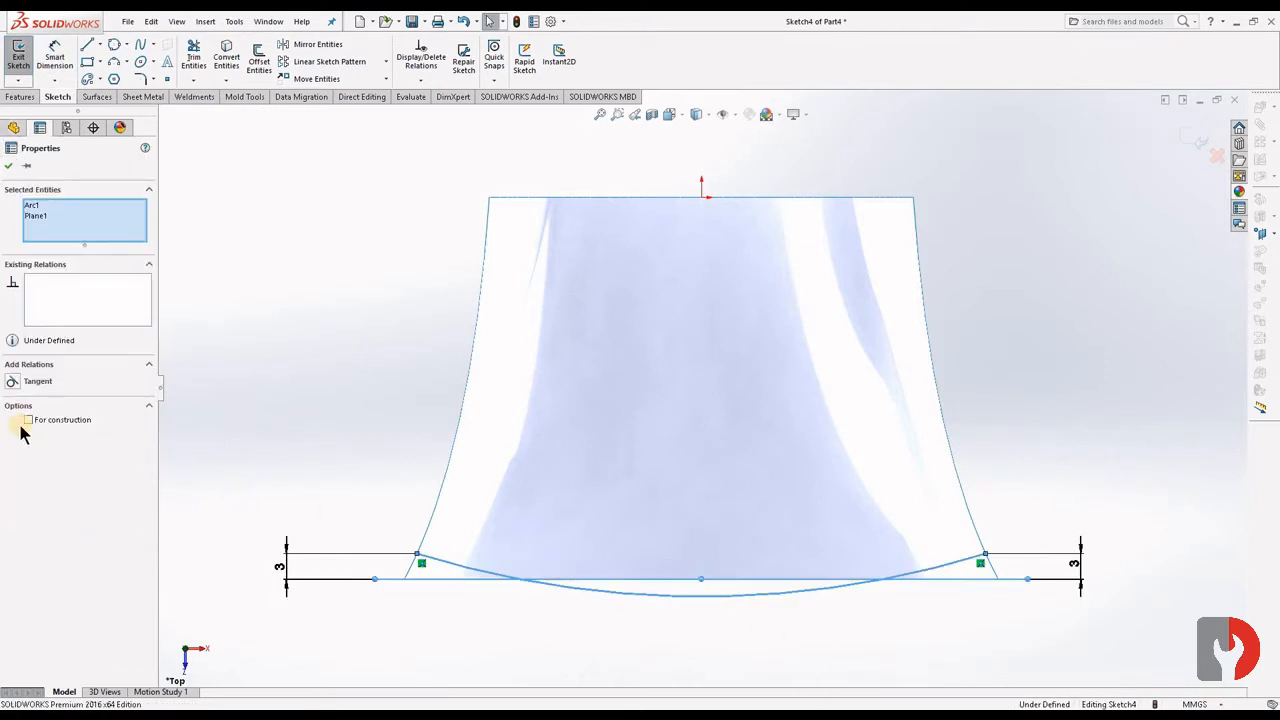
{"action": "left_click", "coordinate": [80, 378]}
{"action": "left_click", "coordinate": [10, 130]}
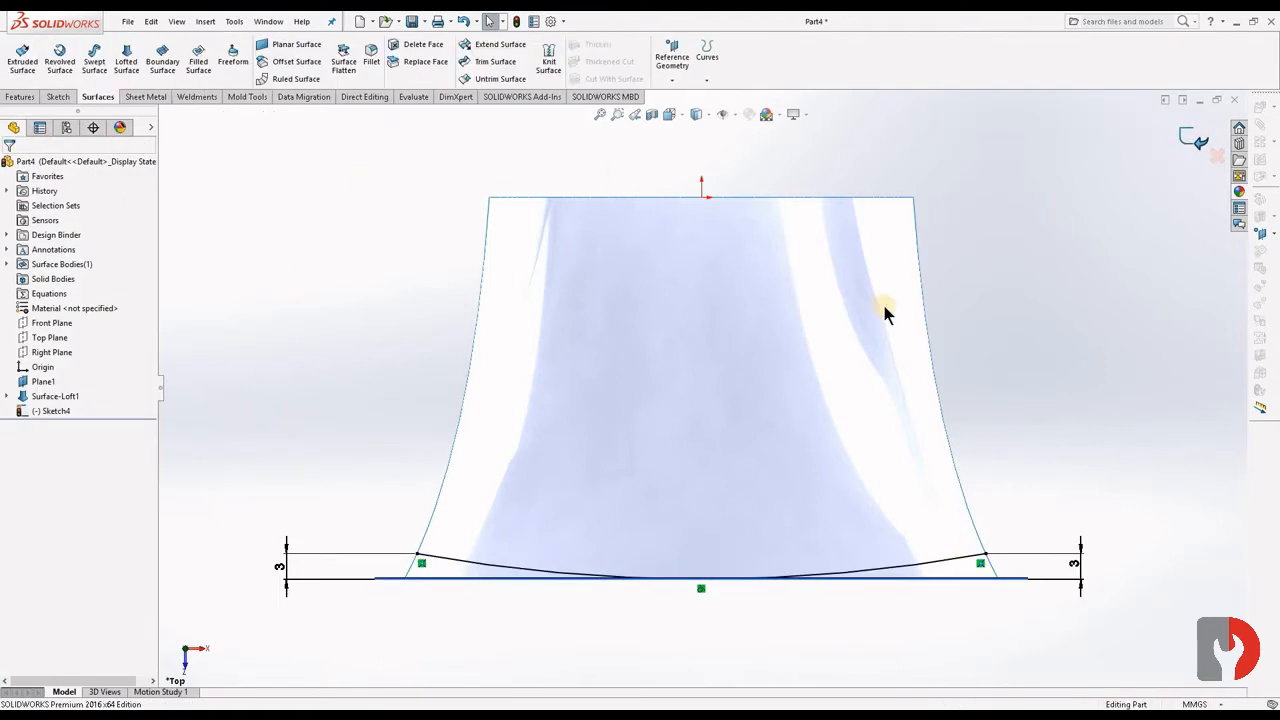
- Extrude the arc sketch as a surface 25 mm upward, with a second direction downward past the loft's lower edge
{"action": "middle_click_drag", "start_coordinate": [661, 655], "coordinate": [589, 578], "text": "ctrl"}
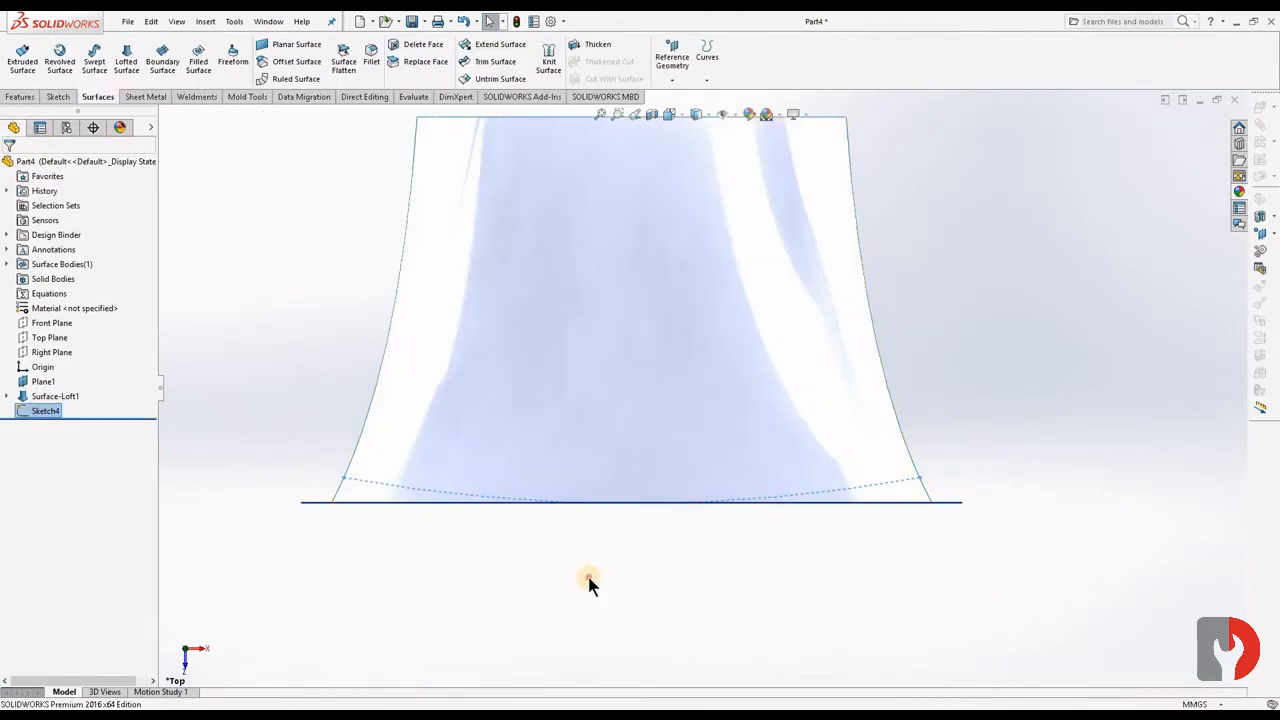
{"action": "left_click", "coordinate": [21, 62]}
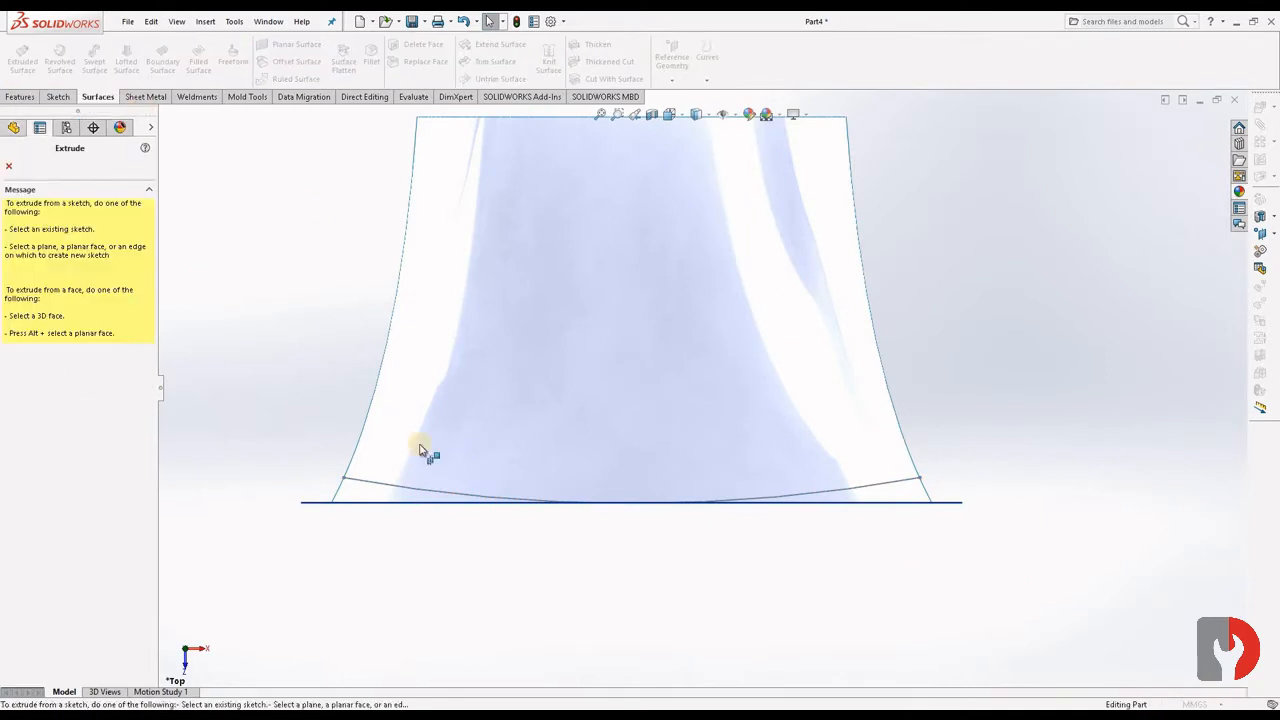
{"action": "key", "text": "z"}
{"action": "middle_click_drag", "start_coordinate": [570, 483], "coordinate": [543, 420]}
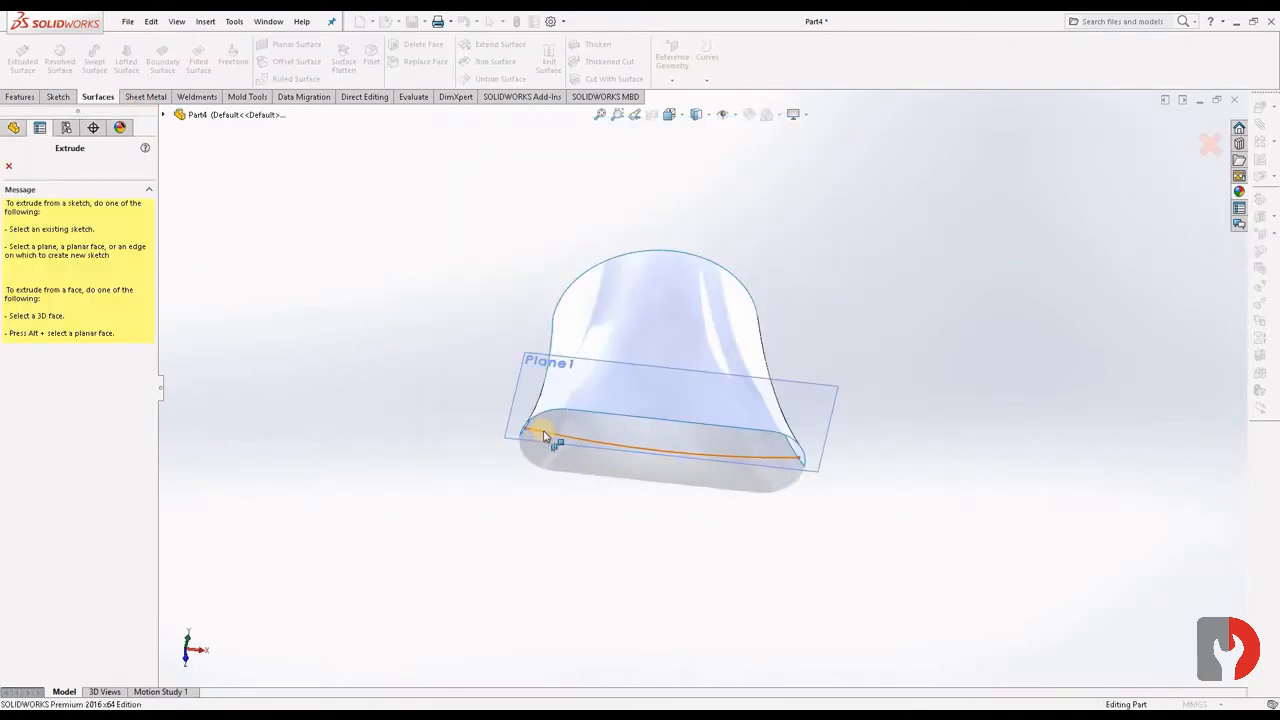
{"action": "left_click", "coordinate": [543, 436]}
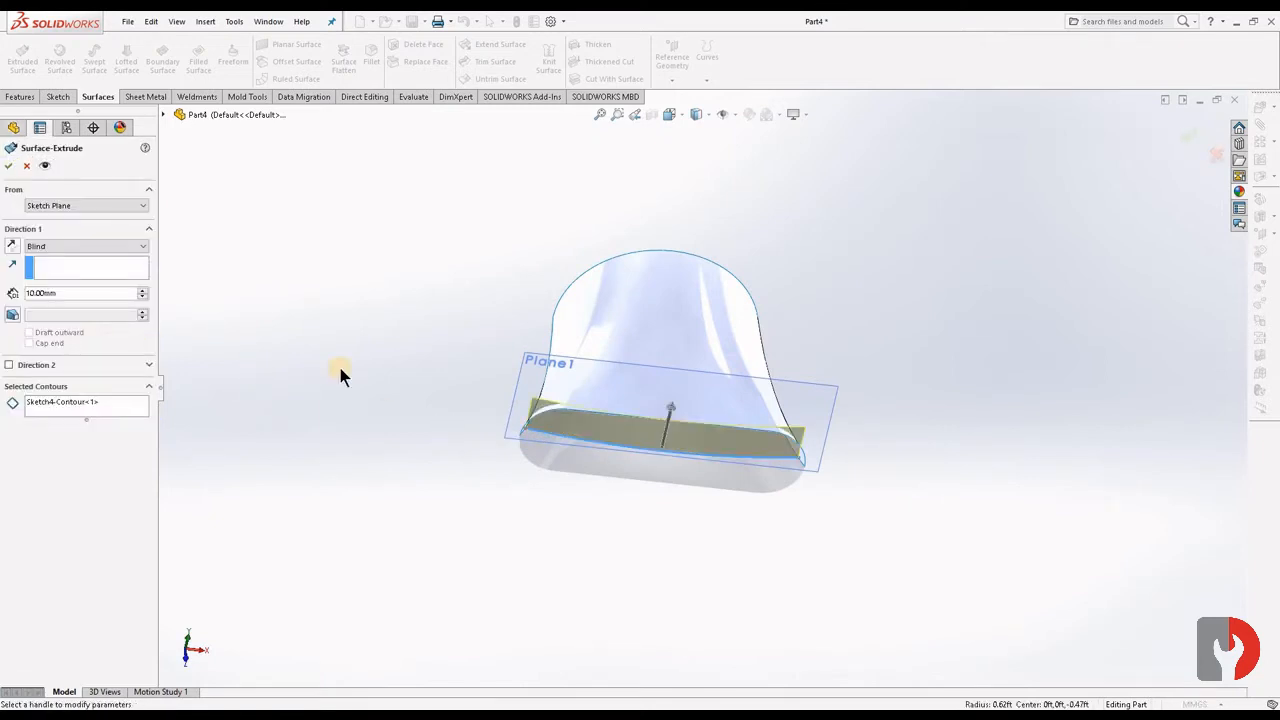
{"action": "left_click_drag", "start_coordinate": [675, 412], "coordinate": [862, 362]}
{"action": "middle_click_drag", "start_coordinate": [878, 360], "coordinate": [657, 497]}
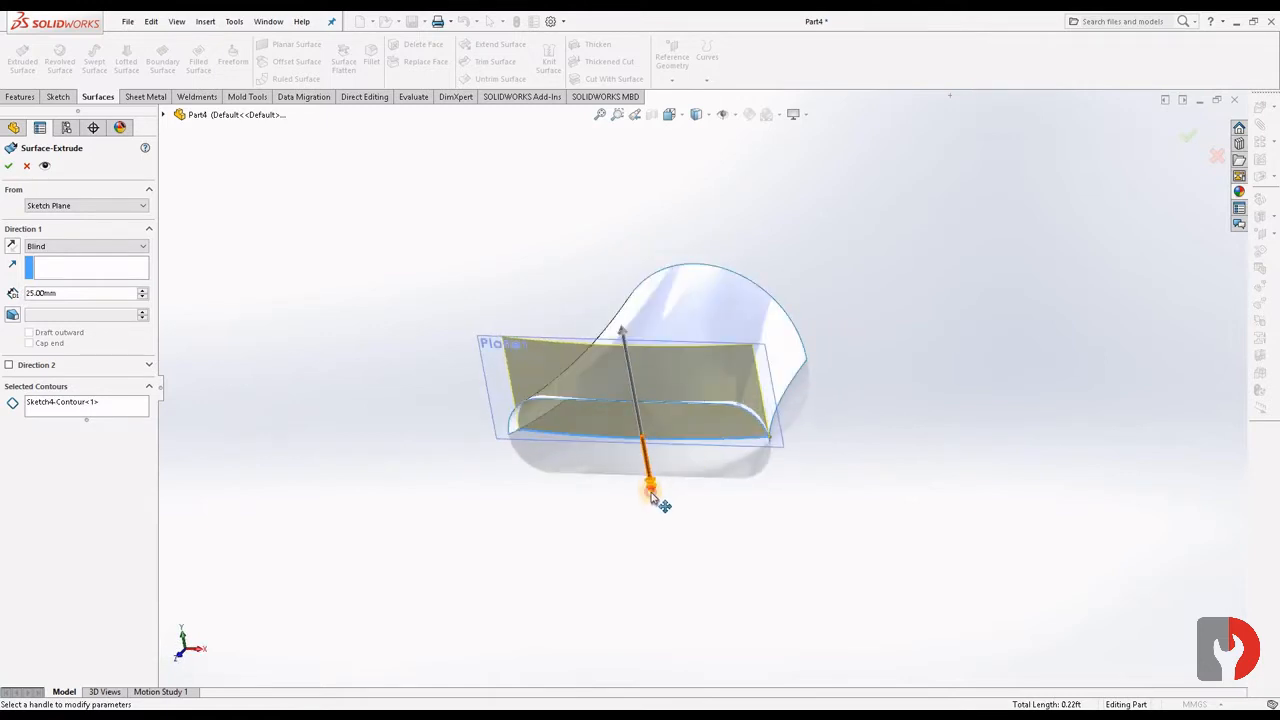
{"action": "left_click_drag", "start_coordinate": [657, 497], "coordinate": [655, 506]}
{"action": "left_click", "coordinate": [1187, 134]}
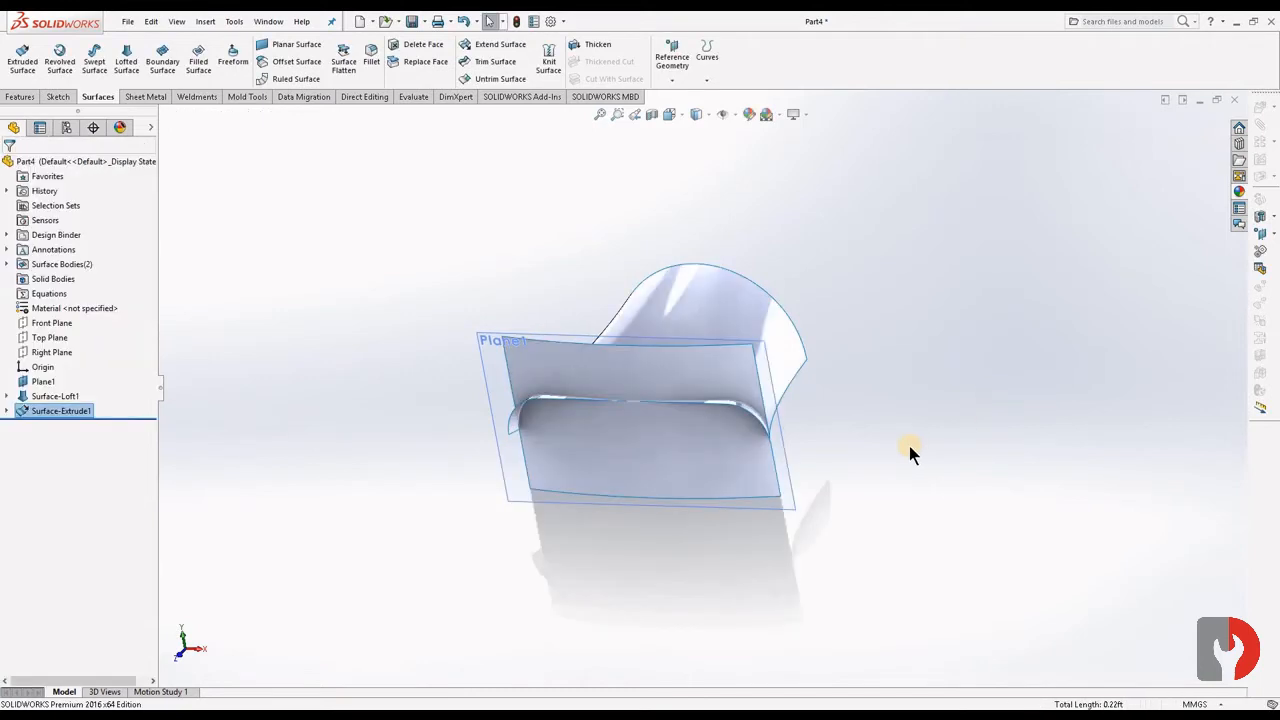
- Trim the extruded surface with the loft as the trim tool, removing the portion beneath the loft
{"action": "scroll", "coordinate": [909, 446], "scroll_direction": "down", "scroll_amount": 3}
{"action": "scroll", "coordinate": [706, 426], "scroll_direction": "down", "scroll_amount": 2}
{"action": "middle_click_drag", "start_coordinate": [785, 389], "coordinate": [678, 320]}
{"action": "scroll", "coordinate": [716, 421], "scroll_direction": "up", "scroll_amount": 5}
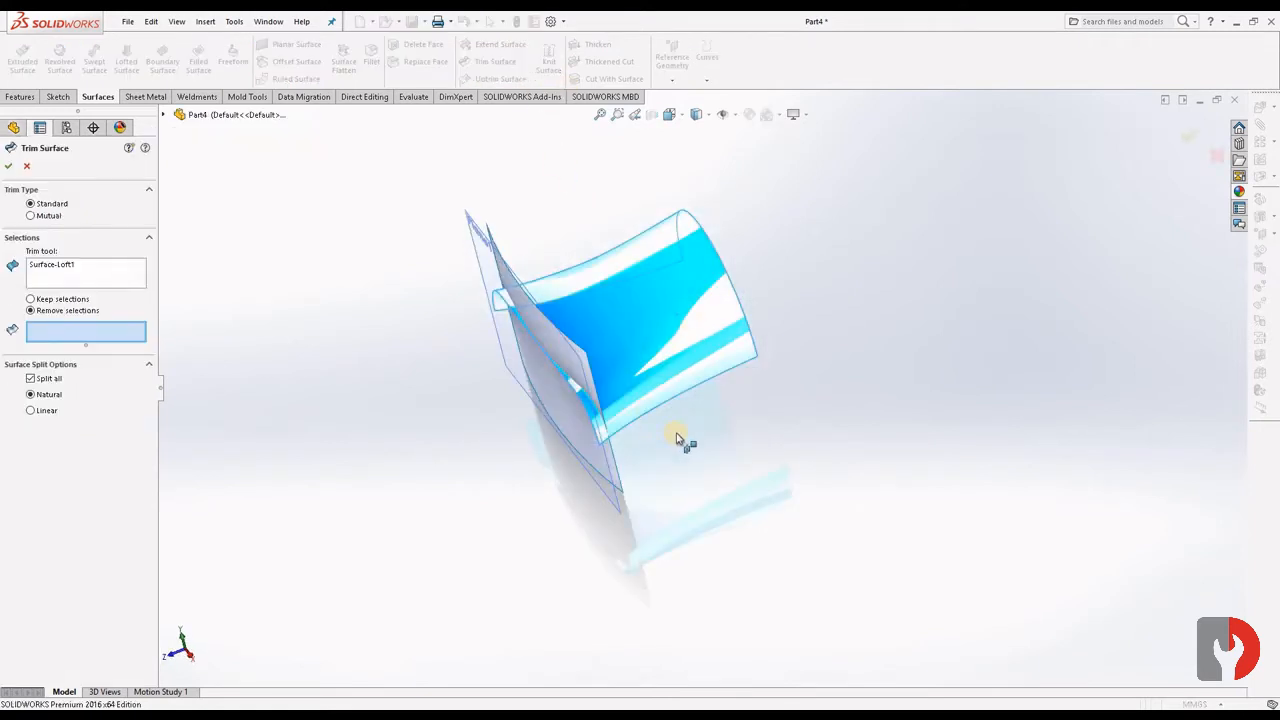
{"action": "middle_click_drag", "start_coordinate": [683, 437], "coordinate": [609, 340]}
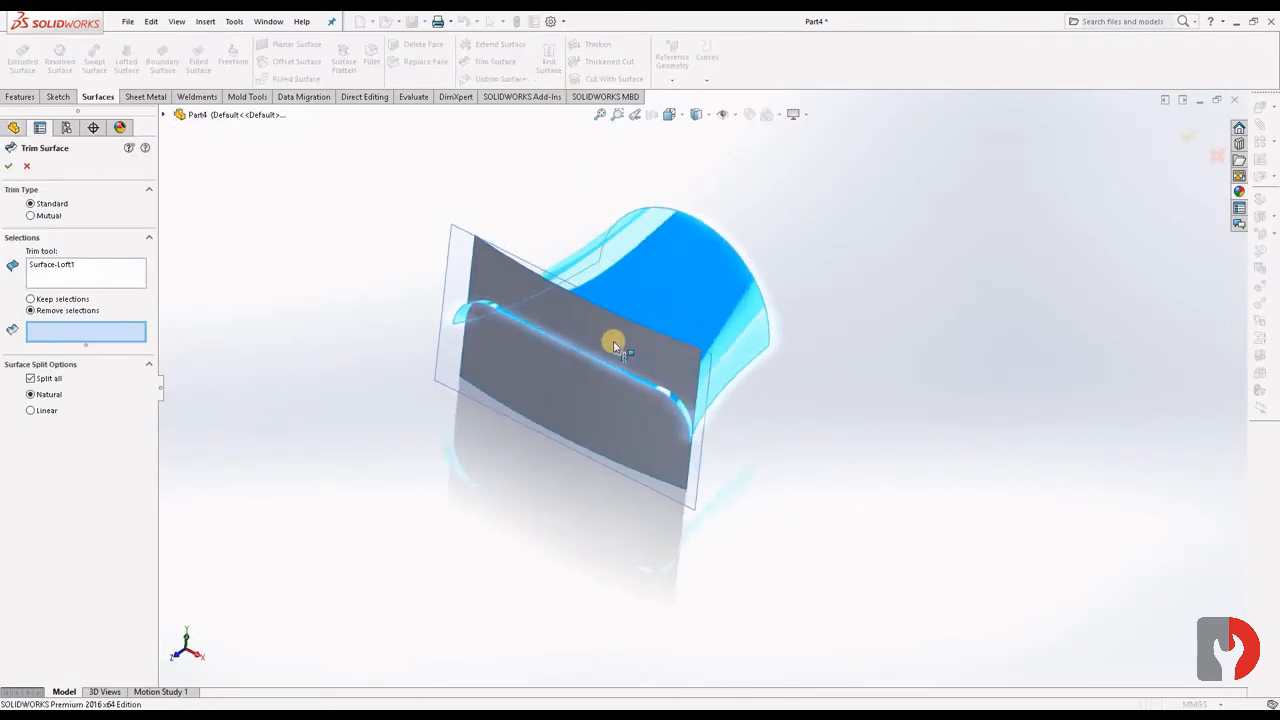
{"action": "left_click", "coordinate": [600, 403]}
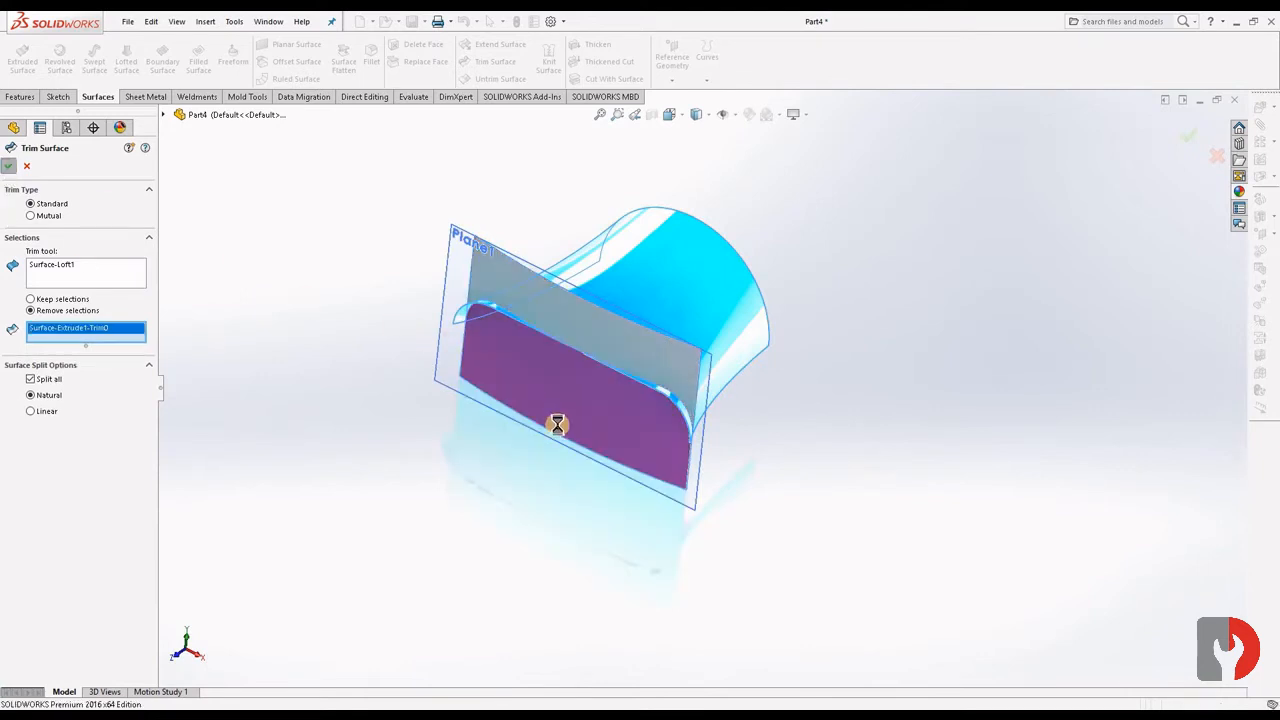
- Start a standard trim with the extruded surface as the trim tool and mark the loft's protruding left-end pieces for removal
{"action": "scroll", "coordinate": [546, 386], "scroll_direction": "down", "scroll_amount": 2}
{"action": "scroll", "coordinate": [480, 237], "scroll_direction": "down", "scroll_amount": 3}
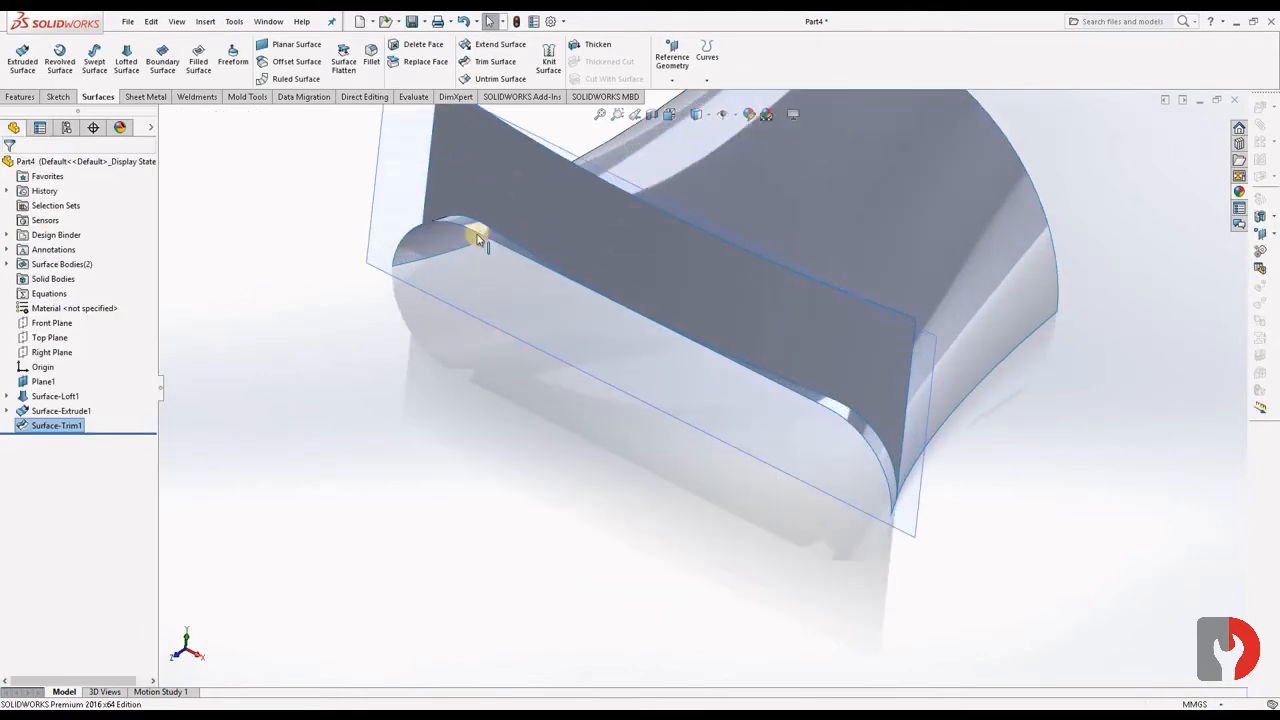
{"action": "left_click", "coordinate": [687, 261]}
{"action": "left_click", "coordinate": [489, 62]}
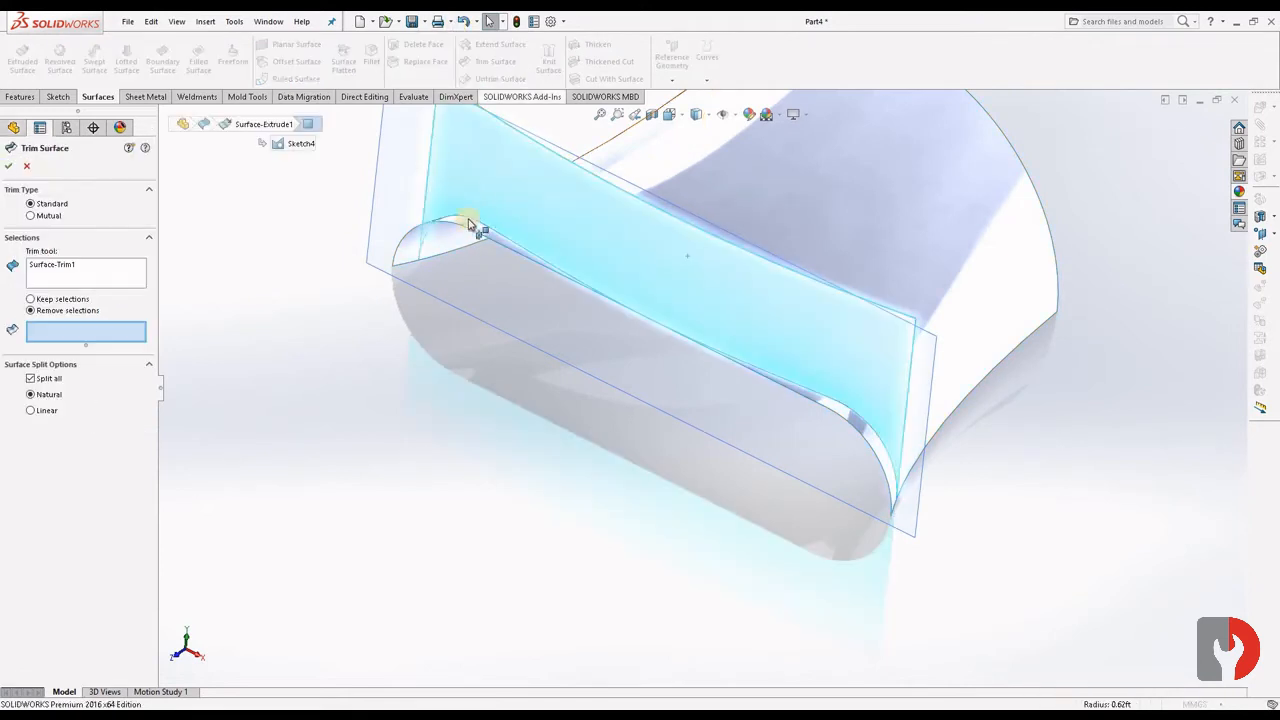
{"action": "left_click", "coordinate": [476, 232]}
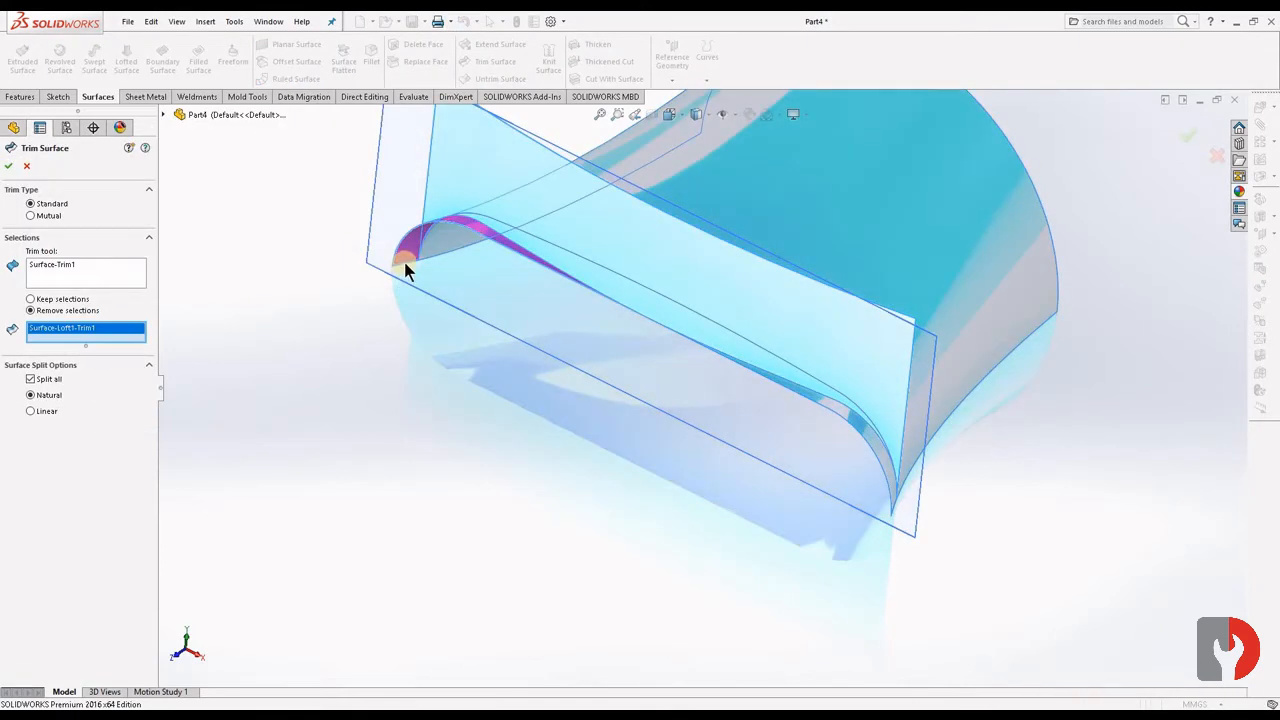
{"action": "left_click", "coordinate": [406, 268]}
{"action": "scroll", "coordinate": [440, 274], "scroll_direction": "down", "scroll_amount": 6}
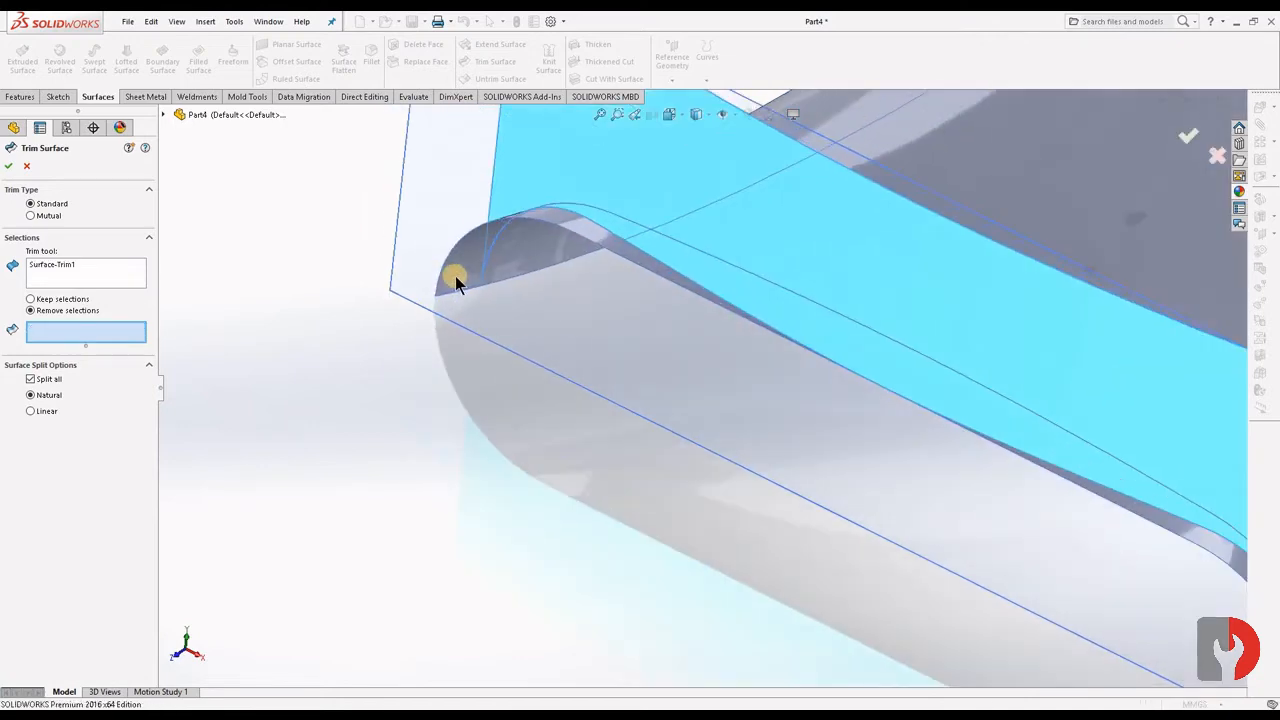
{"action": "left_click", "coordinate": [550, 372]}
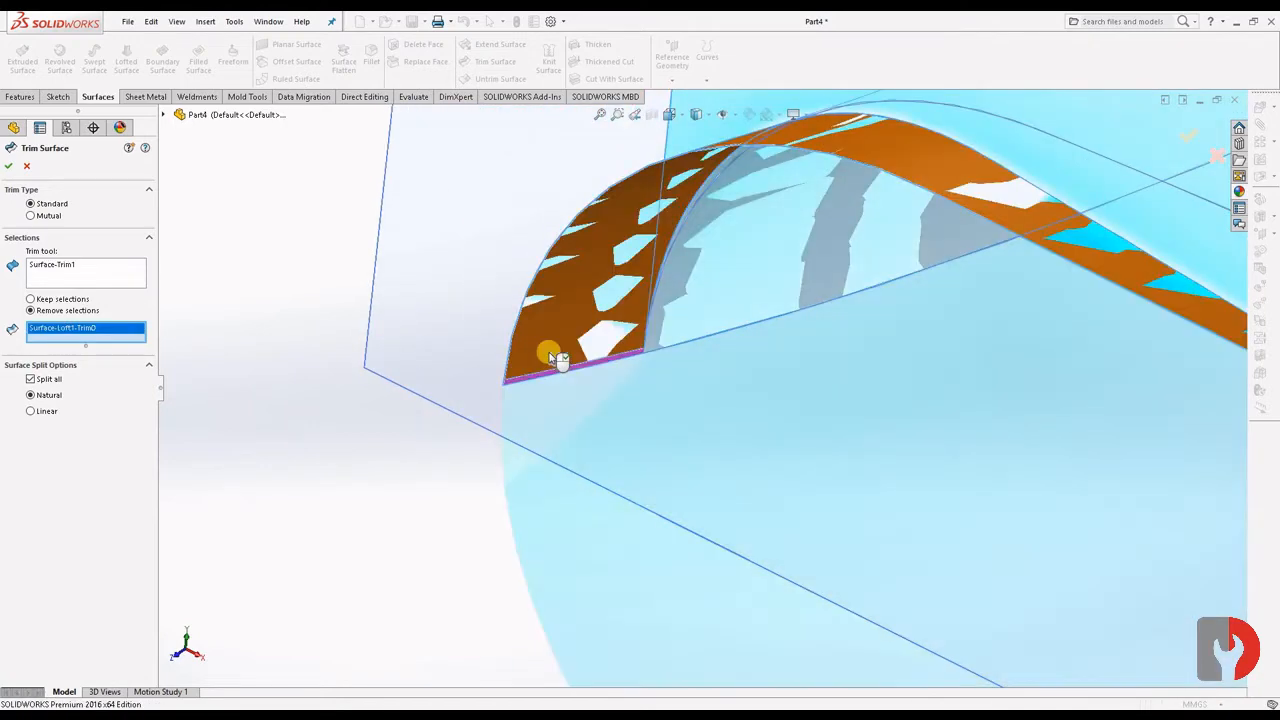
{"action": "left_click", "coordinate": [550, 356]}
- Mark the loft's protruding right-end pieces for removal as well and complete the surface trim
{"action": "scroll", "coordinate": [713, 438], "scroll_direction": "up", "scroll_amount": 11}
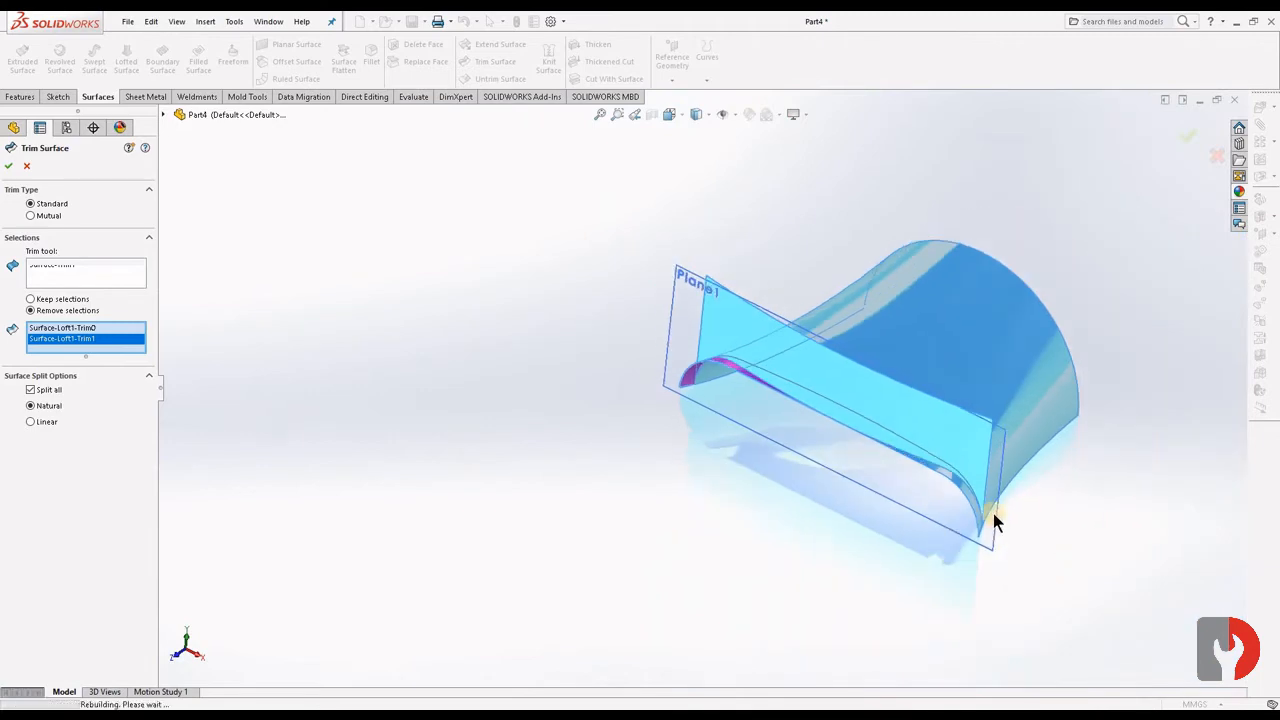
{"action": "scroll", "coordinate": [993, 513], "scroll_direction": "down", "scroll_amount": 4}
{"action": "scroll", "coordinate": [806, 423], "scroll_direction": "down", "scroll_amount": 3}
{"action": "left_click", "coordinate": [813, 500]}
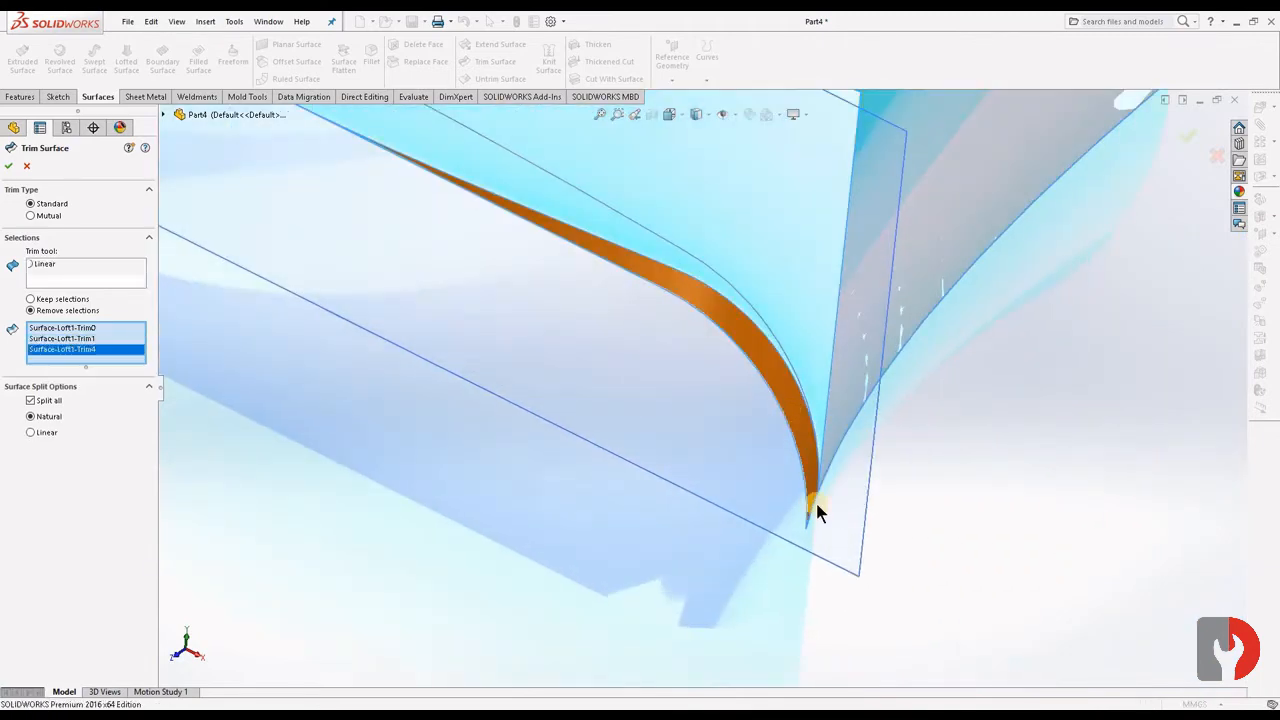
{"action": "middle_click_drag", "start_coordinate": [815, 497], "coordinate": [777, 468]}
{"action": "scroll", "coordinate": [806, 510], "scroll_direction": "down", "scroll_amount": 4}
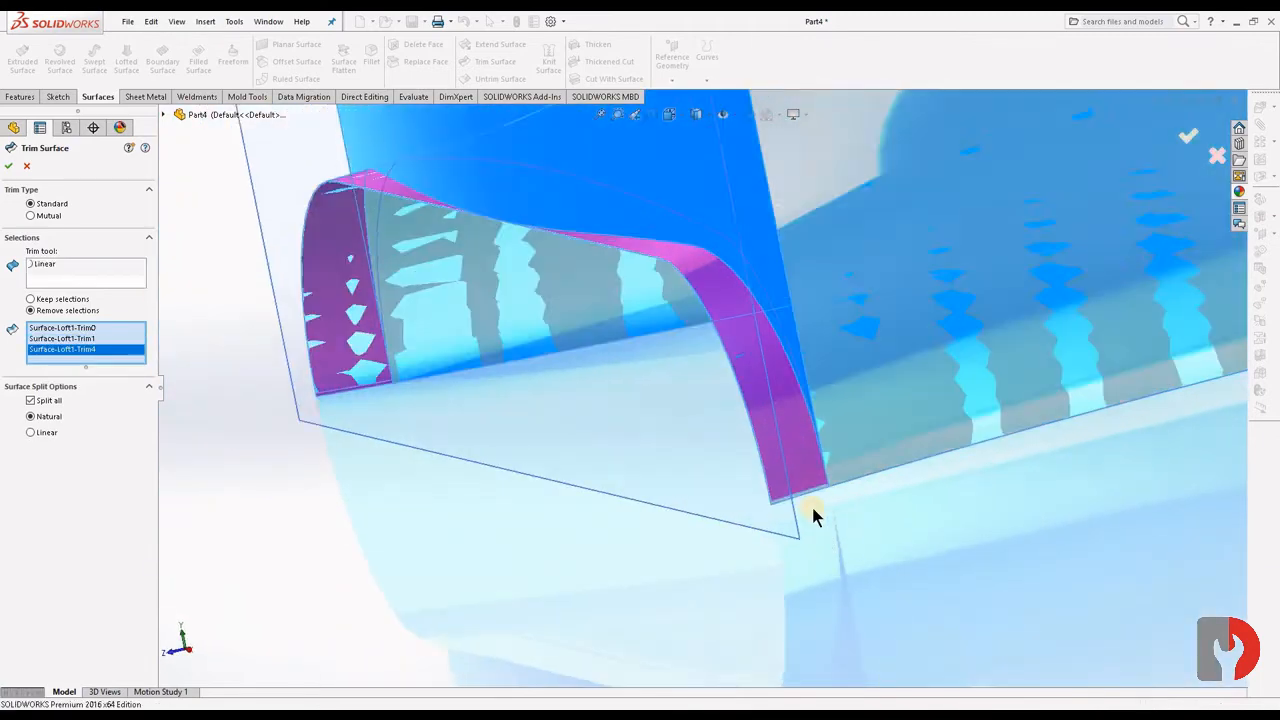
{"action": "left_click", "coordinate": [778, 430]}
{"action": "scroll", "coordinate": [762, 500], "scroll_direction": "up", "scroll_amount": 4}
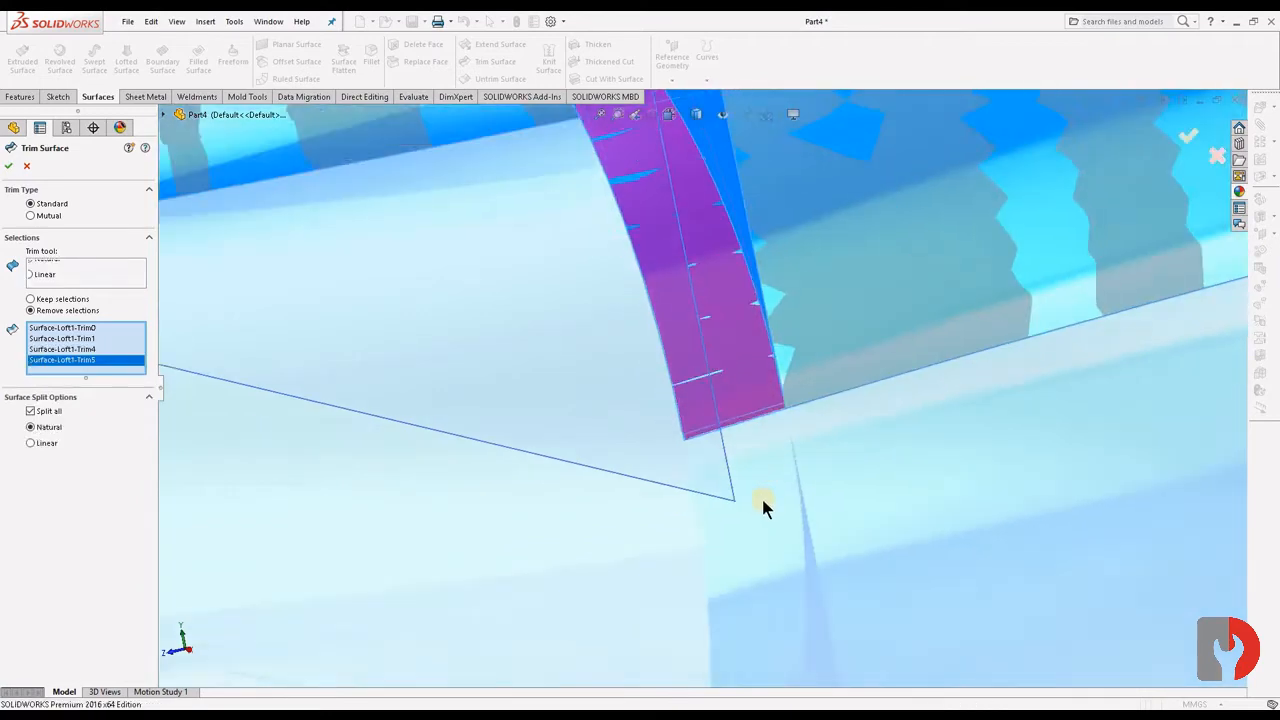
{"action": "scroll", "coordinate": [756, 502], "scroll_direction": "up", "scroll_amount": 4}
{"action": "left_click", "coordinate": [9, 166]}
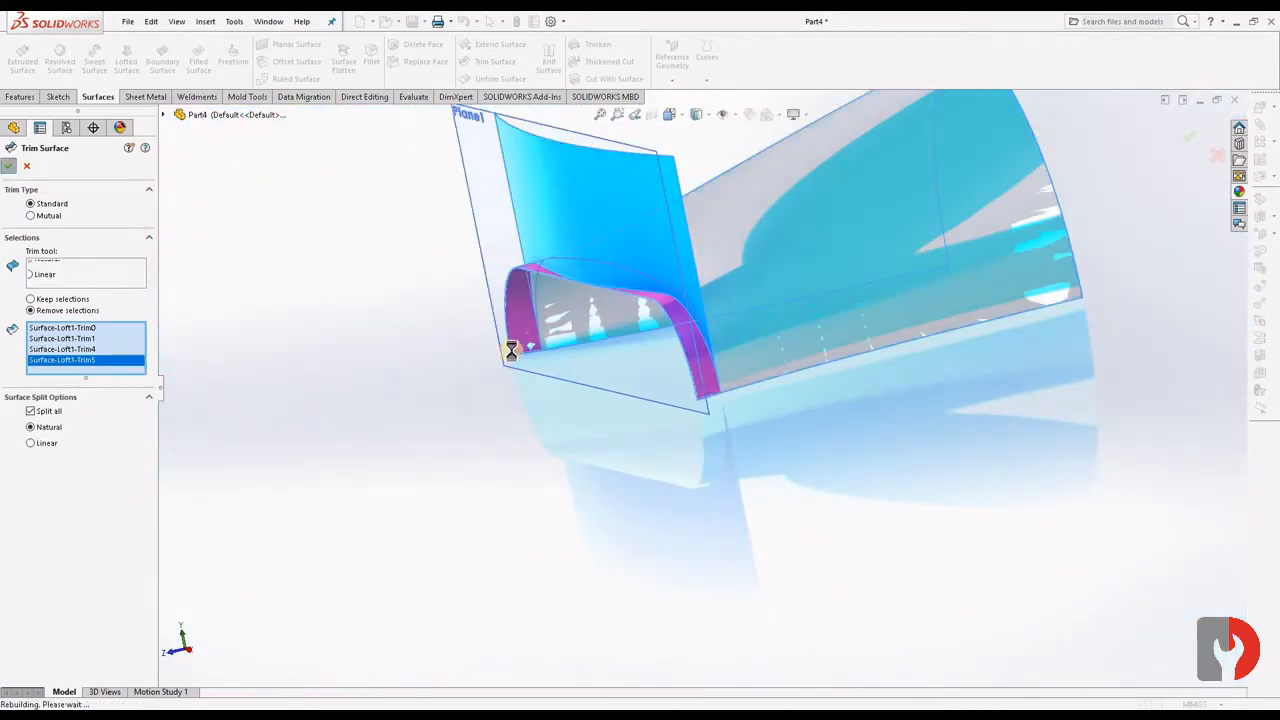
- Hide the extruded surface body so only the trimmed loft is displayed
{"action": "middle_click_drag", "start_coordinate": [794, 400], "coordinate": [1014, 366]}
{"action": "scroll", "coordinate": [671, 349], "scroll_direction": "down", "scroll_amount": 5}
{"action": "scroll", "coordinate": [720, 409], "scroll_direction": "down", "scroll_amount": 4}
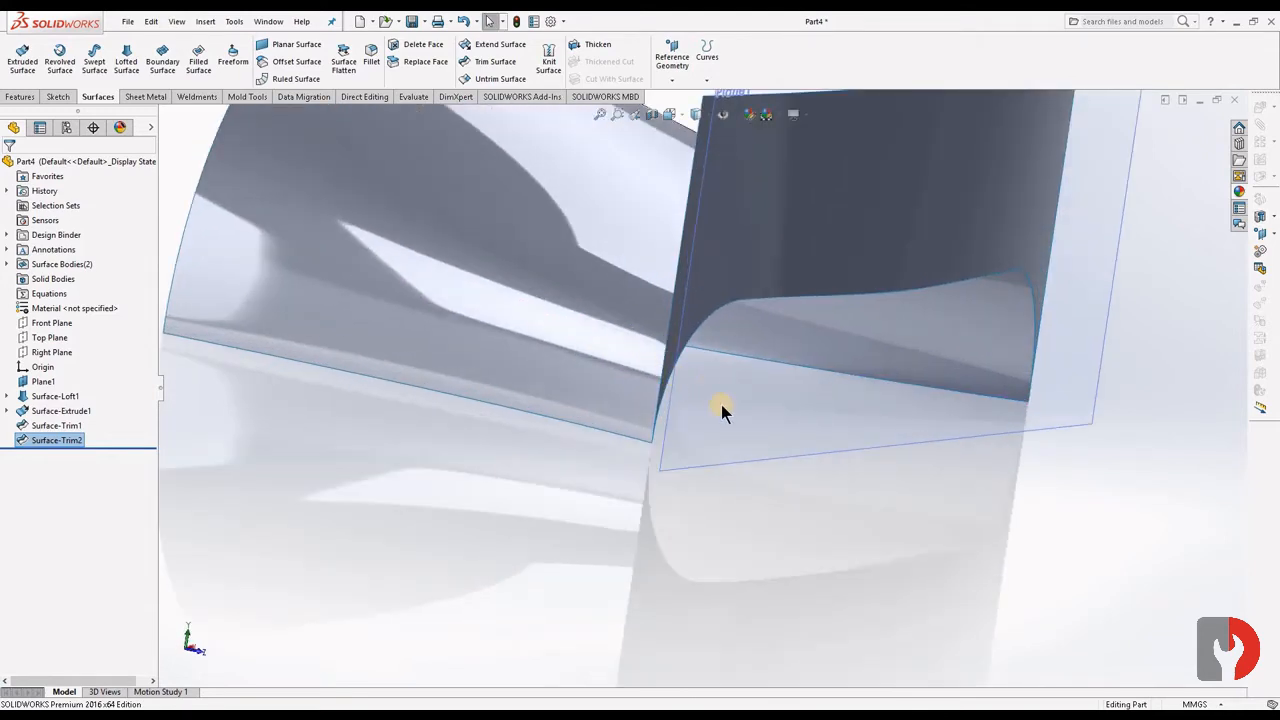
{"action": "scroll", "coordinate": [715, 505], "scroll_direction": "up", "scroll_amount": 8}
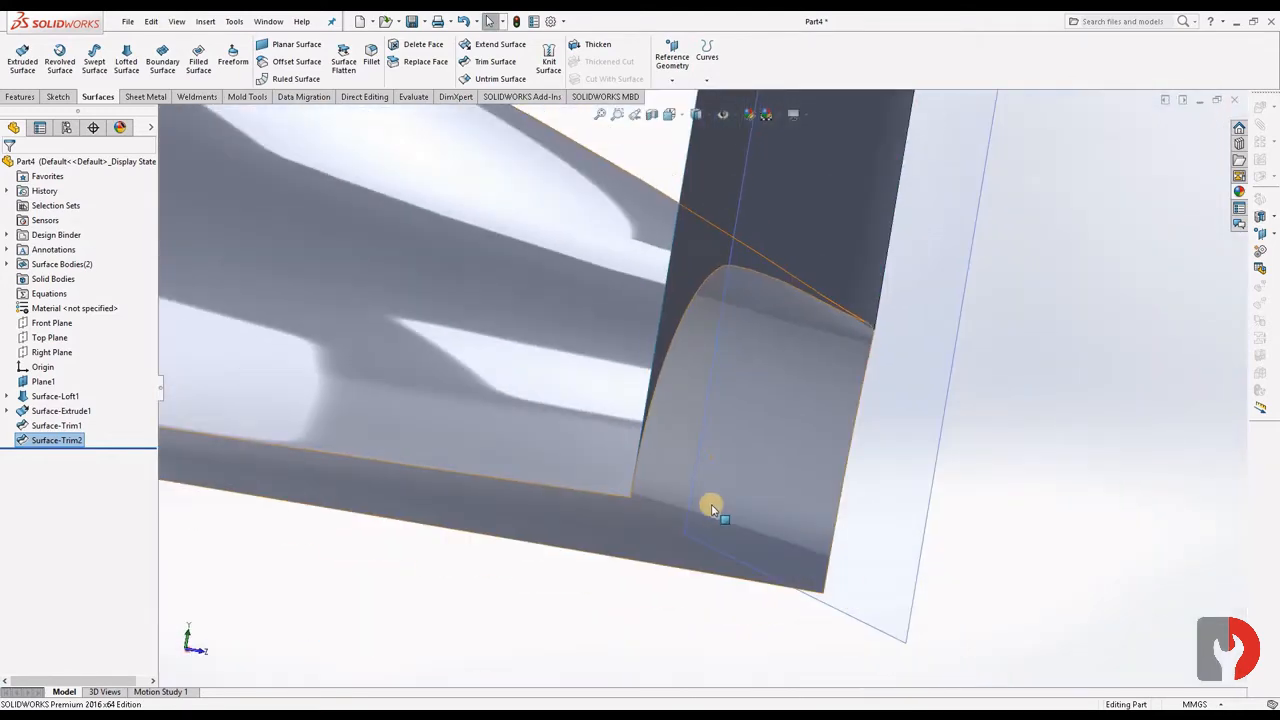
{"action": "scroll", "coordinate": [905, 396], "scroll_direction": "down", "scroll_amount": 5}
{"action": "middle_click_drag", "start_coordinate": [905, 396], "coordinate": [757, 294]}
{"action": "left_click", "coordinate": [808, 274]}
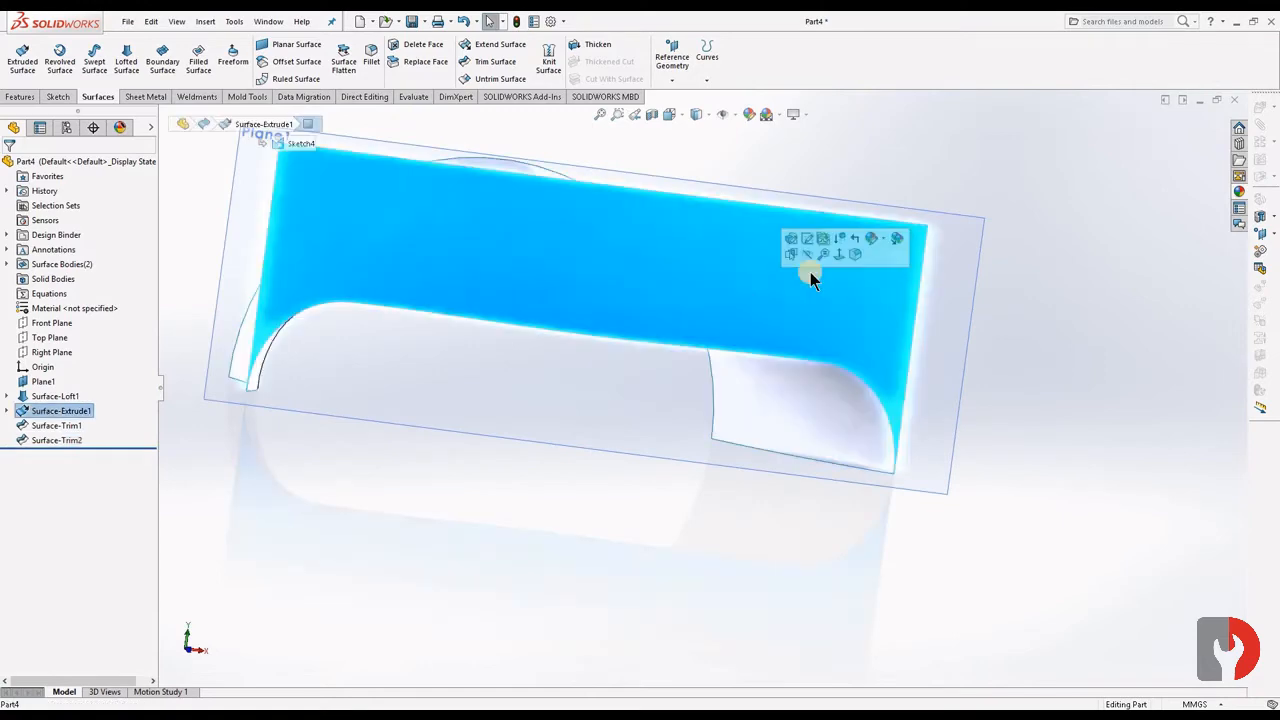
{"action": "left_click", "coordinate": [1057, 294]}
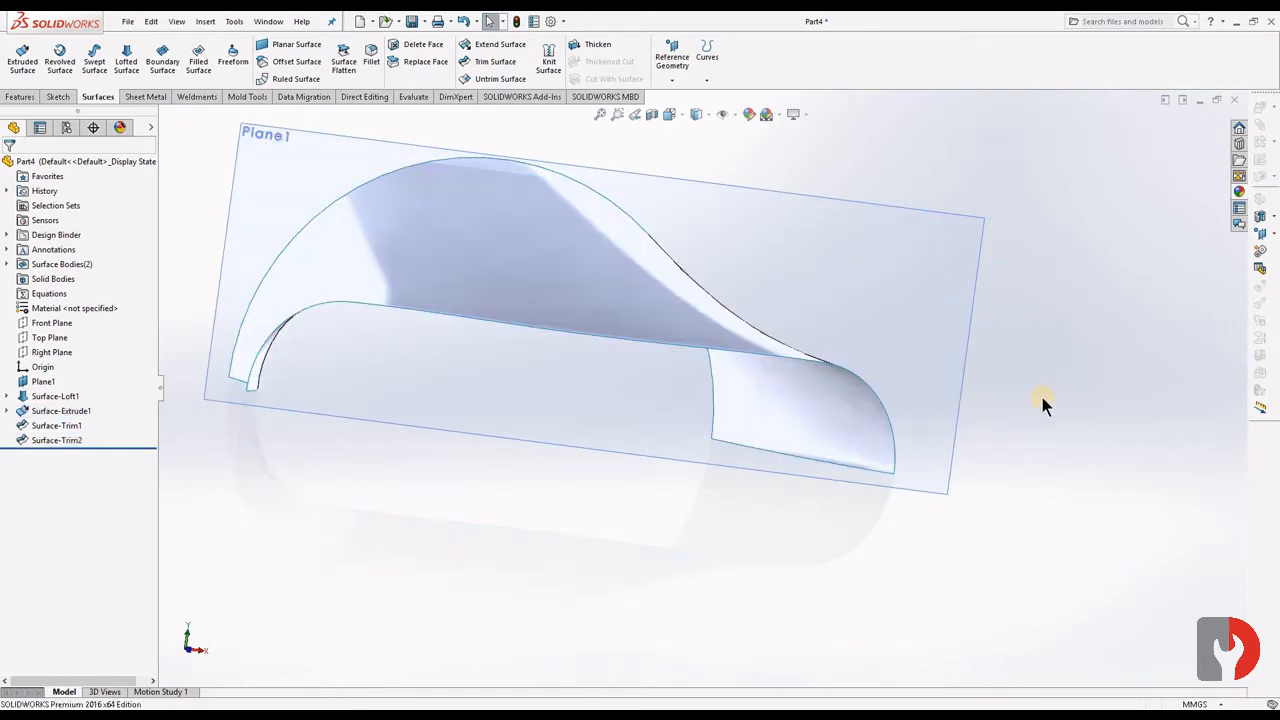
- Open a sketch on Plane1 and convert both halves of the loft's trimmed wide-end edge into sketch entities
{"action": "mouse_move", "coordinate": [1043, 403]}
{"action": "middle_mouse_down"}
{"action": "mouse_move", "coordinate": [914, 405]}
{"action": "mouse_move", "coordinate": [877, 431]}
{"action": "mouse_move", "coordinate": [983, 349]}
{"action": "mouse_move", "coordinate": [1020, 405]}
{"action": "middle_mouse_up"}
{"action": "left_click", "coordinate": [911, 237]}
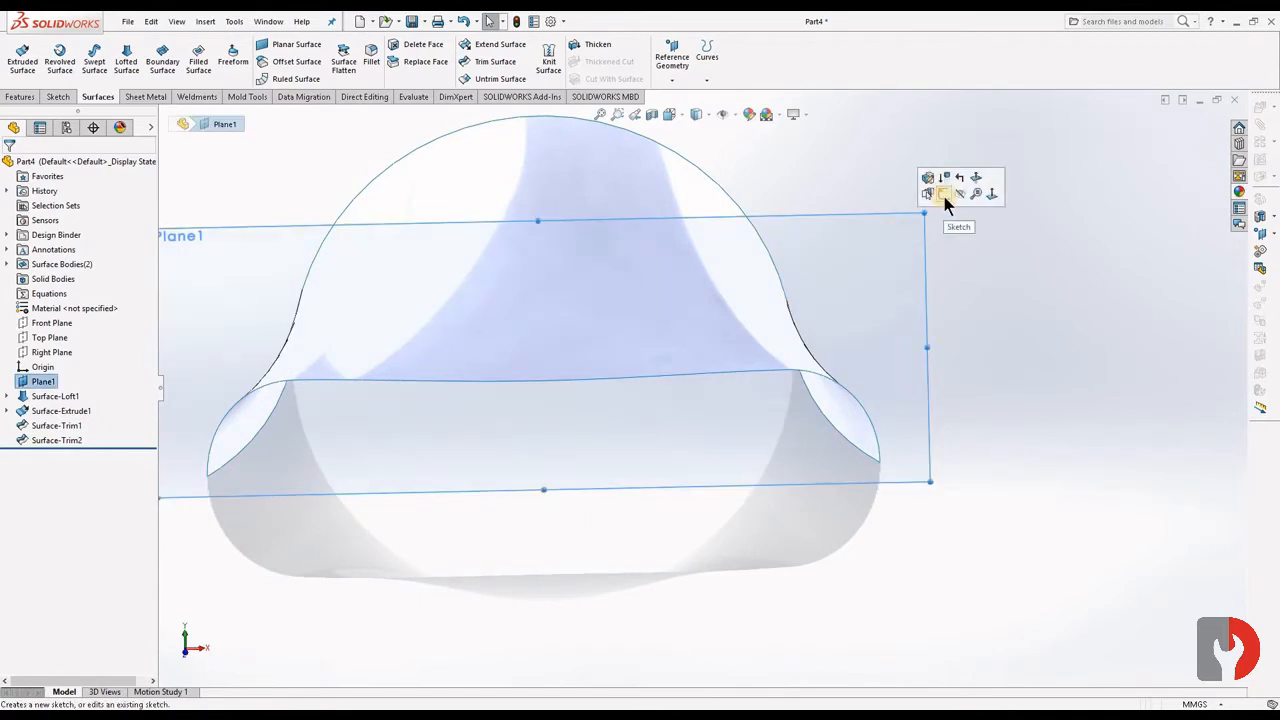
{"action": "scroll", "coordinate": [700, 400], "scroll_direction": "up", "scroll_amount": 2}
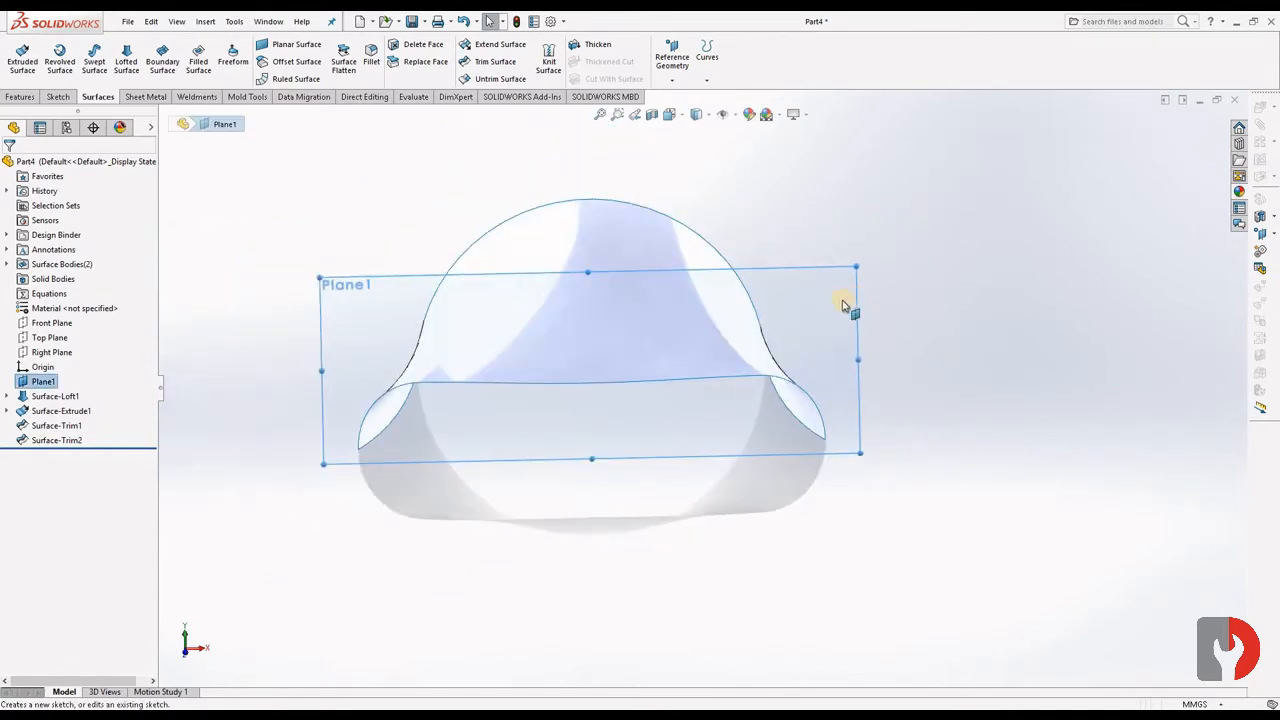
{"action": "left_click", "coordinate": [893, 258]}
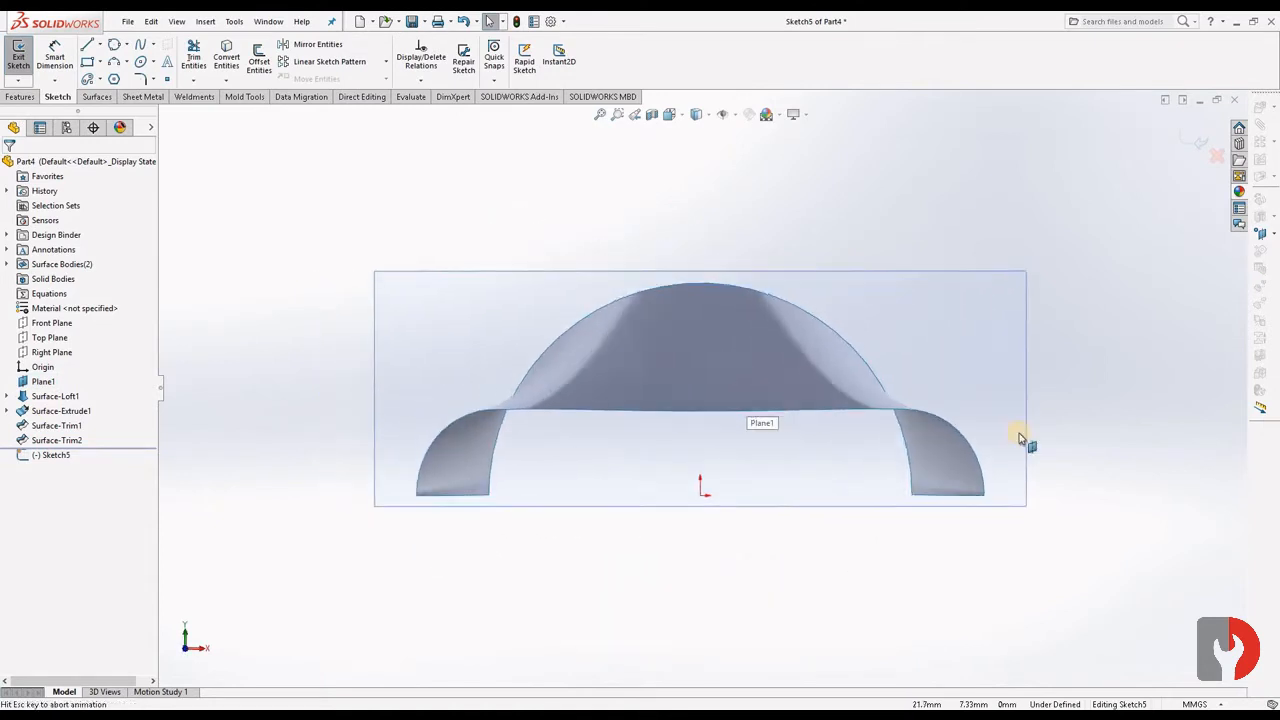
{"action": "left_click", "coordinate": [789, 412]}
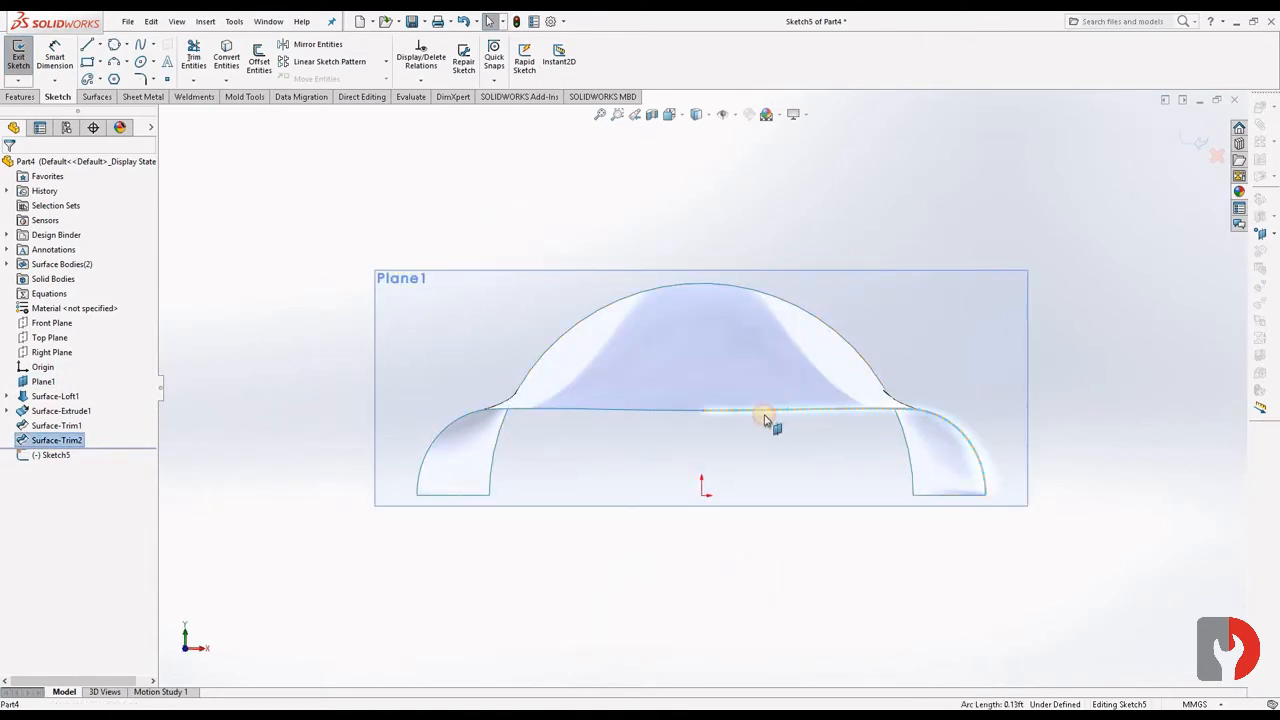
{"action": "left_click", "coordinate": [647, 414], "text": "ctrl"}
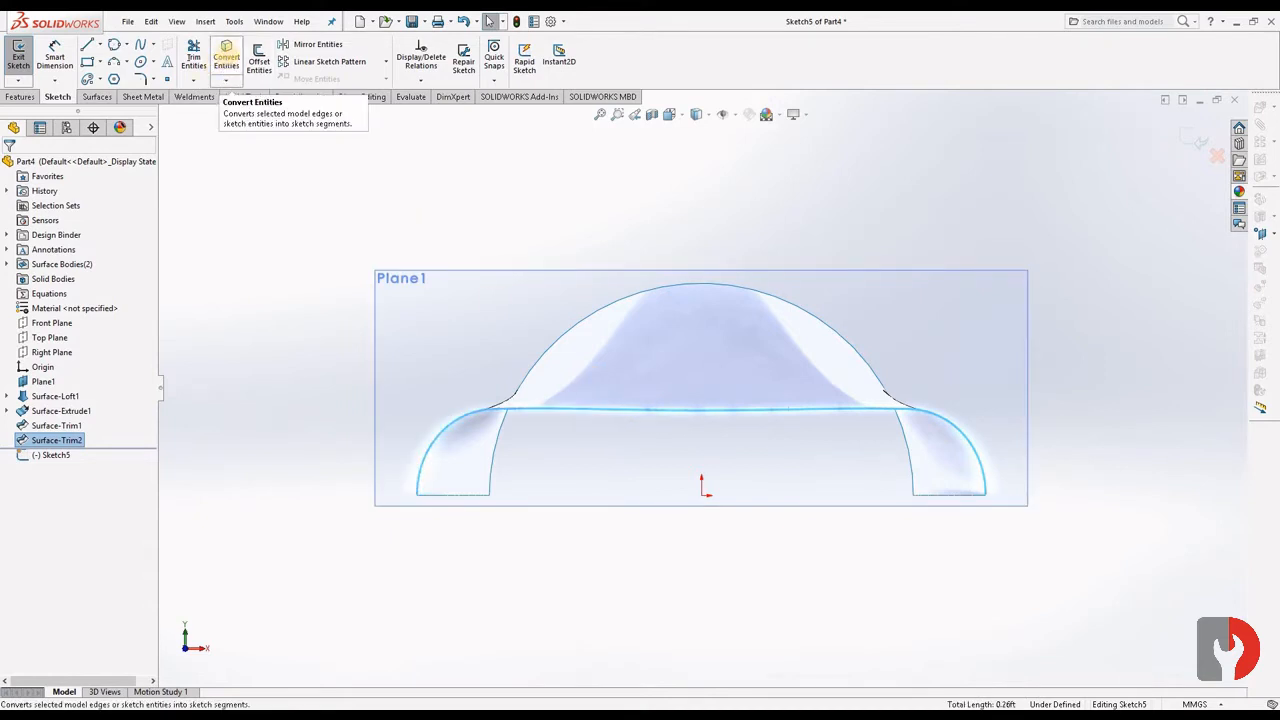
{"action": "left_click", "coordinate": [227, 60]}
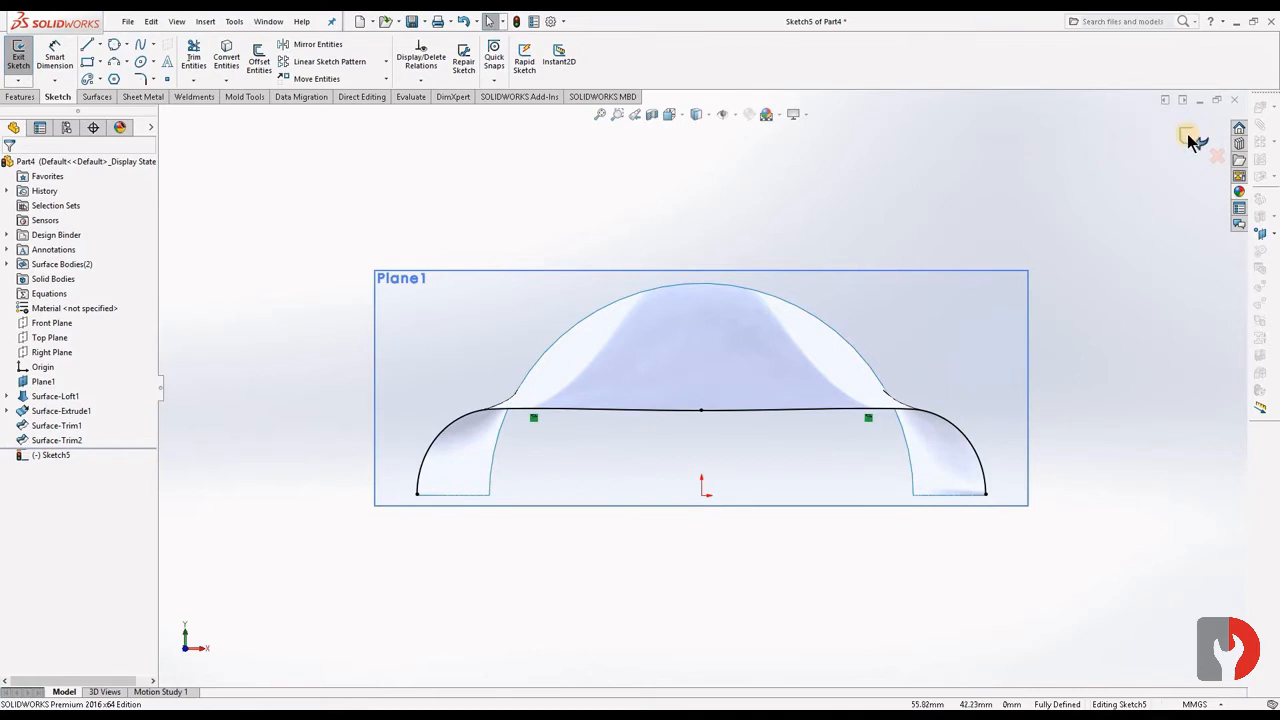
- Close the Plane1 sketch and extrude it as a 47 mm blind surface, reversed so it runs along the loft
{"action": "left_click", "coordinate": [18, 55]}
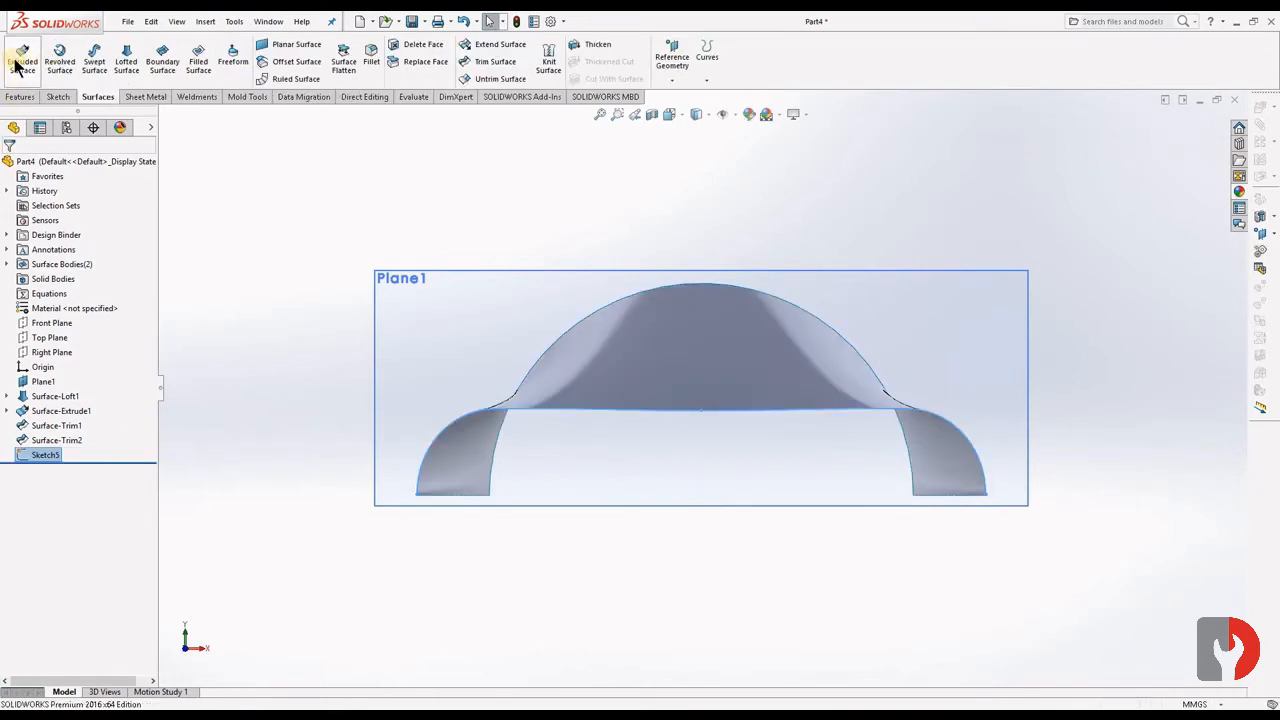
{"action": "left_click", "coordinate": [24, 64]}
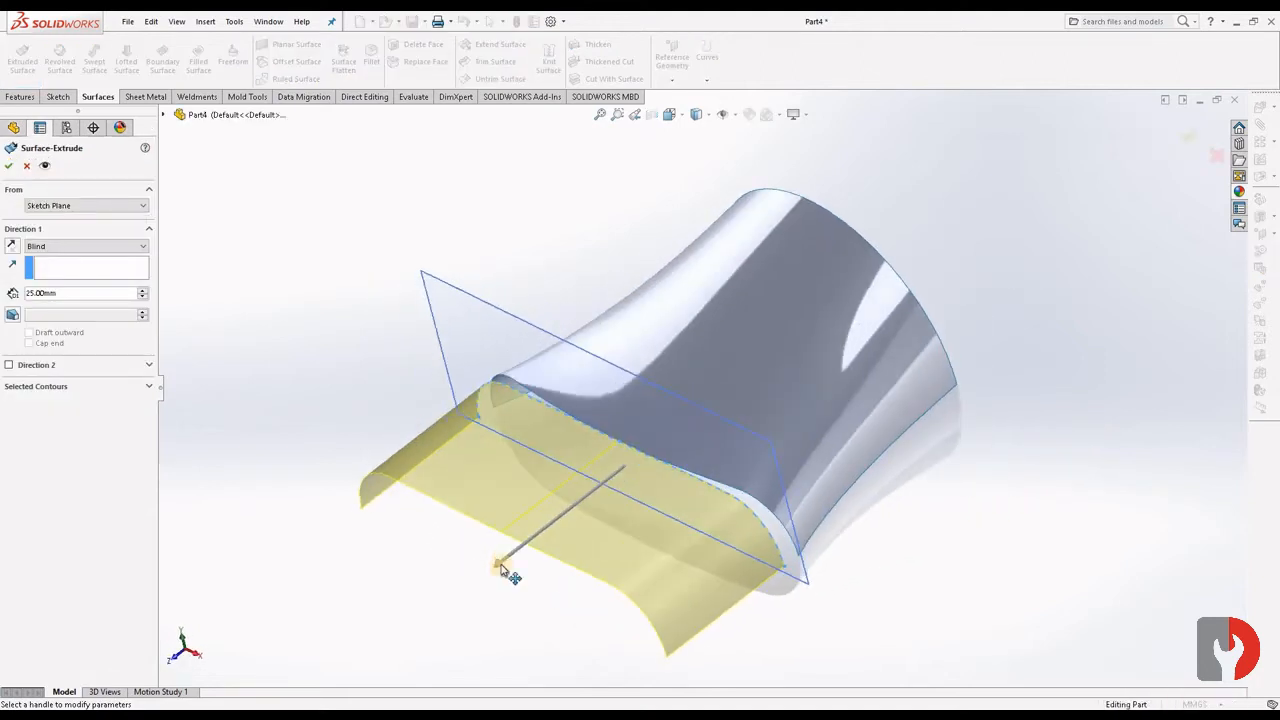
{"action": "mouse_move", "coordinate": [500, 568]}
{"action": "left_mouse_down"}
{"action": "mouse_move", "coordinate": [891, 320]}
{"action": "mouse_move", "coordinate": [763, 300]}
{"action": "left_mouse_up"}
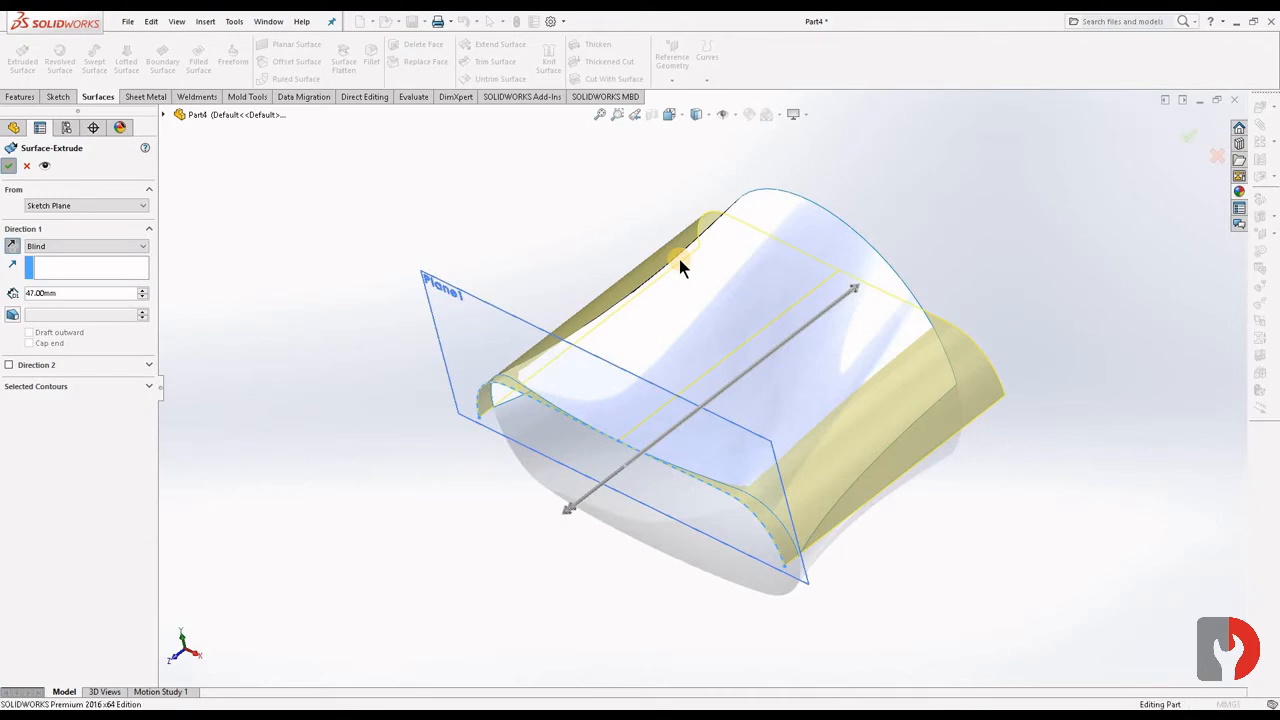
{"action": "key", "text": "Return"}
- Show the hidden first extruded surface body again
{"action": "middle_click_drag", "start_coordinate": [903, 577], "coordinate": [415, 255]}
{"action": "scroll", "coordinate": [750, 520], "scroll_direction": "down", "scroll_amount": 5}
{"action": "scroll", "coordinate": [744, 535], "scroll_direction": "down", "scroll_amount": 2}
{"action": "scroll", "coordinate": [751, 531], "scroll_direction": "up", "scroll_amount": 5}
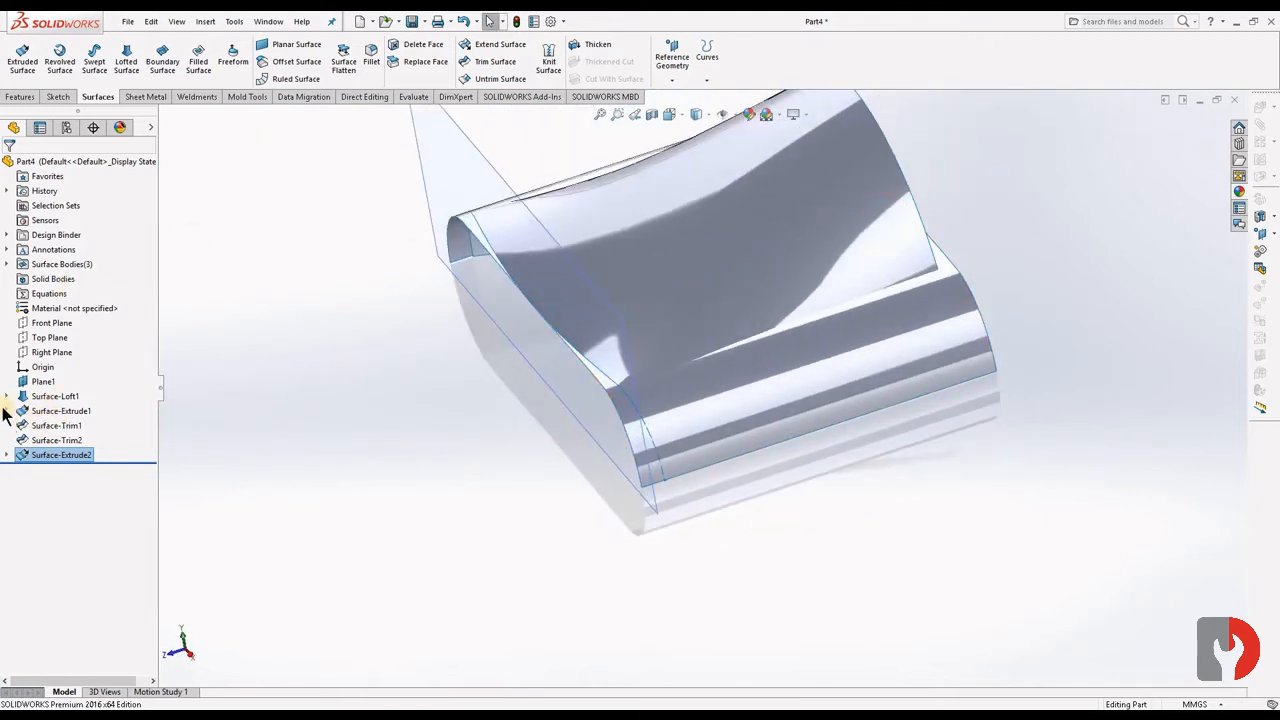
{"action": "left_click", "coordinate": [43, 410]}
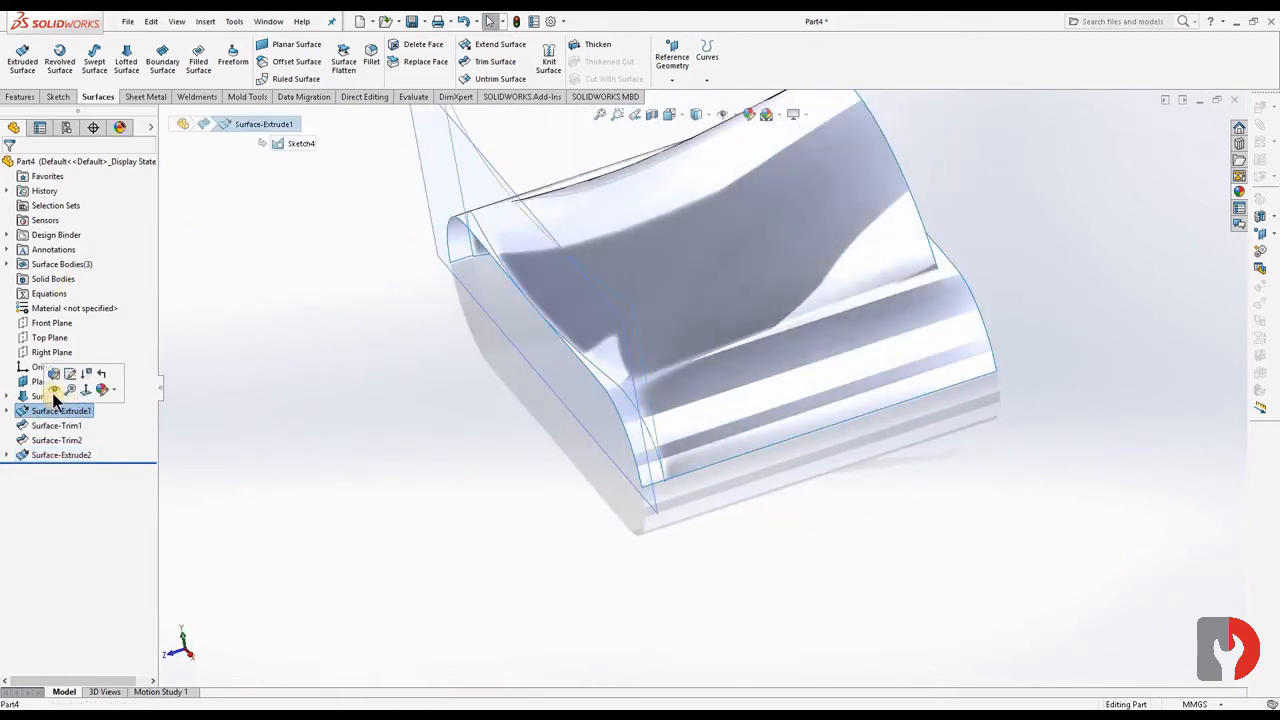
{"action": "left_click", "coordinate": [55, 393]}
- Trim the second extruded surface with the first one in standard mode, removing its strips projecting past the first surface near Plane1
{"action": "middle_click_drag", "start_coordinate": [634, 506], "coordinate": [733, 472]}
{"action": "left_click", "coordinate": [738, 464]}
{"action": "left_click", "coordinate": [595, 325]}
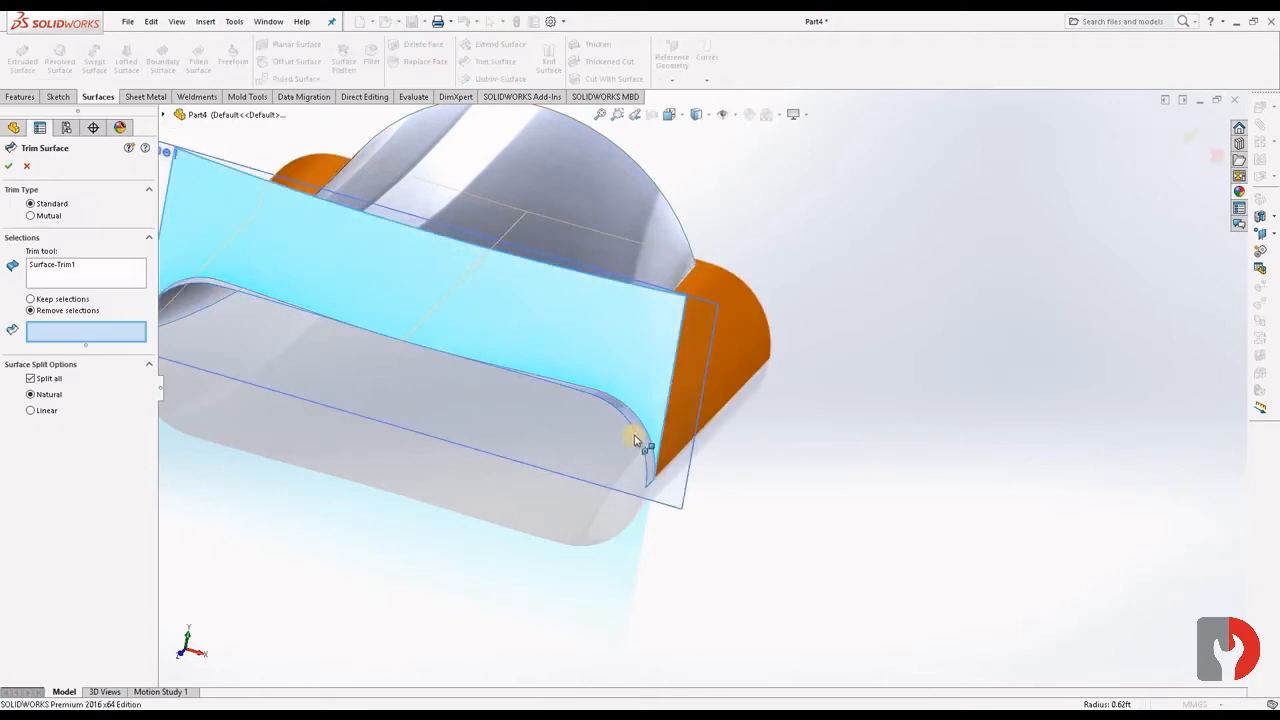
{"action": "scroll", "coordinate": [384, 400], "scroll_direction": "up", "scroll_amount": 2}
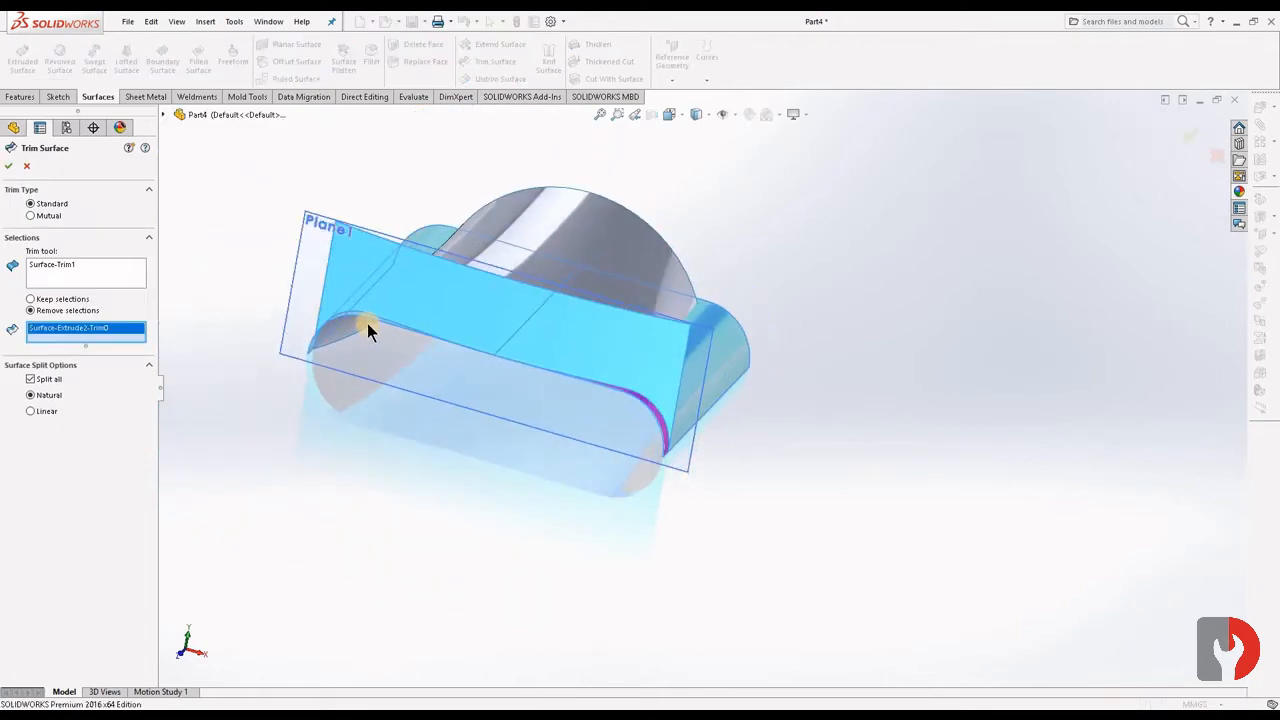
{"action": "scroll", "coordinate": [367, 323], "scroll_direction": "down", "scroll_amount": 6}
{"action": "left_click", "coordinate": [486, 316]}
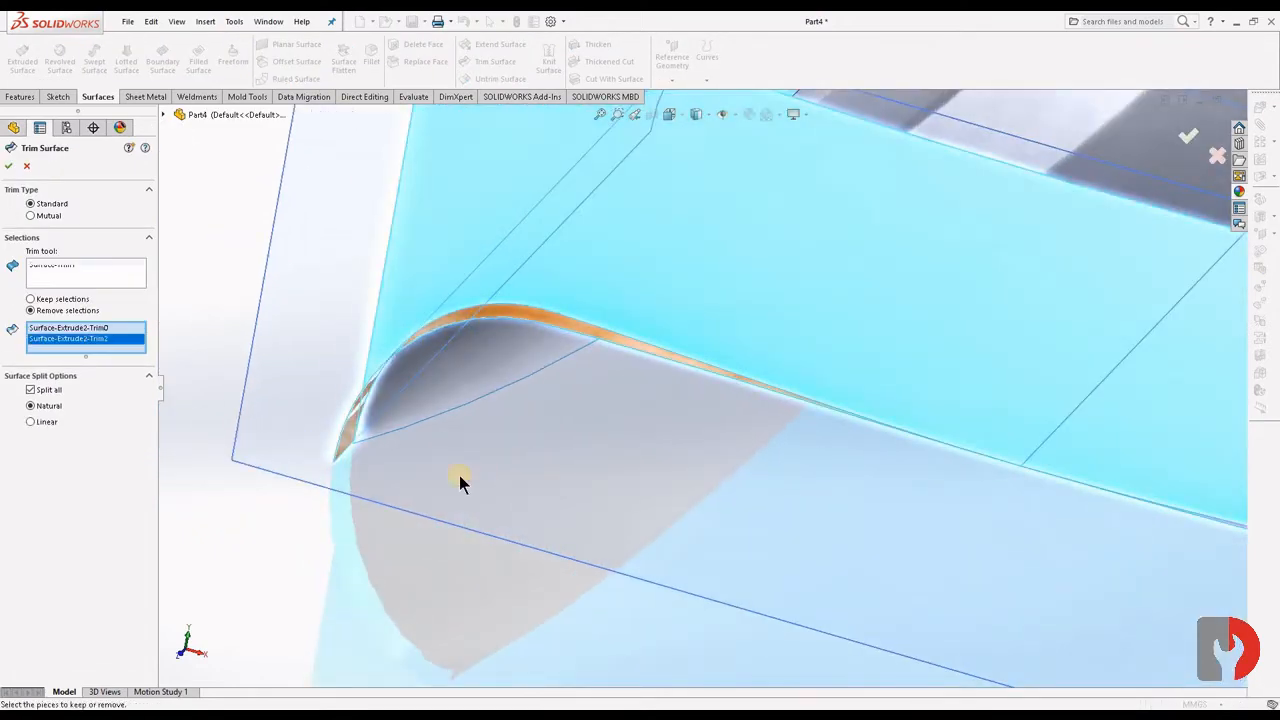
{"action": "middle_click_drag", "start_coordinate": [406, 437], "coordinate": [323, 391]}
{"action": "scroll", "coordinate": [340, 390], "scroll_direction": "down", "scroll_amount": 4}
{"action": "scroll", "coordinate": [400, 386], "scroll_direction": "down", "scroll_amount": 3}
{"action": "middle_click_drag", "start_coordinate": [497, 384], "coordinate": [590, 342]}
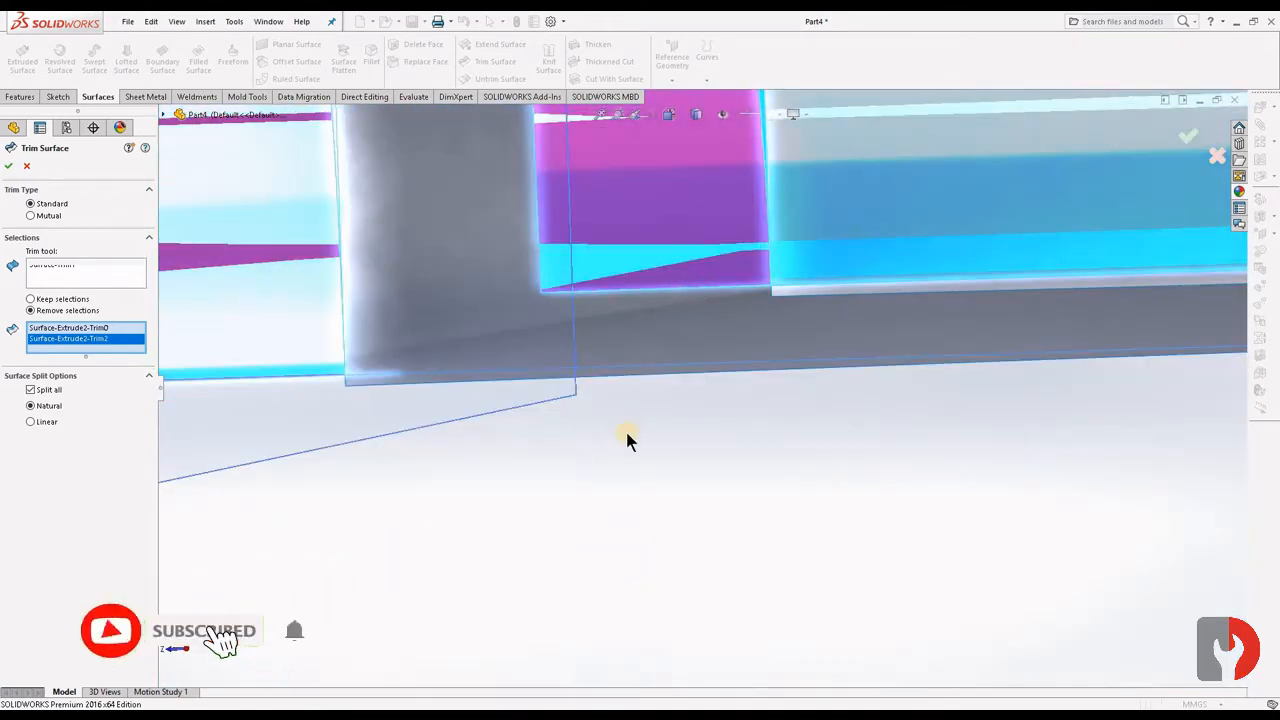
{"action": "middle_click_drag", "start_coordinate": [628, 440], "coordinate": [757, 491]}
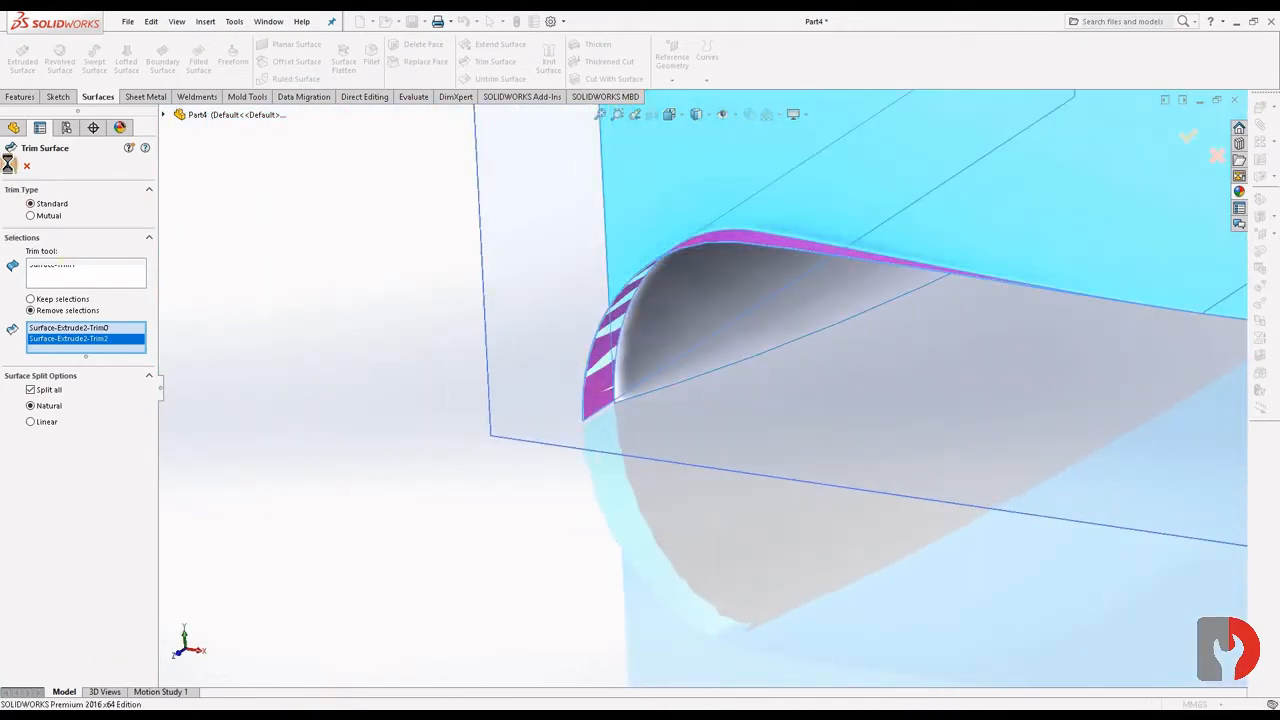
{"action": "left_click", "coordinate": [8, 164]}
- Hide the first extruded surface body used as the trim tool
{"action": "scroll", "coordinate": [571, 416], "scroll_direction": "up", "scroll_amount": 6}
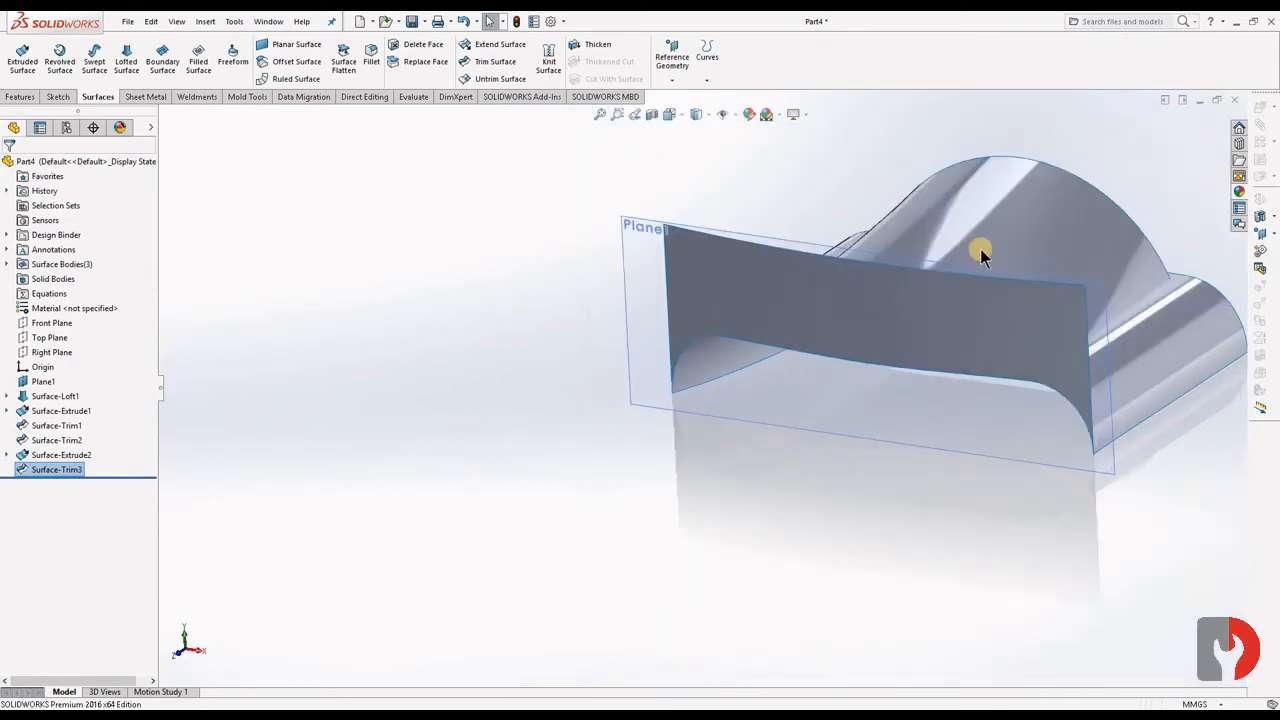
{"action": "left_click", "coordinate": [979, 337]}
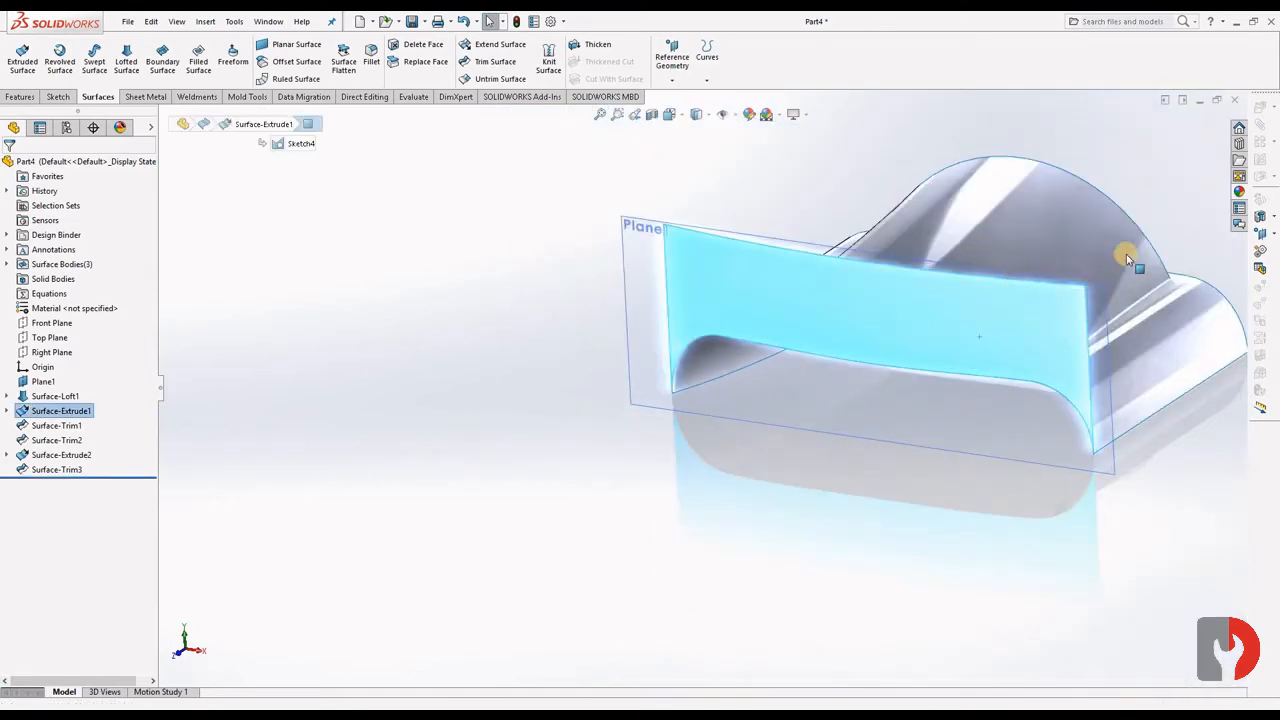
{"action": "left_click", "coordinate": [1174, 203]}
- Open a sketch on the Front Plane and orient the view to the back
{"action": "middle_click_drag", "start_coordinate": [1089, 496], "coordinate": [791, 398]}
{"action": "scroll", "coordinate": [797, 398], "scroll_direction": "down", "scroll_amount": 5}
{"action": "middle_click_drag", "start_coordinate": [877, 429], "coordinate": [730, 422]}
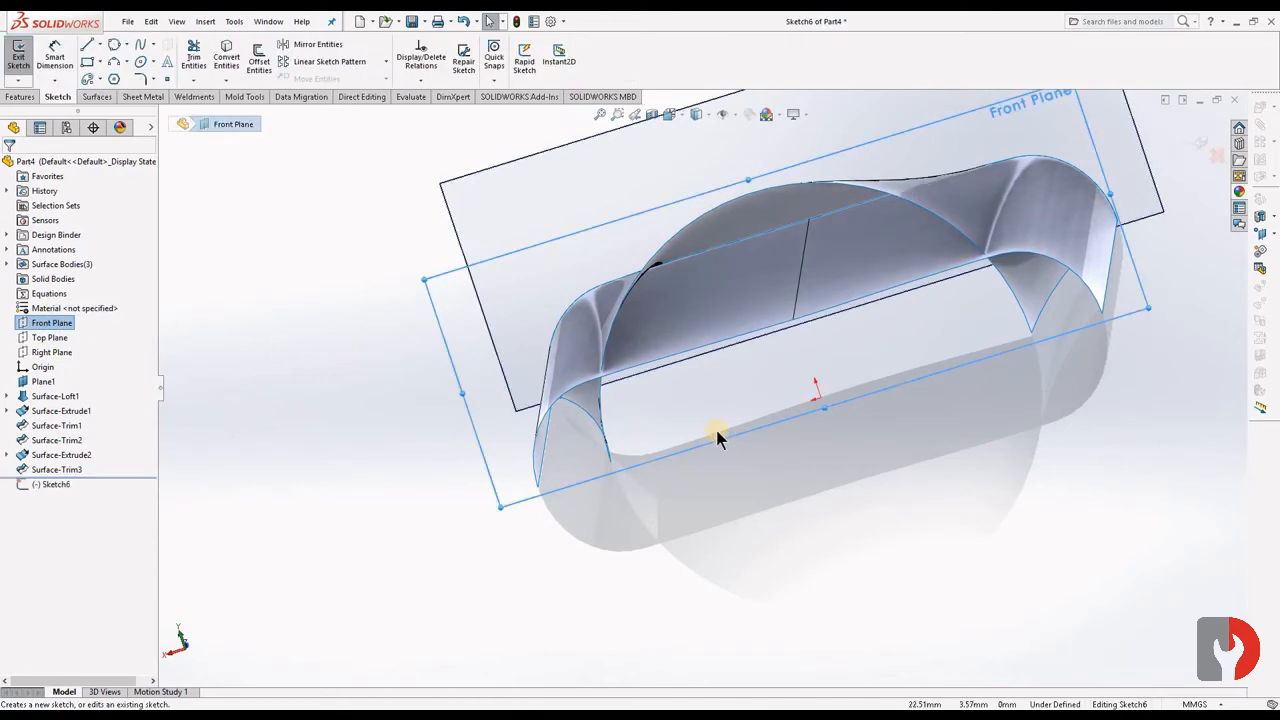
{"action": "key", "text": "ctrl+8"}
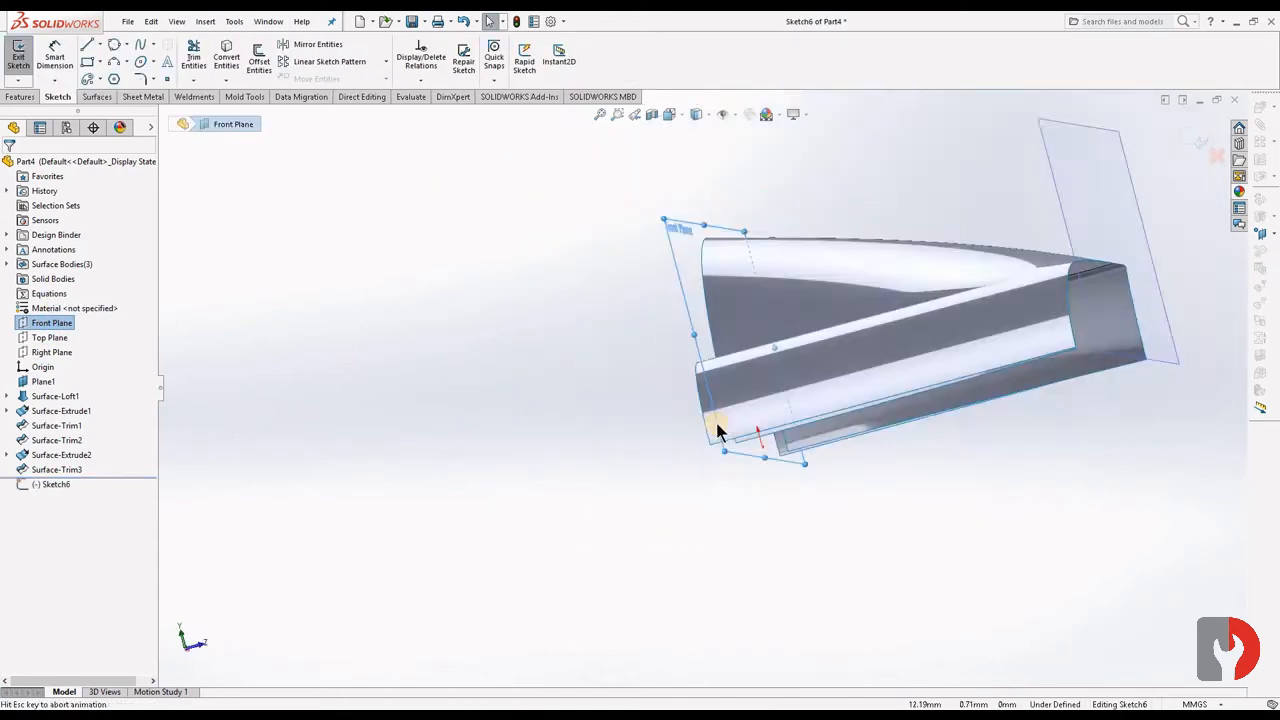
{"action": "middle_click_drag", "start_coordinate": [891, 514], "coordinate": [783, 442]}
{"action": "key", "text": "space"}
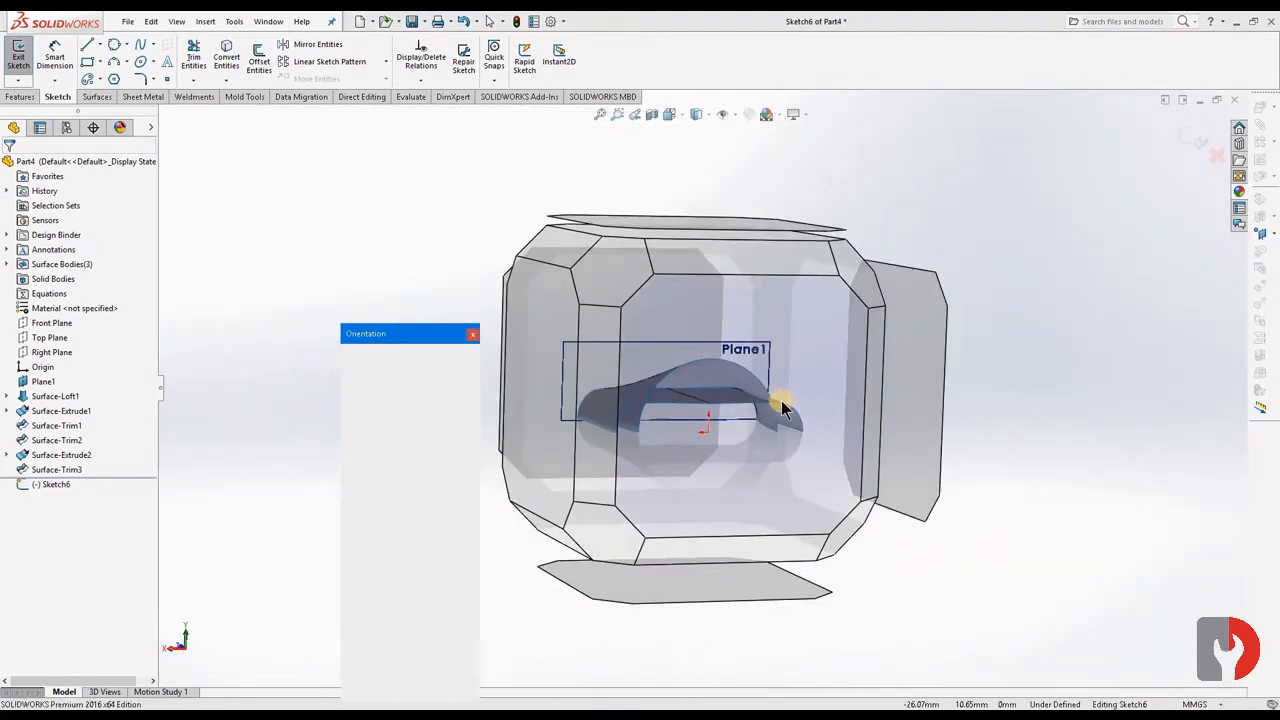
{"action": "left_click", "coordinate": [777, 403]}
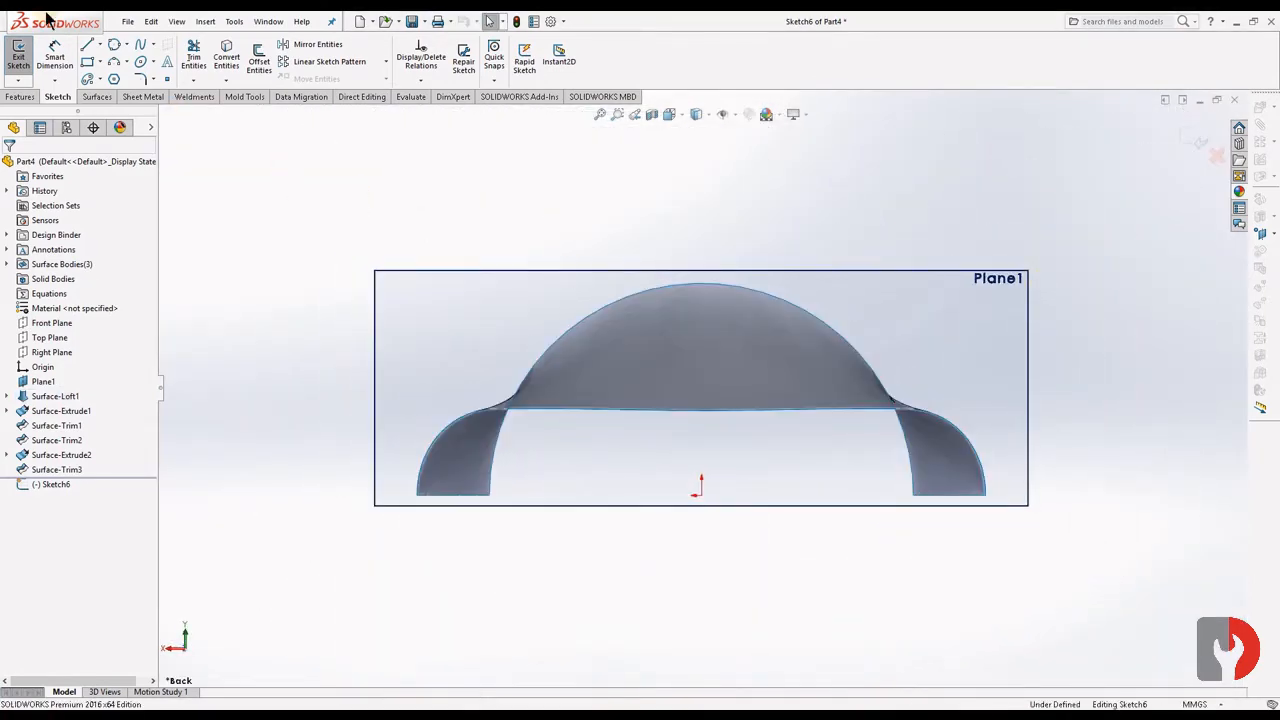
- Draw an upper semicircular centrepoint arc centred on the origin and dimension its radius to 22.5 mm
{"action": "left_click", "coordinate": [126, 46]}
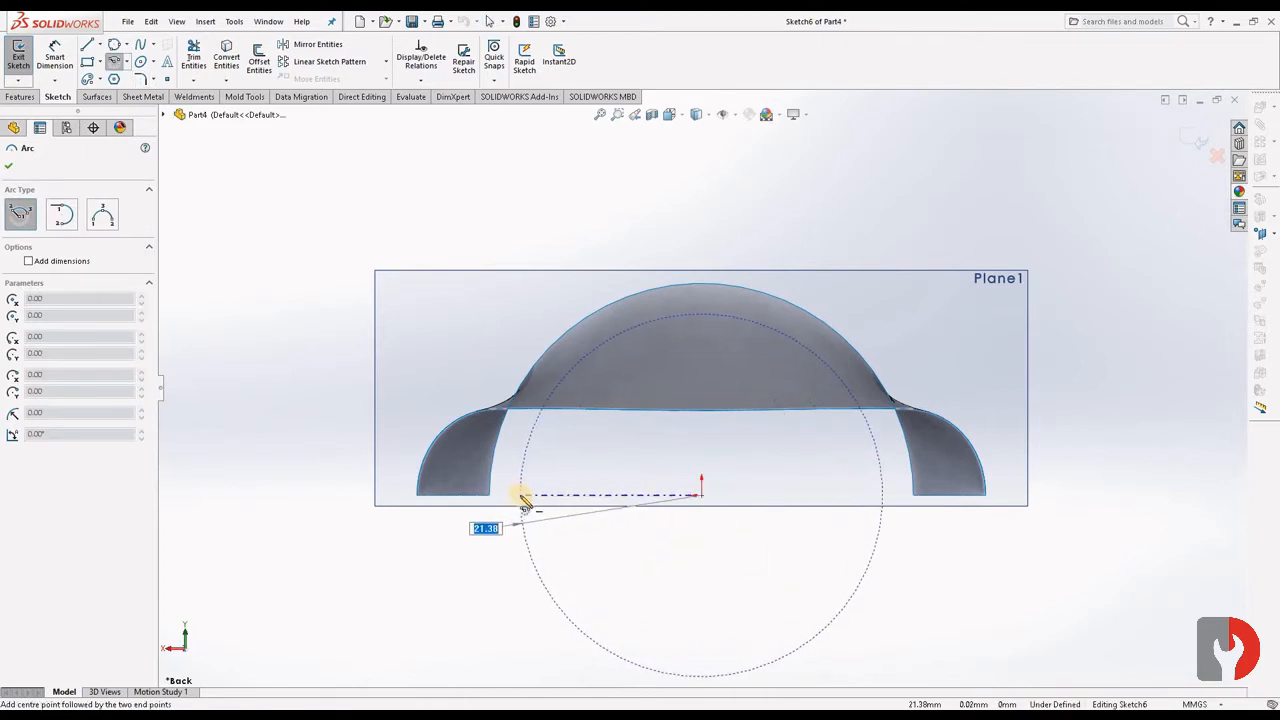
{"action": "left_click", "coordinate": [883, 496]}
{"action": "key", "text": "Escape"}
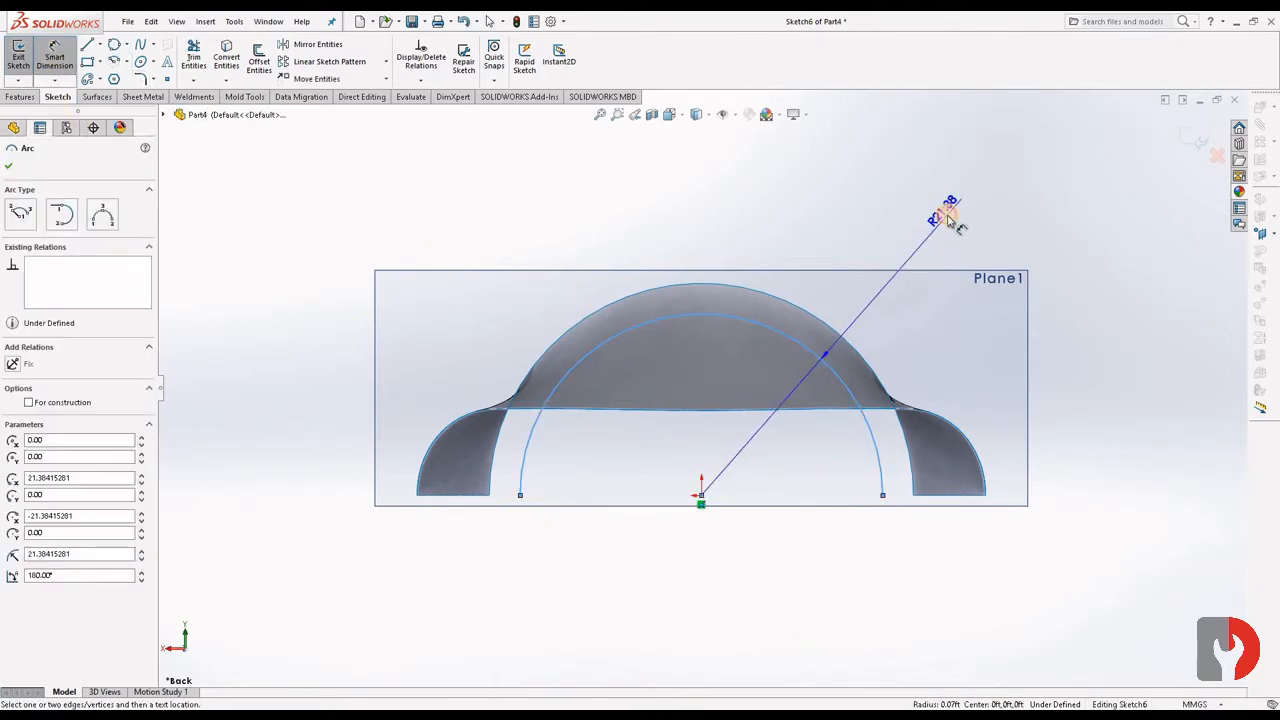
{"action": "left_click", "coordinate": [947, 217]}
{"action": "type", "text": "22."}
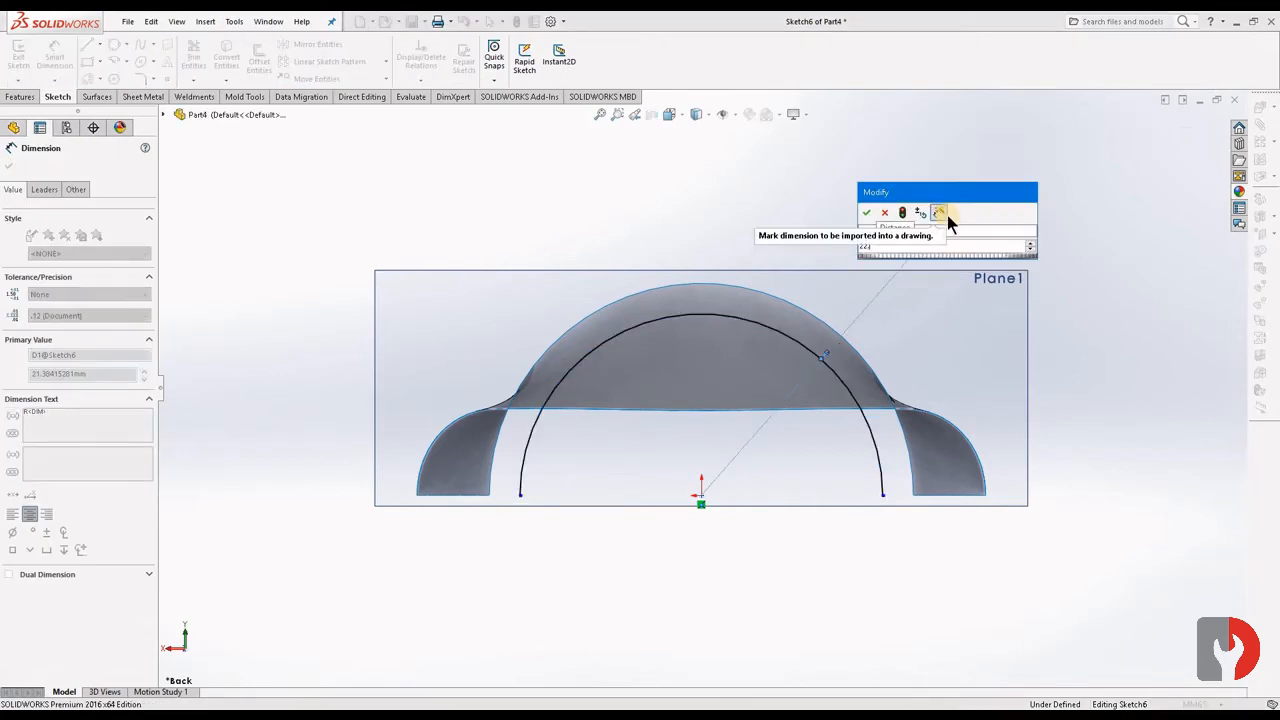
{"action": "type", "text": "5"}
{"action": "key", "text": "Return"}
{"action": "left_click", "coordinate": [1100, 208]}
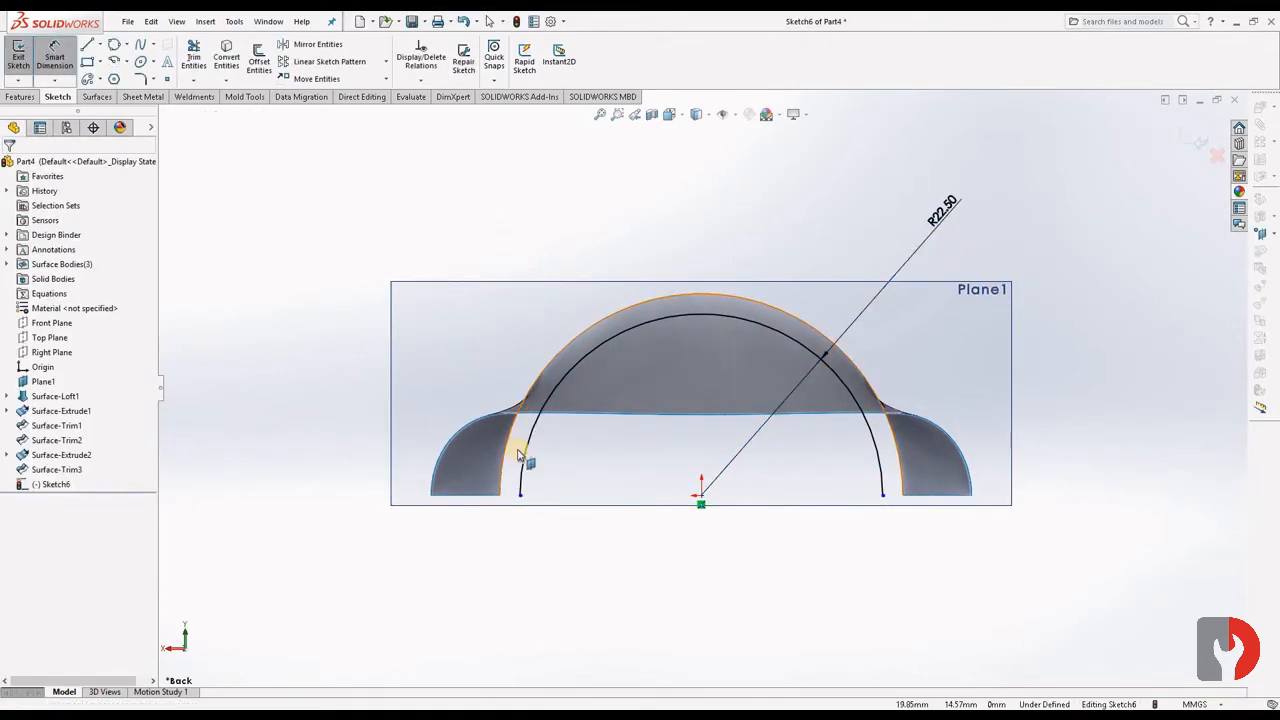
- Apply a horizontal relation between the arc's two endpoints and the origin, and close the sketch
{"action": "left_click", "coordinate": [520, 496]}
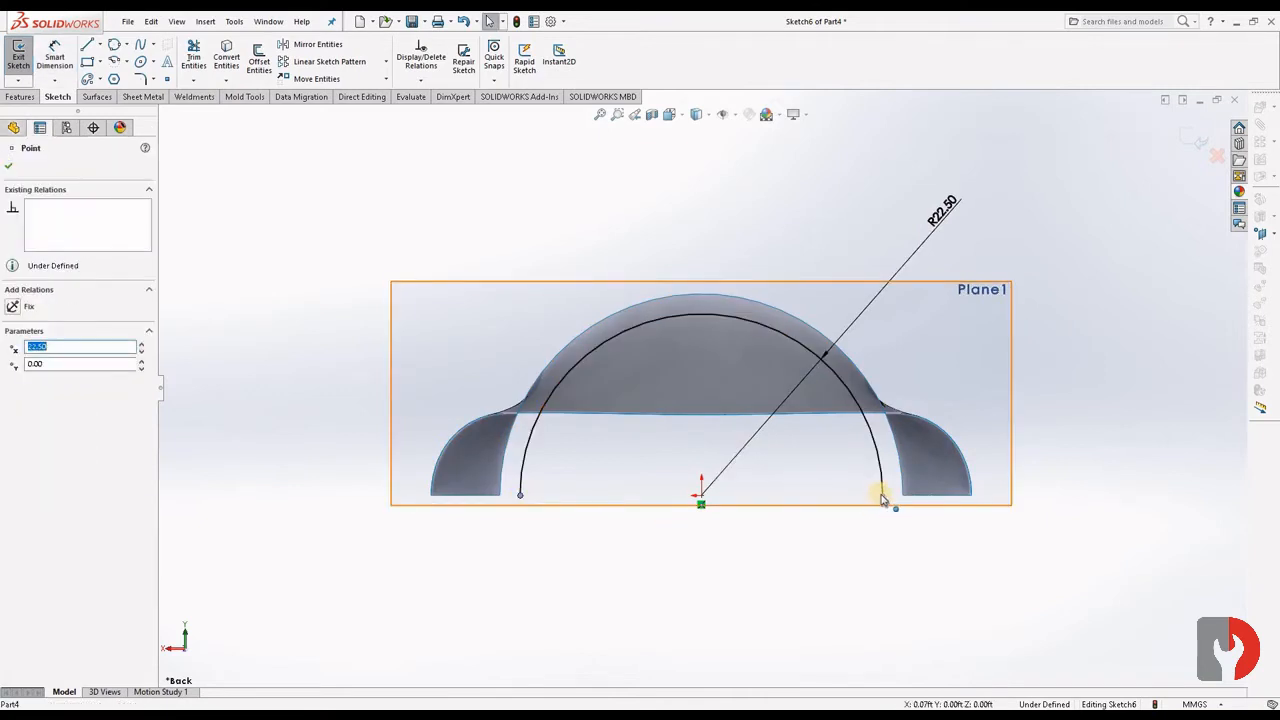
{"action": "left_click", "coordinate": [701, 495], "text": "ctrl"}
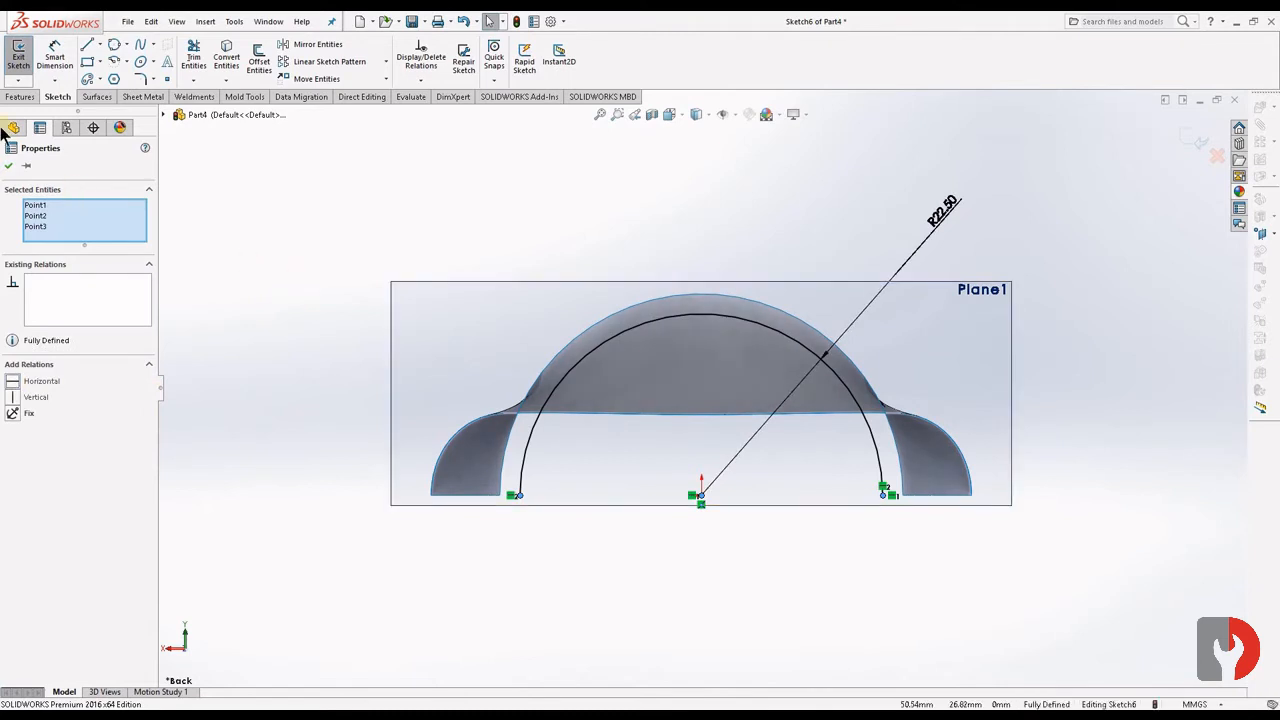
{"action": "left_click", "coordinate": [530, 143]}
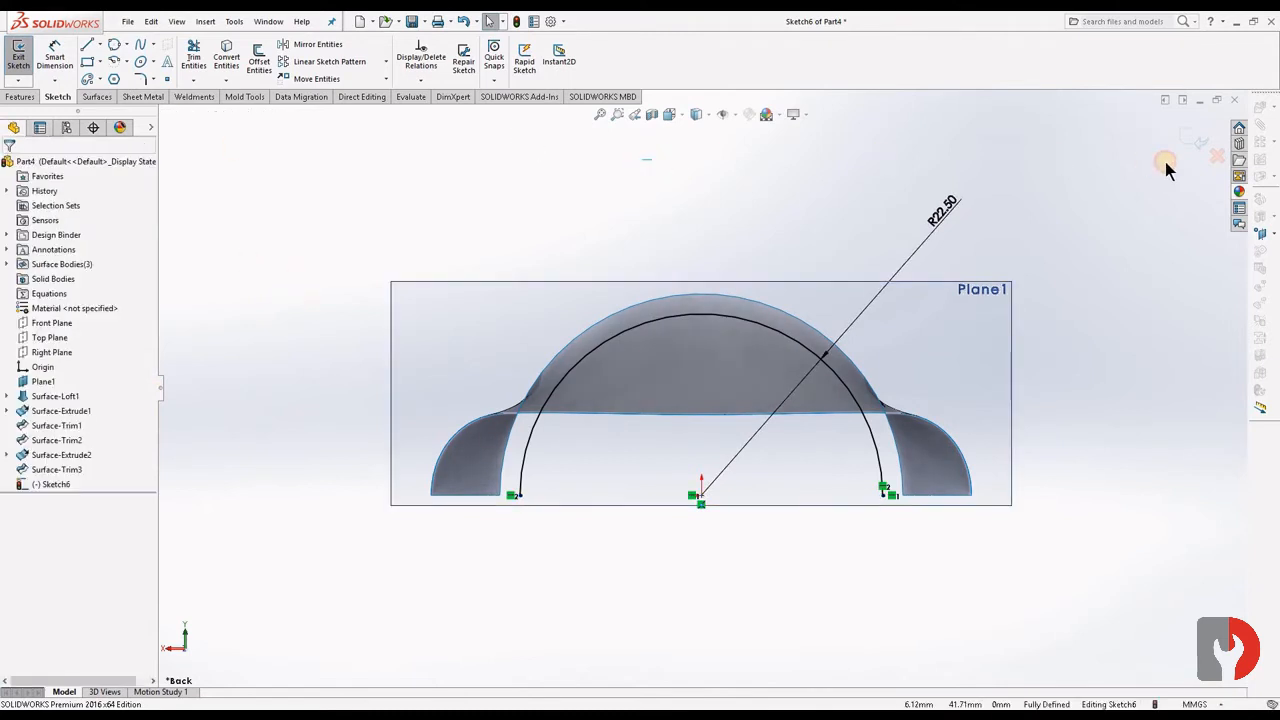
{"action": "left_click", "coordinate": [1197, 141]}
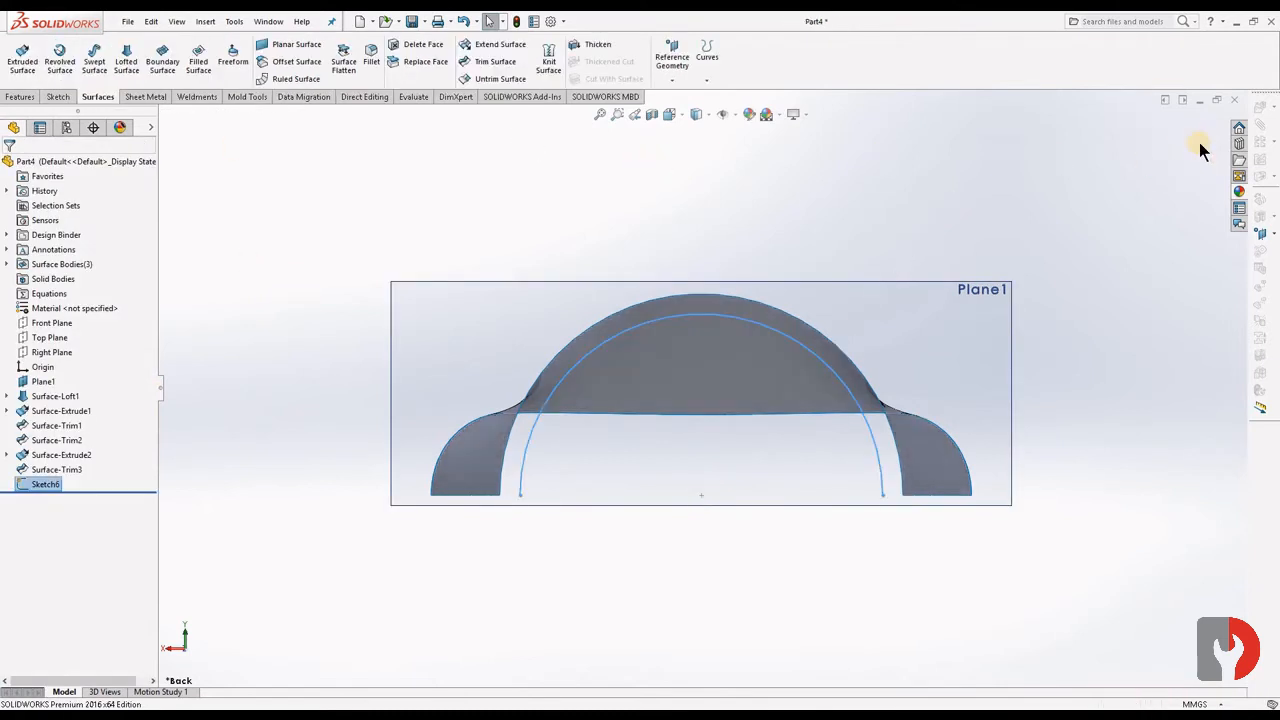
- Extrude the semicircular arc as a 47 mm blind surface through the loft toward Plane1
{"action": "middle_click_drag", "start_coordinate": [1114, 430], "coordinate": [765, 420]}
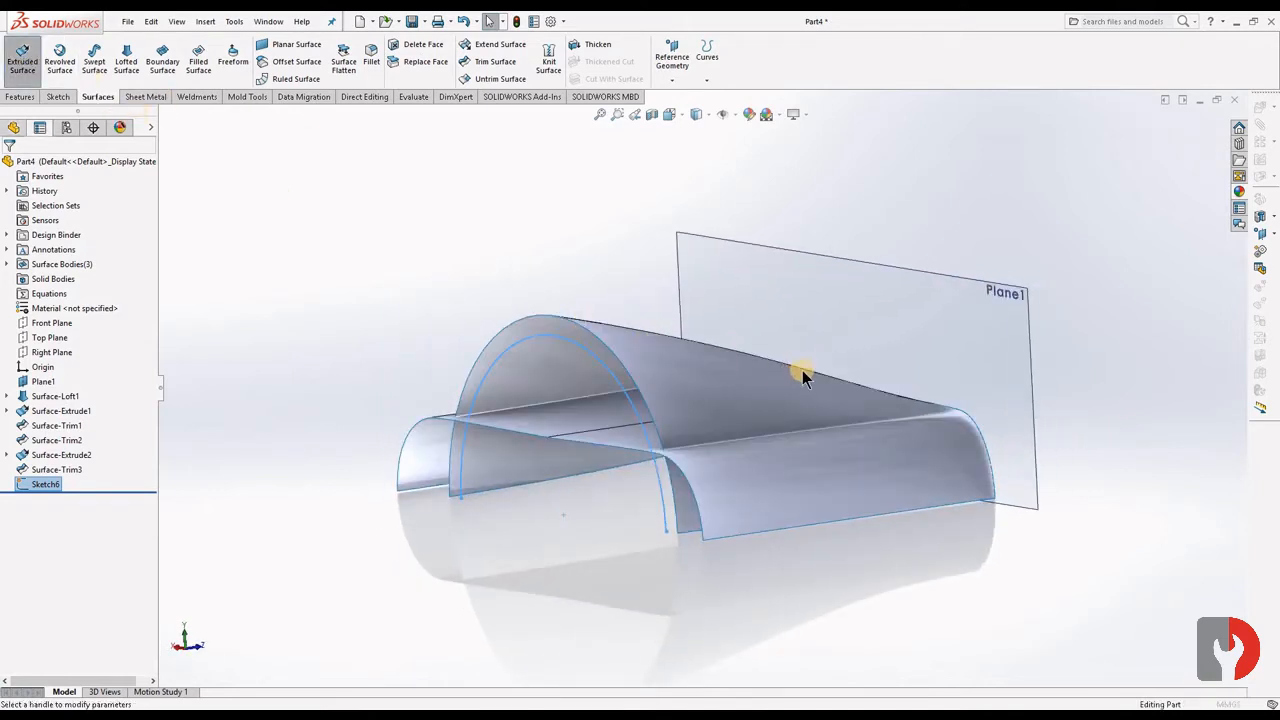
{"action": "middle_click_drag", "start_coordinate": [708, 407], "coordinate": [672, 415]}
{"action": "left_click", "coordinate": [8, 166]}
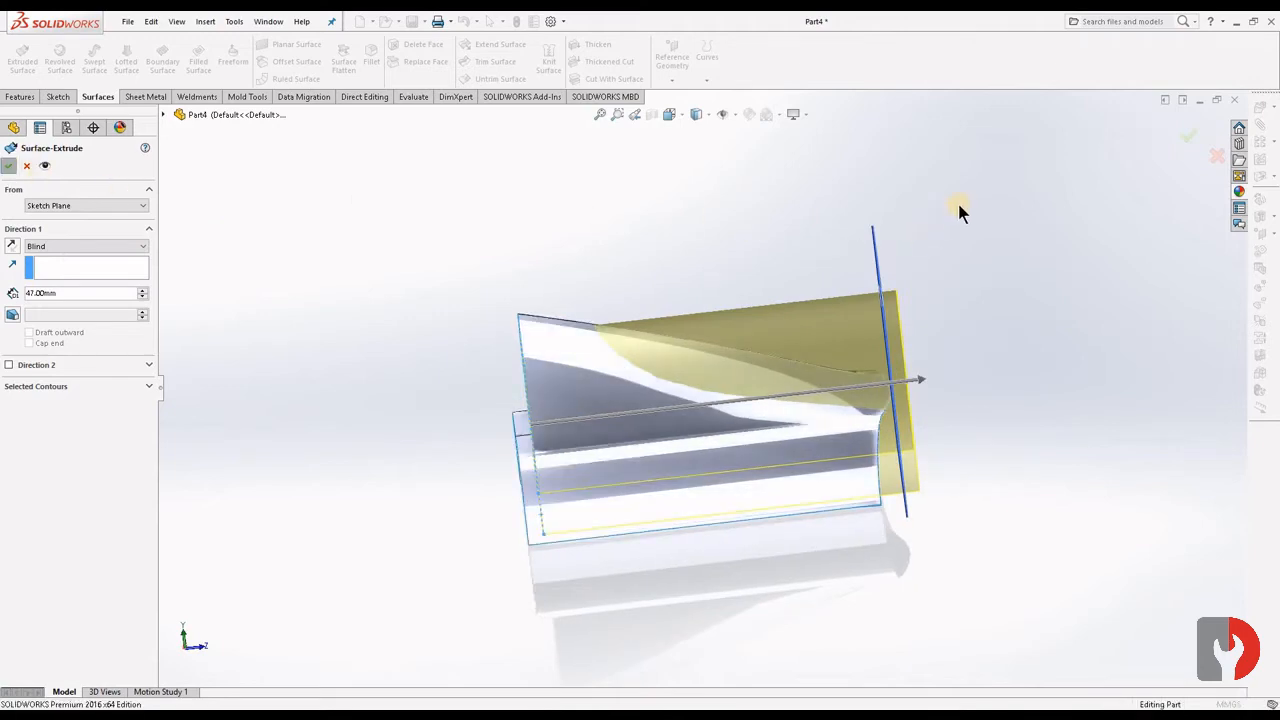
- Start a standard trim with the loft as the trim tool and mark the semicircular extrusion's part above the loft for removal
{"action": "mouse_move", "coordinate": [986, 450]}
{"action": "middle_mouse_down"}
{"action": "mouse_move", "coordinate": [1003, 486]}
{"action": "mouse_move", "coordinate": [1120, 437]}
{"action": "mouse_move", "coordinate": [1006, 443]}
{"action": "mouse_move", "coordinate": [989, 480]}
{"action": "mouse_move", "coordinate": [621, 180]}
{"action": "middle_mouse_up"}
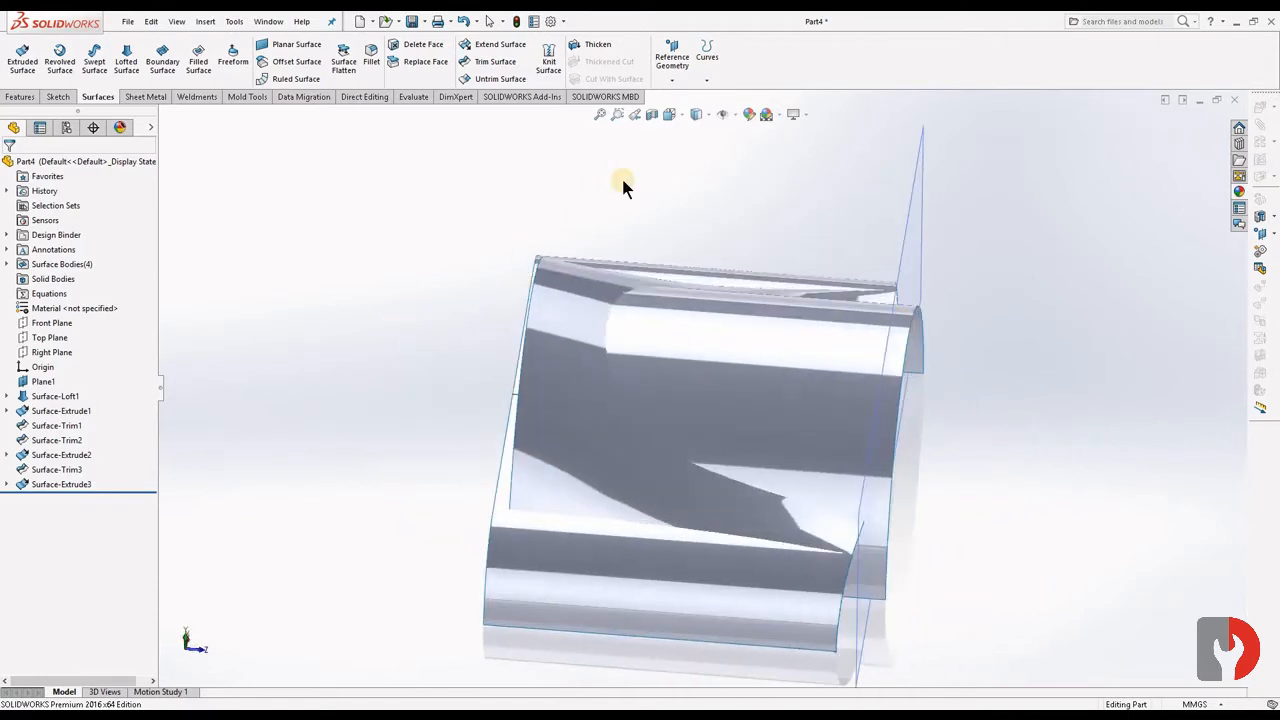
{"action": "left_click", "coordinate": [573, 412]}
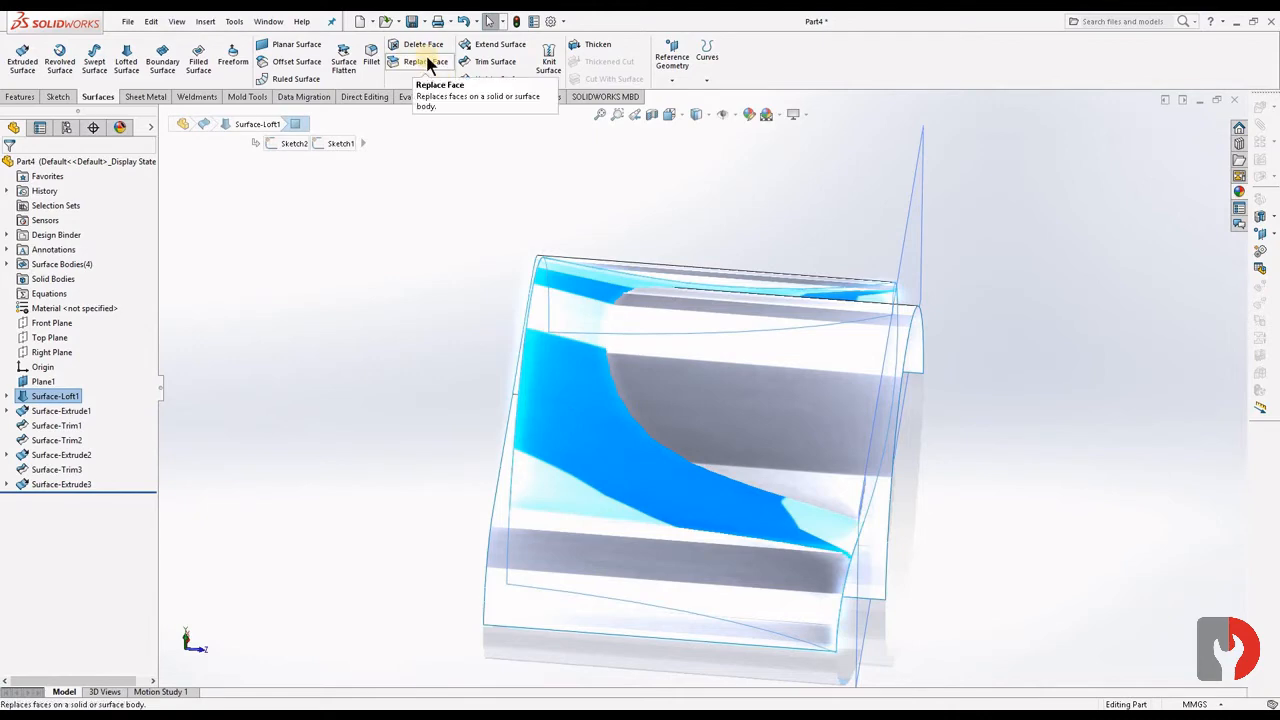
{"action": "left_click", "coordinate": [497, 70]}
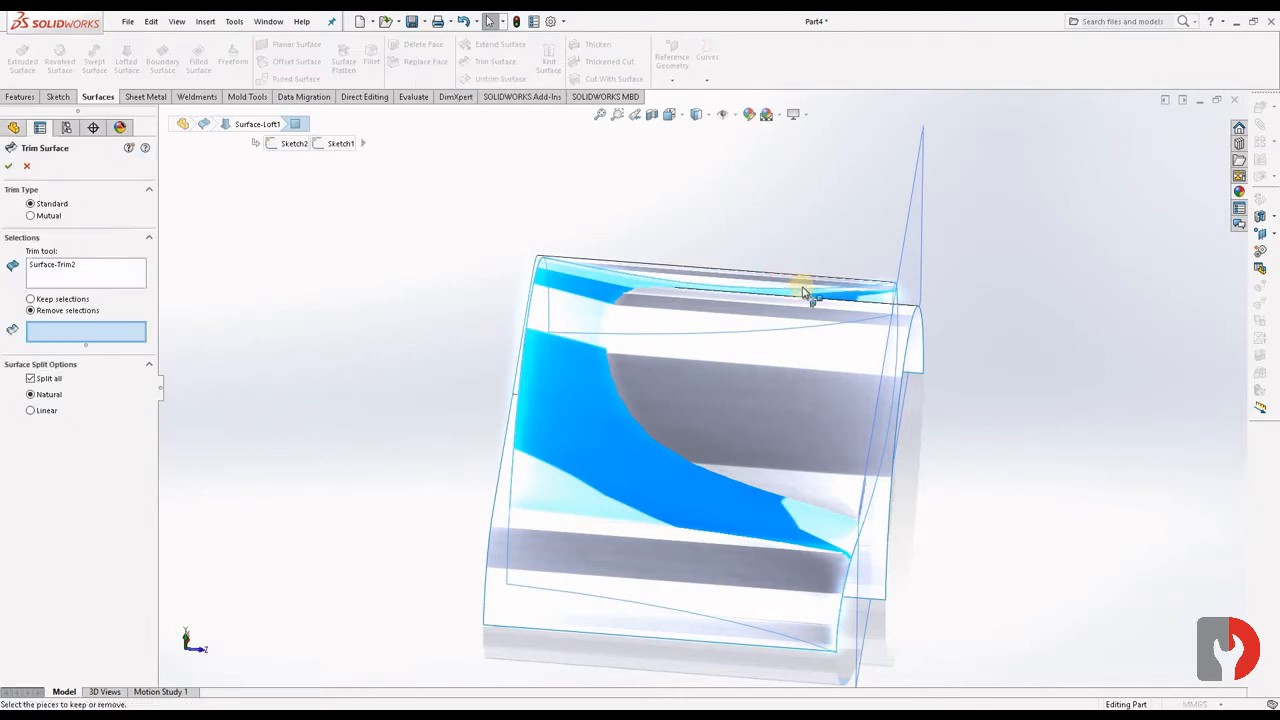
{"action": "left_click", "coordinate": [780, 380]}
- Mark the semicircular extrusion's remaining lower pieces on both sides near Plane1 for removal as well
{"action": "middle_click_drag", "start_coordinate": [1056, 314], "coordinate": [843, 451]}
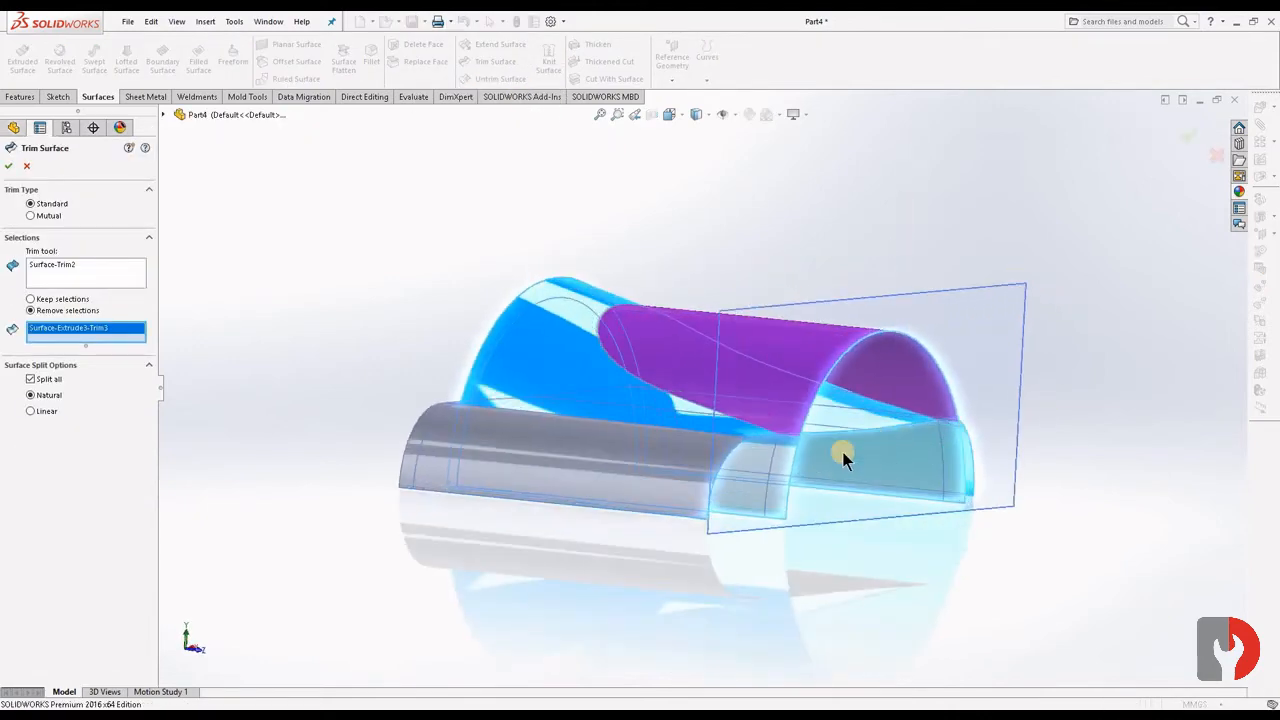
{"action": "left_click", "coordinate": [800, 466]}
{"action": "left_click", "coordinate": [906, 485]}
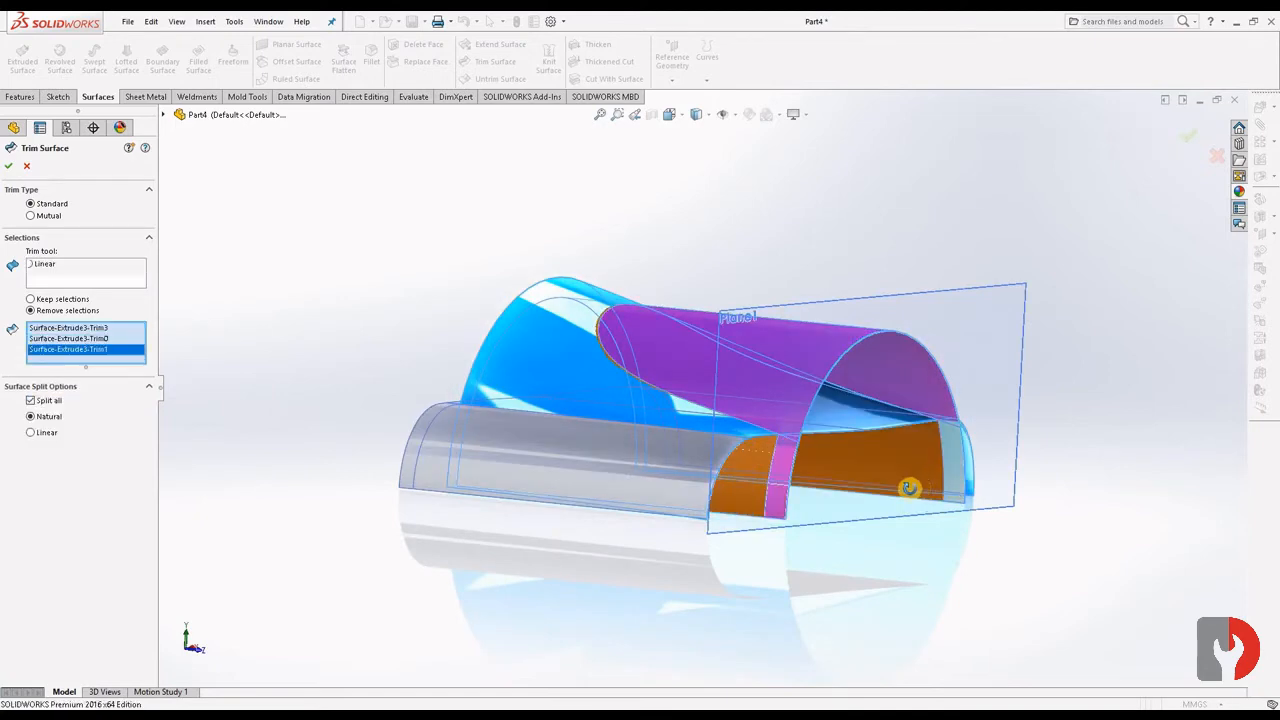
{"action": "middle_click_drag", "start_coordinate": [906, 485], "coordinate": [638, 493]}
{"action": "left_click", "coordinate": [622, 465]}
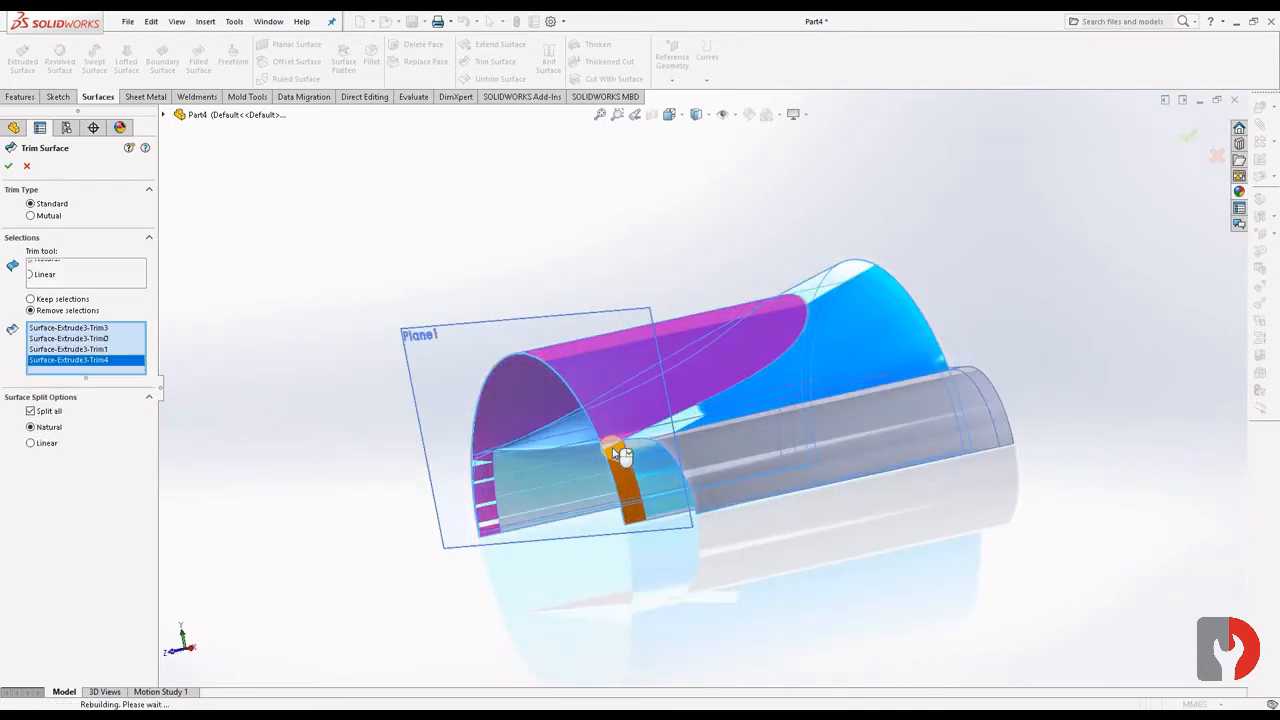
{"action": "left_click", "coordinate": [723, 466]}
{"action": "middle_click_drag", "start_coordinate": [723, 466], "coordinate": [786, 609]}
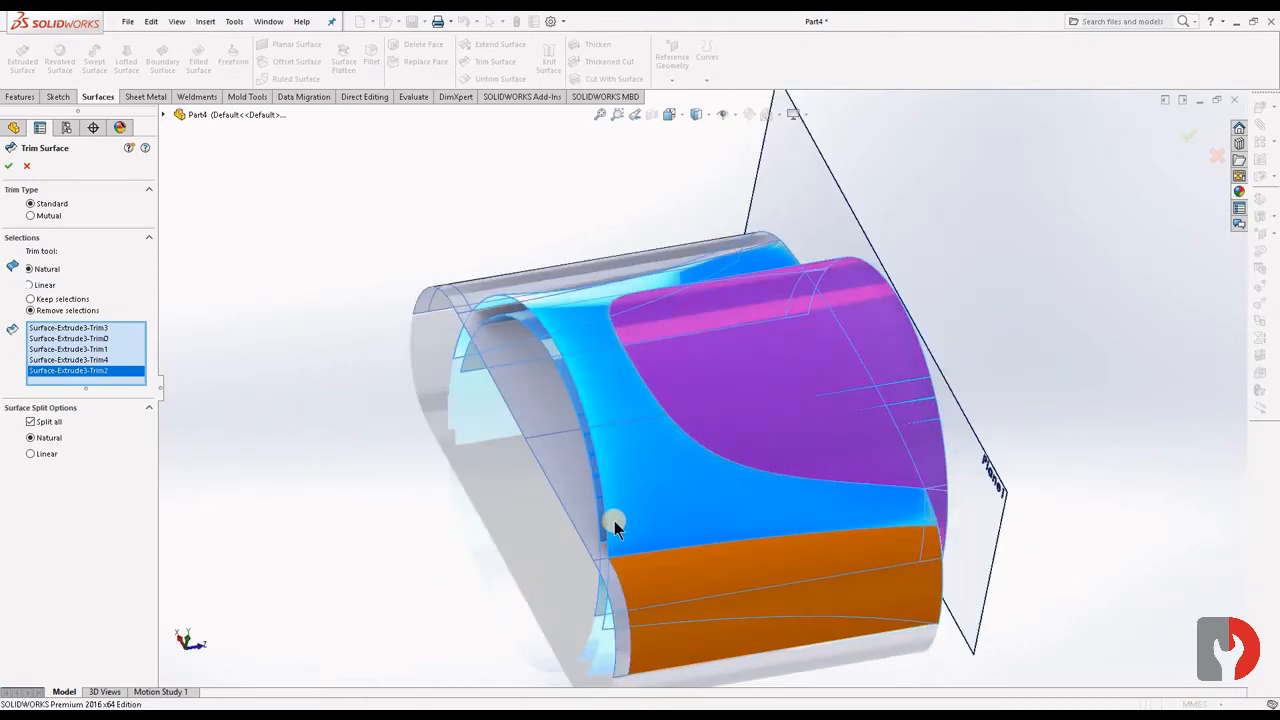
- Mark the second extrusion's two rounded side portions outside the loft for removal
{"action": "middle_click_drag", "start_coordinate": [572, 489], "coordinate": [410, 323]}
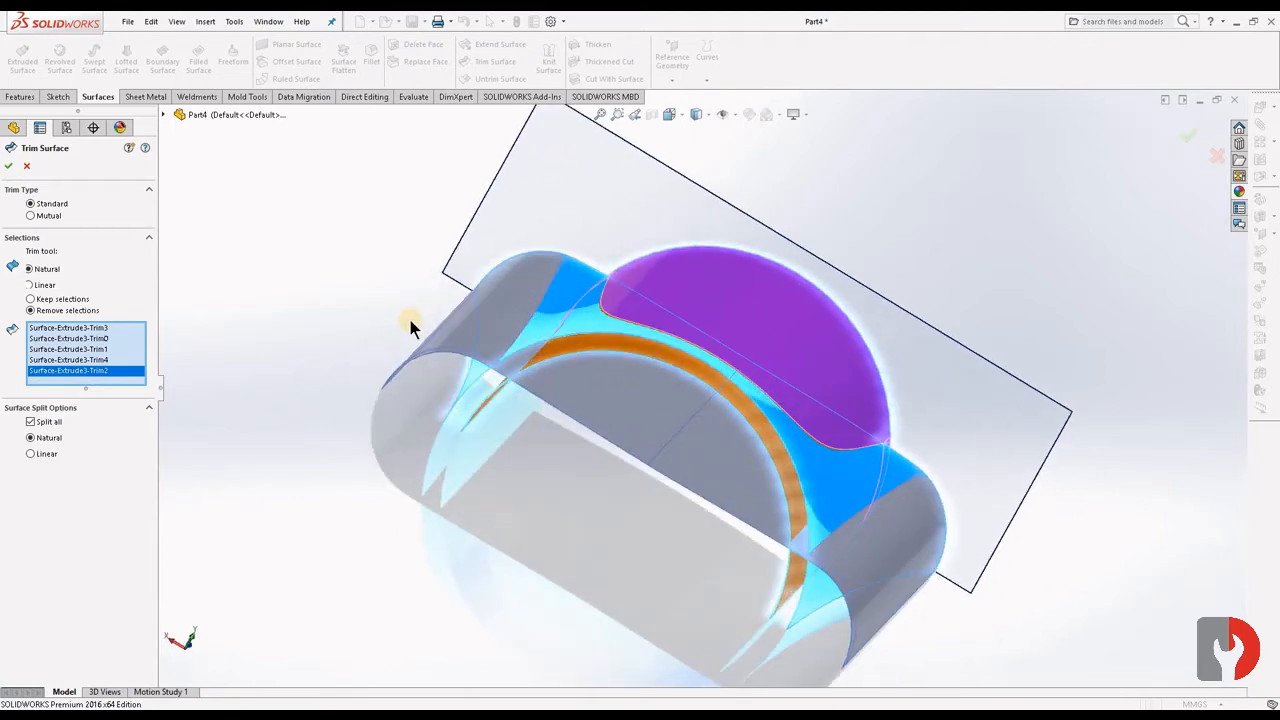
{"action": "left_click", "coordinate": [480, 315]}
{"action": "left_click", "coordinate": [836, 541]}
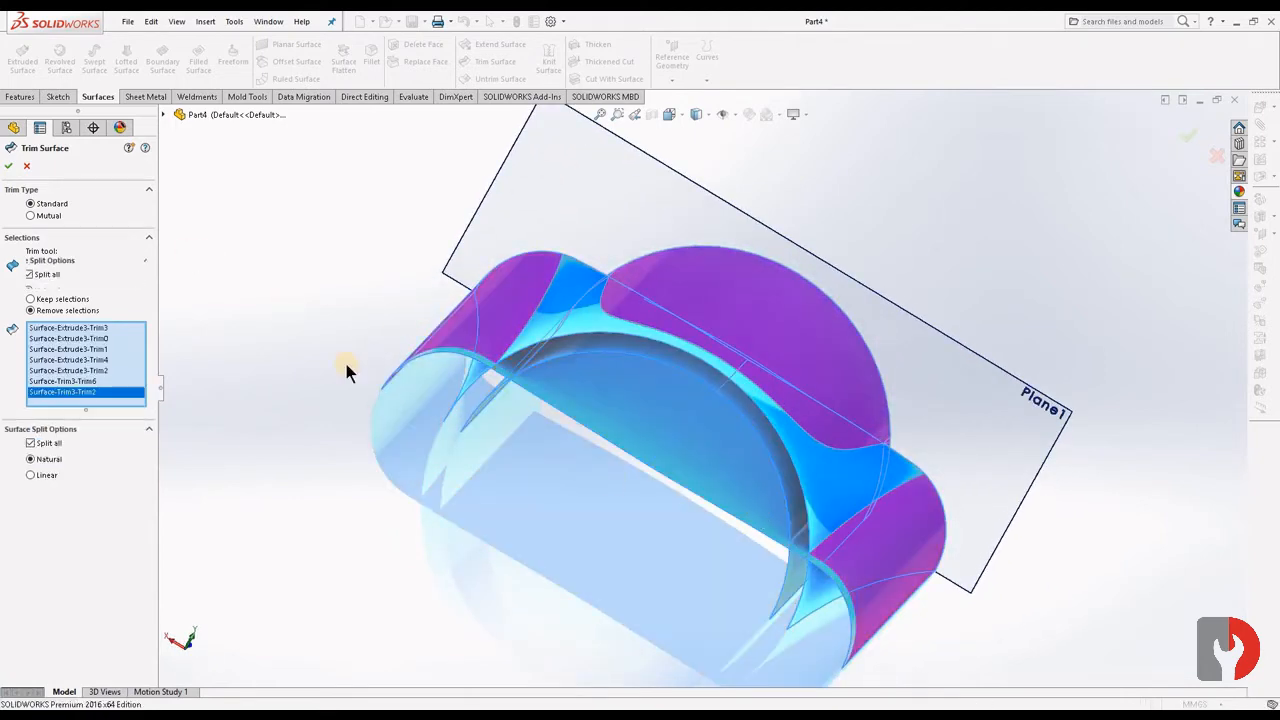
- Mark the second extrusion's two remaining narrow slivers at the side portions for removal as well and apply the trim
{"action": "left_click", "coordinate": [825, 567]}
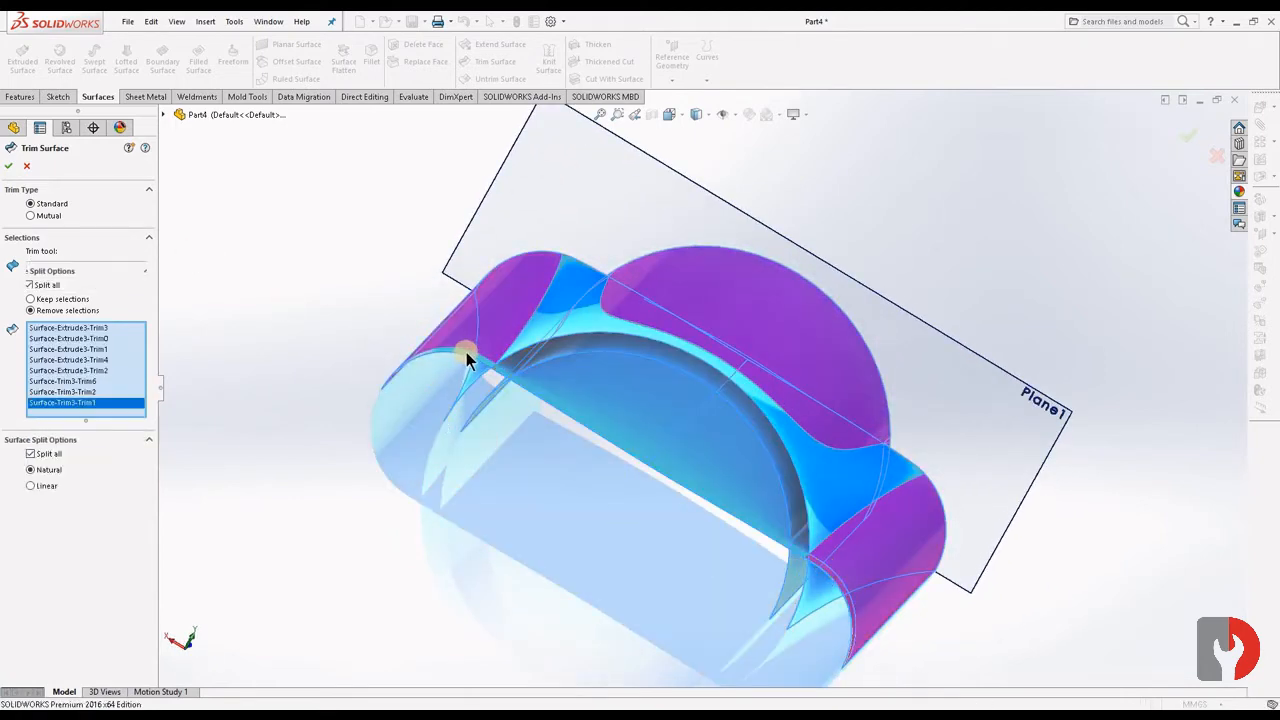
{"action": "scroll", "coordinate": [814, 563], "scroll_direction": "down", "scroll_amount": 7}
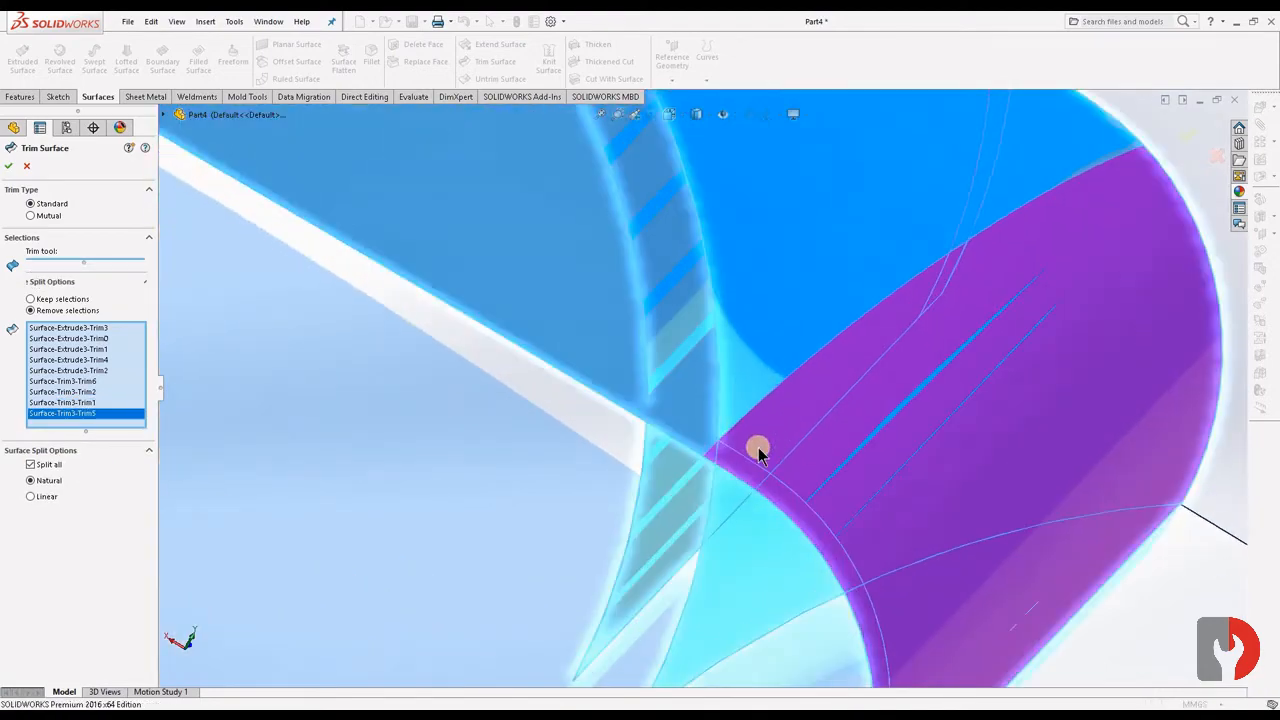
{"action": "middle_click_drag", "start_coordinate": [760, 449], "coordinate": [757, 503]}
{"action": "scroll", "coordinate": [752, 482], "scroll_direction": "up", "scroll_amount": 4}
{"action": "middle_click_drag", "start_coordinate": [720, 406], "coordinate": [530, 350]}
{"action": "left_click", "coordinate": [9, 166]}
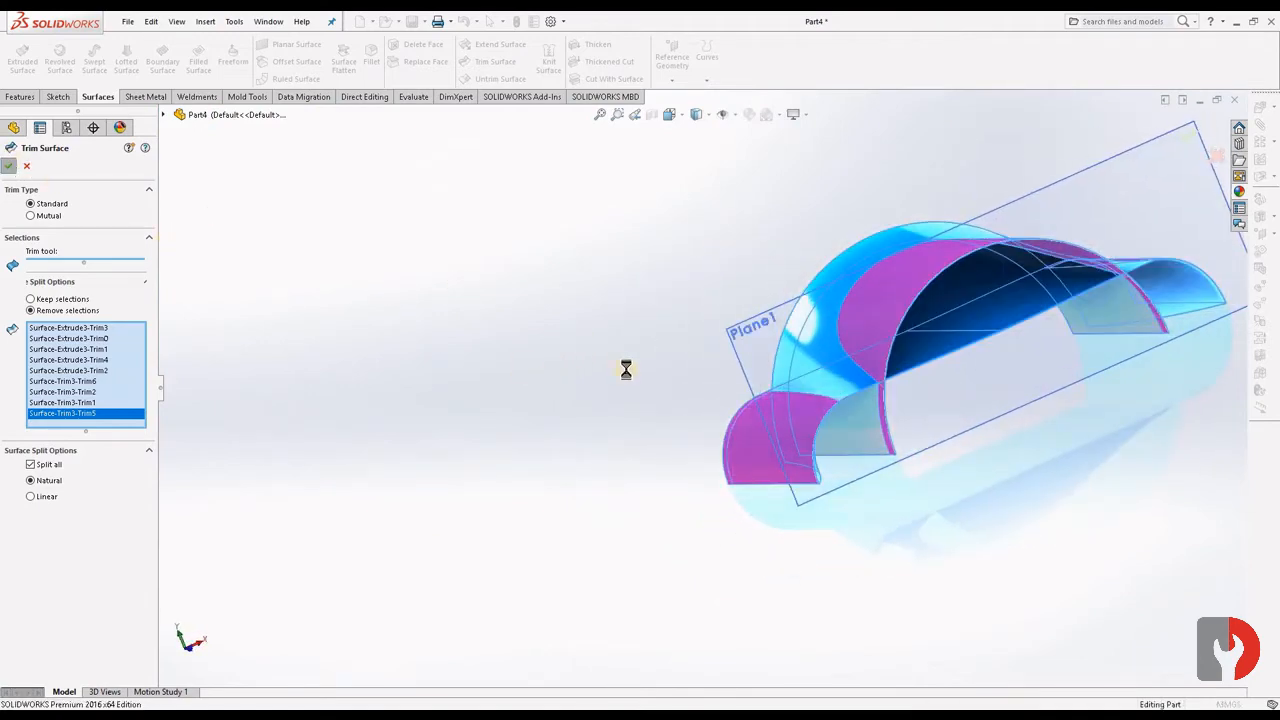
- Trim the semicircular extrusion with the flat second extrusion as the tool, removing its two side pieces below the flat surface
{"action": "middle_click_drag", "start_coordinate": [1021, 505], "coordinate": [995, 423]}
{"action": "scroll", "coordinate": [1030, 397], "scroll_direction": "down", "scroll_amount": 3}
{"action": "middle_click_drag", "start_coordinate": [1057, 363], "coordinate": [417, 371]}
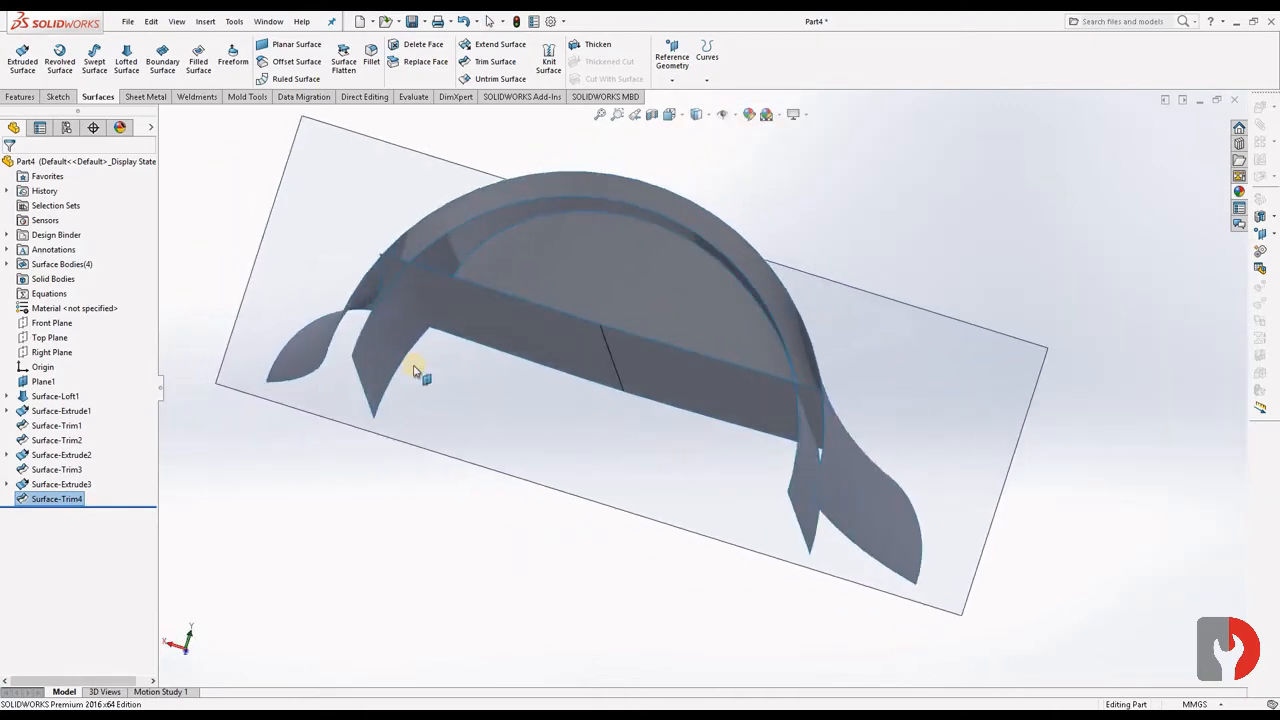
{"action": "scroll", "coordinate": [430, 368], "scroll_direction": "down", "scroll_amount": 3}
{"action": "middle_click_drag", "start_coordinate": [508, 349], "coordinate": [541, 270]}
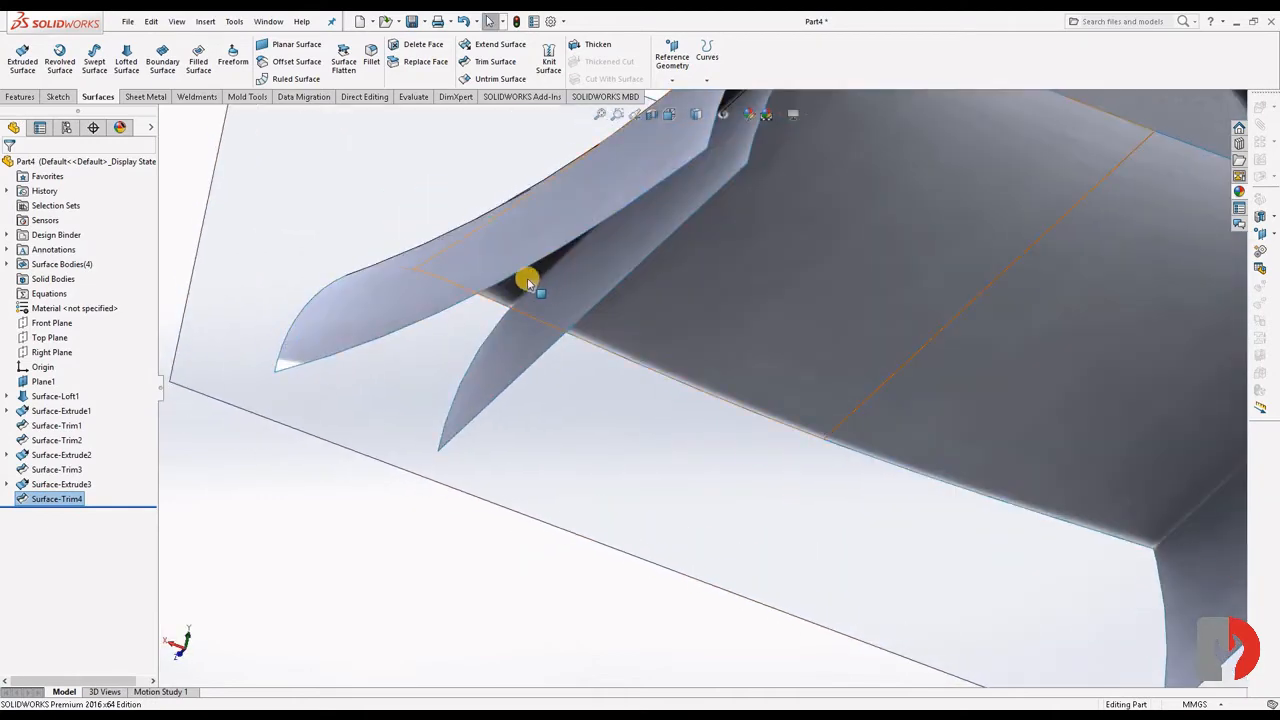
{"action": "left_click", "coordinate": [528, 283]}
{"action": "scroll", "coordinate": [580, 331], "scroll_direction": "up", "scroll_amount": 5}
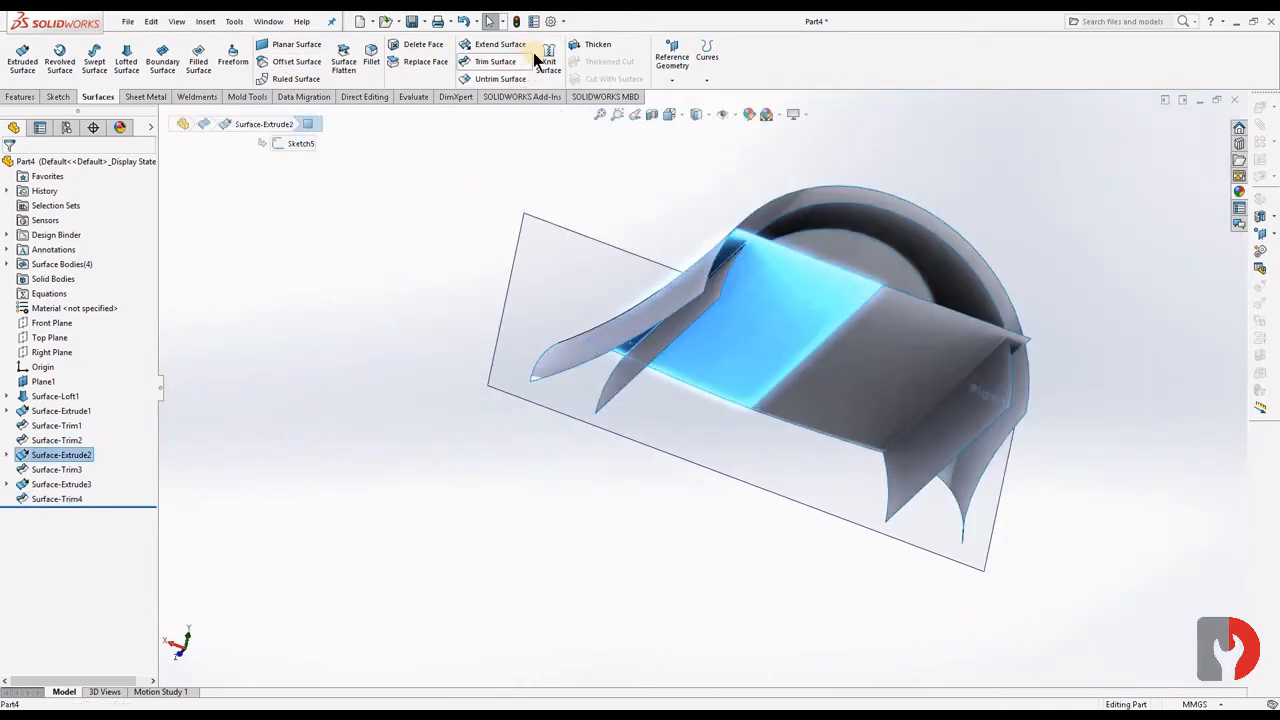
{"action": "left_click", "coordinate": [765, 374]}
{"action": "middle_click_drag", "start_coordinate": [765, 374], "coordinate": [700, 410]}
{"action": "left_click", "coordinate": [1022, 420]}
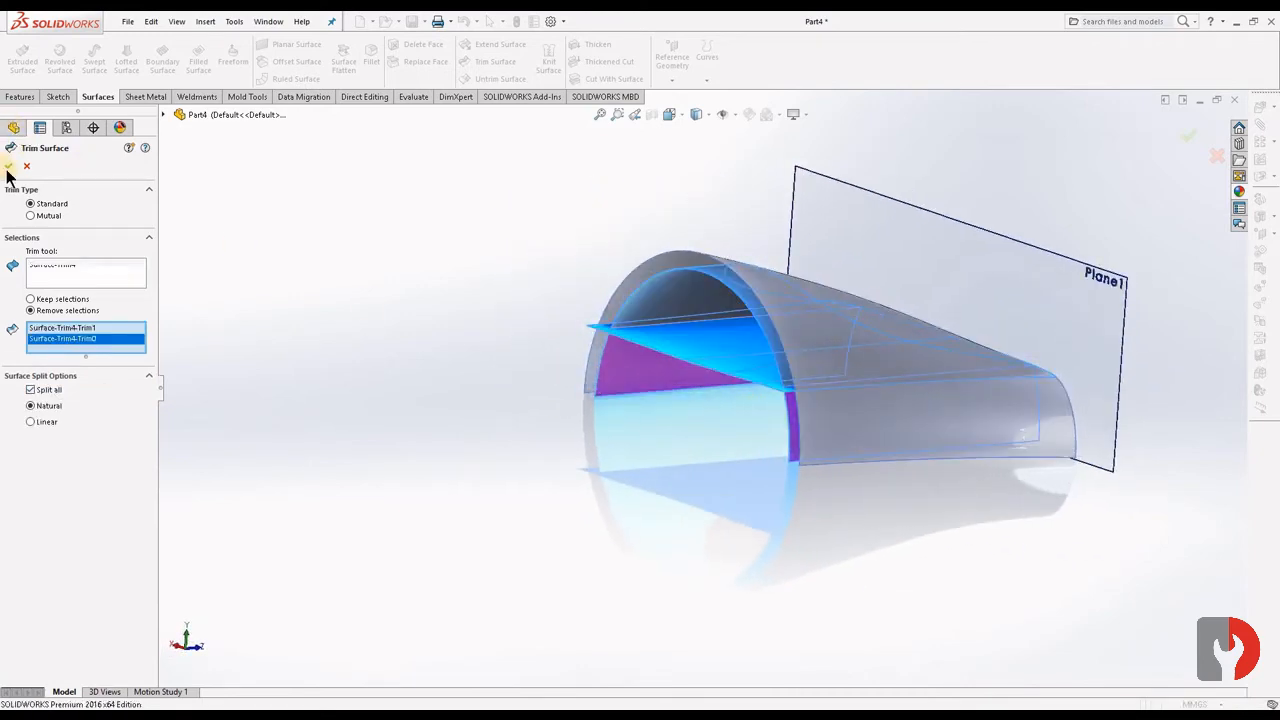
{"action": "key", "text": "Return"}
- Trim the flat second extrusion with the semicircular extrusion as the tool, removing its wide middle portion and the adjoining small pieces
{"action": "scroll", "coordinate": [737, 371], "scroll_direction": "down", "scroll_amount": 10}
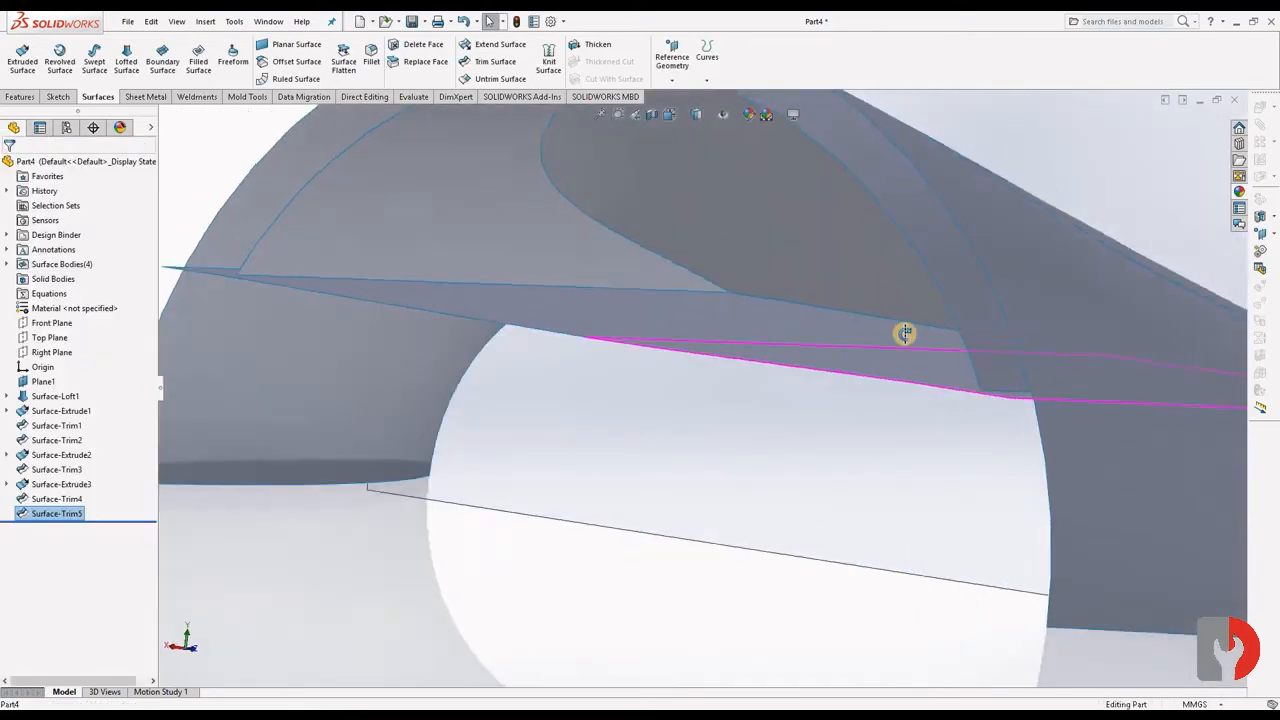
{"action": "middle_click_drag", "start_coordinate": [905, 333], "coordinate": [846, 294]}
{"action": "left_click", "coordinate": [870, 385]}
{"action": "scroll", "coordinate": [870, 385], "scroll_direction": "up", "scroll_amount": 8}
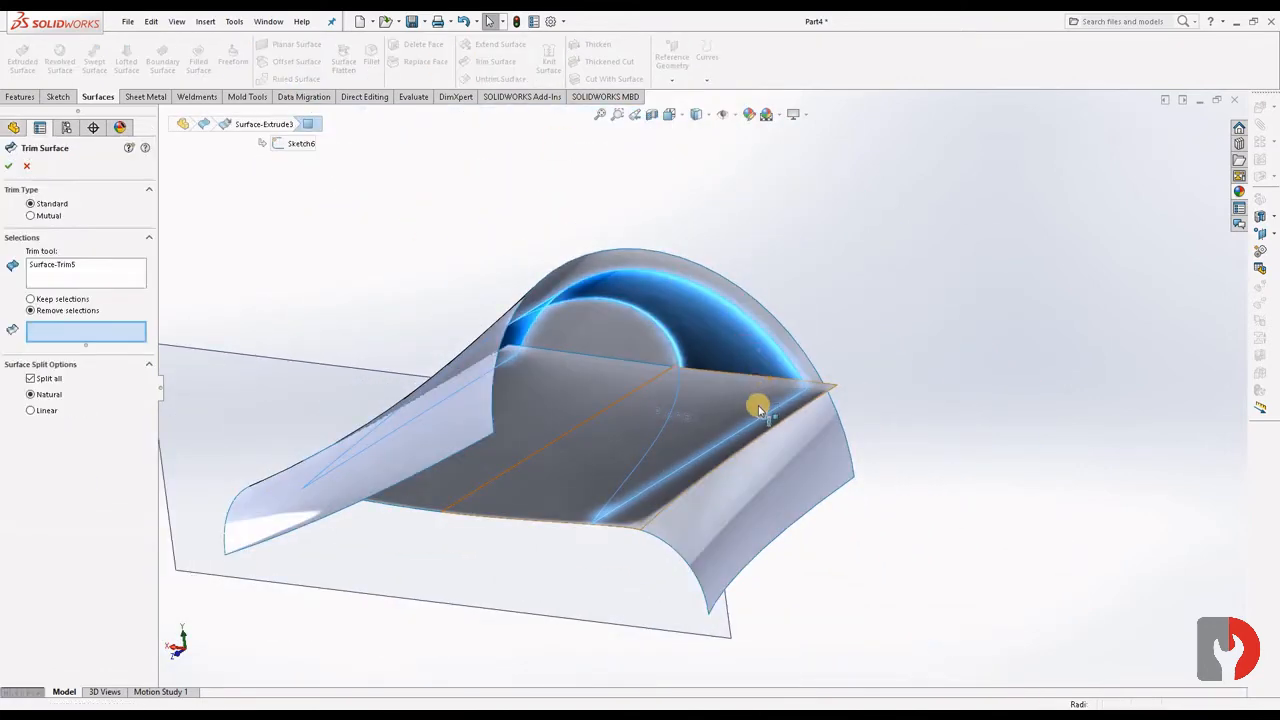
{"action": "left_click", "coordinate": [812, 394]}
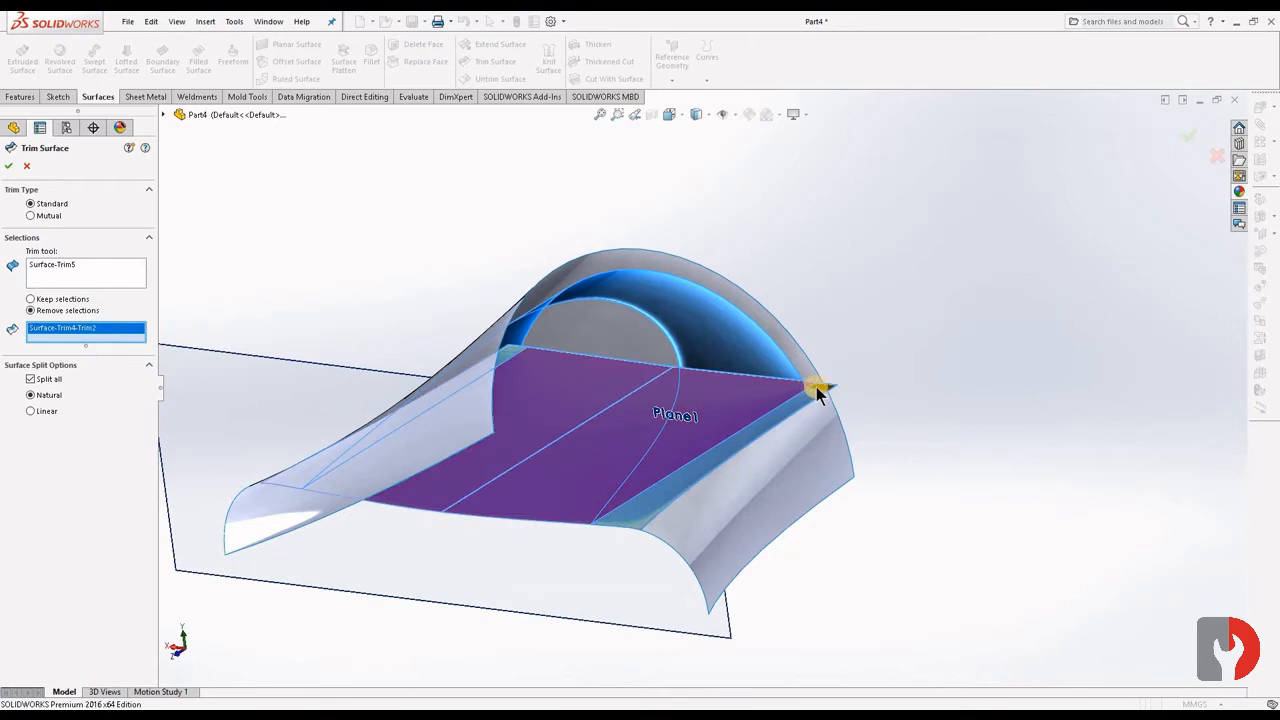
{"action": "left_click", "coordinate": [512, 352]}
{"action": "middle_click_drag", "start_coordinate": [537, 354], "coordinate": [525, 470]}
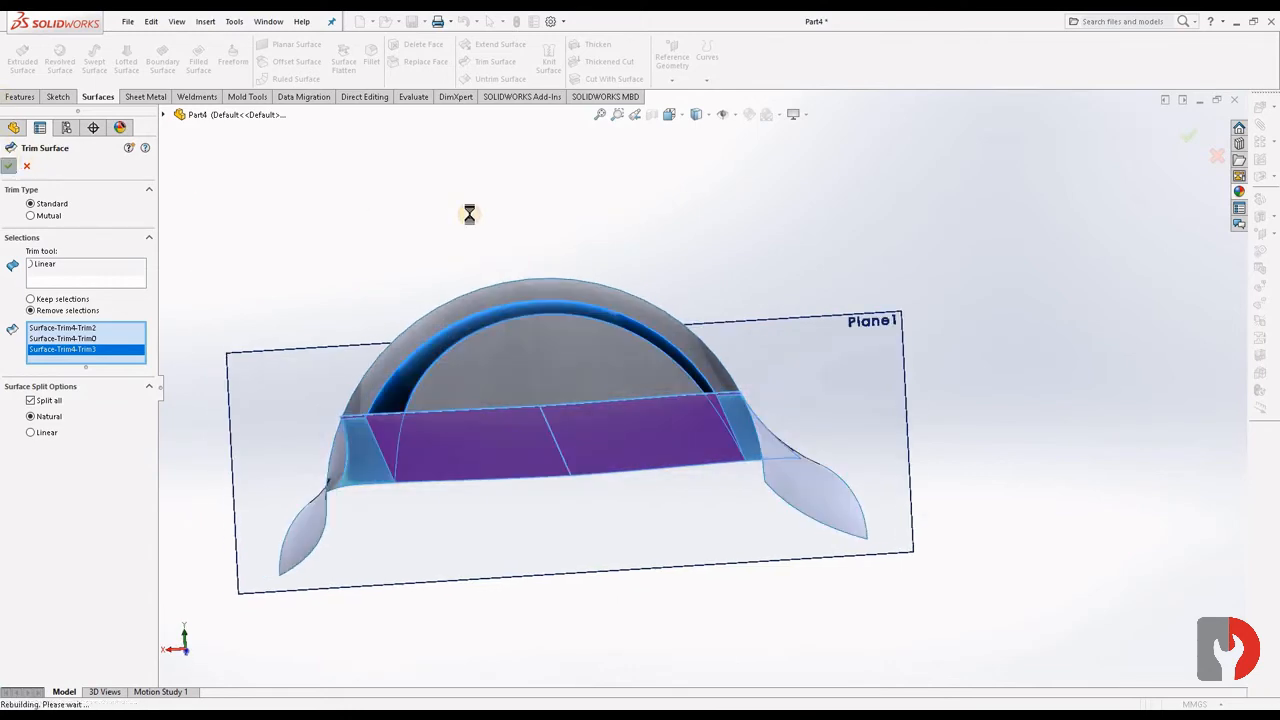
- Trim the loft with the semicircular extrusion as the tool, removing the rounded loft area inside the arch
{"action": "middle_click_drag", "start_coordinate": [609, 300], "coordinate": [505, 192]}
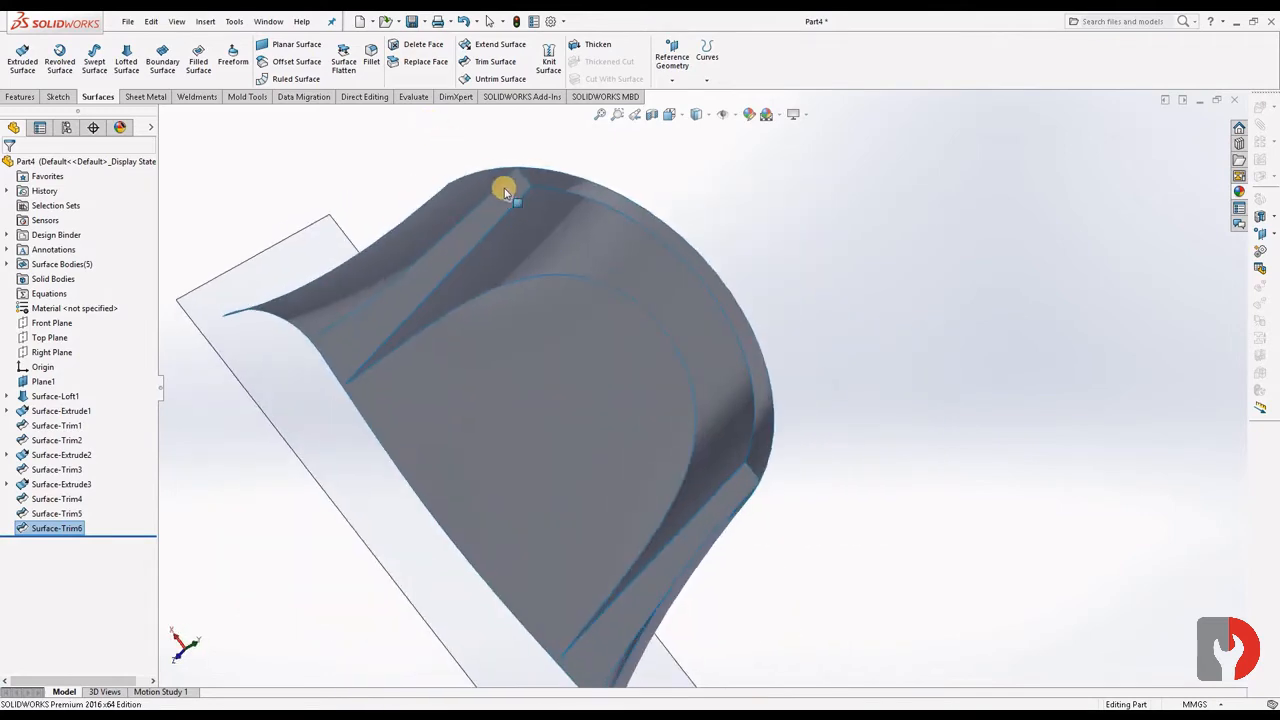
{"action": "middle_click_drag", "start_coordinate": [760, 418], "coordinate": [654, 511]}
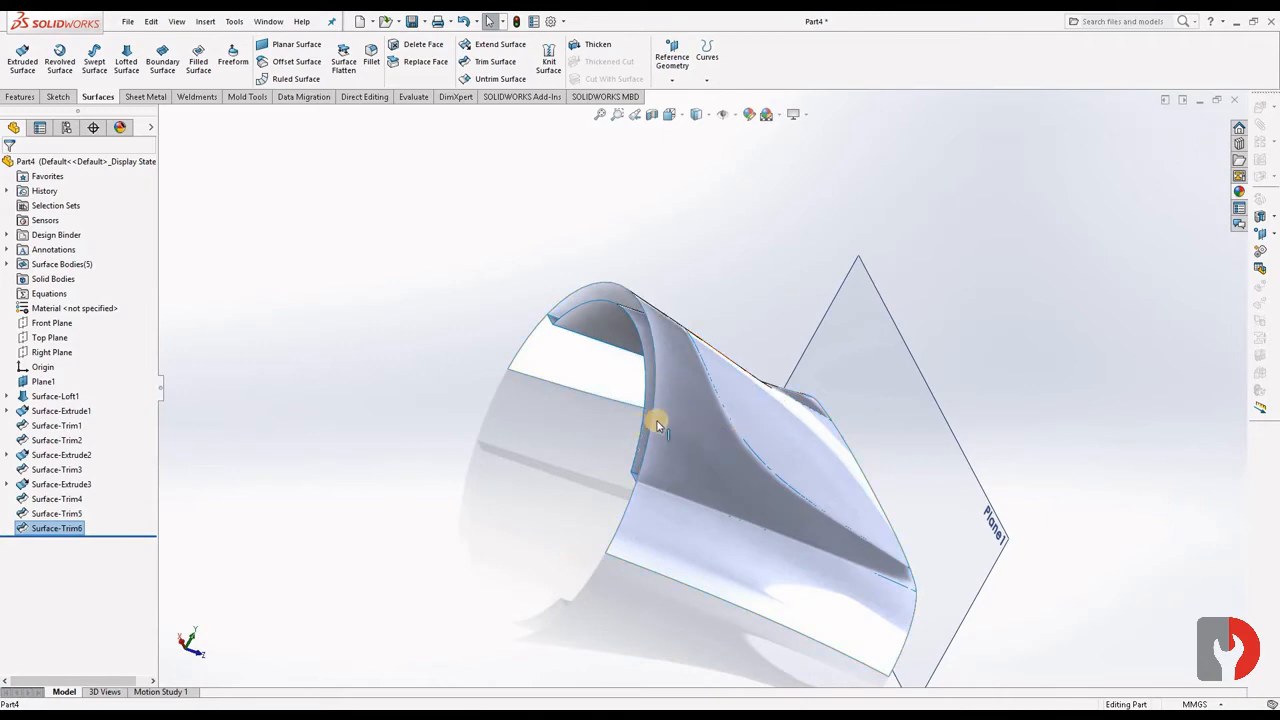
{"action": "middle_click_drag", "start_coordinate": [657, 425], "coordinate": [843, 360]}
{"action": "left_click", "coordinate": [792, 395]}
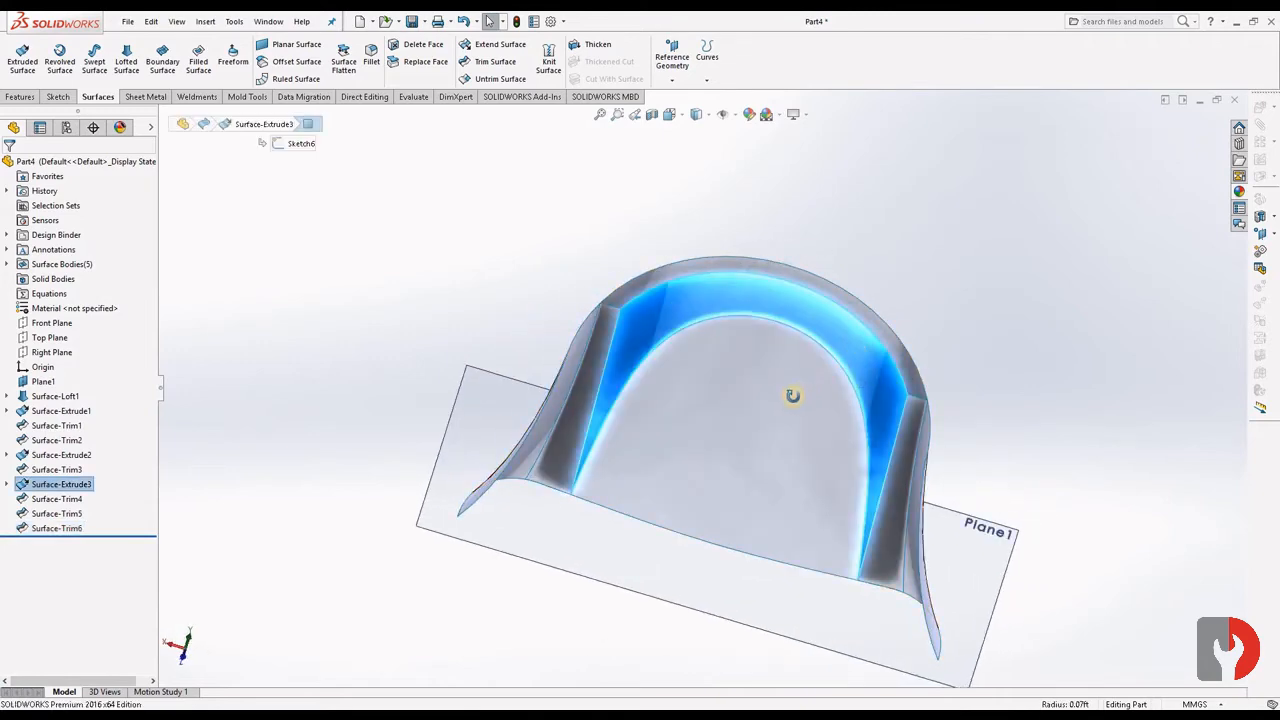
{"action": "middle_click_drag", "start_coordinate": [792, 395], "coordinate": [686, 409]}
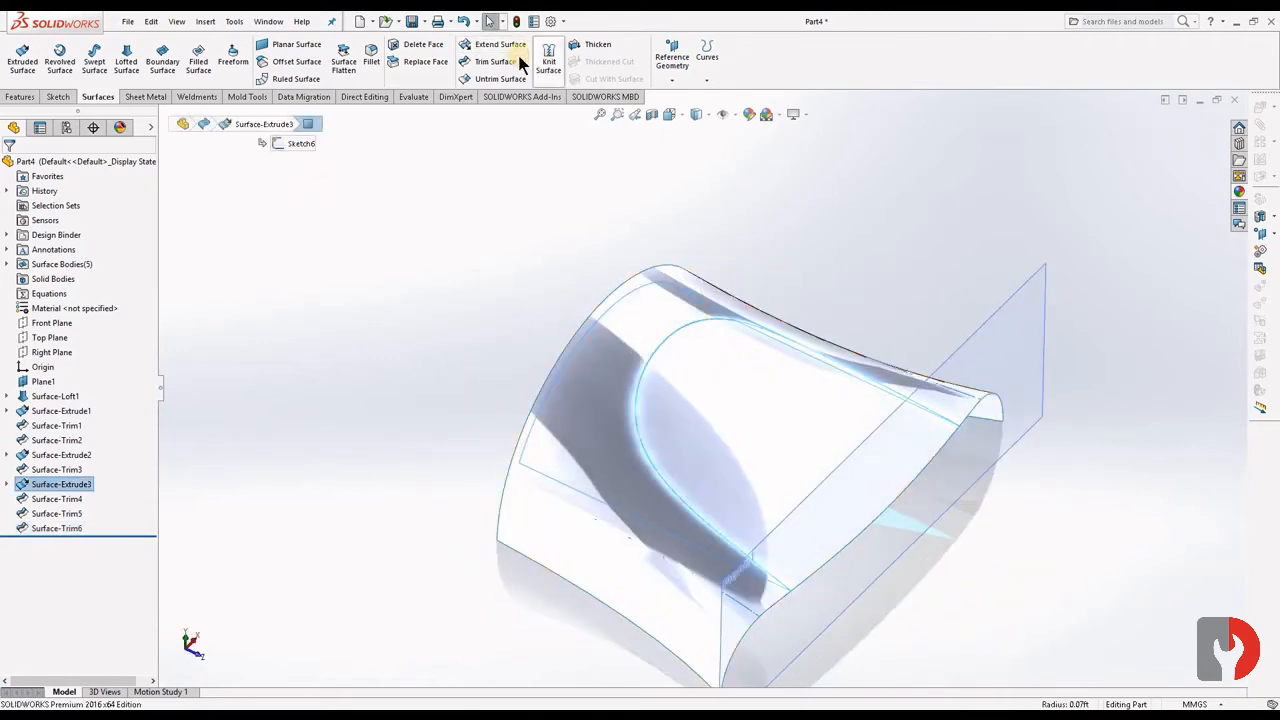
{"action": "left_click", "coordinate": [502, 64]}
{"action": "left_click", "coordinate": [767, 412]}
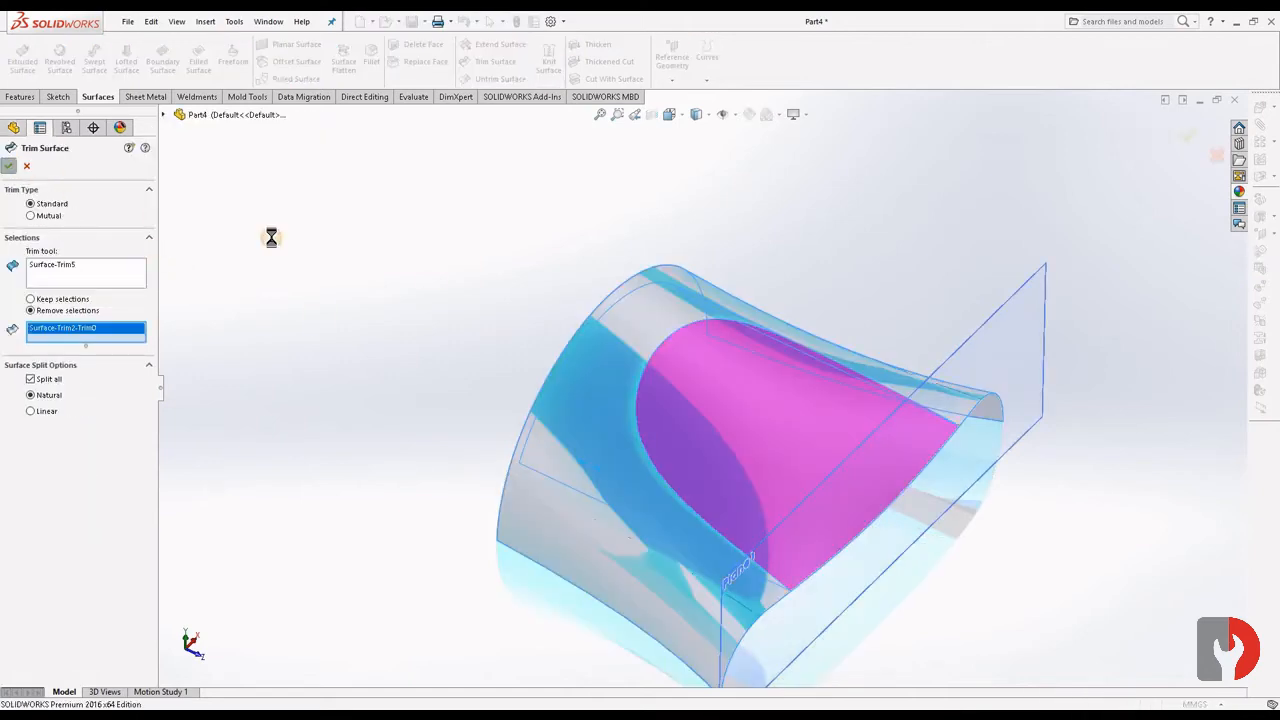
{"action": "key", "text": "Return"}
- Trim the loft with one of the flat side strips as the tool, removing the loft's flared portion below that strip
{"action": "mouse_move", "coordinate": [743, 449]}
{"action": "middle_mouse_down"}
{"action": "mouse_move", "coordinate": [975, 330]}
{"action": "mouse_move", "coordinate": [891, 477]}
{"action": "middle_mouse_up"}
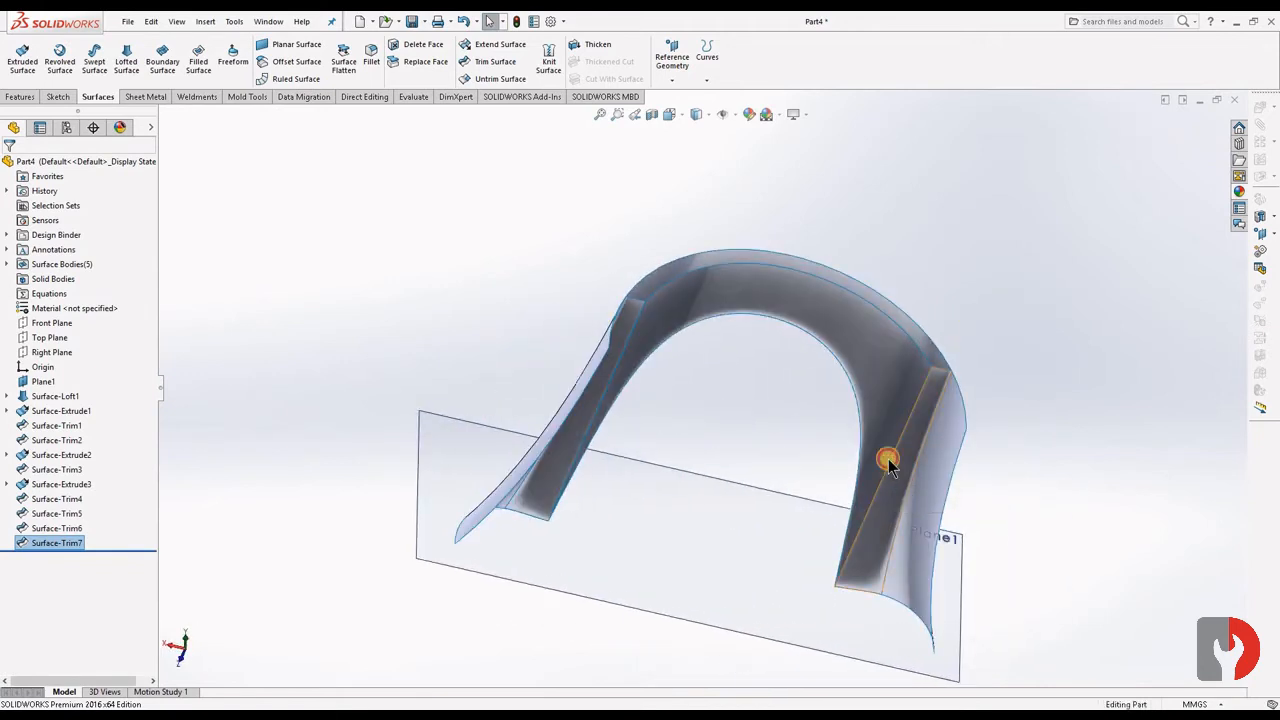
{"action": "left_click", "coordinate": [888, 462]}
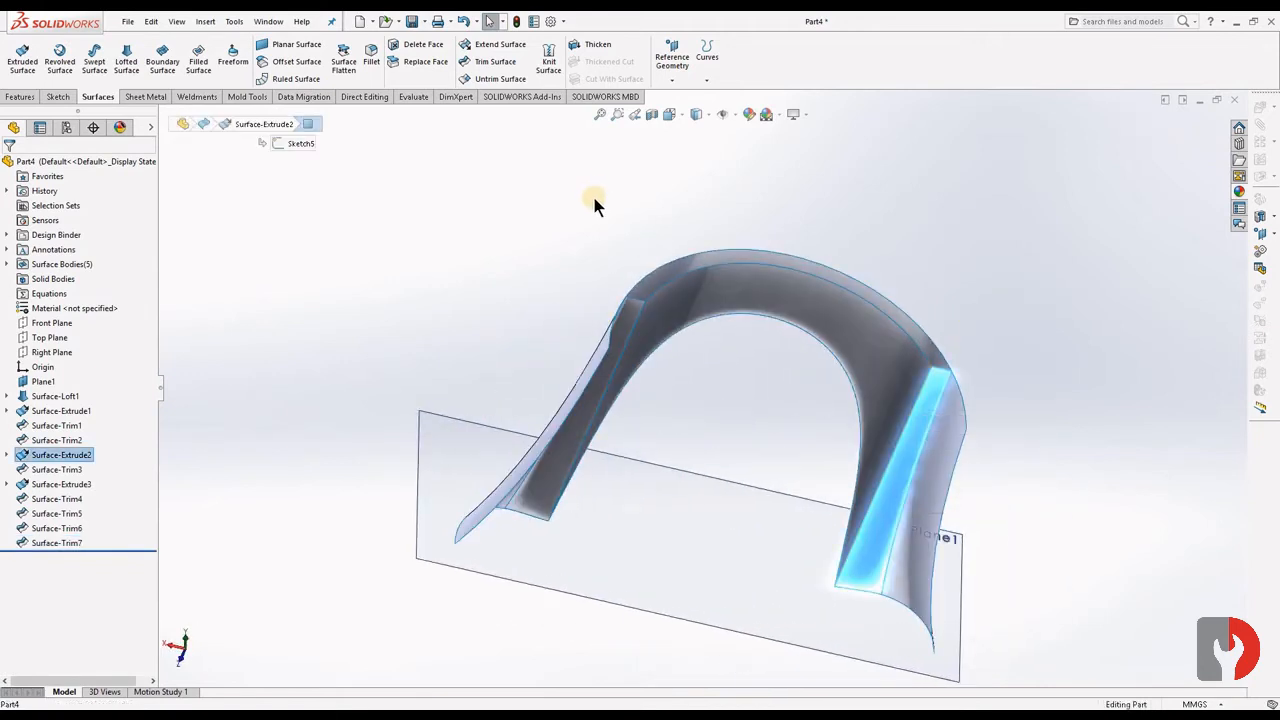
{"action": "left_click", "coordinate": [503, 68]}
{"action": "middle_click_drag", "start_coordinate": [1009, 449], "coordinate": [571, 371]}
{"action": "left_click", "coordinate": [957, 470]}
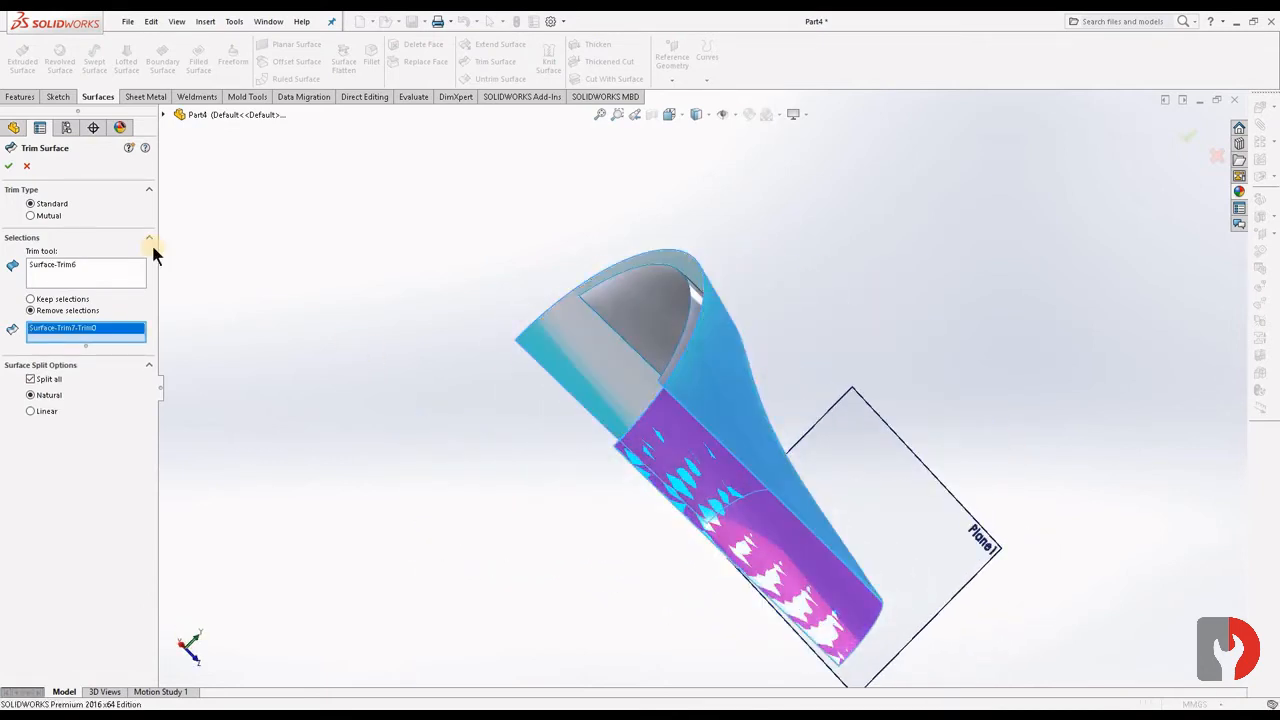
- Trim away the loft's remaining flared portion on the opposite side, using that side's flat strip as the tool
{"action": "middle_click_drag", "start_coordinate": [634, 286], "coordinate": [598, 386]}
{"action": "left_click", "coordinate": [569, 296]}
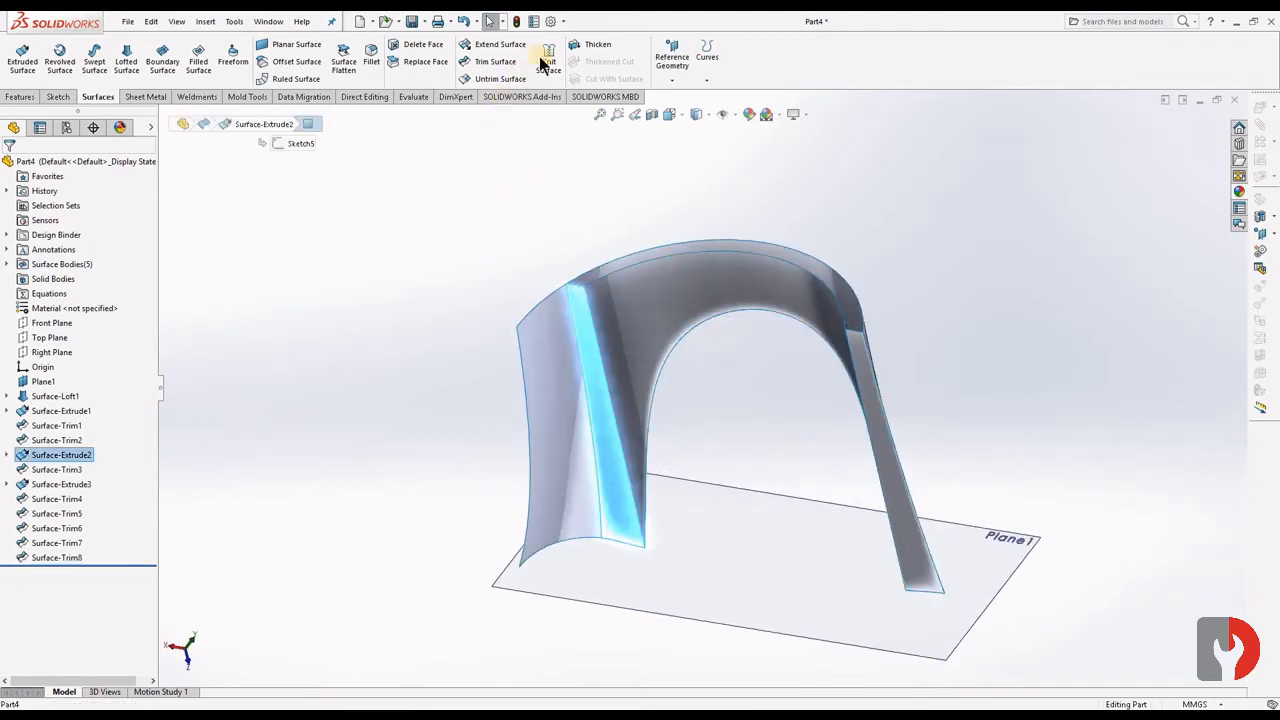
{"action": "left_click", "coordinate": [503, 63]}
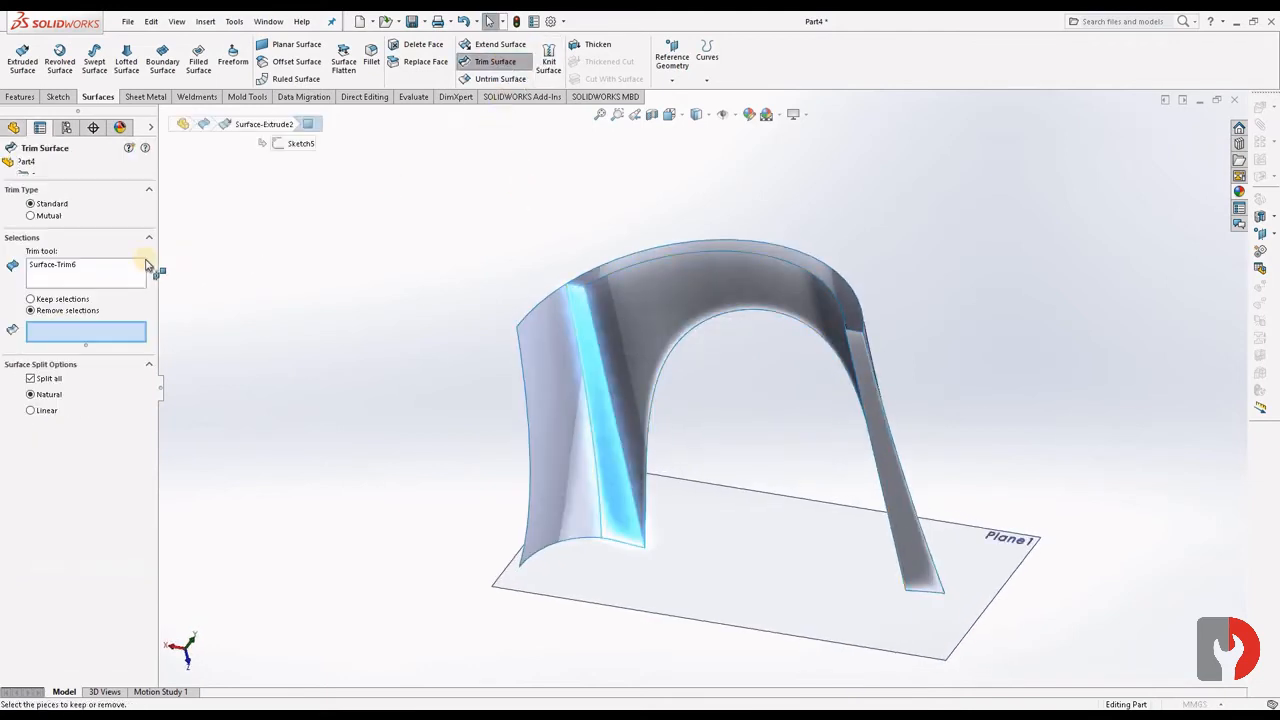
{"action": "left_click", "coordinate": [543, 407]}
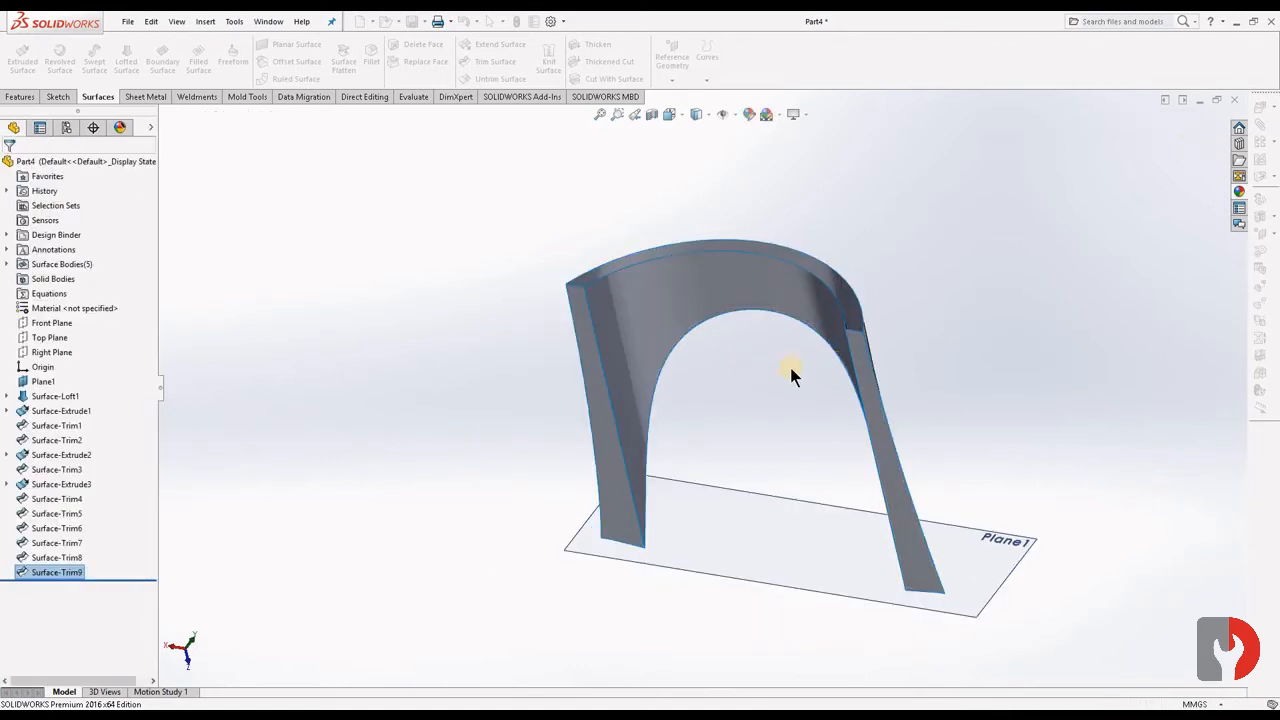
- Start a sketch on the Top Plane and create a line across the full width of the arch's straight front edge
{"action": "middle_click_drag", "start_coordinate": [803, 449], "coordinate": [654, 377]}
{"action": "scroll", "coordinate": [660, 366], "scroll_direction": "down", "scroll_amount": 5}
{"action": "mouse_move", "coordinate": [713, 330]}
{"action": "middle_mouse_down"}
{"action": "mouse_move", "coordinate": [746, 346]}
{"action": "mouse_move", "coordinate": [774, 329]}
{"action": "mouse_move", "coordinate": [697, 340]}
{"action": "middle_mouse_up"}
{"action": "scroll", "coordinate": [690, 371], "scroll_direction": "up", "scroll_amount": 7}
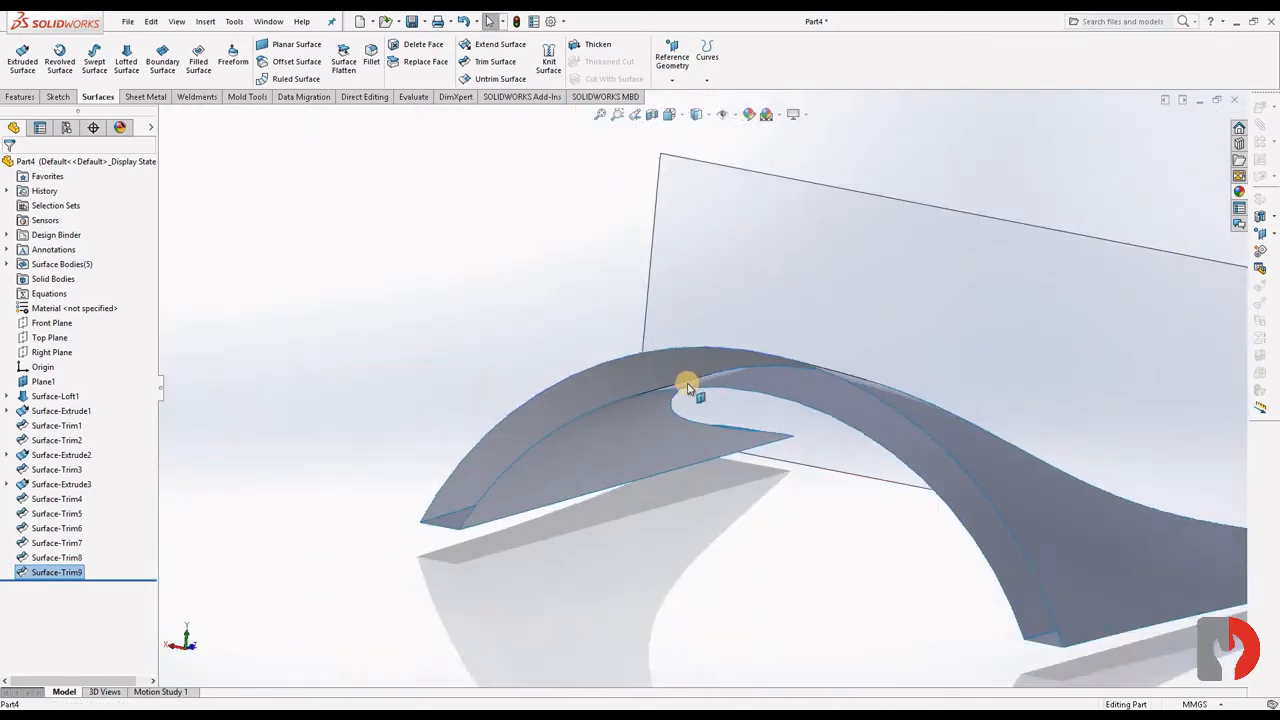
{"action": "left_click", "coordinate": [50, 339]}
{"action": "left_click", "coordinate": [110, 321]}
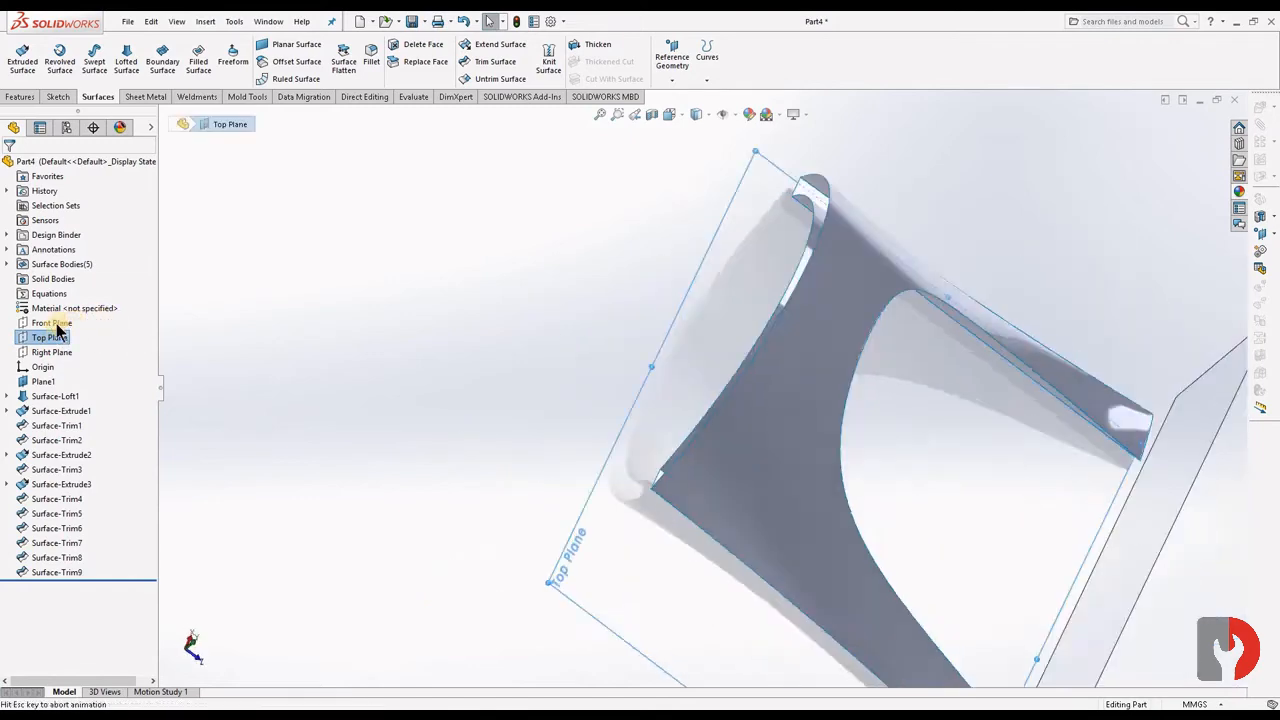
{"action": "right_click", "coordinate": [46, 340]}
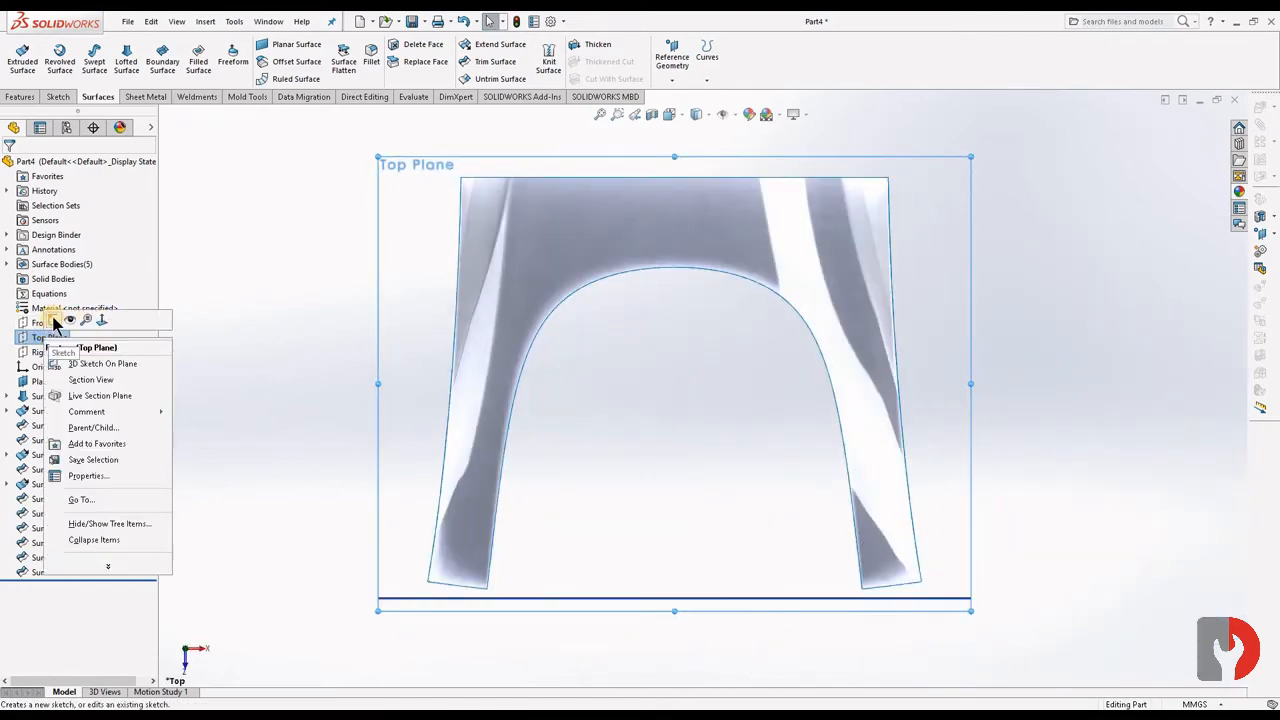
{"action": "left_click", "coordinate": [763, 178]}
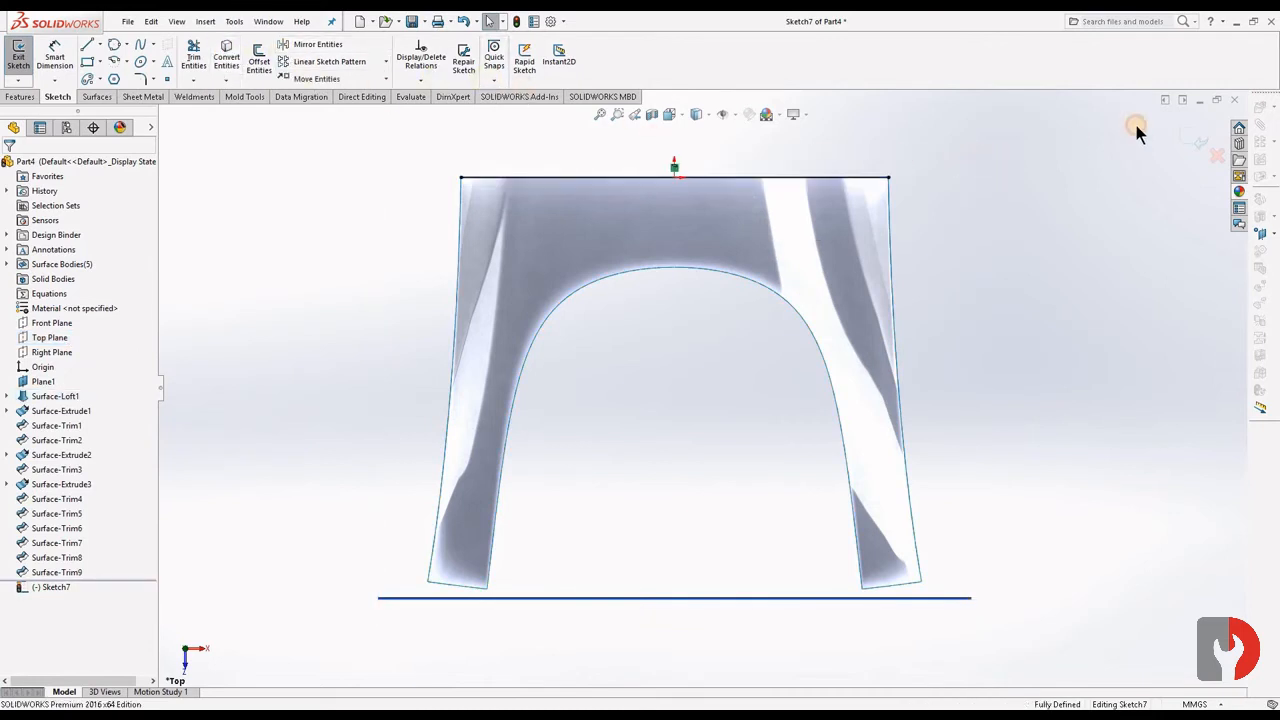
- Finish the sketch and extrude its line upward as a 31 mm blind surface across the arch's front
{"action": "left_click", "coordinate": [1193, 138]}
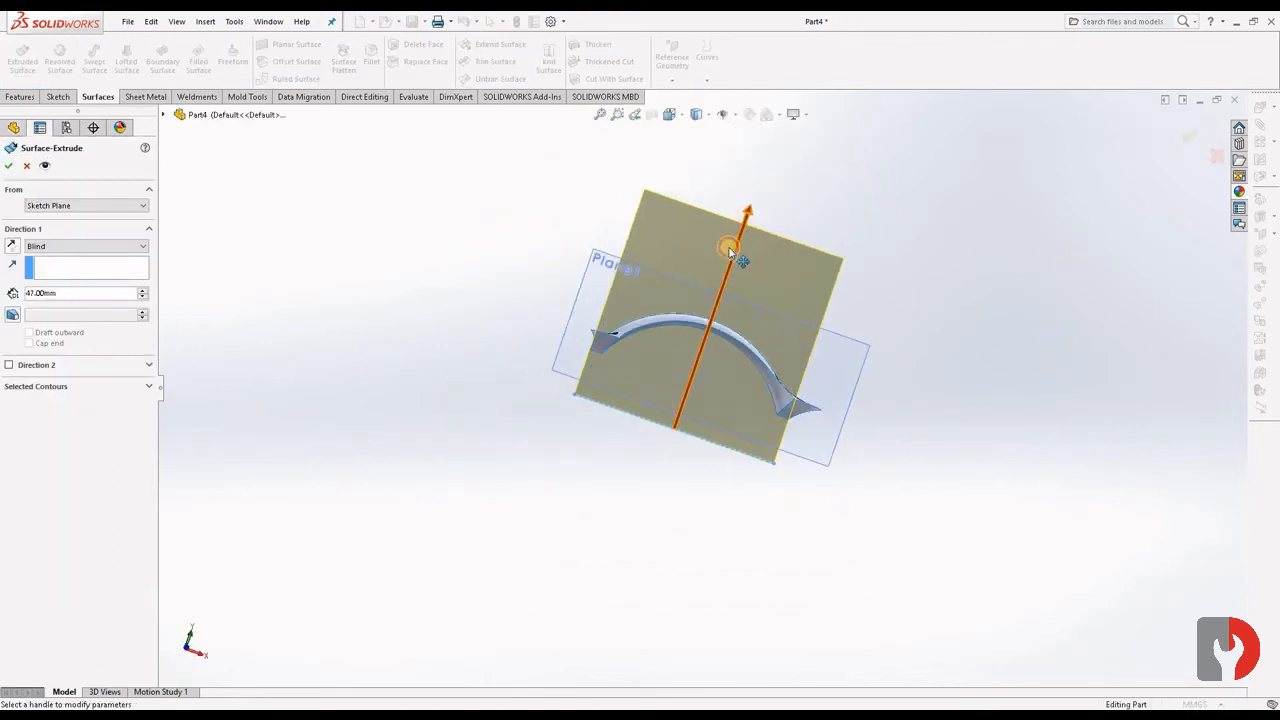
{"action": "left_click_drag", "start_coordinate": [730, 255], "coordinate": [724, 282]}
{"action": "left_click", "coordinate": [9, 166]}
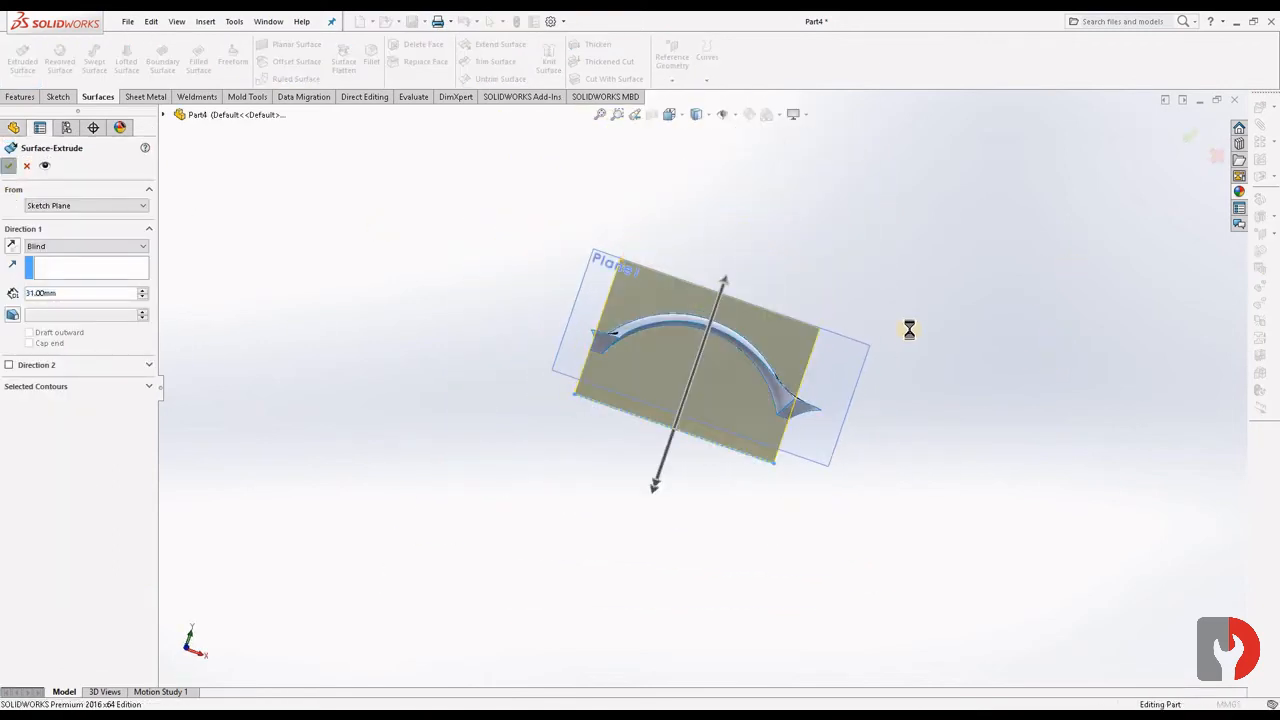
- Trim the flat front extrusion with the loft as the tool, removing the part above the arch
{"action": "middle_click_drag", "start_coordinate": [893, 336], "coordinate": [790, 360]}
{"action": "left_click", "coordinate": [790, 360]}
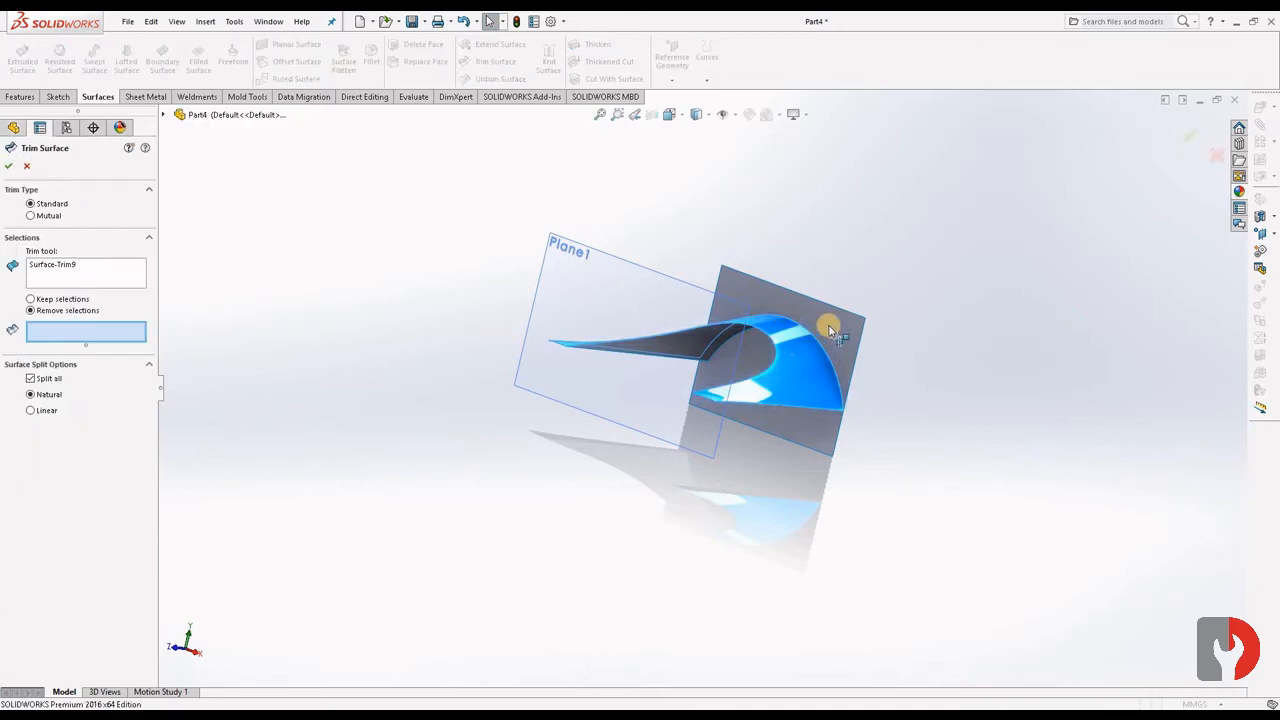
{"action": "left_click", "coordinate": [826, 323]}
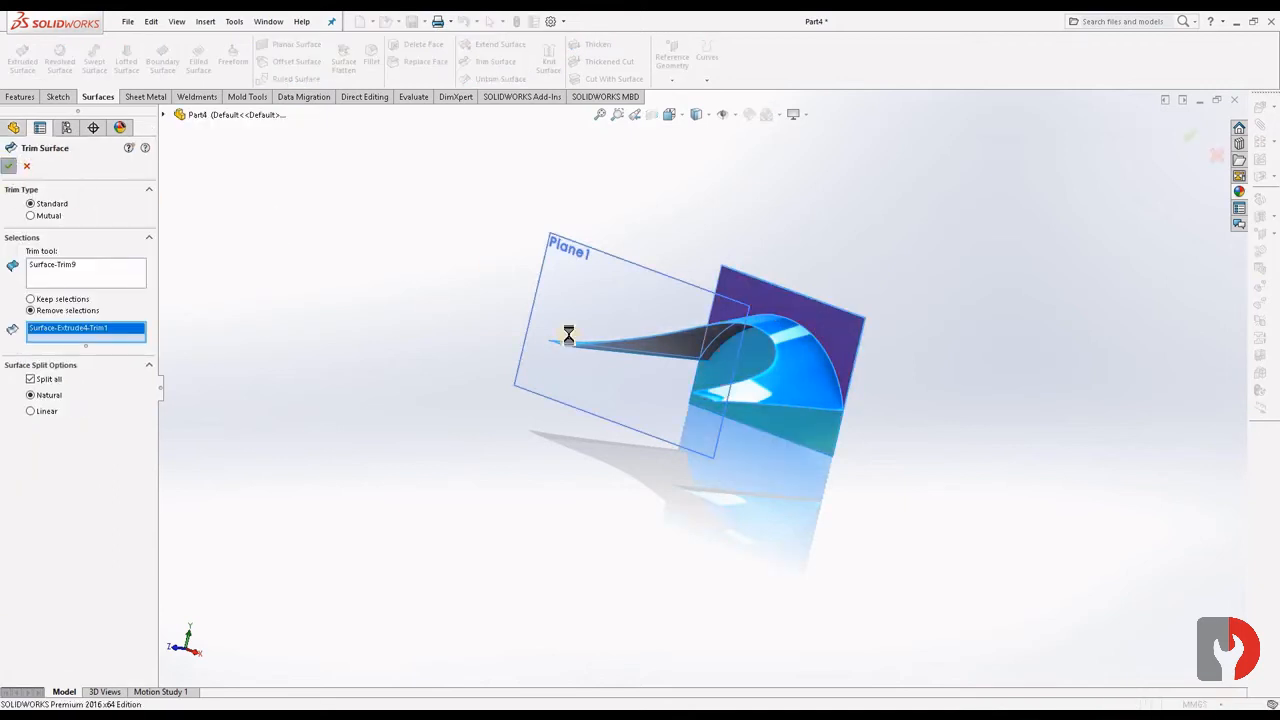
- Trim the flat front surface with the semicircular extrusion as the tool, removing the large area inside the arch and both lower corner pieces
{"action": "middle_click_drag", "start_coordinate": [777, 377], "coordinate": [723, 354]}
{"action": "left_click", "coordinate": [723, 354]}
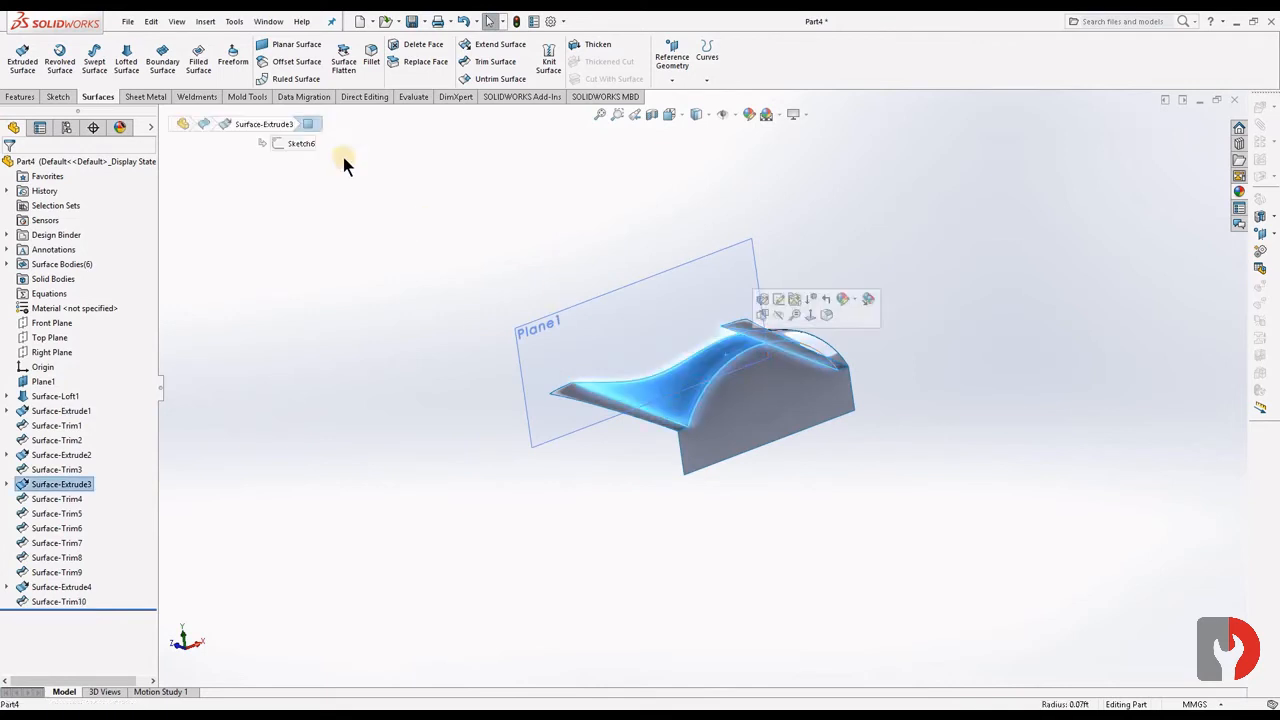
{"action": "left_click", "coordinate": [493, 62]}
{"action": "middle_click_drag", "start_coordinate": [823, 363], "coordinate": [866, 374]}
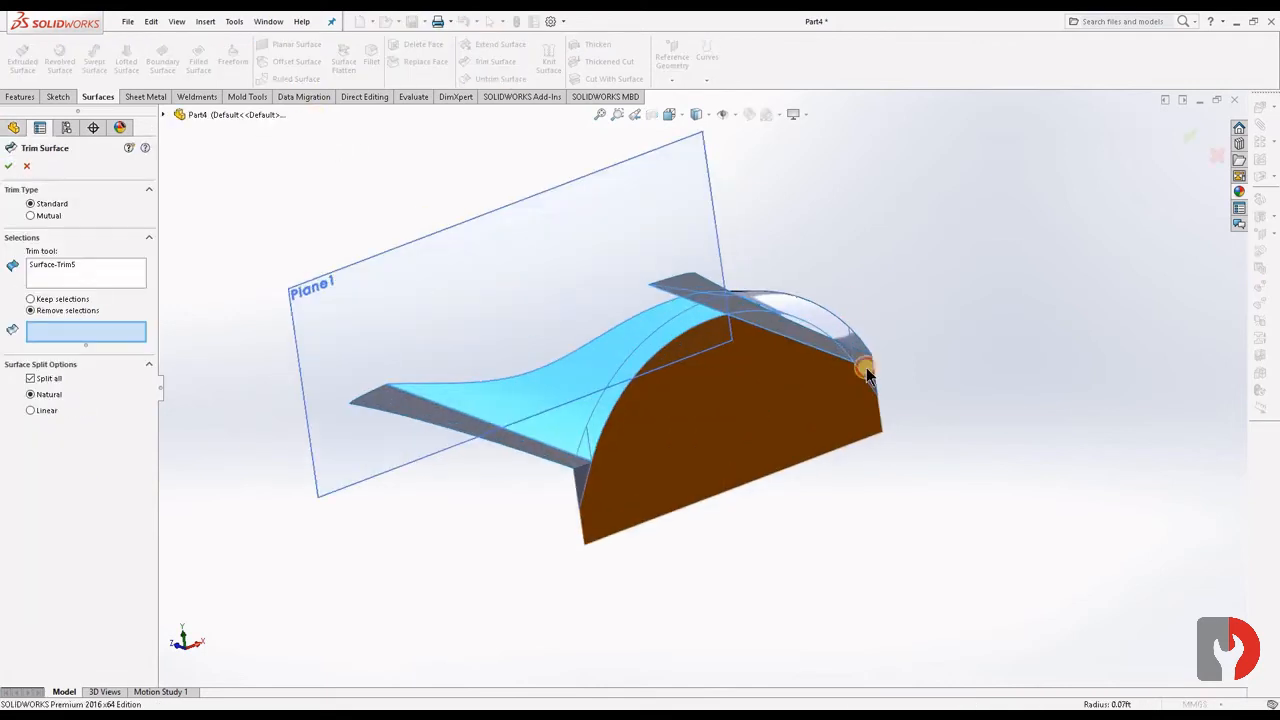
{"action": "left_click", "coordinate": [873, 376]}
{"action": "left_click", "coordinate": [870, 374]}
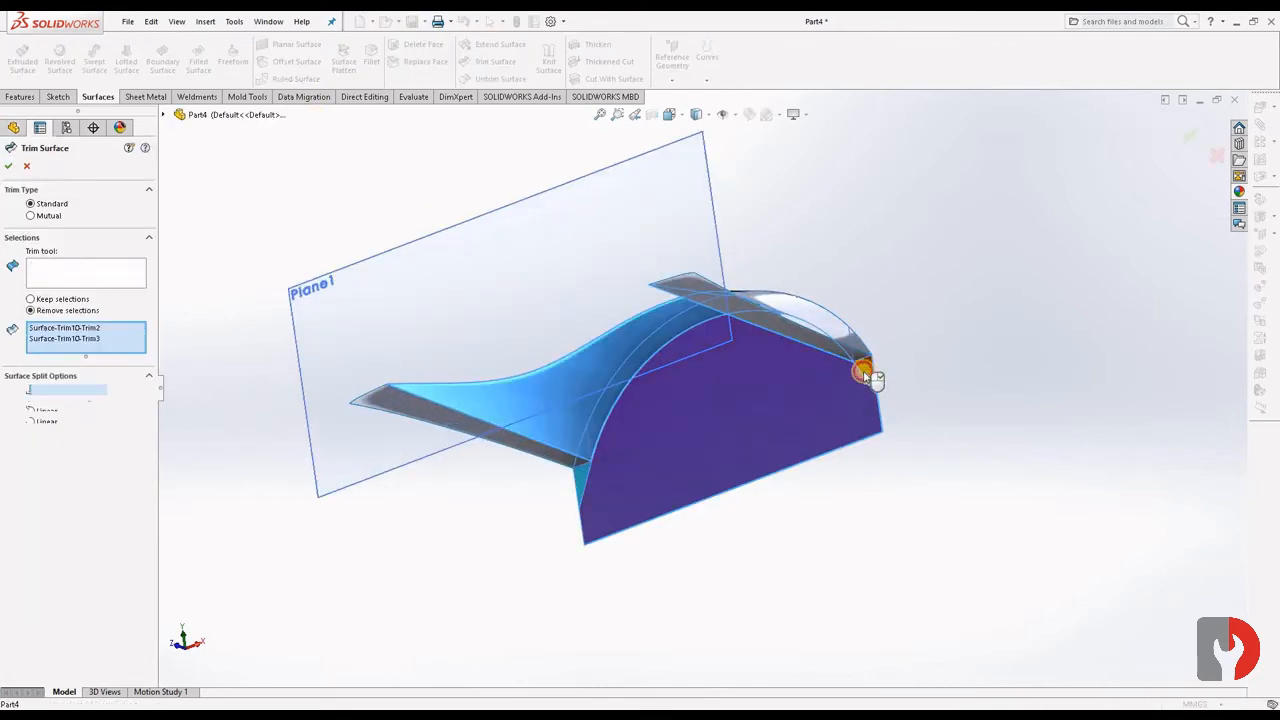
{"action": "left_click", "coordinate": [580, 484]}
{"action": "middle_click_drag", "start_coordinate": [791, 443], "coordinate": [890, 395]}
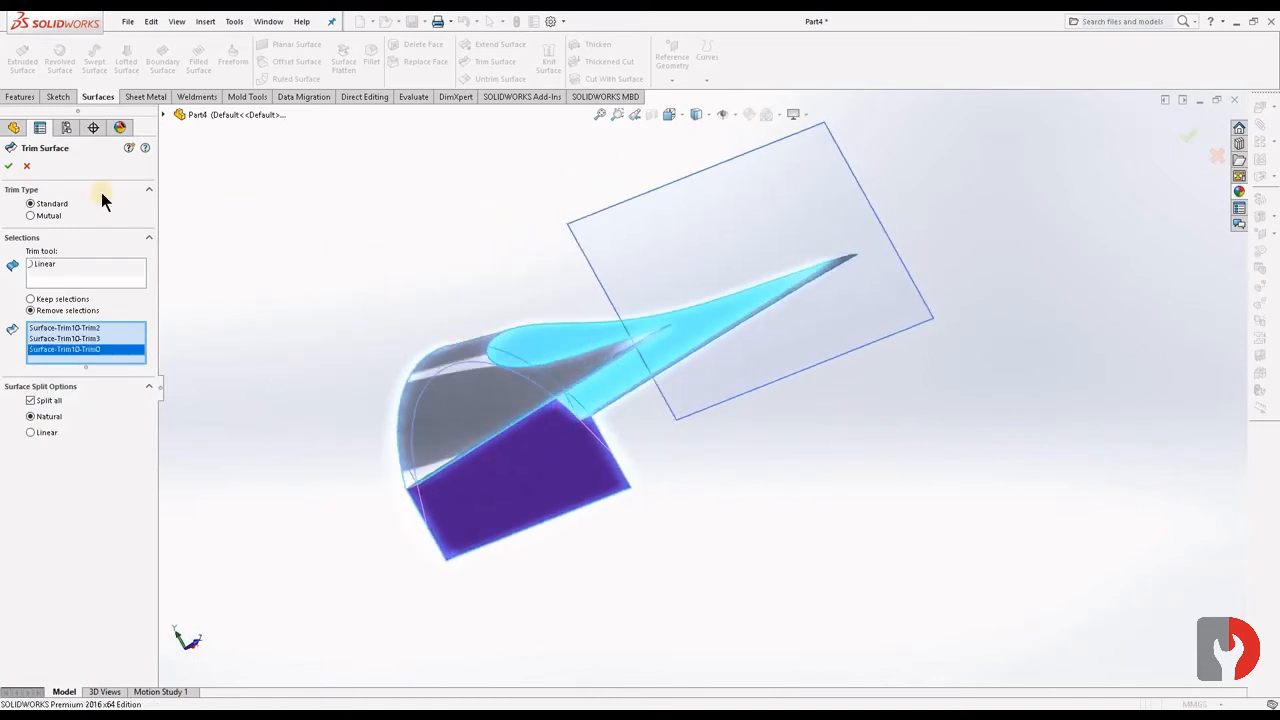
{"action": "key", "text": "Return"}
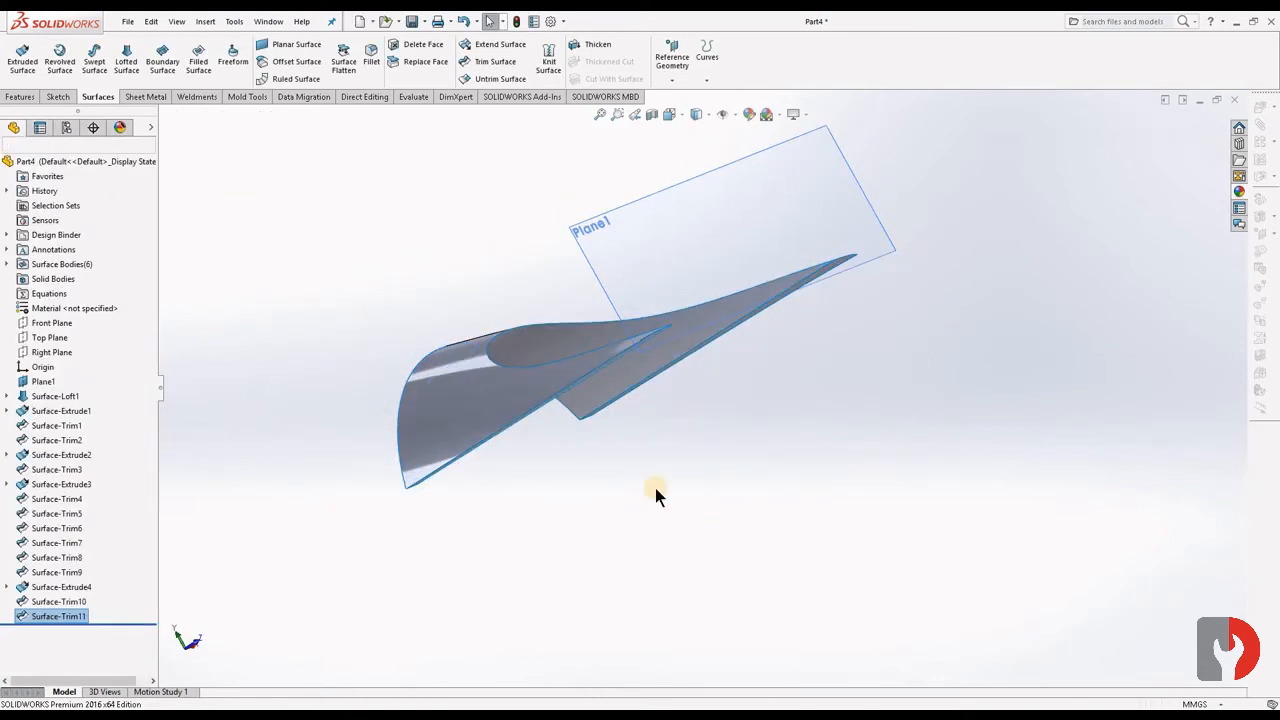
- Knit the five visible surfaces of the arched shape together with Create solid and Merge entities enabled
{"action": "mouse_move", "coordinate": [655, 488]}
{"action": "middle_mouse_down"}
{"action": "mouse_move", "coordinate": [557, 480]}
{"action": "mouse_move", "coordinate": [429, 506]}
{"action": "mouse_move", "coordinate": [496, 434]}
{"action": "mouse_move", "coordinate": [766, 431]}
{"action": "mouse_move", "coordinate": [766, 457]}
{"action": "mouse_move", "coordinate": [669, 457]}
{"action": "mouse_move", "coordinate": [583, 517]}
{"action": "mouse_move", "coordinate": [634, 523]}
{"action": "mouse_move", "coordinate": [650, 510]}
{"action": "middle_mouse_up"}
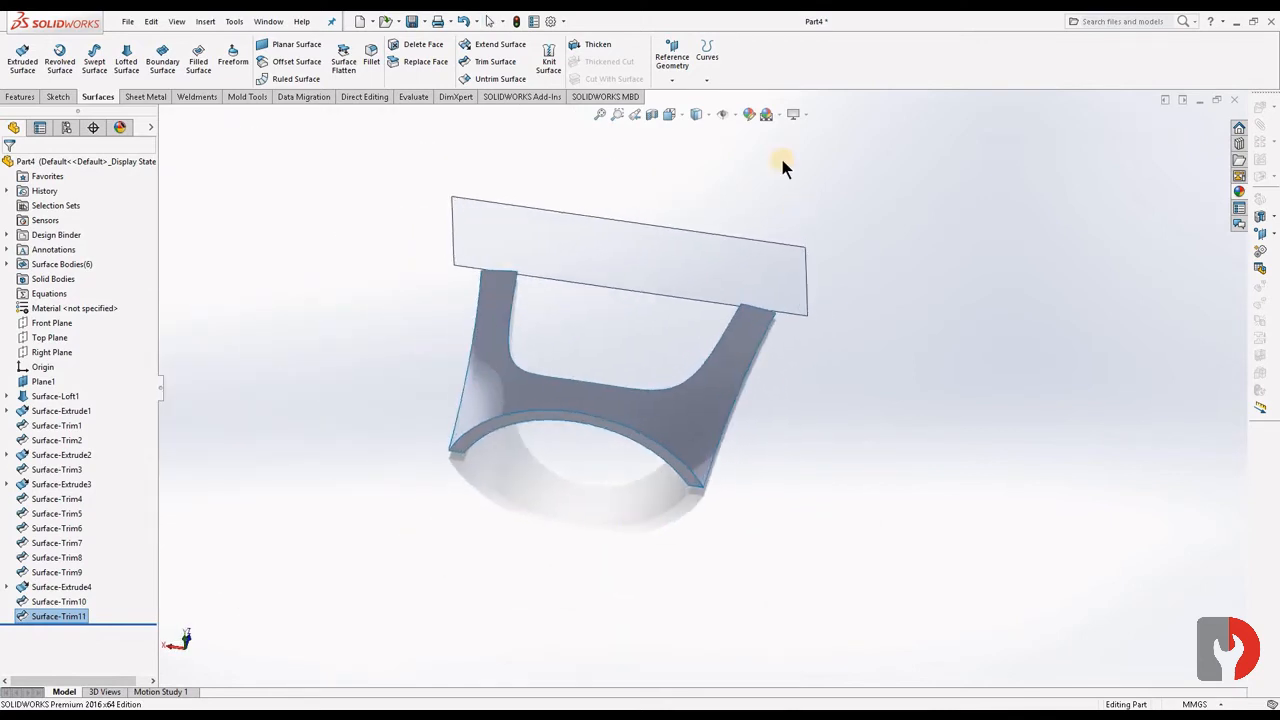
{"action": "left_click", "coordinate": [553, 64]}
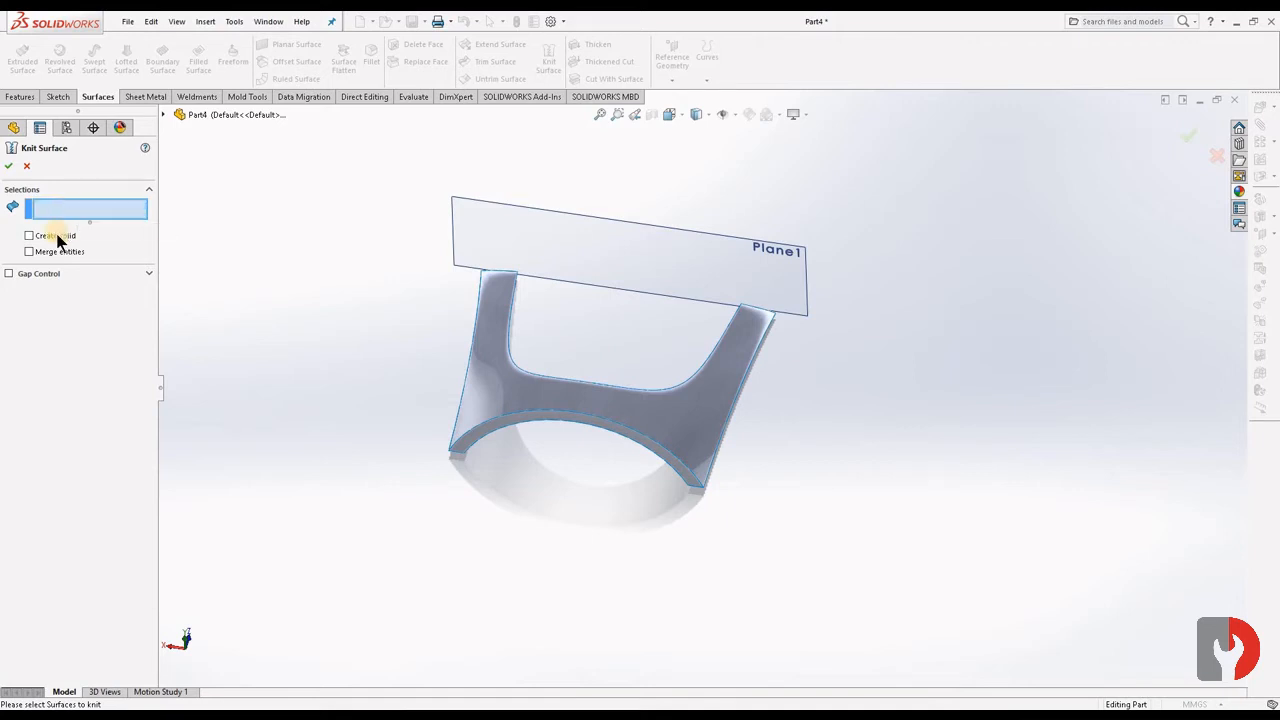
{"action": "left_click", "coordinate": [44, 256]}
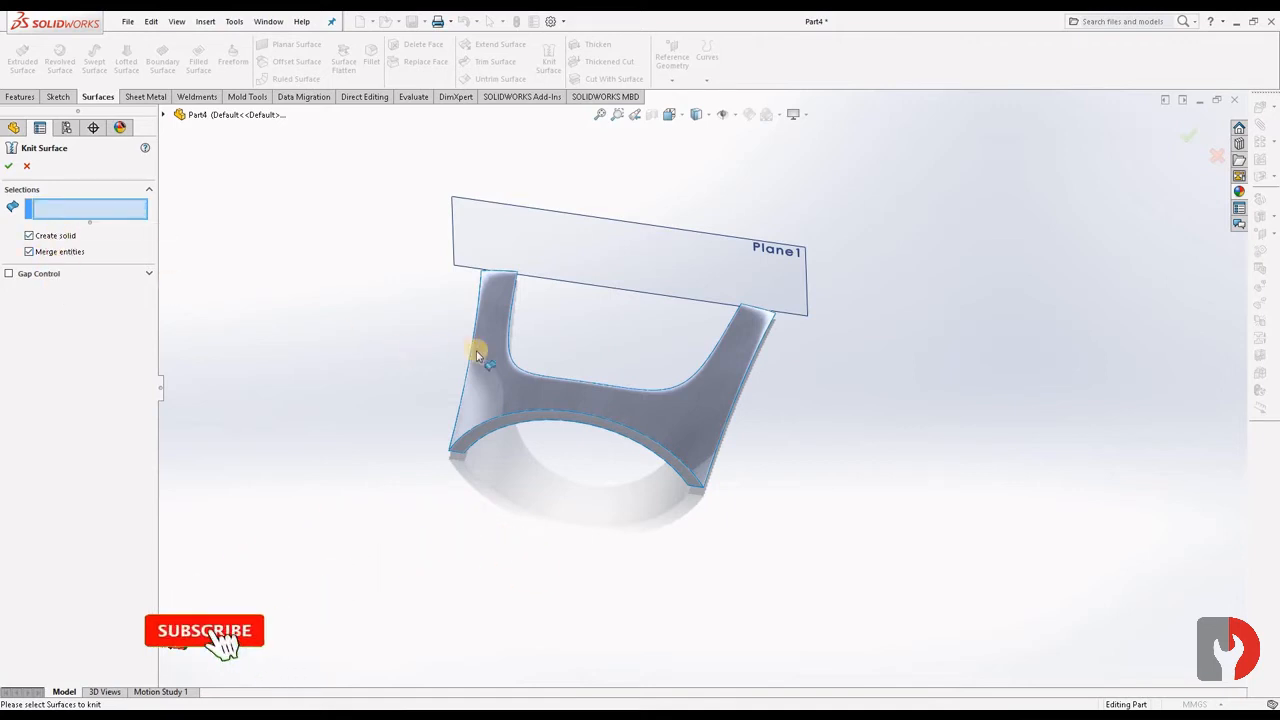
{"action": "left_click", "coordinate": [547, 396]}
{"action": "middle_click_drag", "start_coordinate": [600, 446], "coordinate": [486, 363]}
{"action": "left_click", "coordinate": [601, 365]}
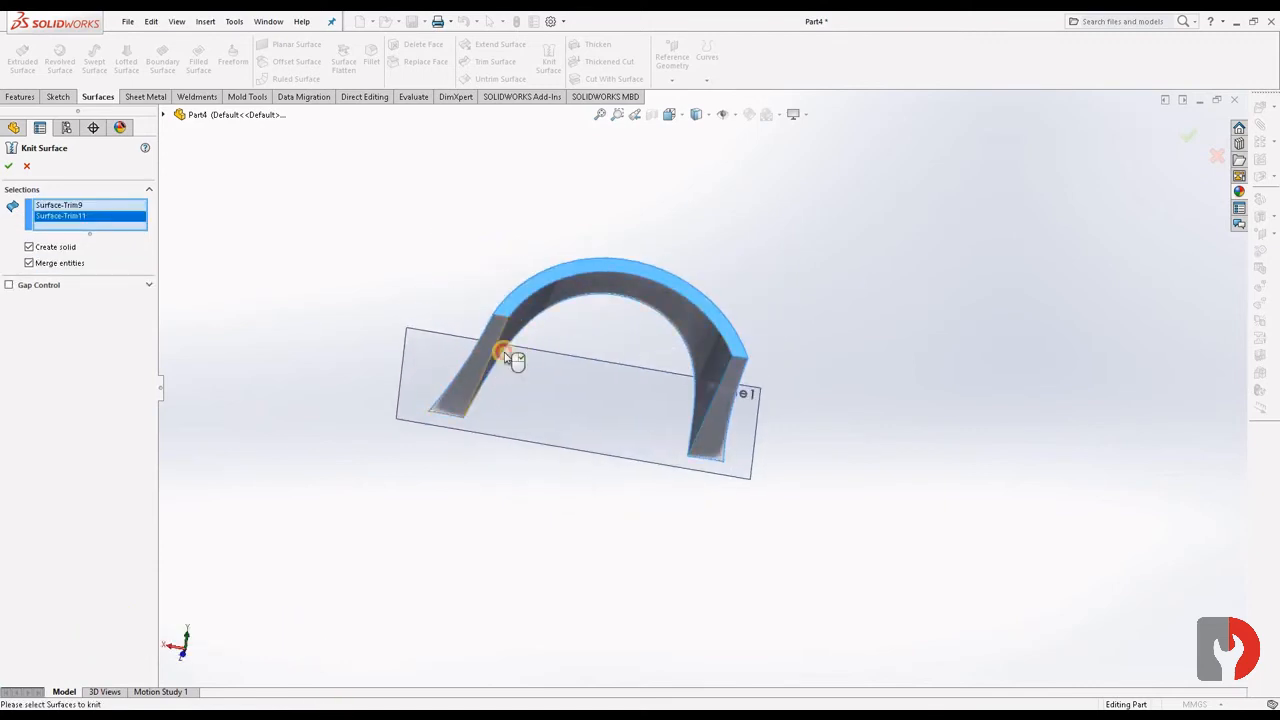
{"action": "left_click", "coordinate": [503, 352]}
{"action": "left_click", "coordinate": [557, 331]}
{"action": "left_click", "coordinate": [720, 412]}
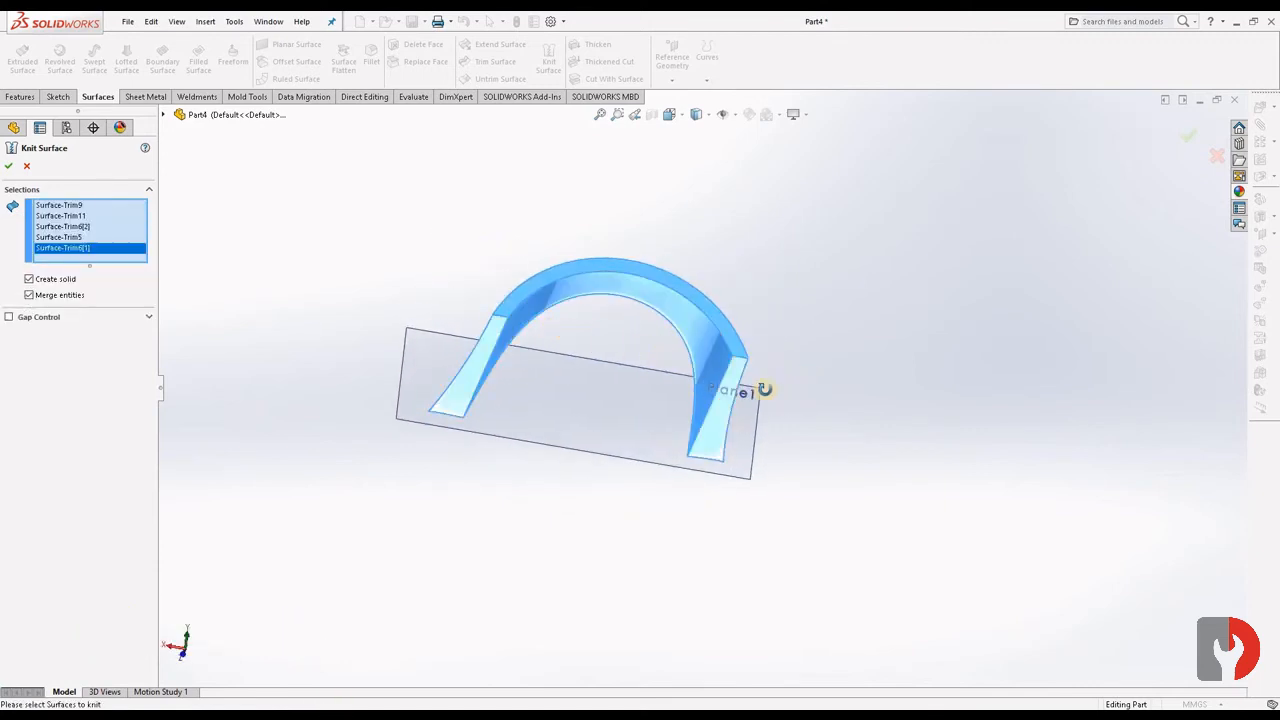
{"action": "middle_click_drag", "start_coordinate": [743, 389], "coordinate": [3, 224]}
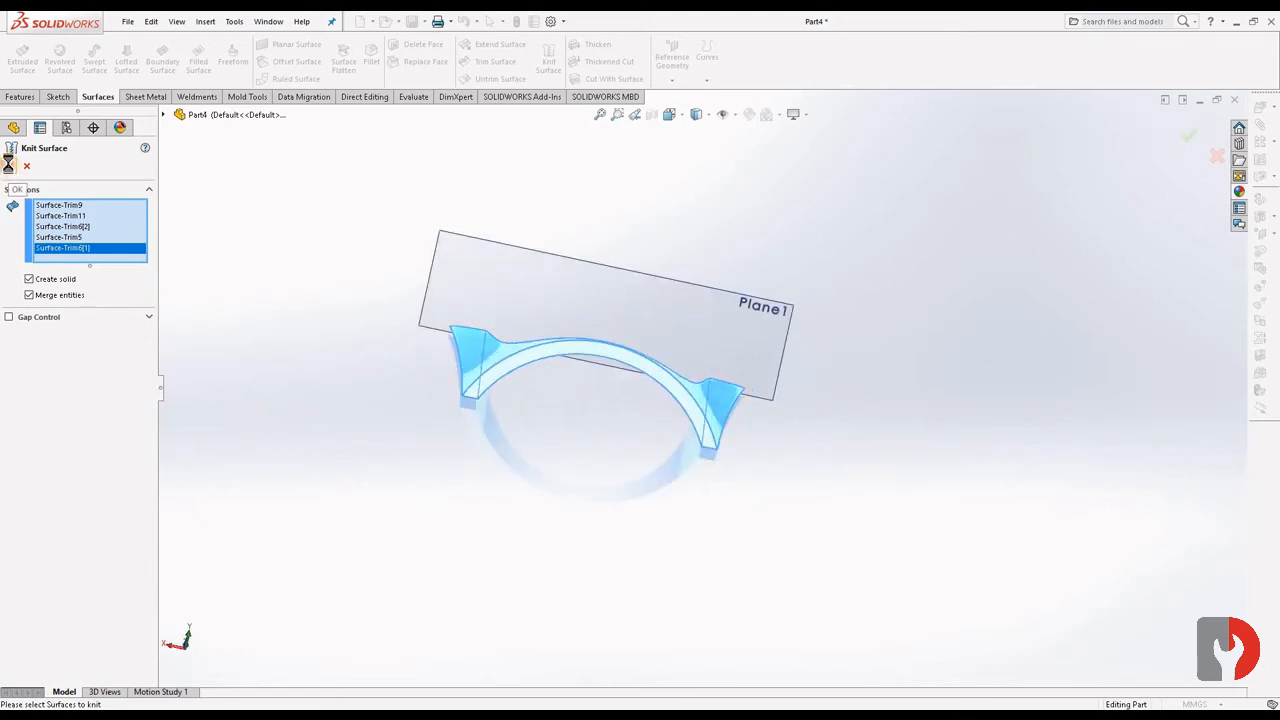
- Inspect the inside of the knitted body with a Front Plane section view offset to -11 mm, and close the section view
{"action": "left_click", "coordinate": [652, 115]}
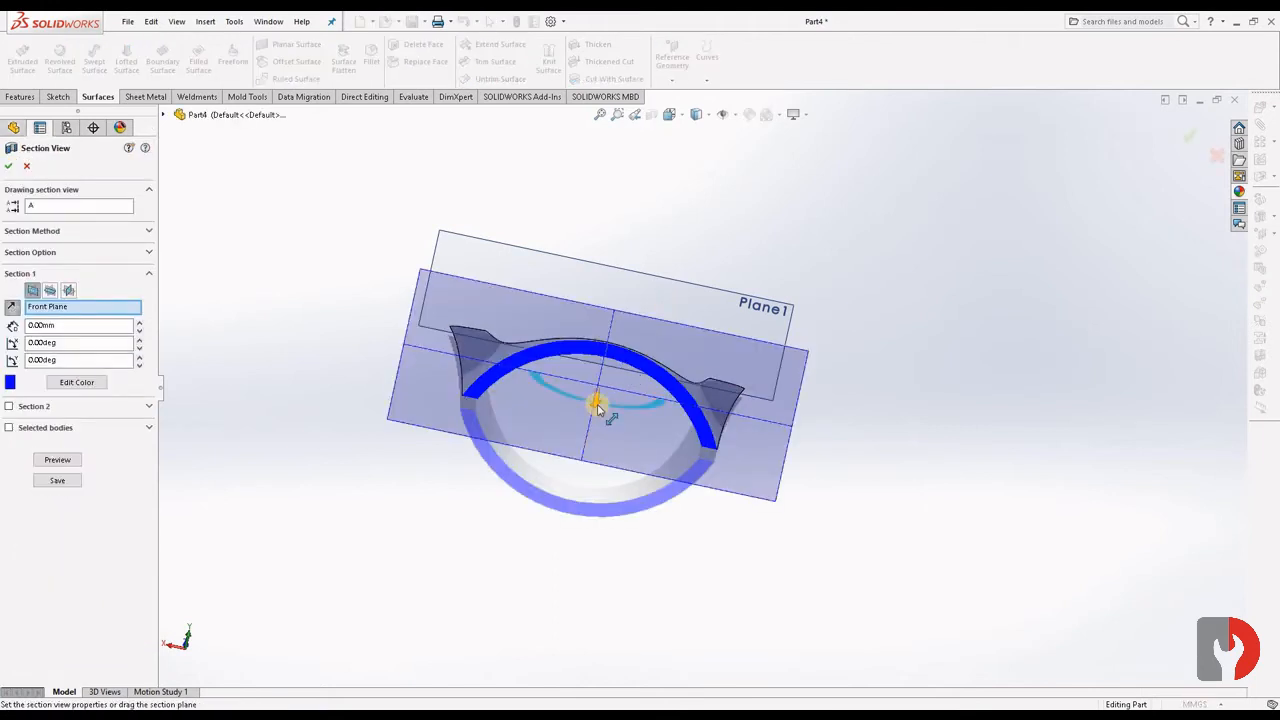
{"action": "left_click_drag", "start_coordinate": [609, 366], "coordinate": [593, 418]}
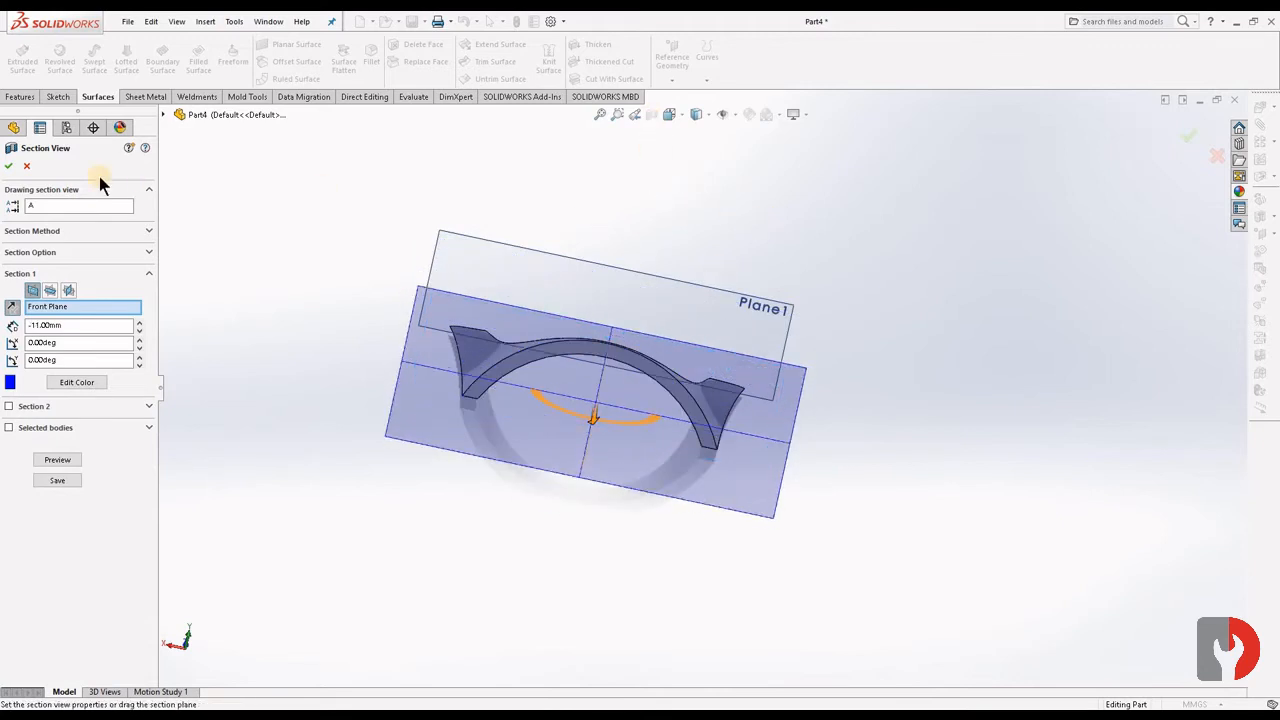
{"action": "left_click", "coordinate": [8, 168]}
{"action": "left_click", "coordinate": [648, 114]}
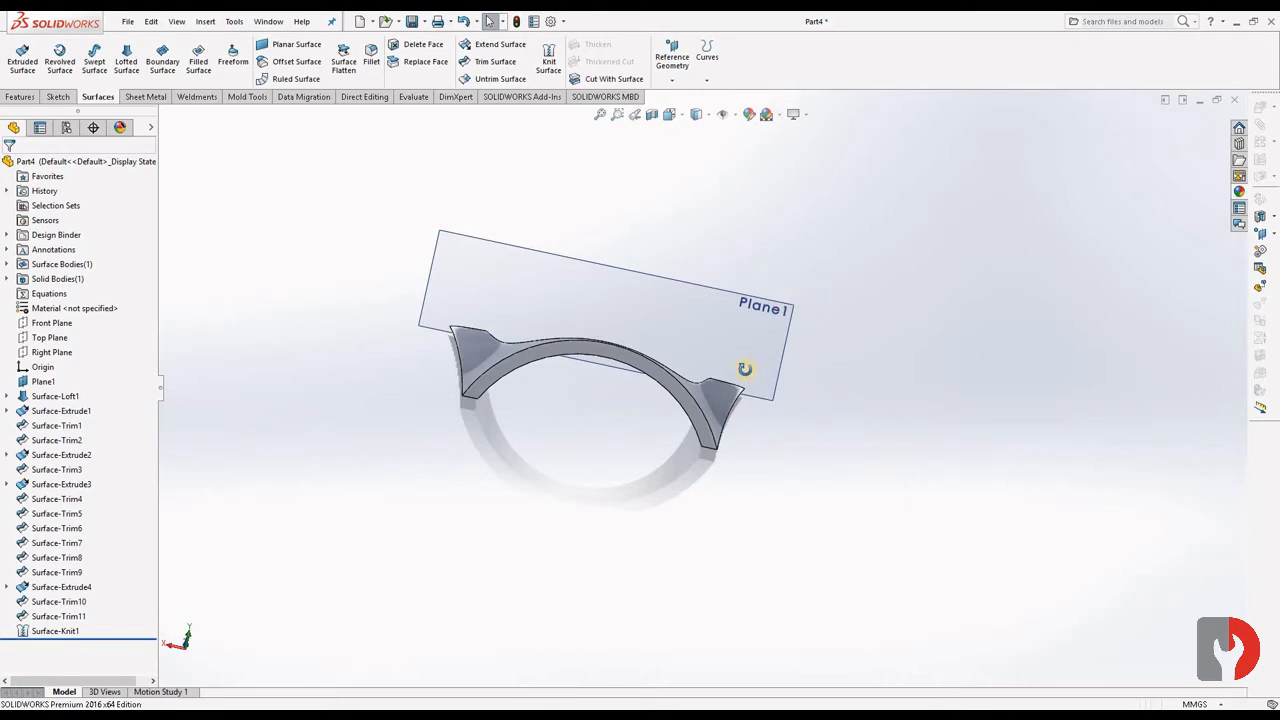
{"action": "middle_click_drag", "start_coordinate": [745, 369], "coordinate": [843, 470]}
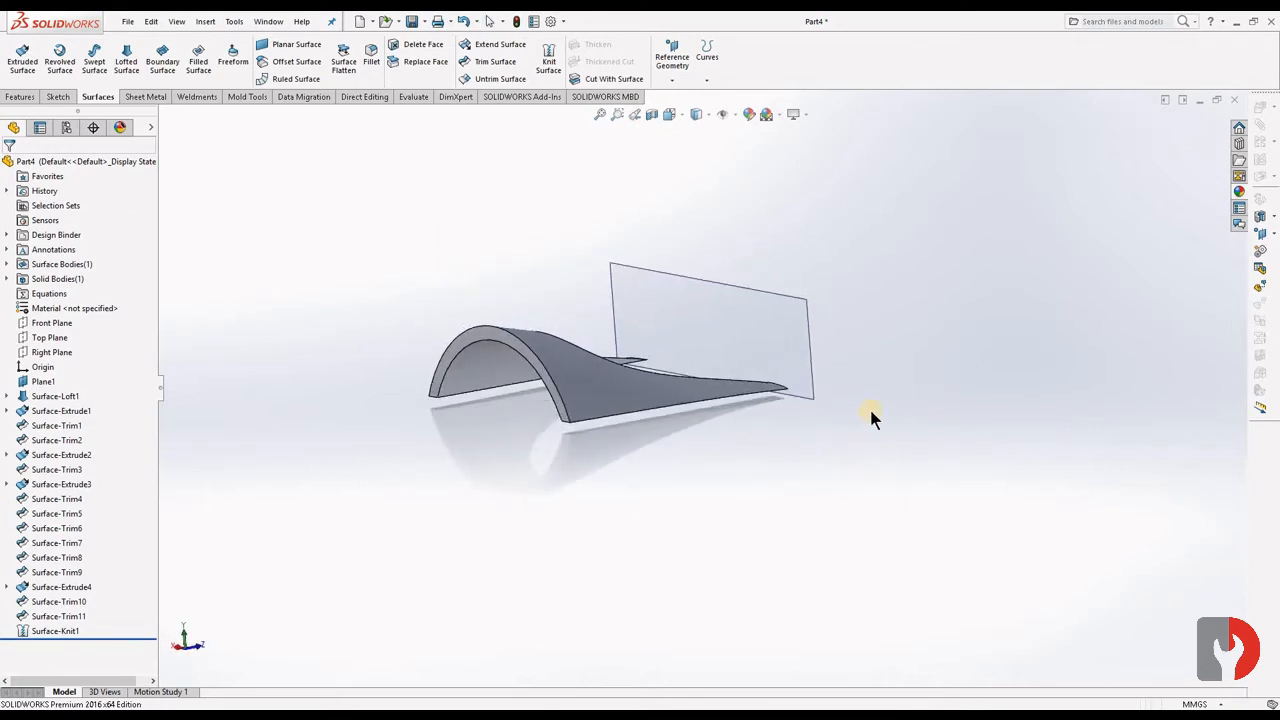
- Start a surface loft using Sketch2 and Sketch1 of the original loft as its profiles
{"action": "middle_click_drag", "start_coordinate": [870, 418], "coordinate": [203, 166]}
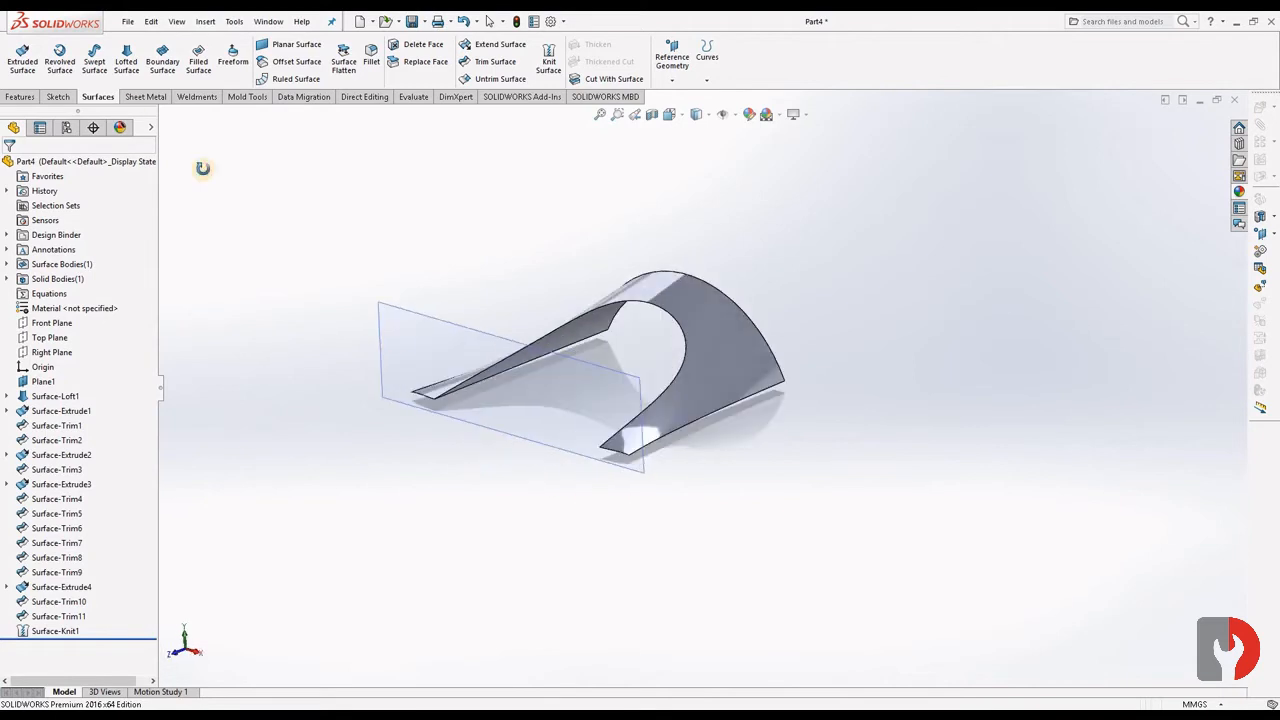
{"action": "left_click", "coordinate": [127, 62]}
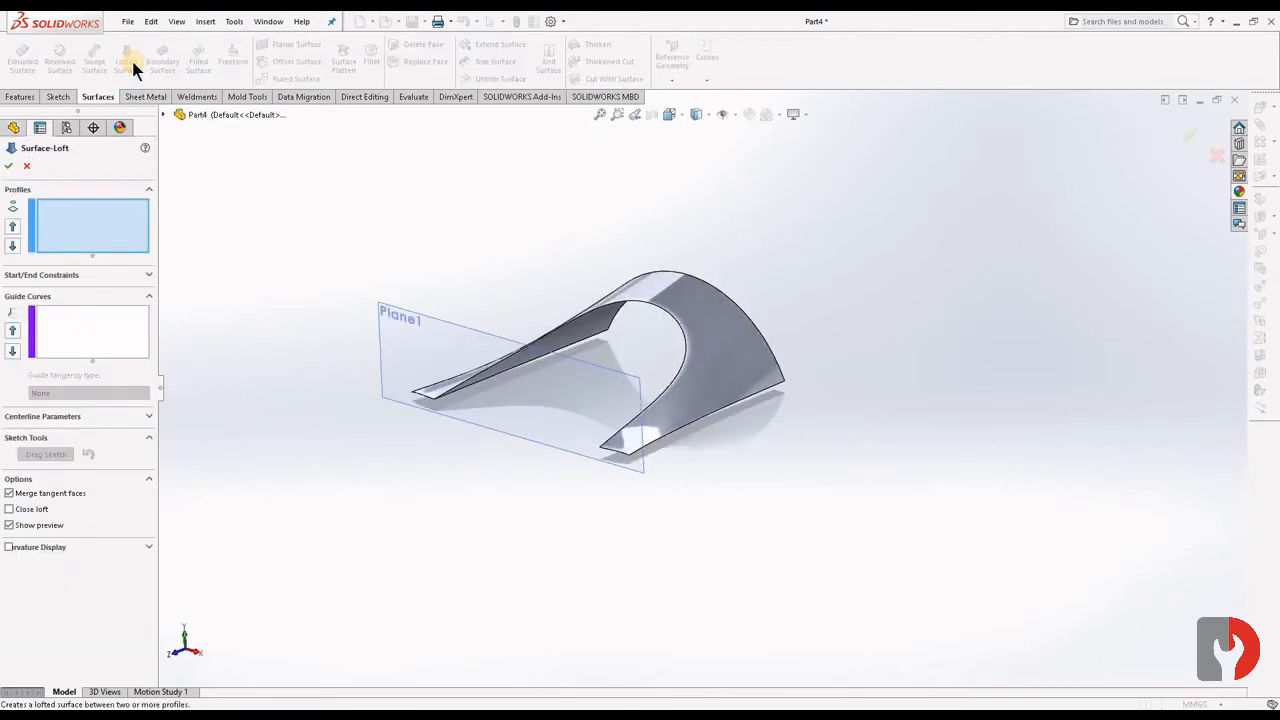
{"action": "left_click", "coordinate": [166, 114]}
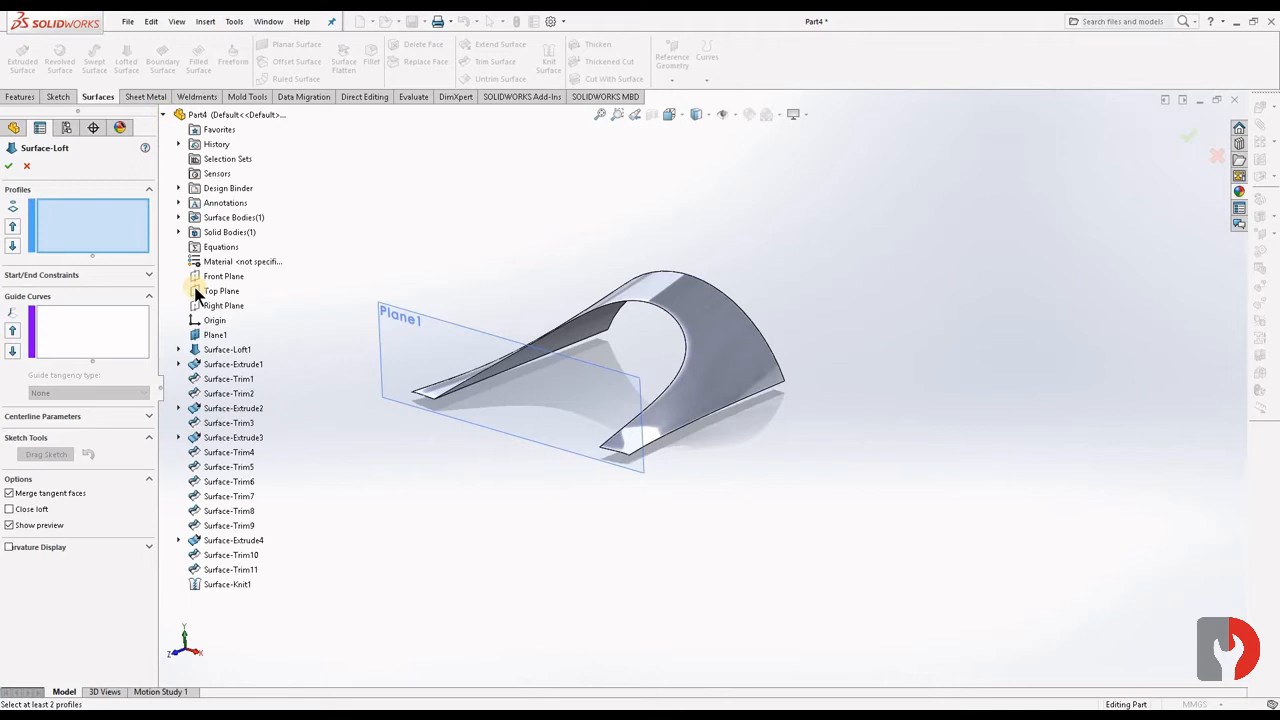
{"action": "left_click", "coordinate": [179, 350]}
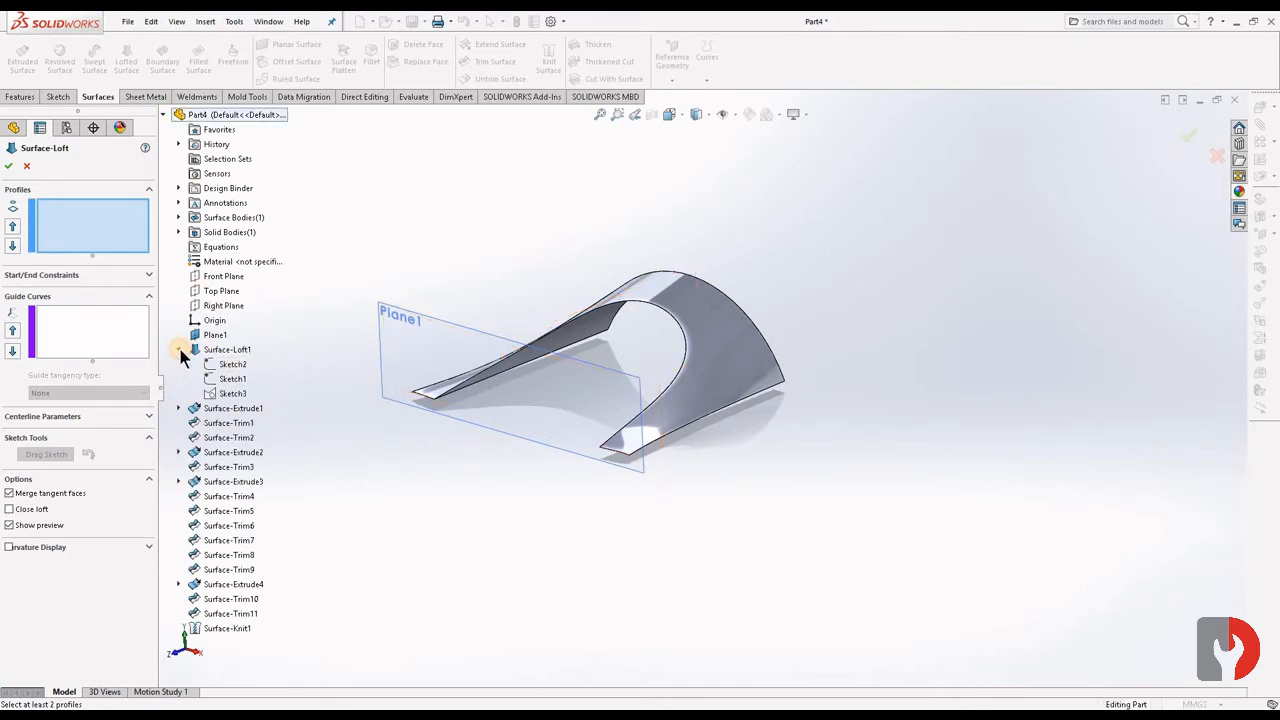
{"action": "left_click", "coordinate": [229, 365]}
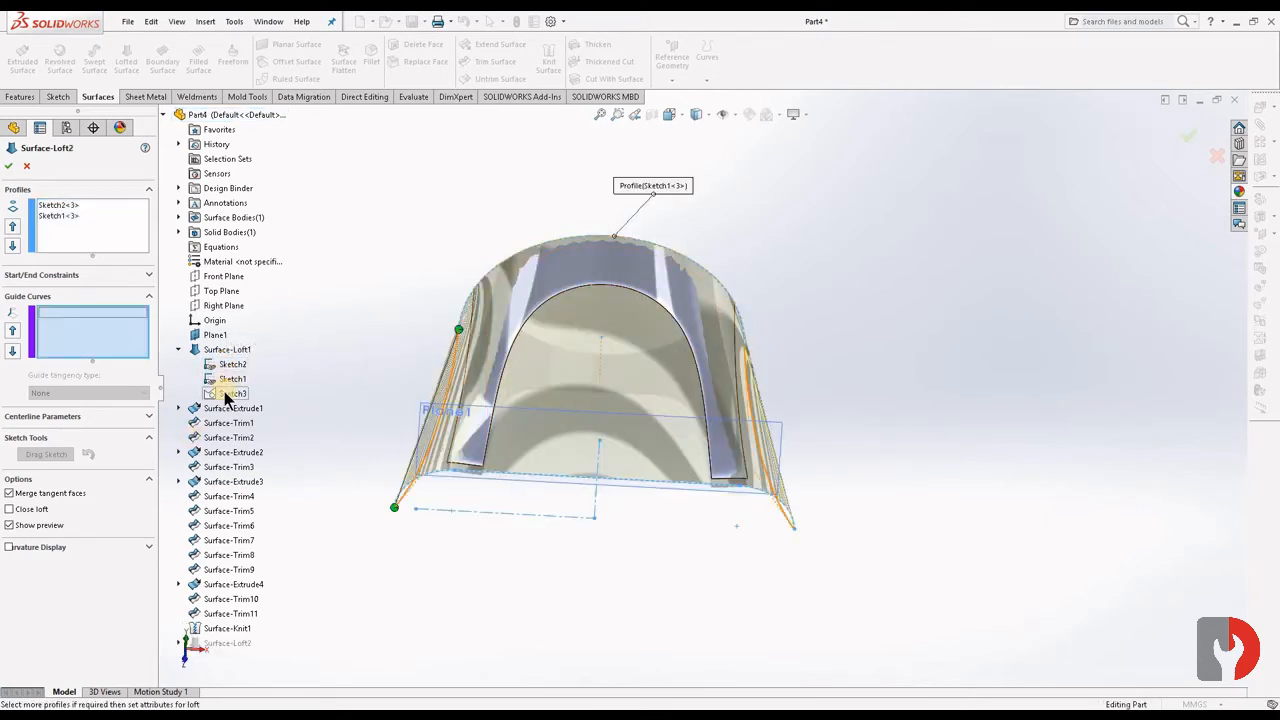
- Show Sketch3, add its two side curves as open-loop guide curves, and complete the surface loft
{"action": "right_click", "coordinate": [226, 395]}
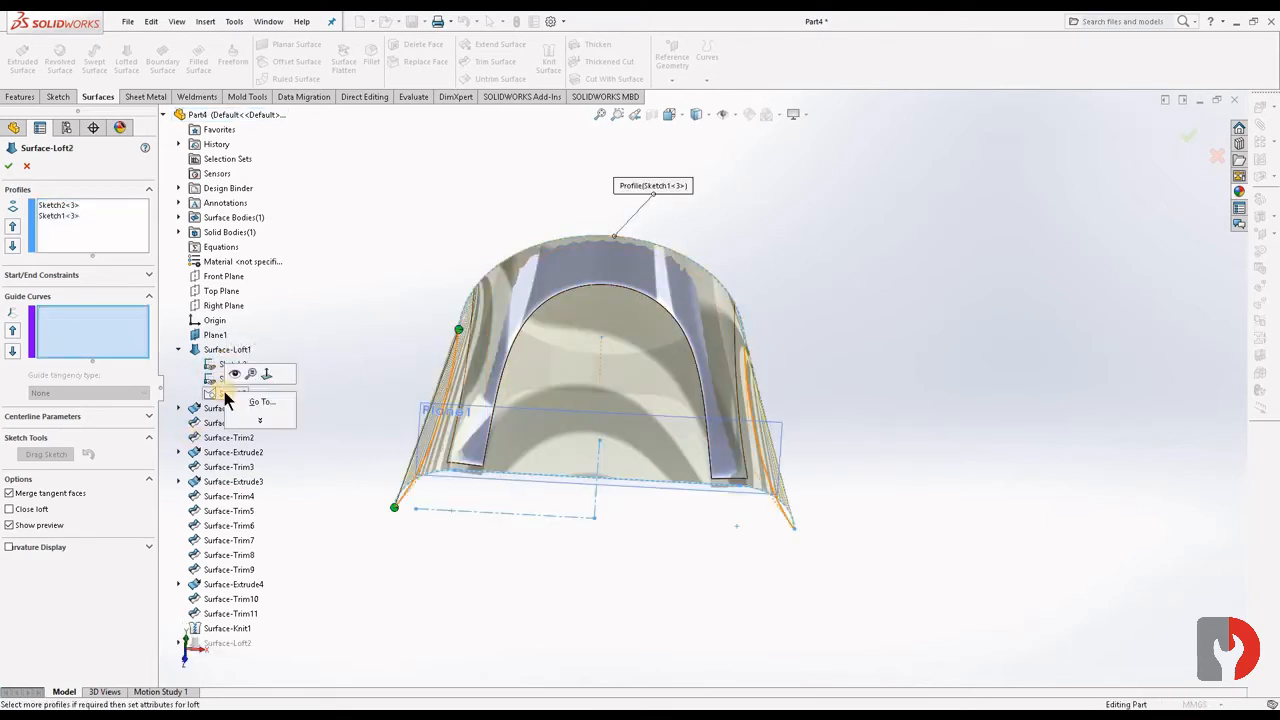
{"action": "left_click", "coordinate": [235, 375]}
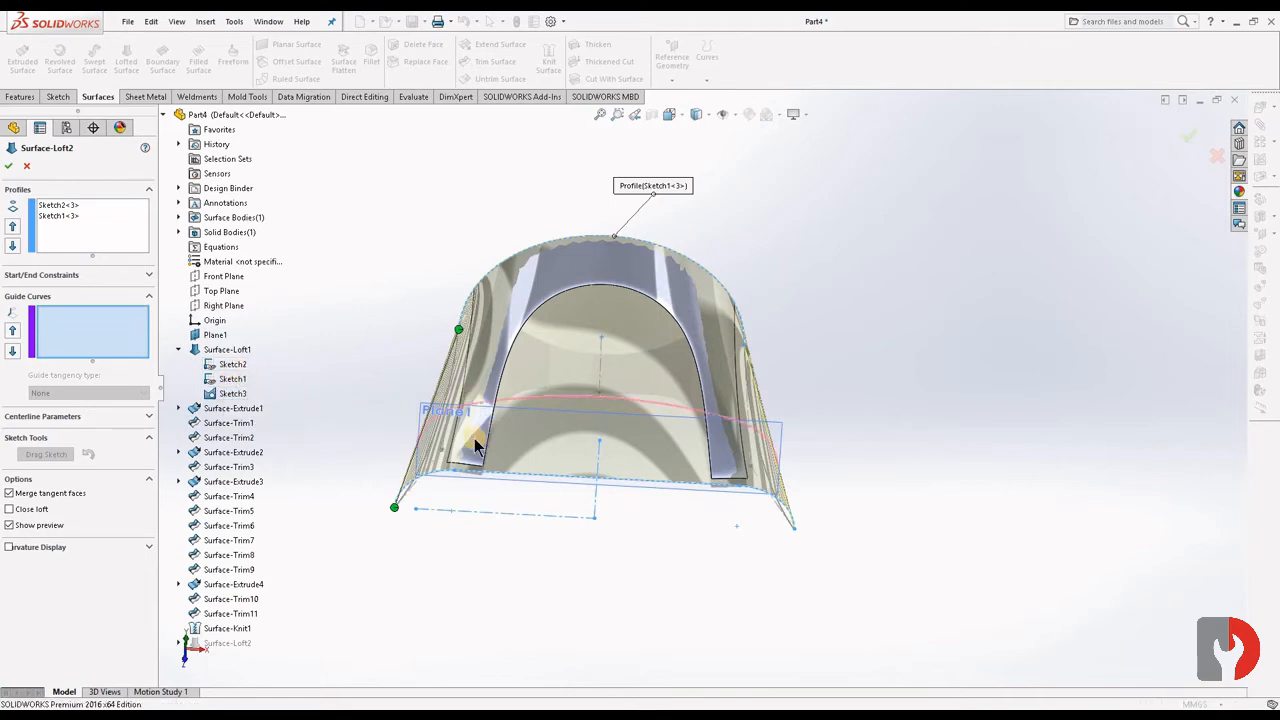
{"action": "scroll", "coordinate": [474, 440], "scroll_direction": "down", "scroll_amount": 4}
{"action": "middle_click_drag", "start_coordinate": [566, 478], "coordinate": [578, 508]}
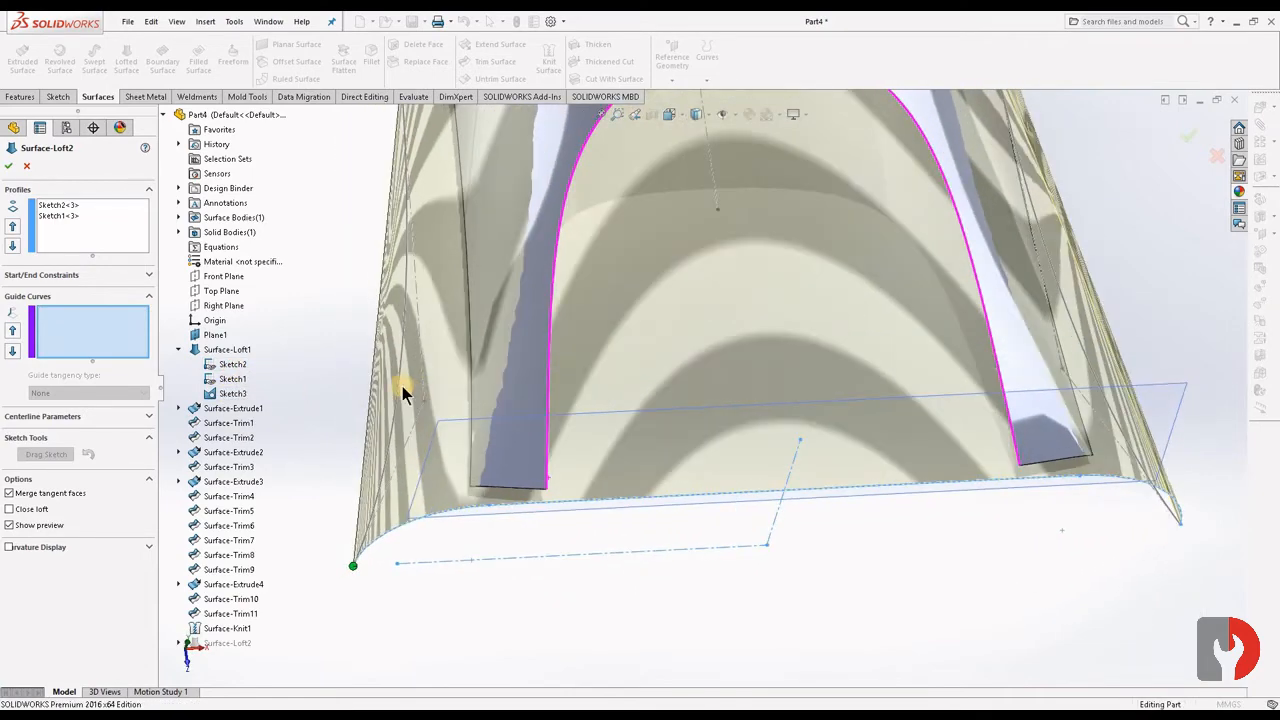
{"action": "left_click", "coordinate": [398, 389]}
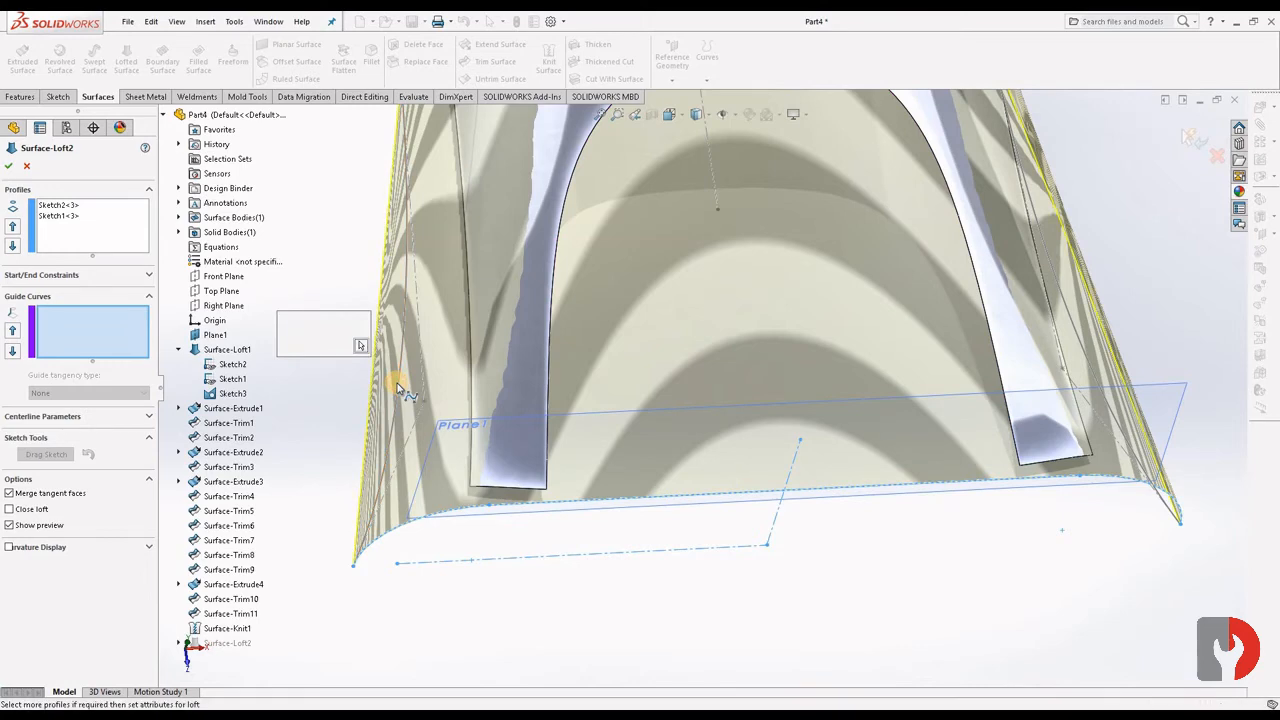
{"action": "left_click", "coordinate": [400, 394]}
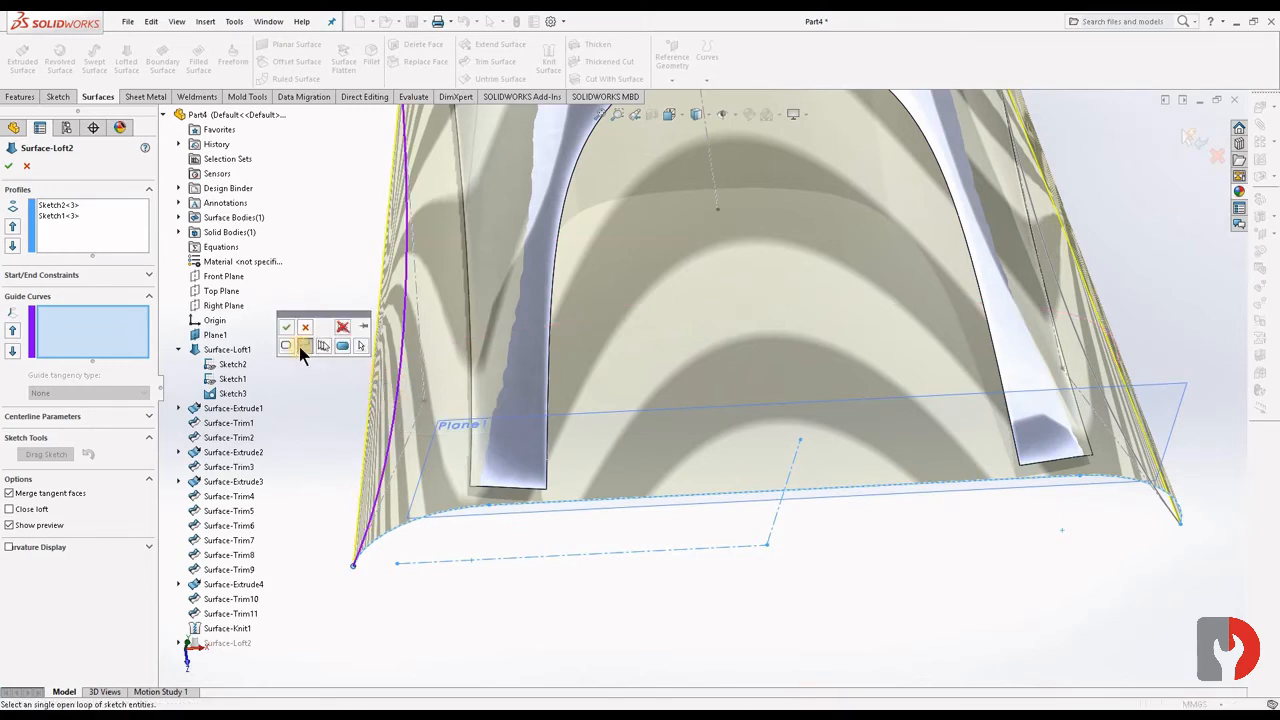
{"action": "left_click", "coordinate": [291, 330]}
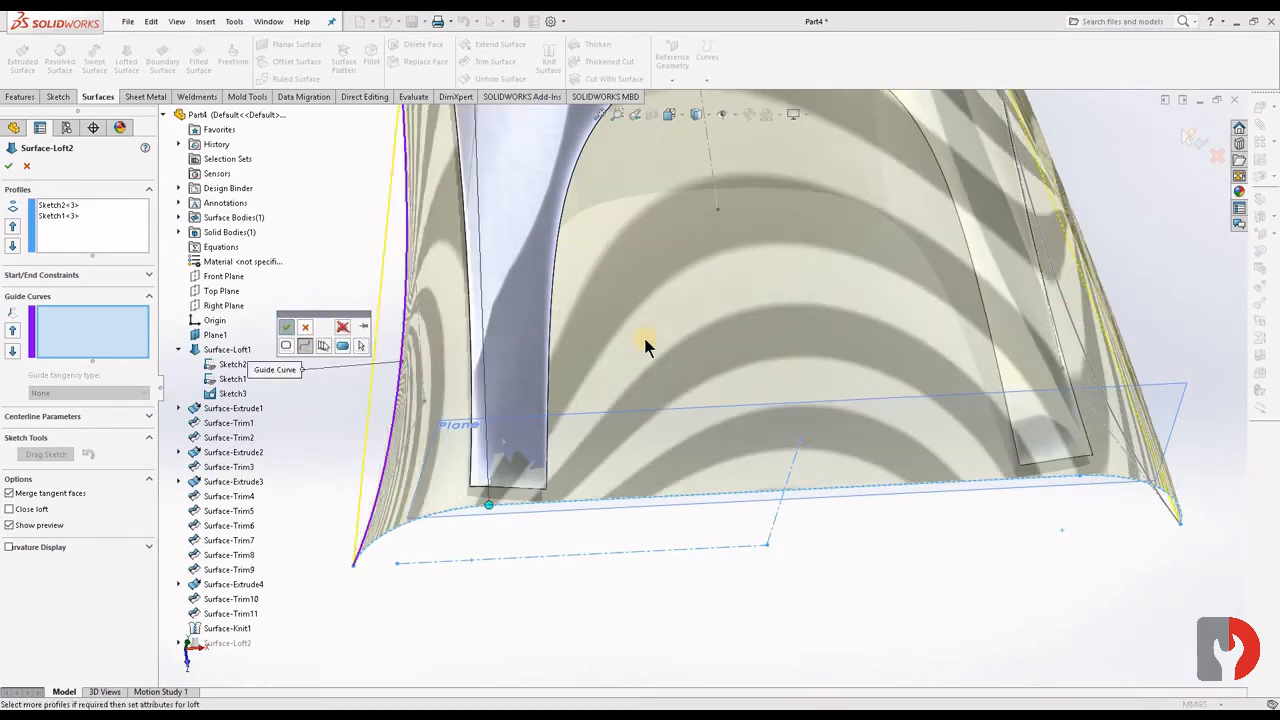
{"action": "left_click", "coordinate": [1072, 322]}
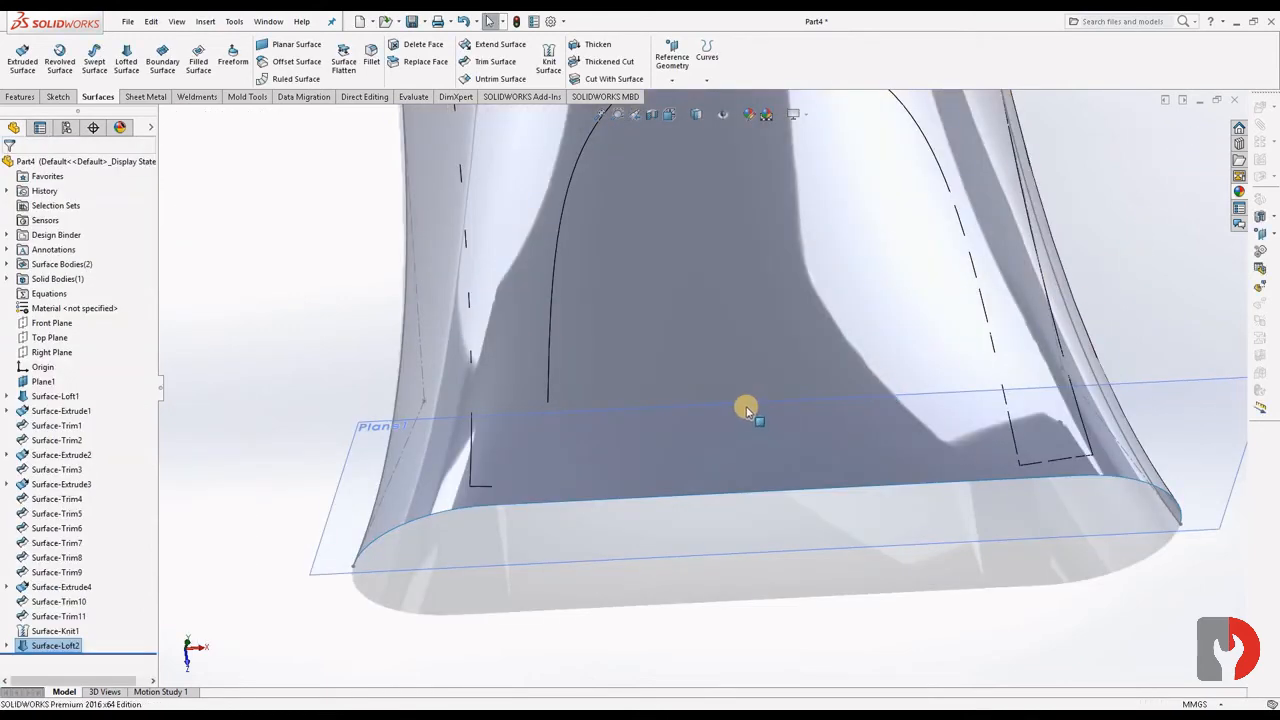
- Show Surface-Extrude1 and start a standard trim with it as the tool, marking the two upper front strips of the new loft for removal
{"action": "mouse_move", "coordinate": [816, 511]}
{"action": "middle_mouse_down"}
{"action": "mouse_move", "coordinate": [766, 414]}
{"action": "mouse_move", "coordinate": [654, 449]}
{"action": "mouse_move", "coordinate": [785, 473]}
{"action": "mouse_move", "coordinate": [560, 260]}
{"action": "middle_mouse_up"}
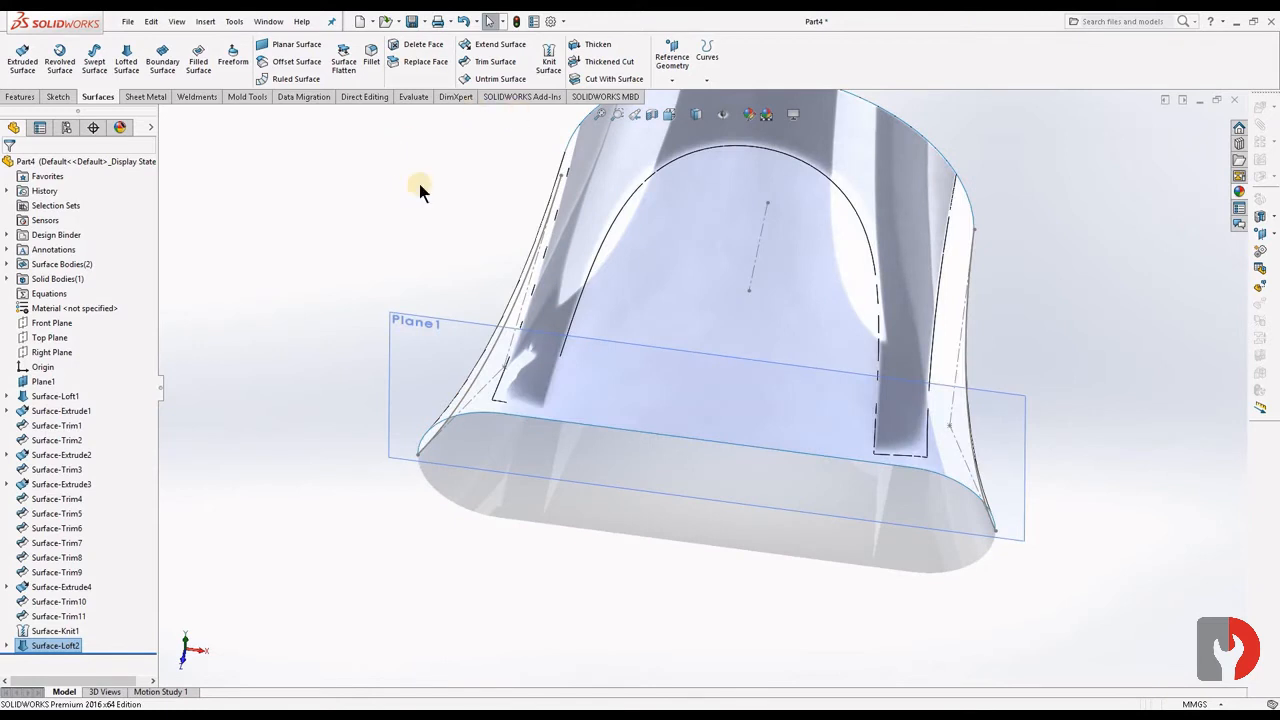
{"action": "left_click", "coordinate": [45, 413]}
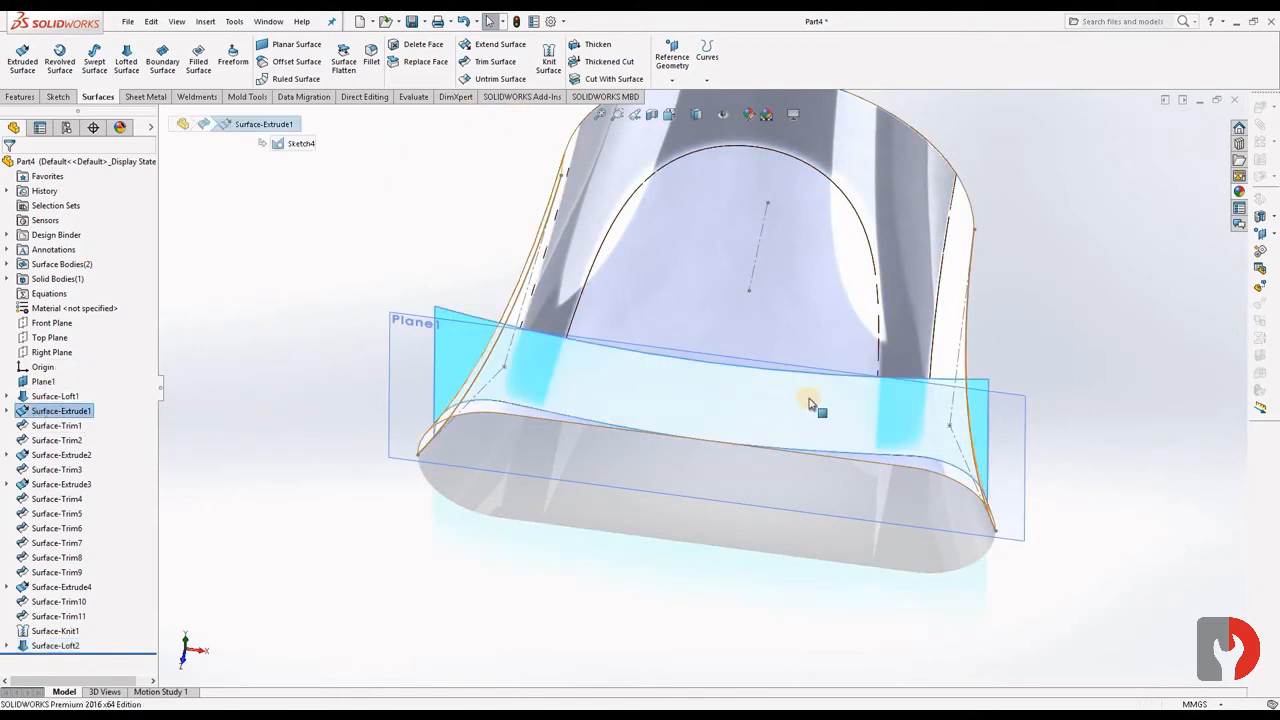
{"action": "left_click", "coordinate": [890, 401]}
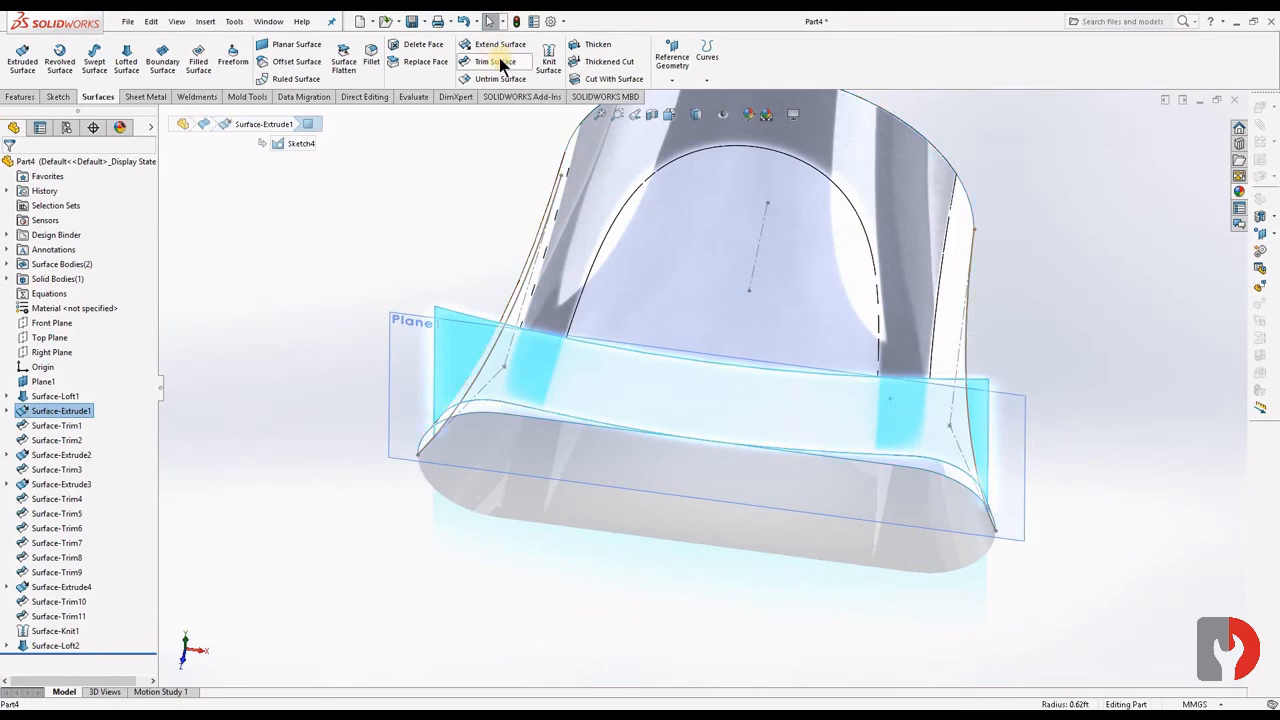
{"action": "left_click", "coordinate": [497, 62]}
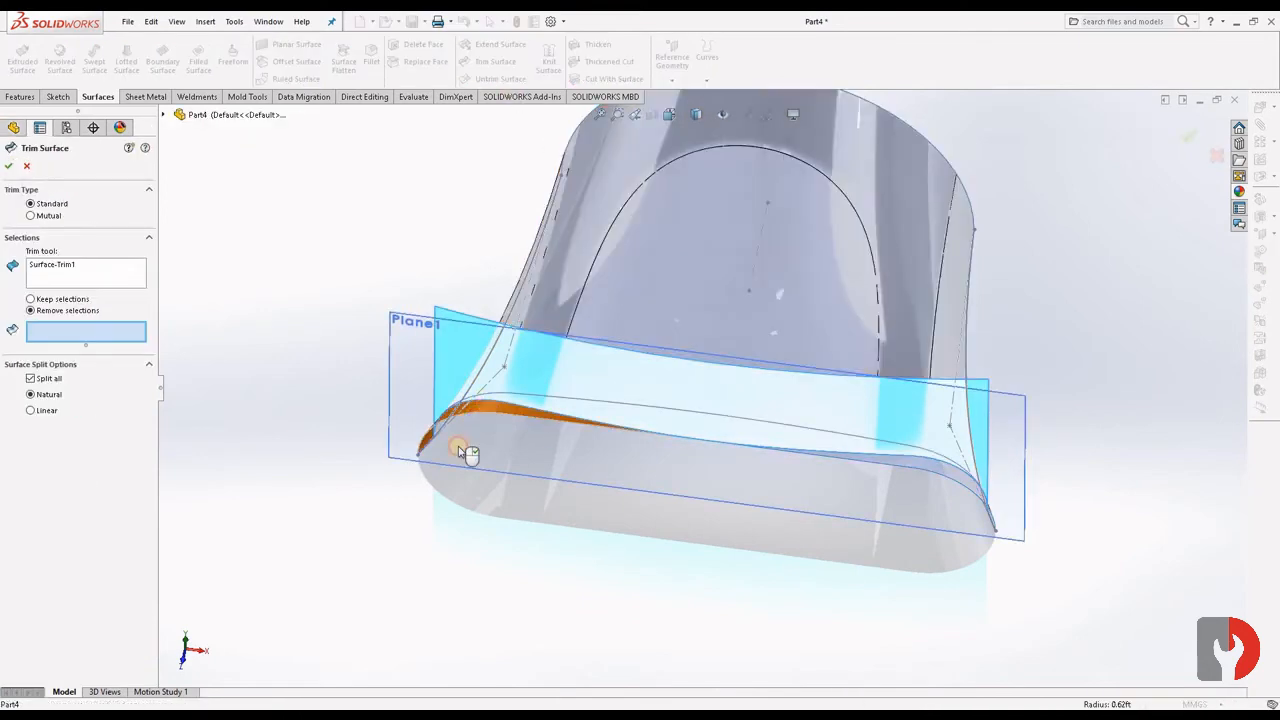
{"action": "left_click", "coordinate": [459, 450]}
{"action": "left_click", "coordinate": [951, 474]}
- Add the thin slivers at both lower front corners of the loft to the removal, complete the trim, and hide Surface-Extrude1
{"action": "scroll", "coordinate": [960, 512], "scroll_direction": "down", "scroll_amount": 4}
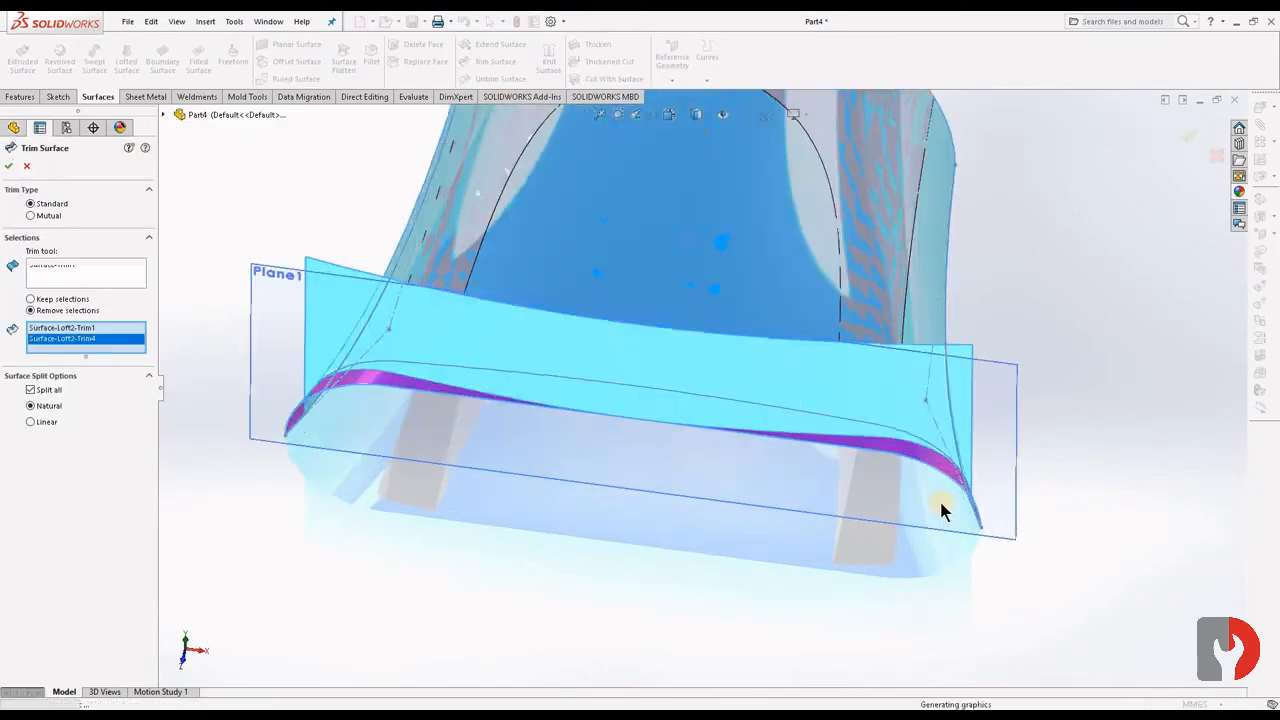
{"action": "mouse_move", "coordinate": [940, 508]}
{"action": "middle_mouse_down"}
{"action": "mouse_move", "coordinate": [840, 487]}
{"action": "mouse_move", "coordinate": [957, 506]}
{"action": "middle_mouse_up"}
{"action": "scroll", "coordinate": [871, 486], "scroll_direction": "down", "scroll_amount": 3}
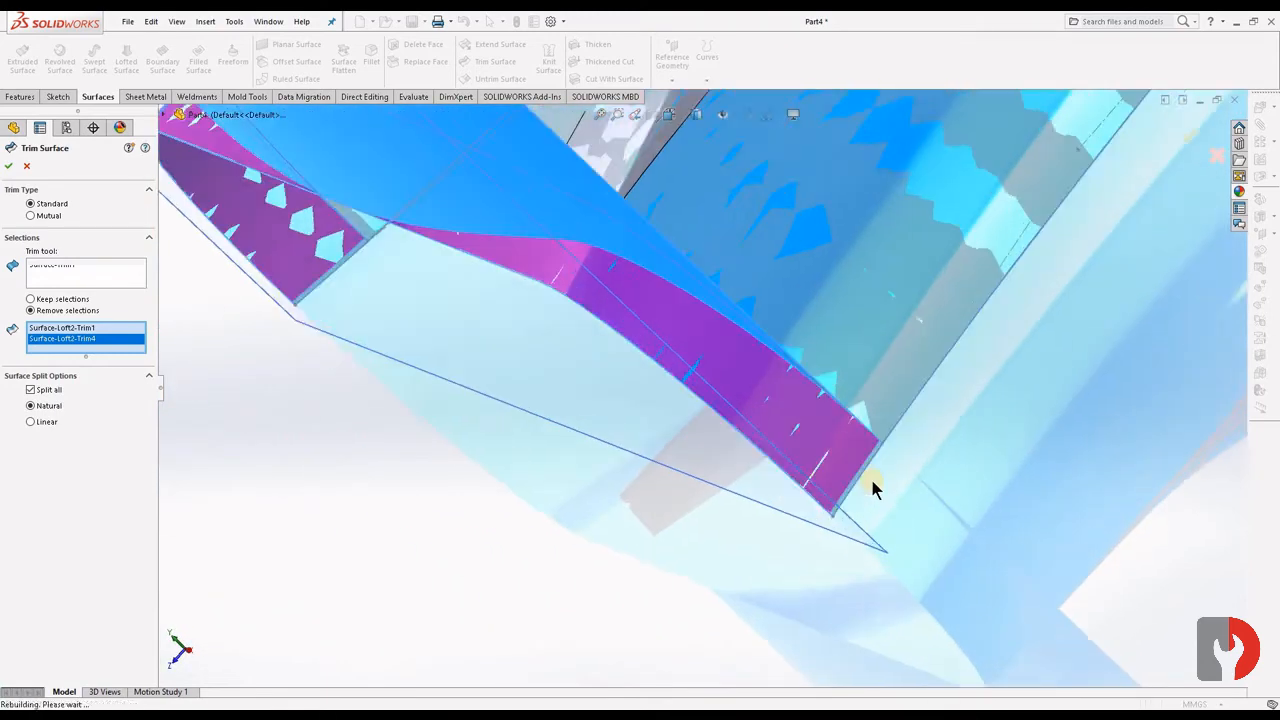
{"action": "scroll", "coordinate": [737, 349], "scroll_direction": "down", "scroll_amount": 4}
{"action": "left_click", "coordinate": [757, 348]}
{"action": "middle_click_drag", "start_coordinate": [757, 446], "coordinate": [405, 293]}
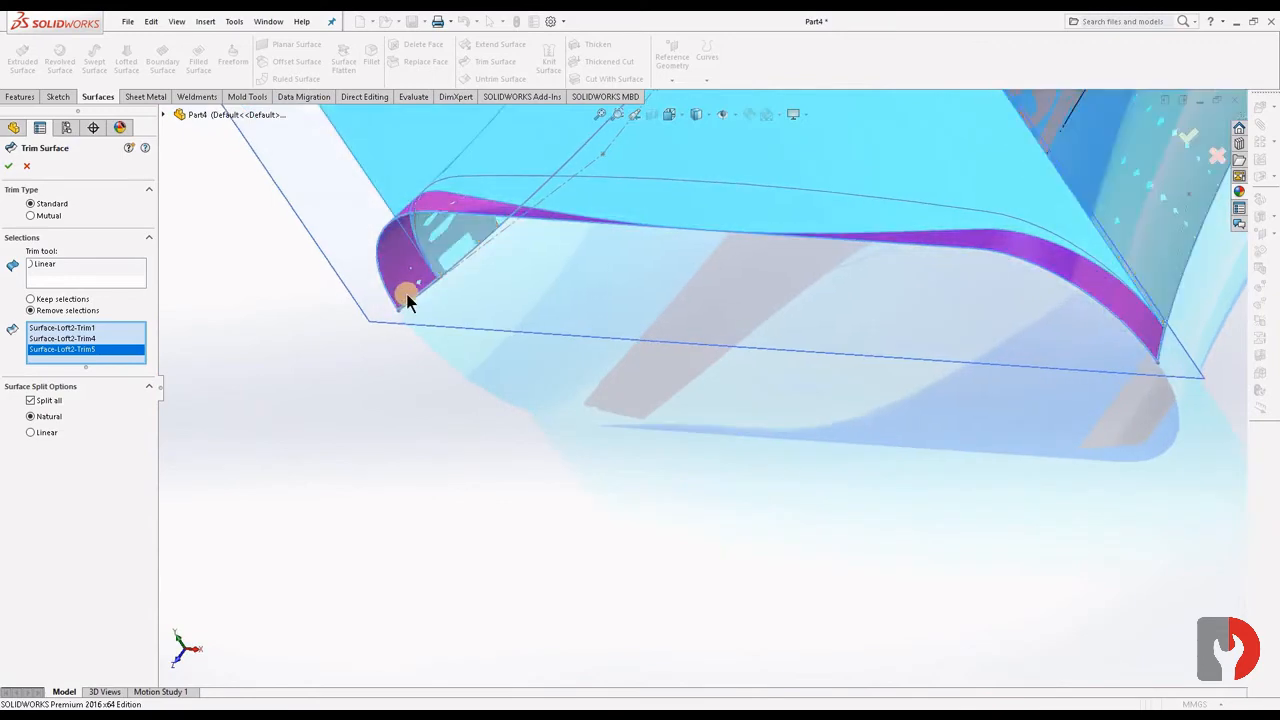
{"action": "scroll", "coordinate": [510, 338], "scroll_direction": "down", "scroll_amount": 6}
{"action": "left_click", "coordinate": [588, 386]}
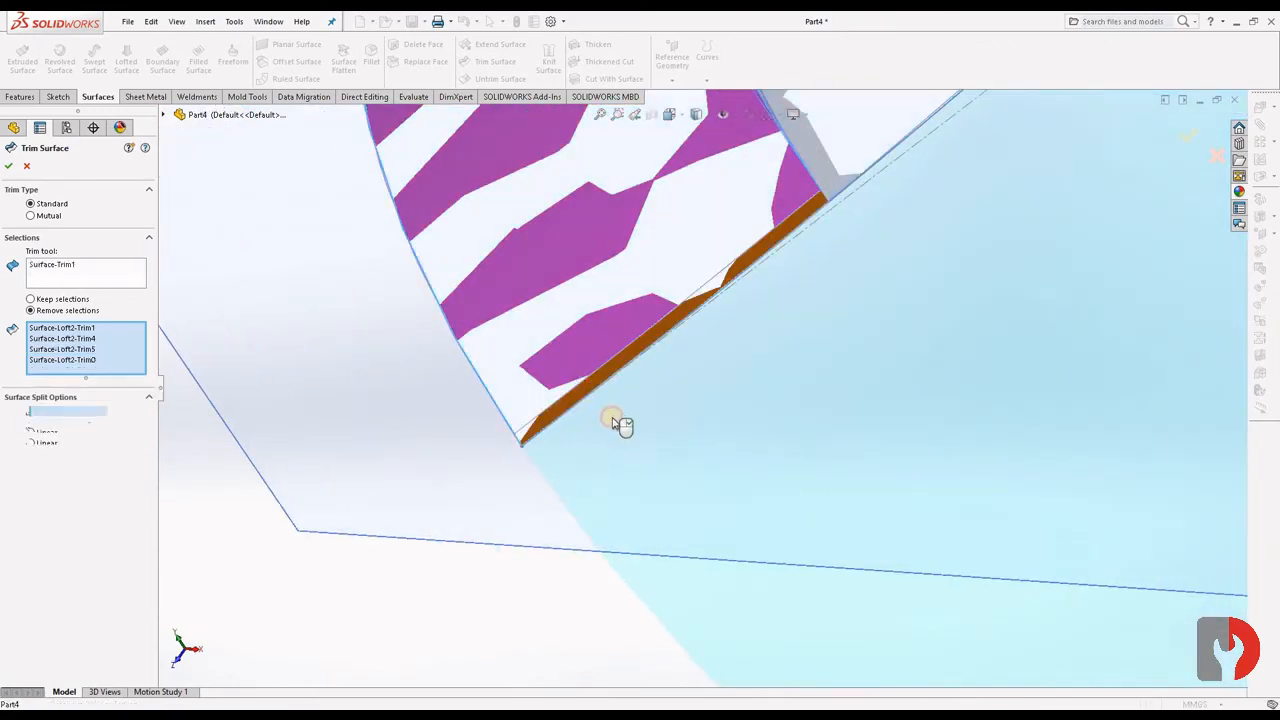
{"action": "middle_click_drag", "start_coordinate": [617, 423], "coordinate": [765, 422]}
{"action": "scroll", "coordinate": [952, 419], "scroll_direction": "up", "scroll_amount": 10}
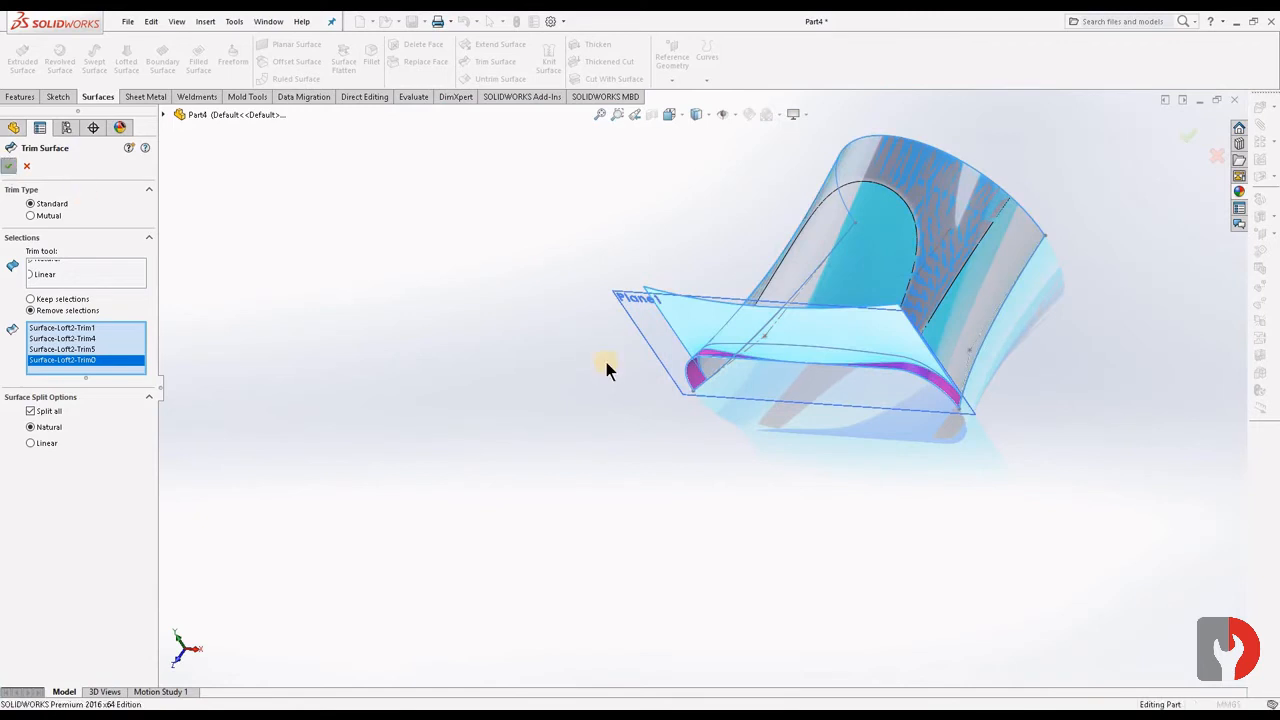
{"action": "left_click", "coordinate": [864, 322]}
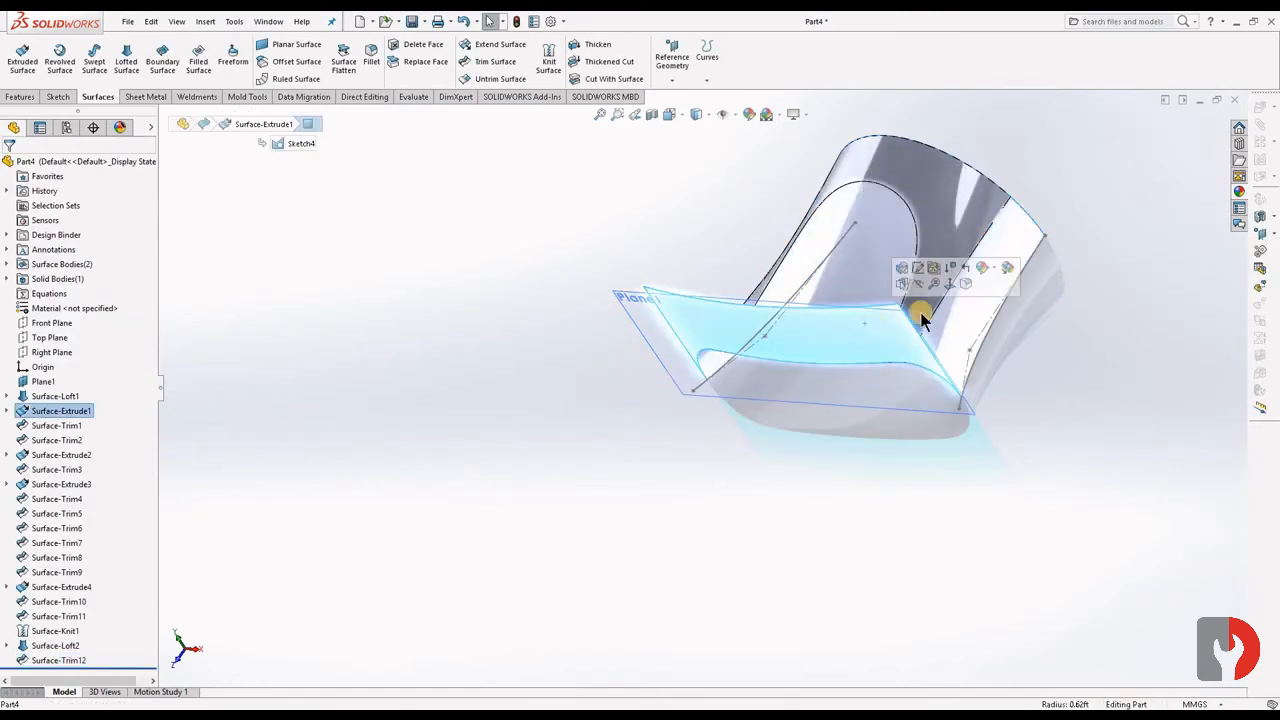
{"action": "left_click", "coordinate": [1090, 418]}
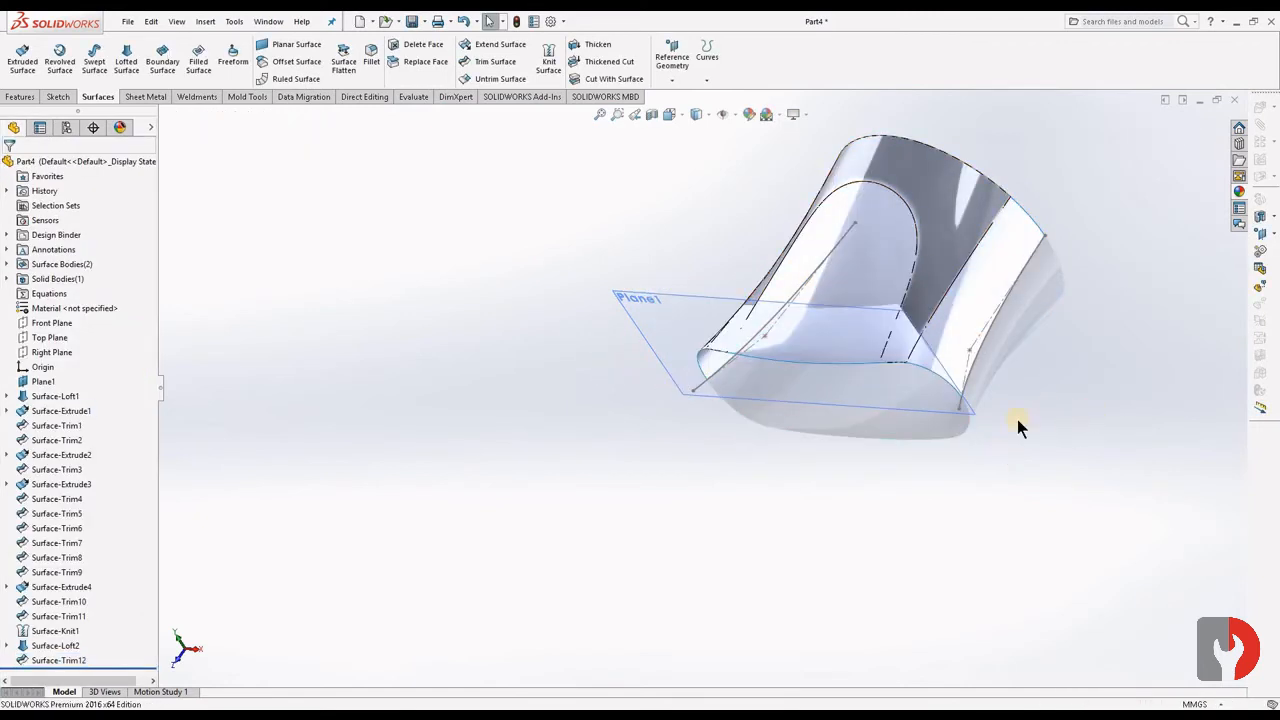
- Thicken the trimmed outer loft surface by 1.00 mm toward its outer side, merging the result with the solid
{"action": "middle_click_drag", "start_coordinate": [1075, 409], "coordinate": [866, 477]}
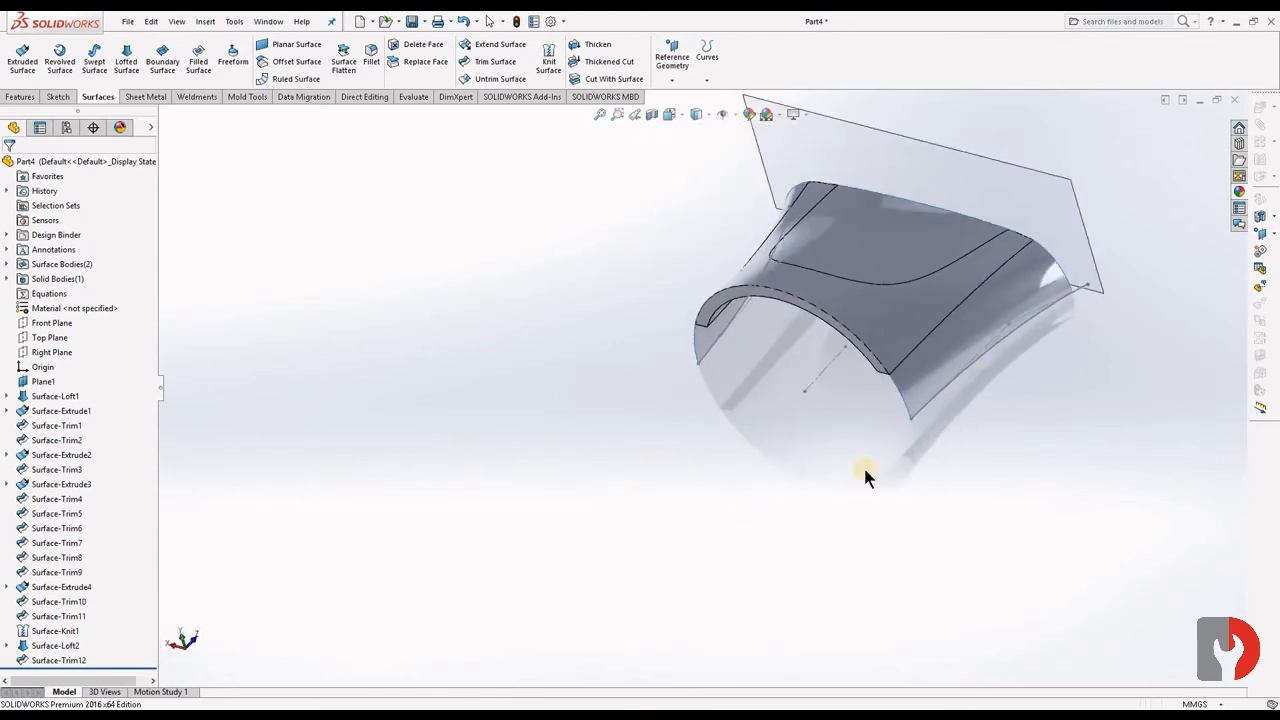
{"action": "left_click", "coordinate": [950, 355]}
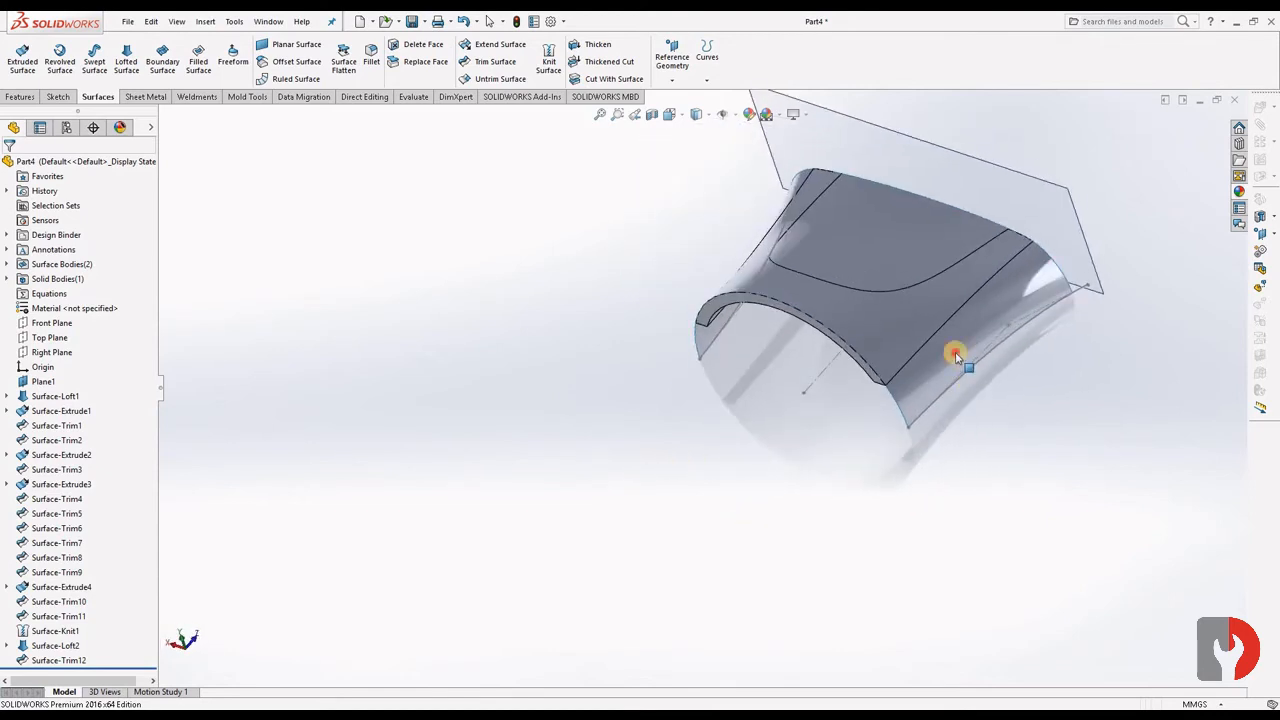
{"action": "left_click", "coordinate": [604, 47]}
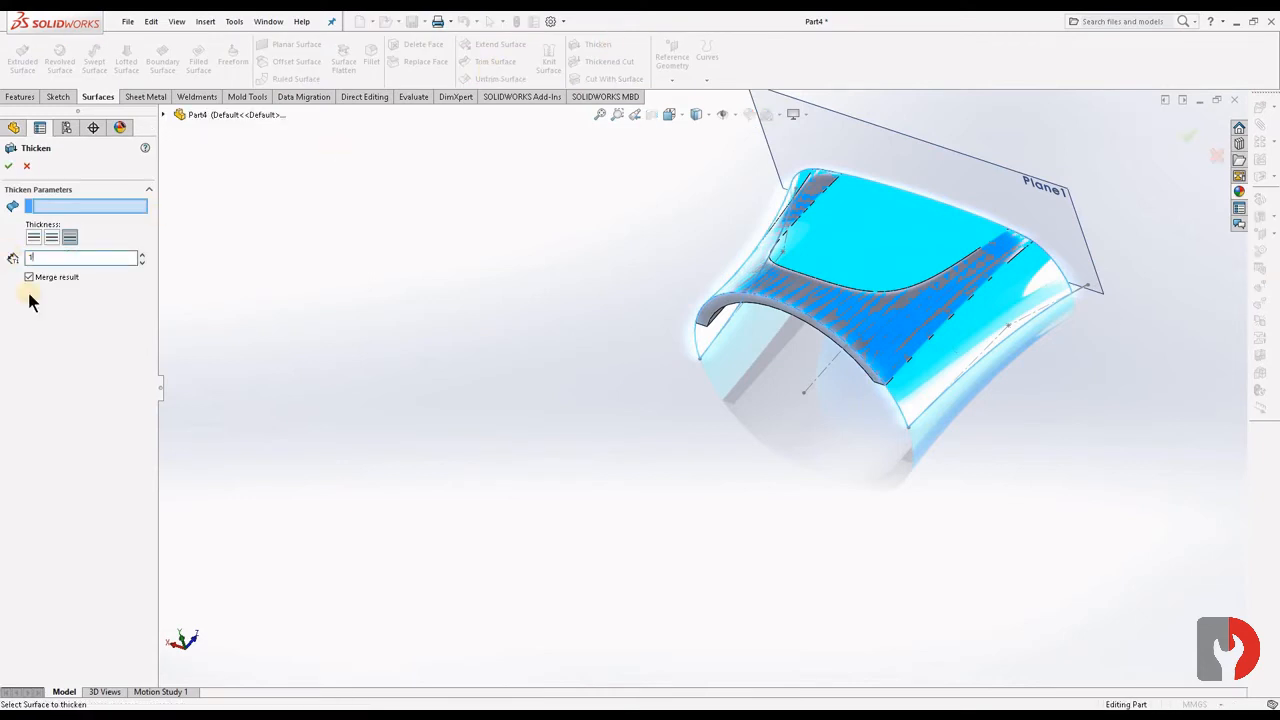
{"action": "left_click", "coordinate": [1025, 320]}
{"action": "middle_click_drag", "start_coordinate": [1062, 418], "coordinate": [1134, 286]}
{"action": "scroll", "coordinate": [624, 376], "scroll_direction": "down", "scroll_amount": 4}
{"action": "scroll", "coordinate": [624, 370], "scroll_direction": "down", "scroll_amount": 3}
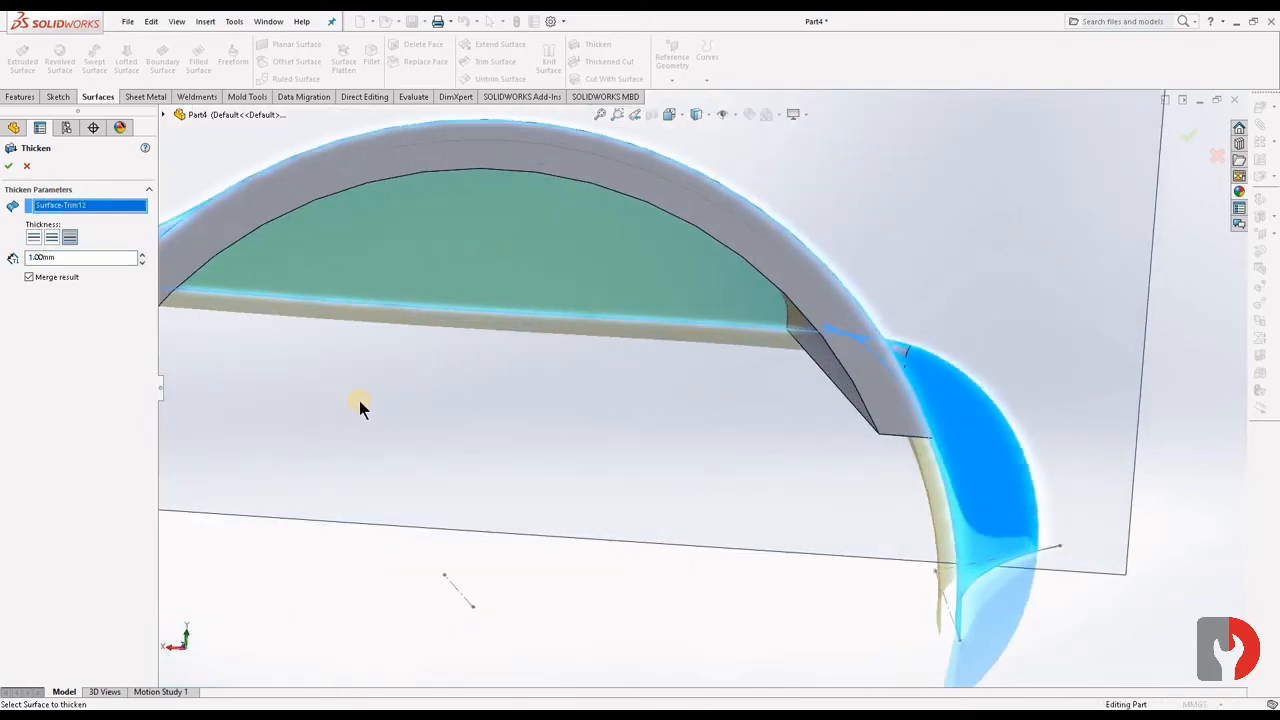
{"action": "scroll", "coordinate": [360, 402], "scroll_direction": "up", "scroll_amount": 7}
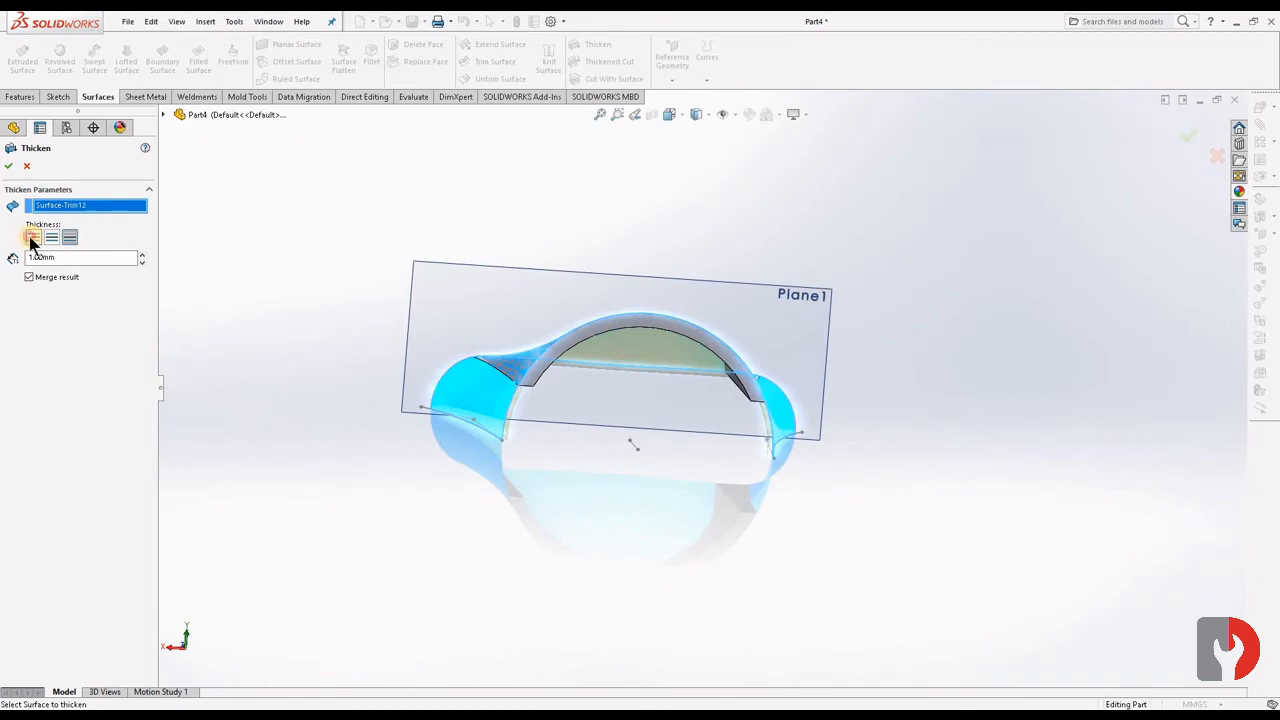
{"action": "left_click", "coordinate": [31, 240]}
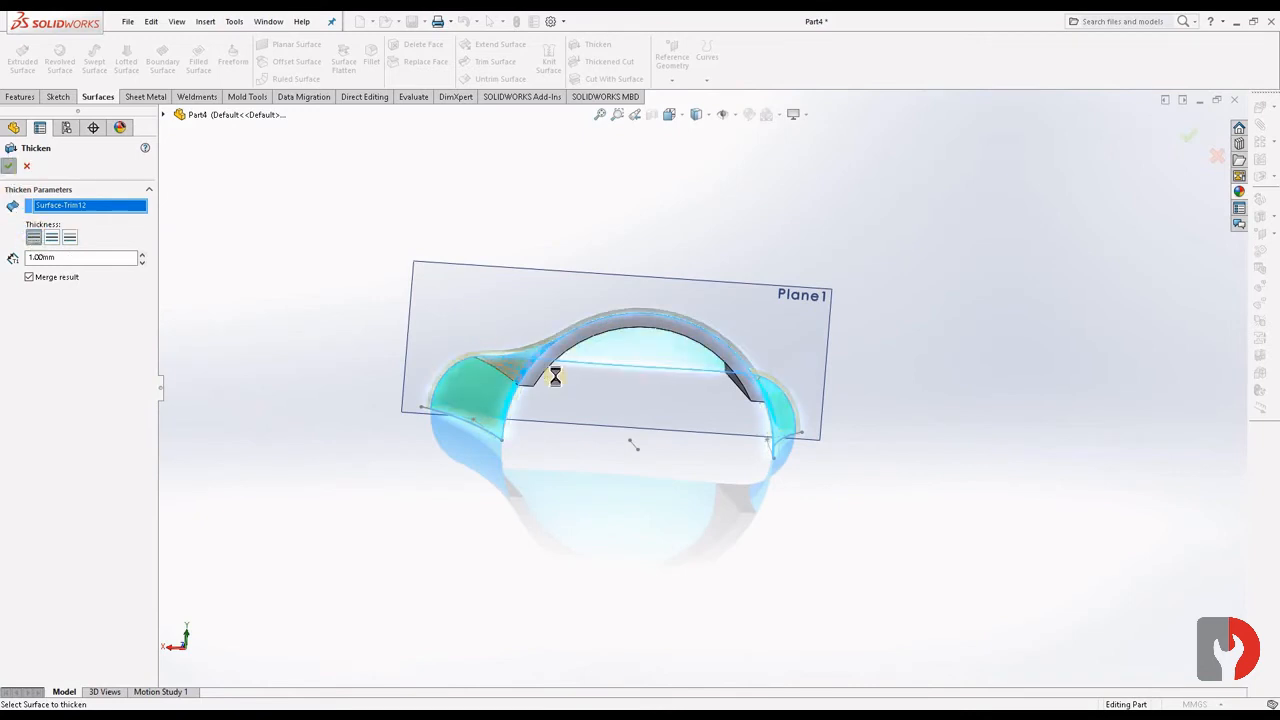
- Examine the thickened body from the left view and up close, checking its wide end face and the open underside
{"action": "middle_click_drag", "start_coordinate": [666, 426], "coordinate": [535, 236]}
{"action": "scroll", "coordinate": [543, 236], "scroll_direction": "down", "scroll_amount": 6}
{"action": "middle_click_drag", "start_coordinate": [724, 391], "coordinate": [700, 402]}
{"action": "key", "text": "space"}
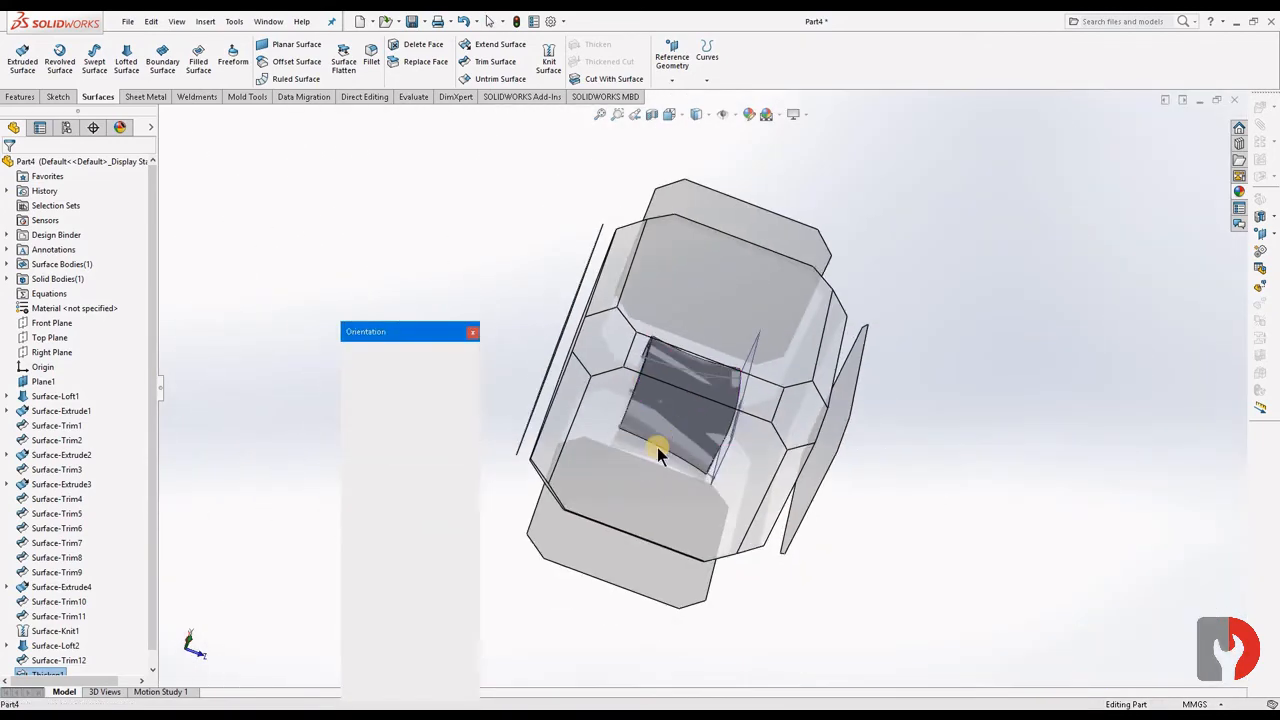
{"action": "left_click", "coordinate": [658, 454]}
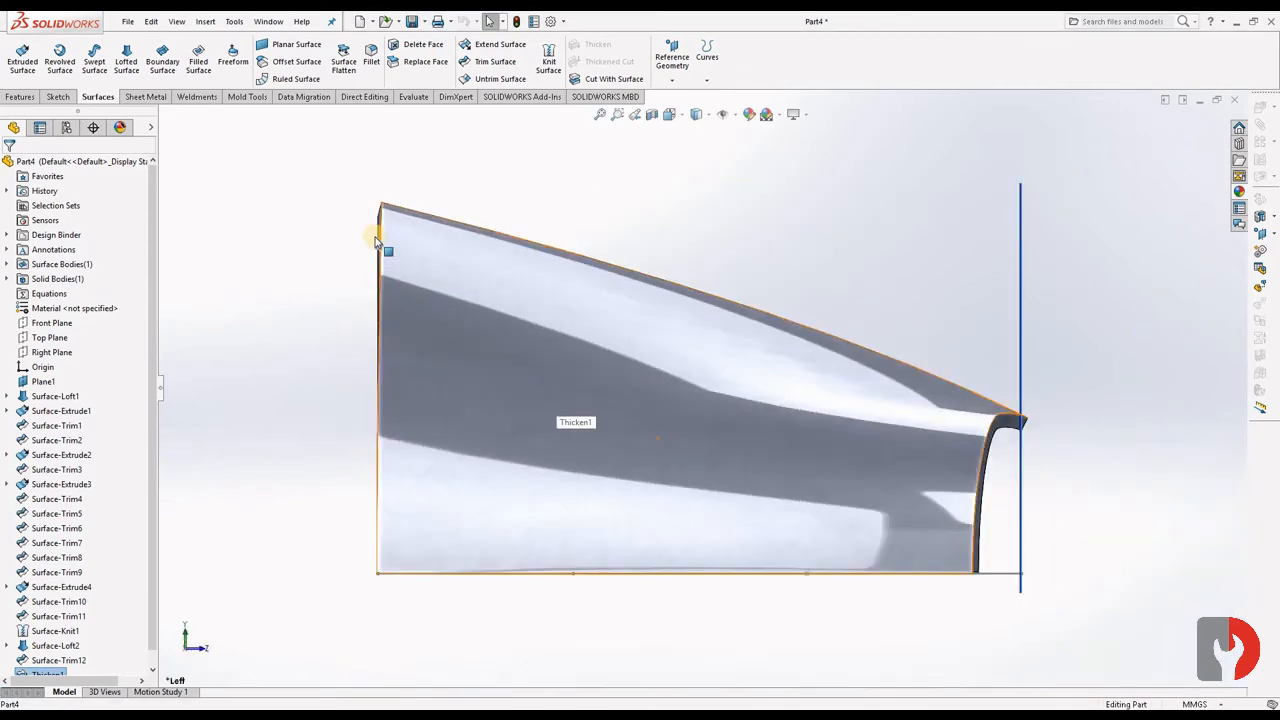
{"action": "scroll", "coordinate": [380, 236], "scroll_direction": "down", "scroll_amount": 3}
{"action": "scroll", "coordinate": [457, 286], "scroll_direction": "up", "scroll_amount": 5}
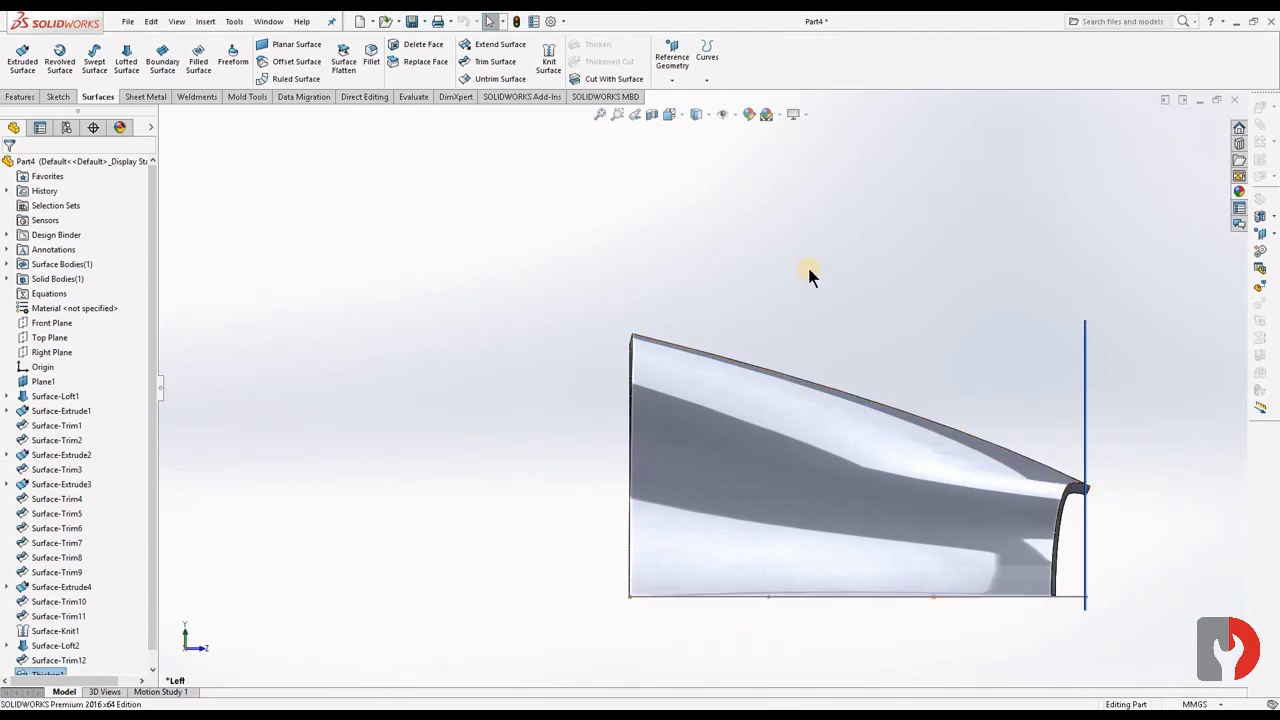
{"action": "key", "text": "space"}
{"action": "left_click", "coordinate": [693, 337]}
{"action": "key", "text": "f"}
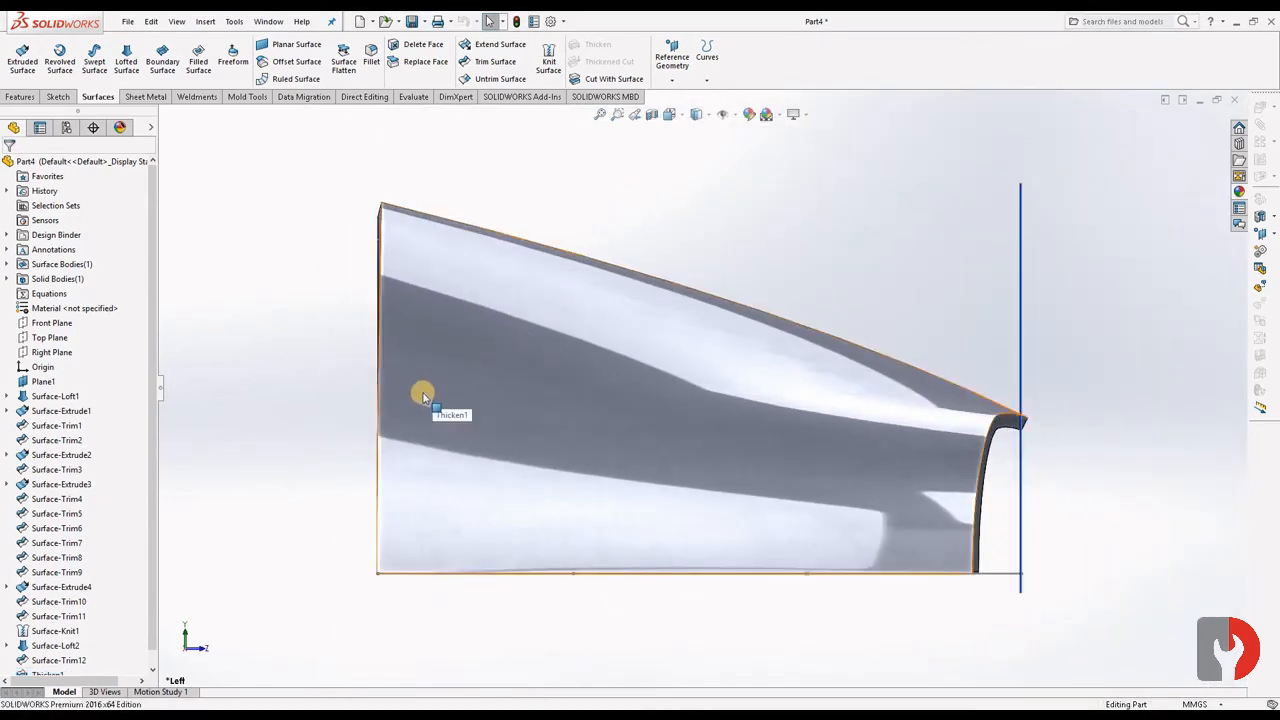
{"action": "scroll", "coordinate": [374, 228], "scroll_direction": "down", "scroll_amount": 6}
{"action": "scroll", "coordinate": [715, 420], "scroll_direction": "up", "scroll_amount": 8}
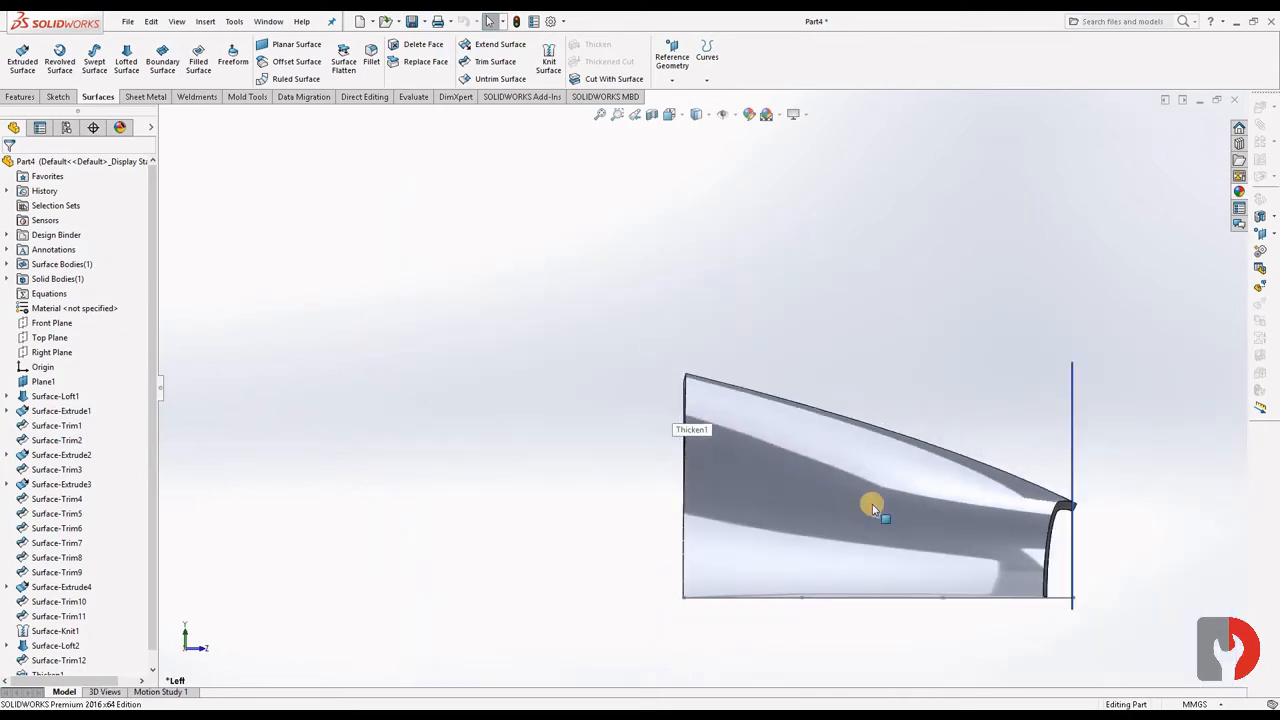
{"action": "middle_click_drag", "start_coordinate": [919, 348], "coordinate": [459, 265]}
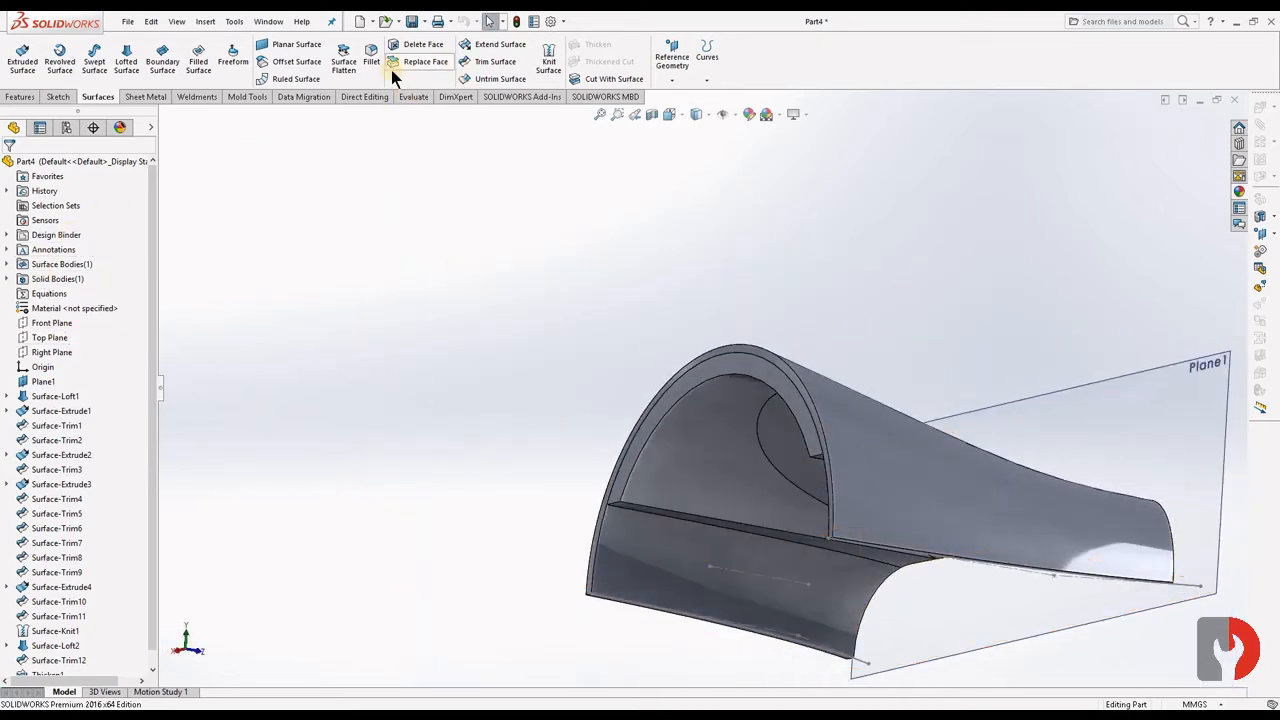
- Mirror the thickened solid body about the Top Plane, merging the solids
{"action": "left_click", "coordinate": [39, 93]}
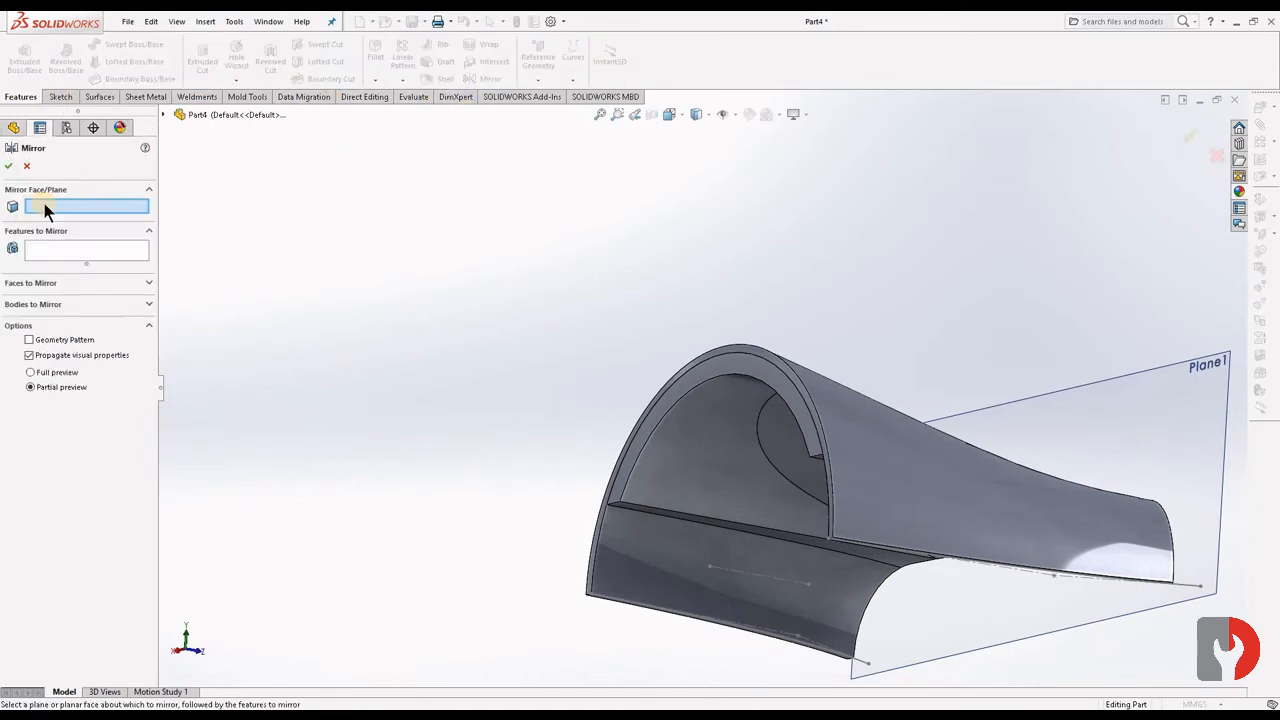
{"action": "left_click", "coordinate": [163, 114]}
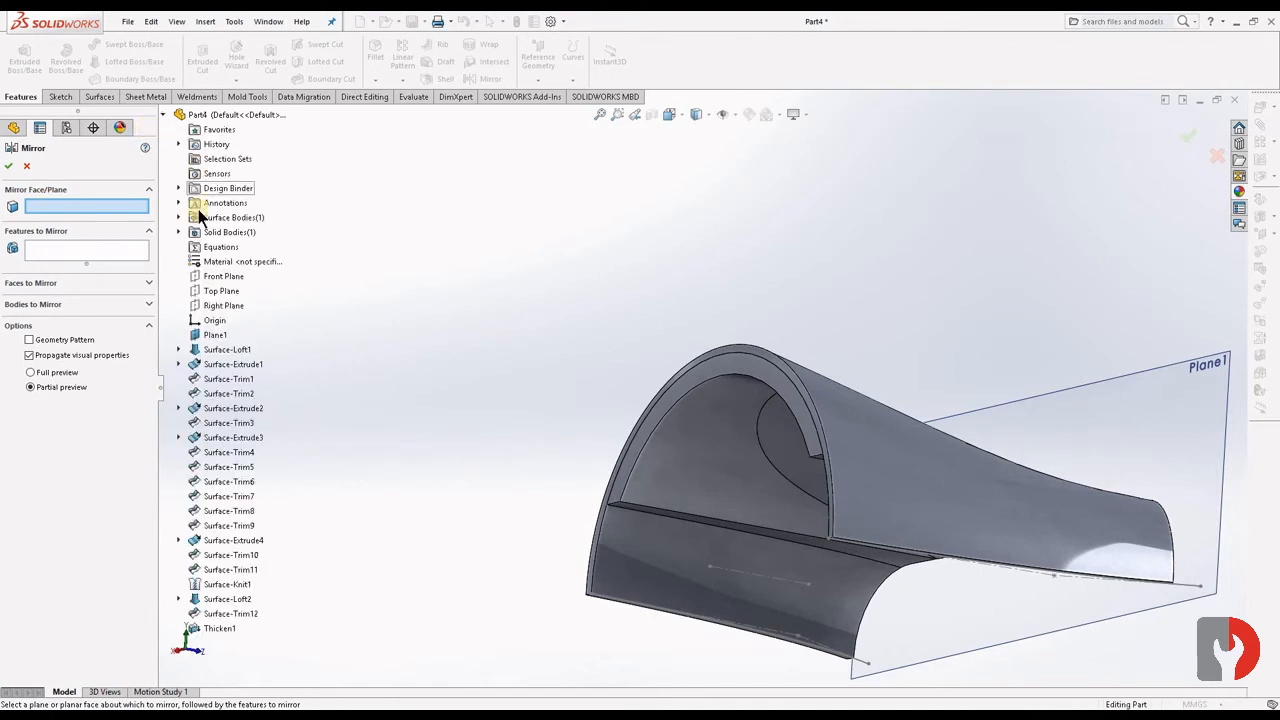
{"action": "left_click", "coordinate": [221, 290]}
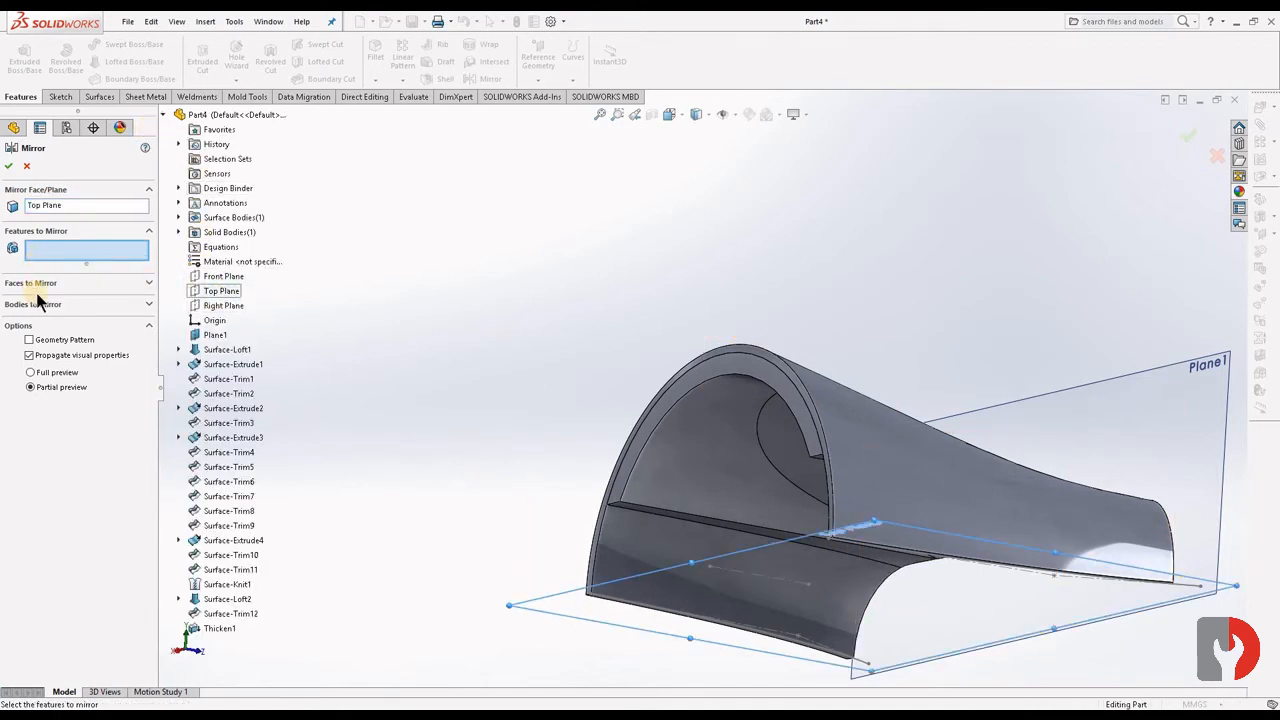
{"action": "left_click", "coordinate": [128, 305]}
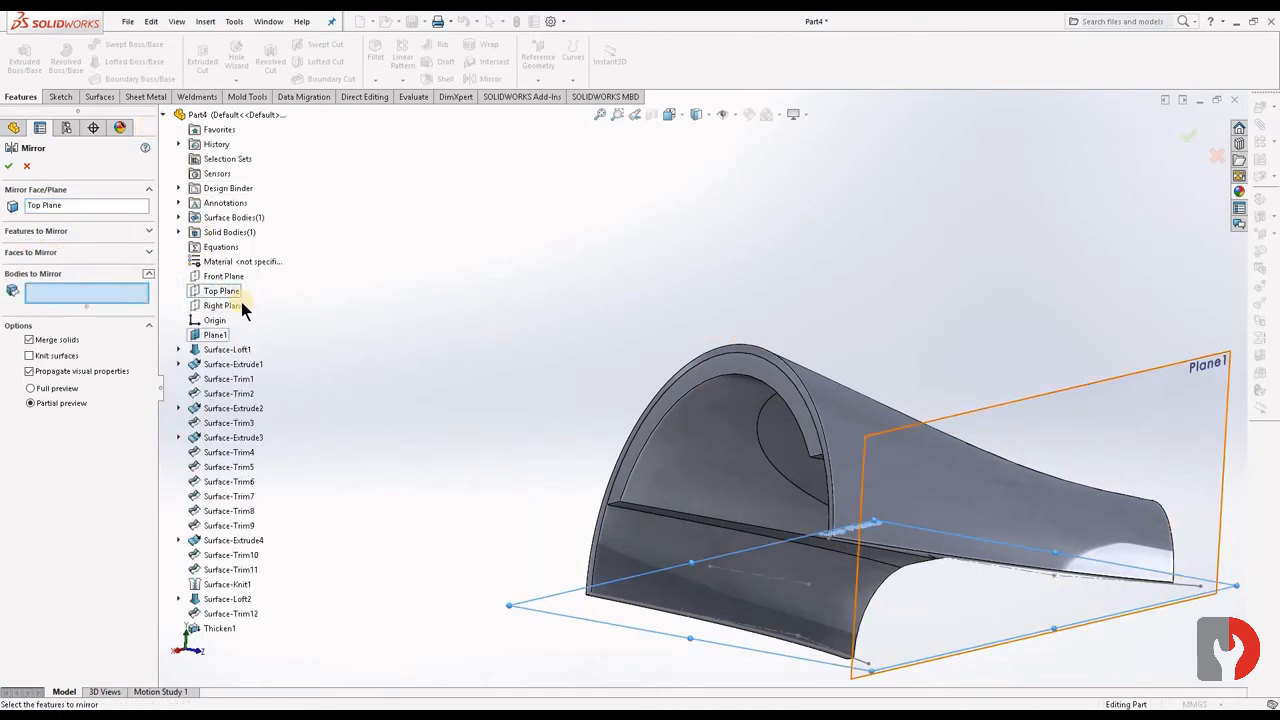
{"action": "left_click", "coordinate": [177, 231]}
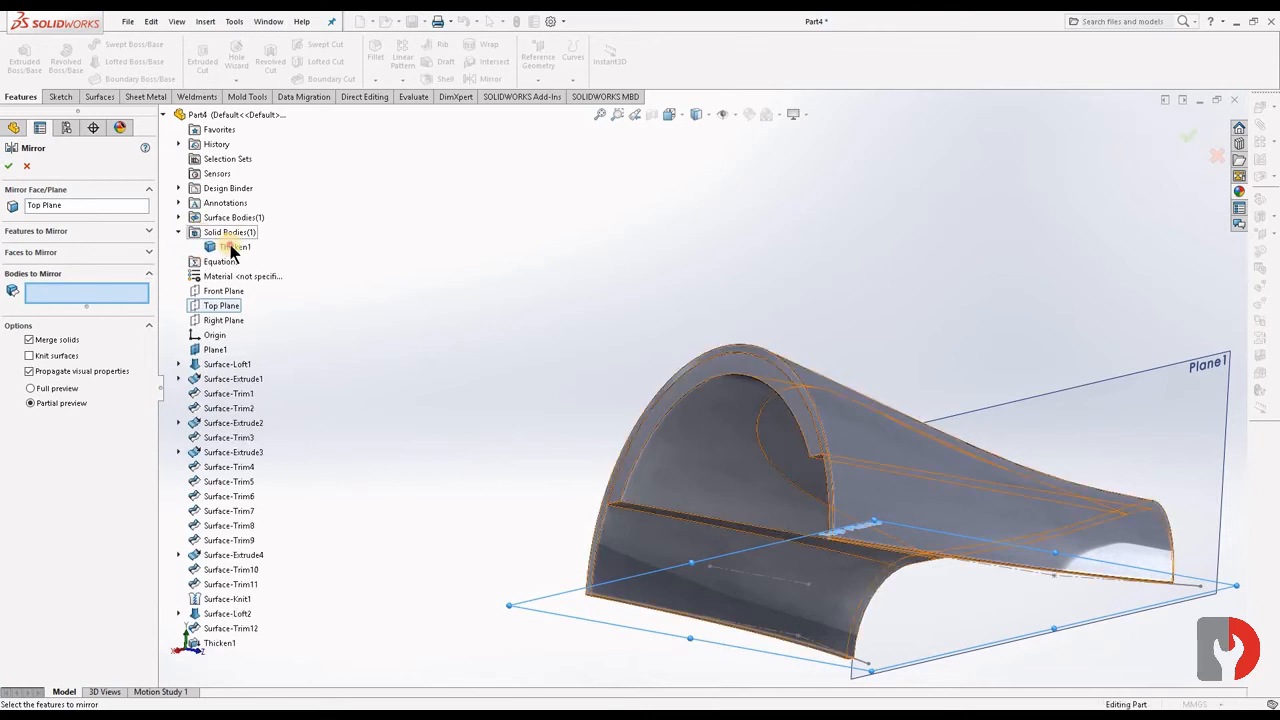
{"action": "left_click", "coordinate": [10, 166]}
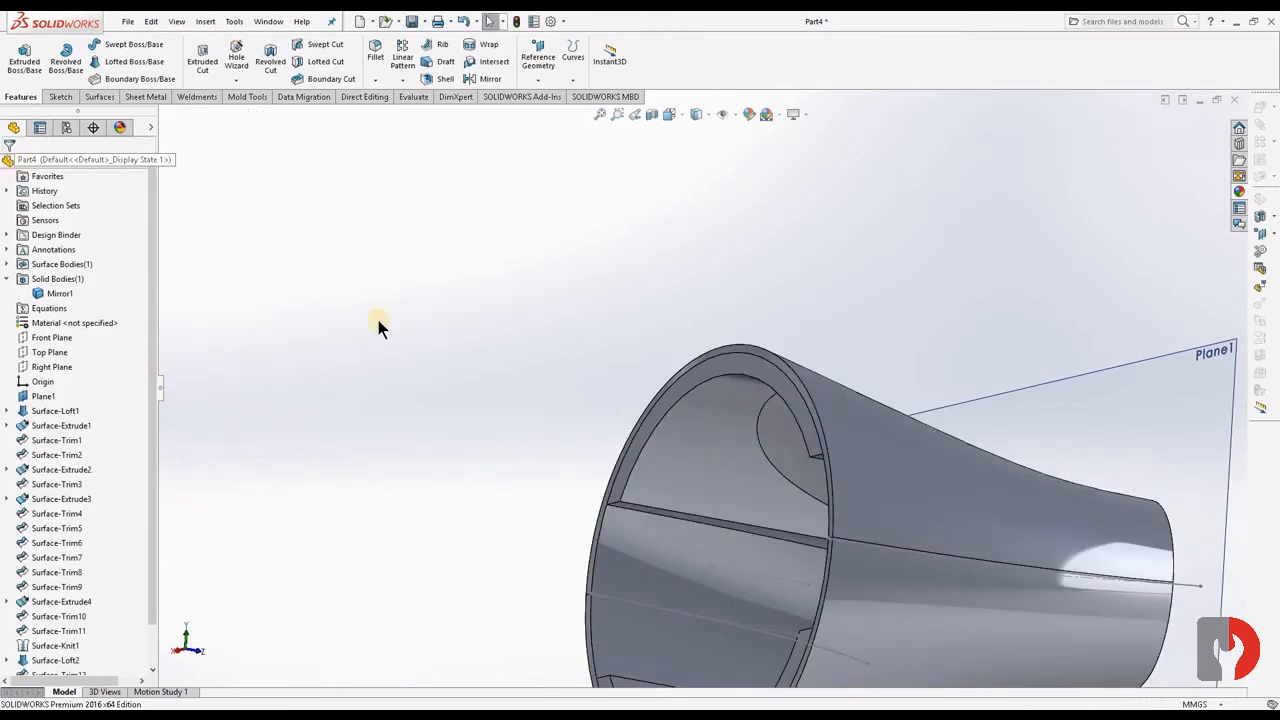
- Inspect the mirrored body from both open ends and hide Plane1
{"action": "scroll", "coordinate": [752, 543], "scroll_direction": "up", "scroll_amount": 3}
{"action": "middle_click_drag", "start_coordinate": [749, 523], "coordinate": [717, 520]}
{"action": "scroll", "coordinate": [732, 488], "scroll_direction": "down", "scroll_amount": 5}
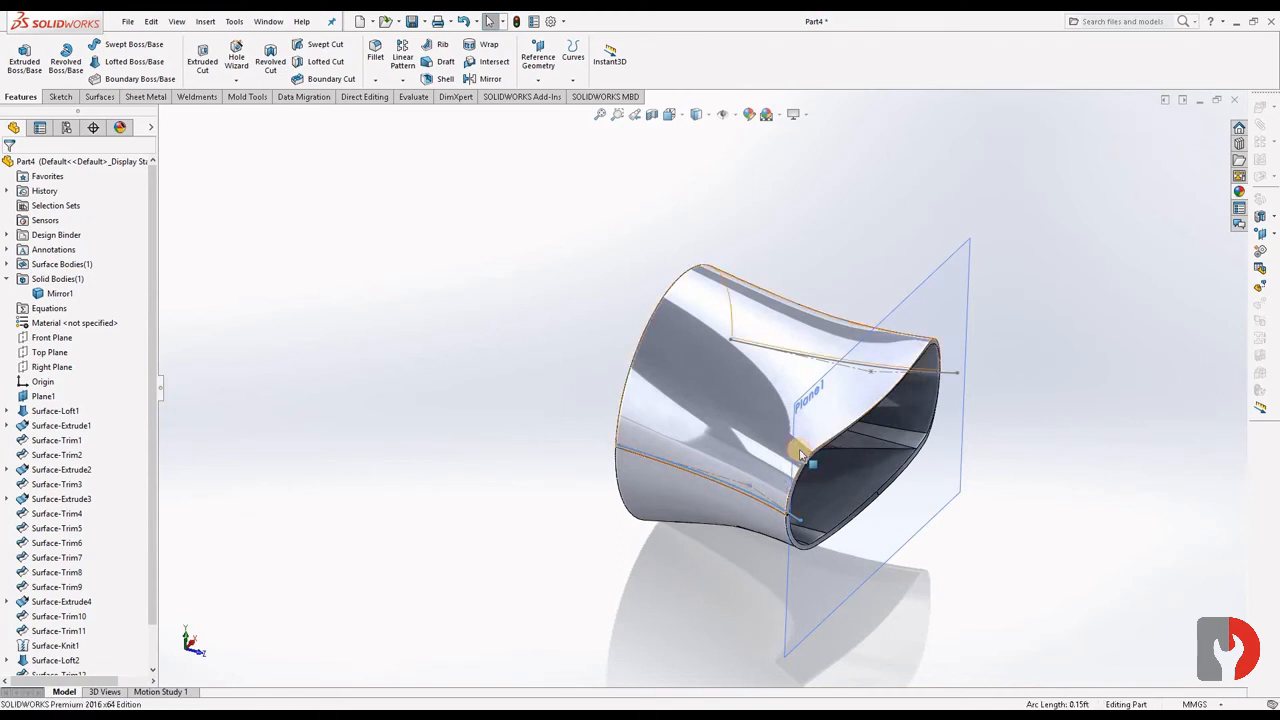
{"action": "middle_click_drag", "start_coordinate": [1043, 474], "coordinate": [983, 317]}
{"action": "left_click", "coordinate": [985, 315]}
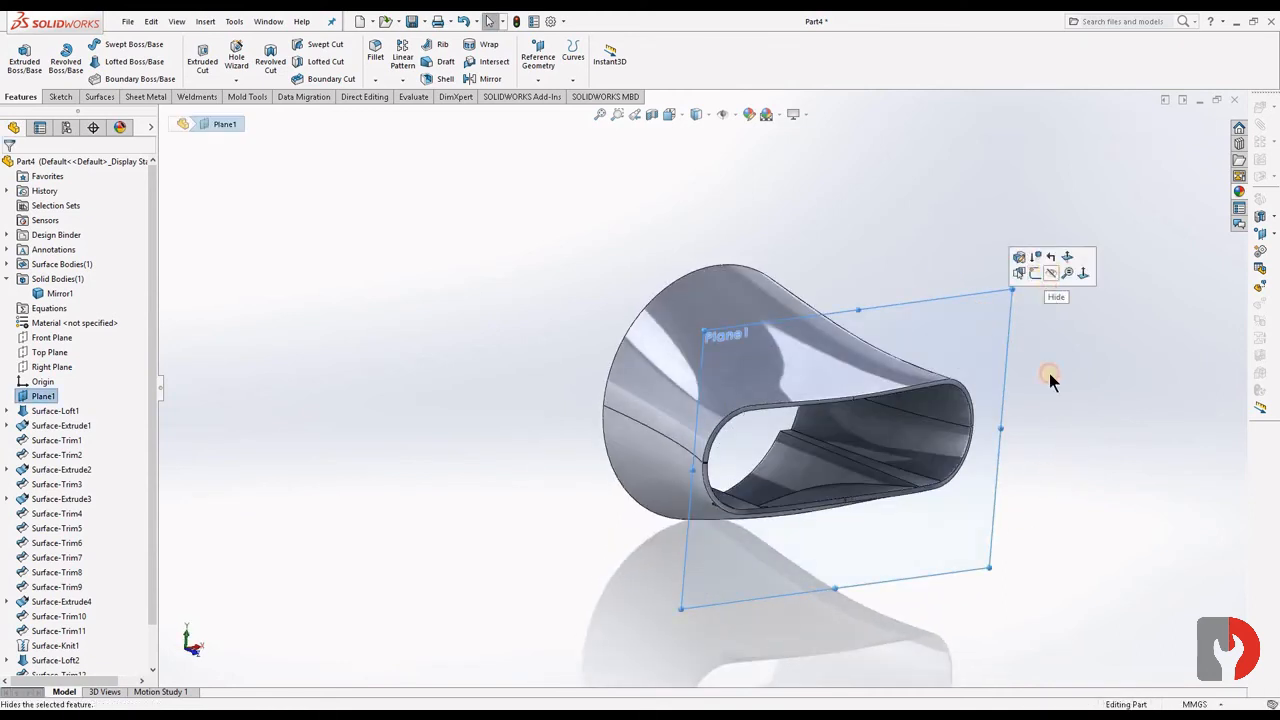
{"action": "left_click", "coordinate": [1051, 436]}
{"action": "middle_click_drag", "start_coordinate": [1051, 436], "coordinate": [1066, 494]}
- Orient the part to the left view and set its display style to Hidden Lines Visible
{"action": "key", "text": "space"}
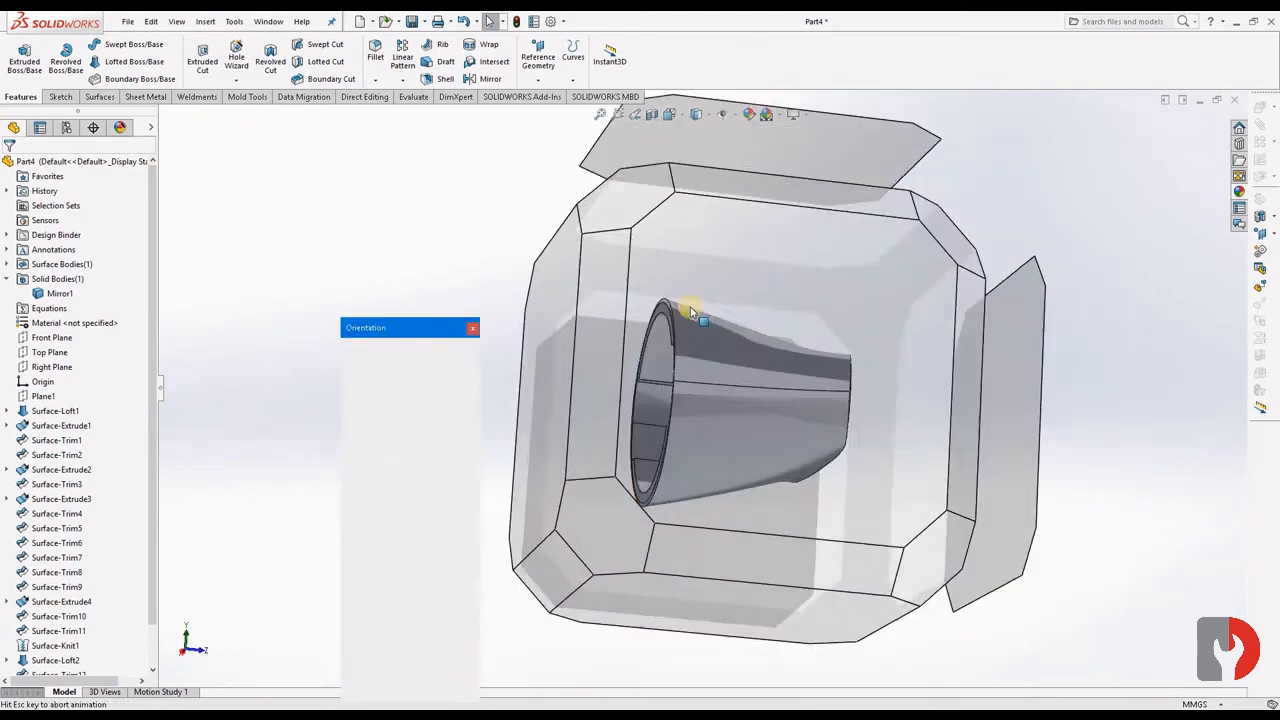
{"action": "left_click", "coordinate": [678, 357]}
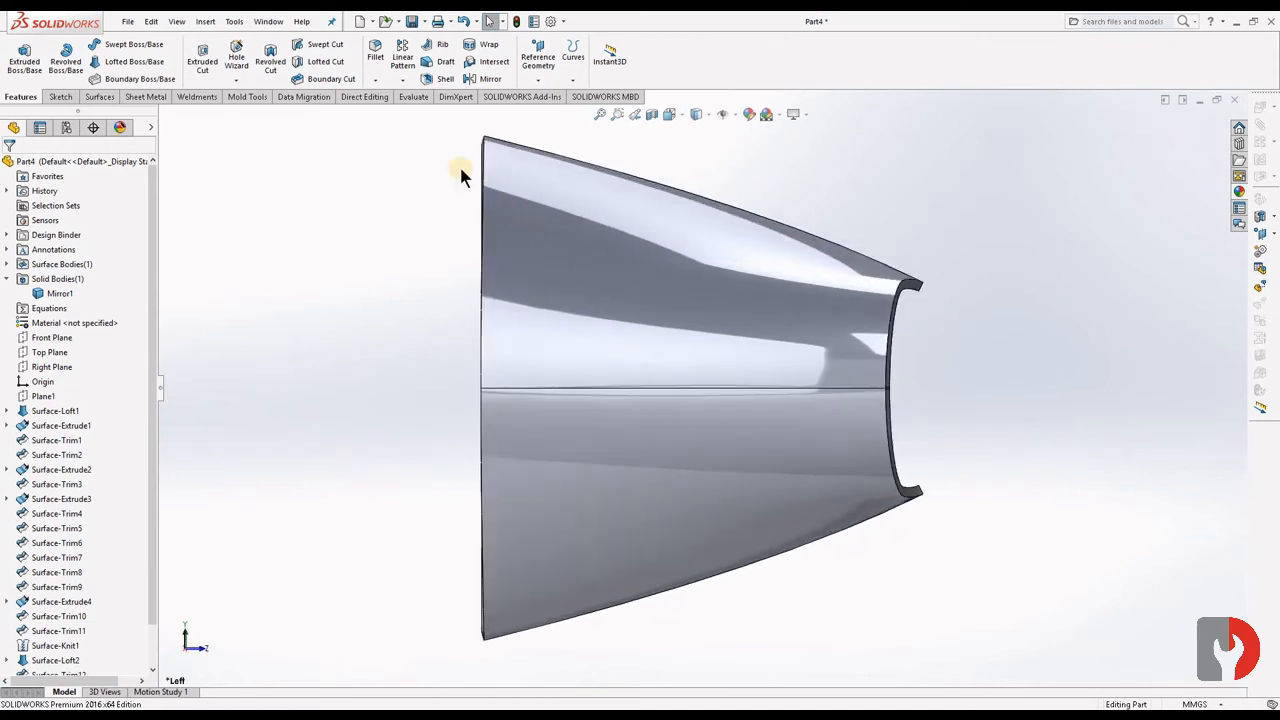
{"action": "scroll", "coordinate": [505, 180], "scroll_direction": "down", "scroll_amount": 5}
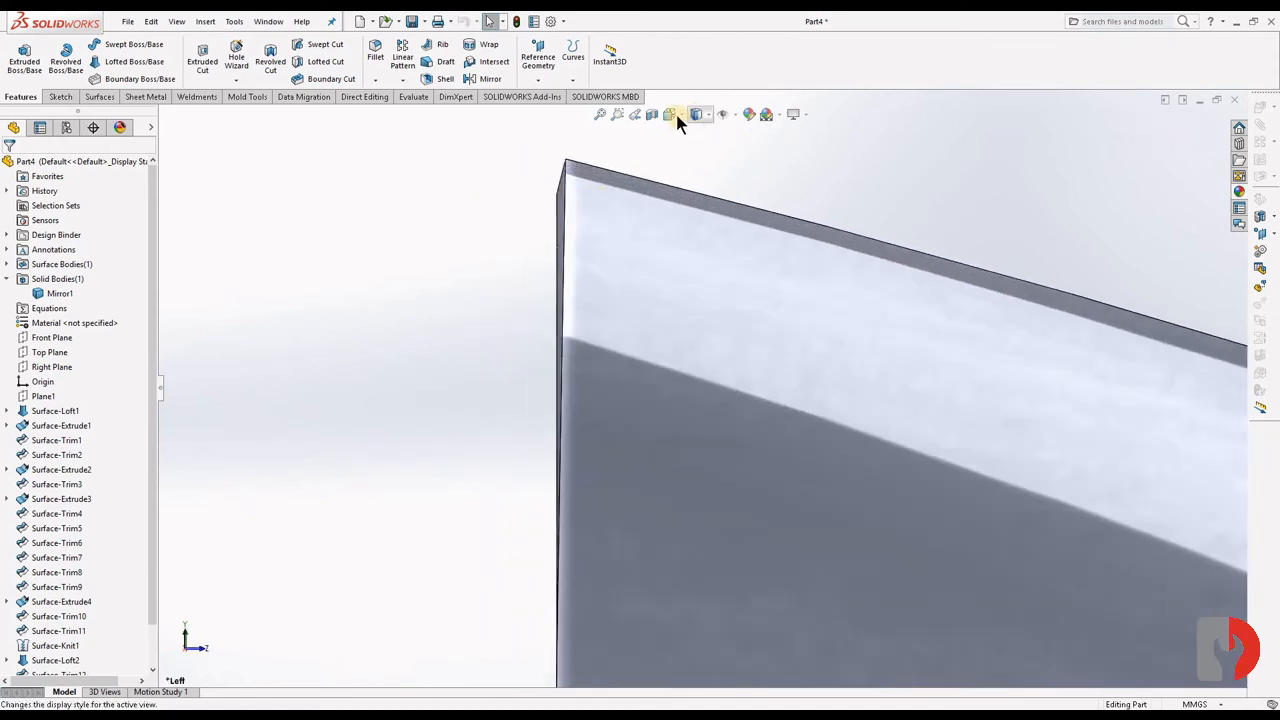
{"action": "left_click", "coordinate": [680, 114]}
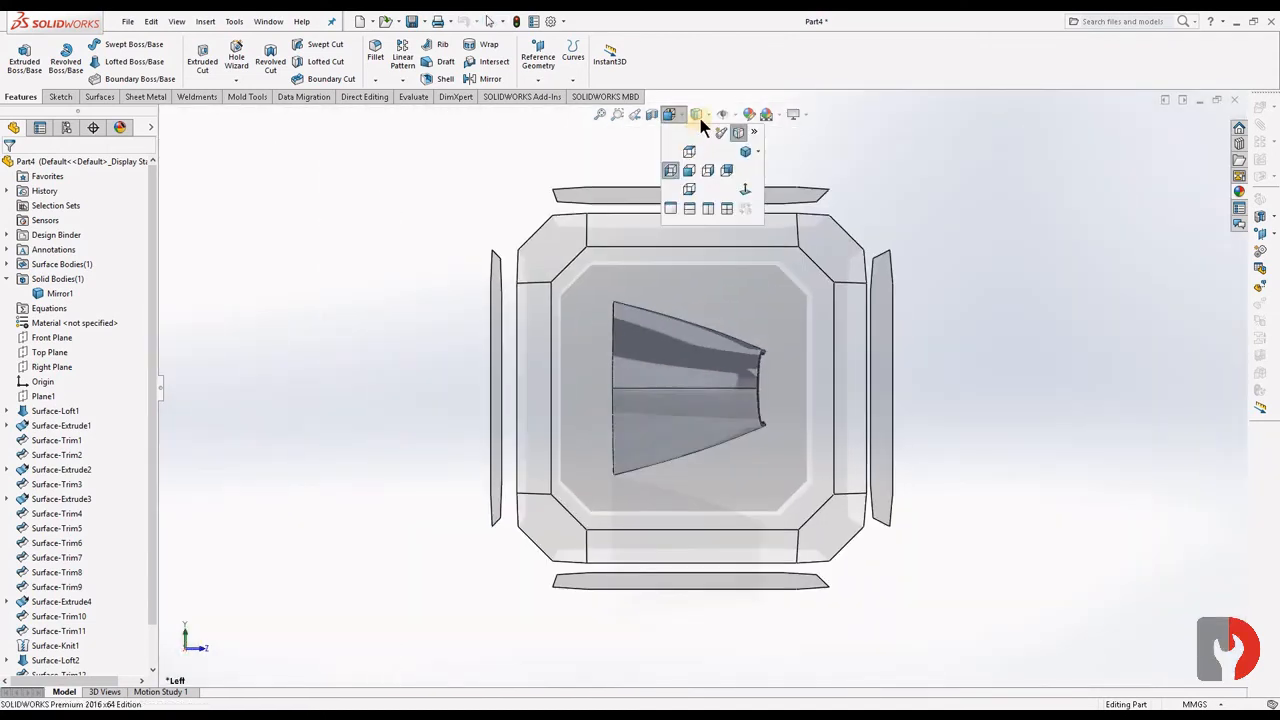
{"action": "left_click", "coordinate": [708, 116]}
{"action": "left_click", "coordinate": [708, 116]}
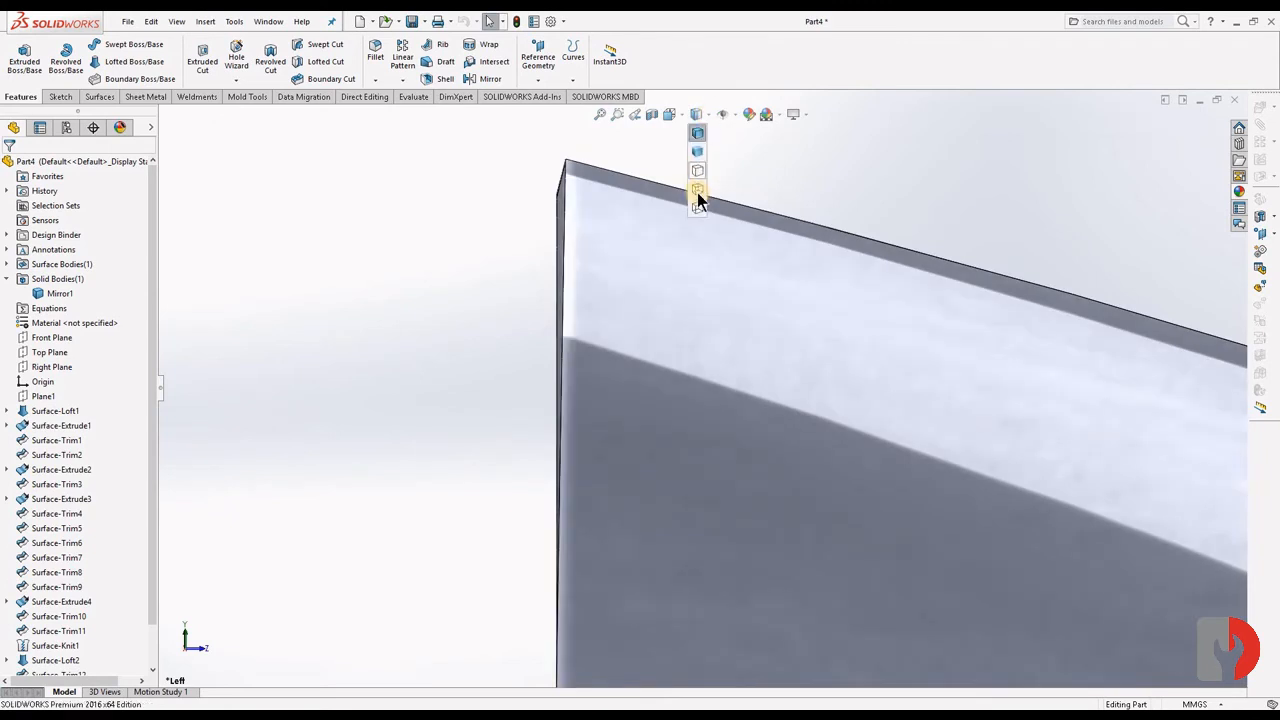
{"action": "left_click", "coordinate": [697, 207]}
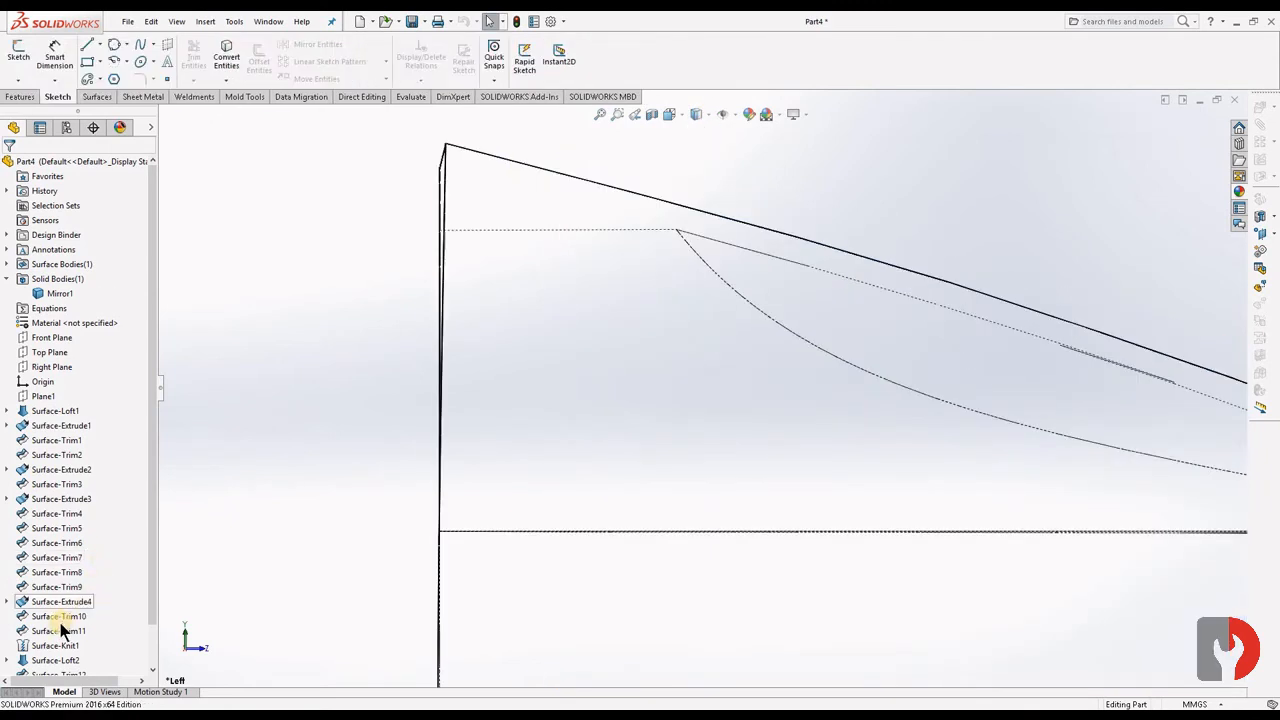
- Fit the whole part in view and start a new sketch on the Right Plane
{"action": "left_click", "coordinate": [49, 353]}
{"action": "key", "text": "f"}
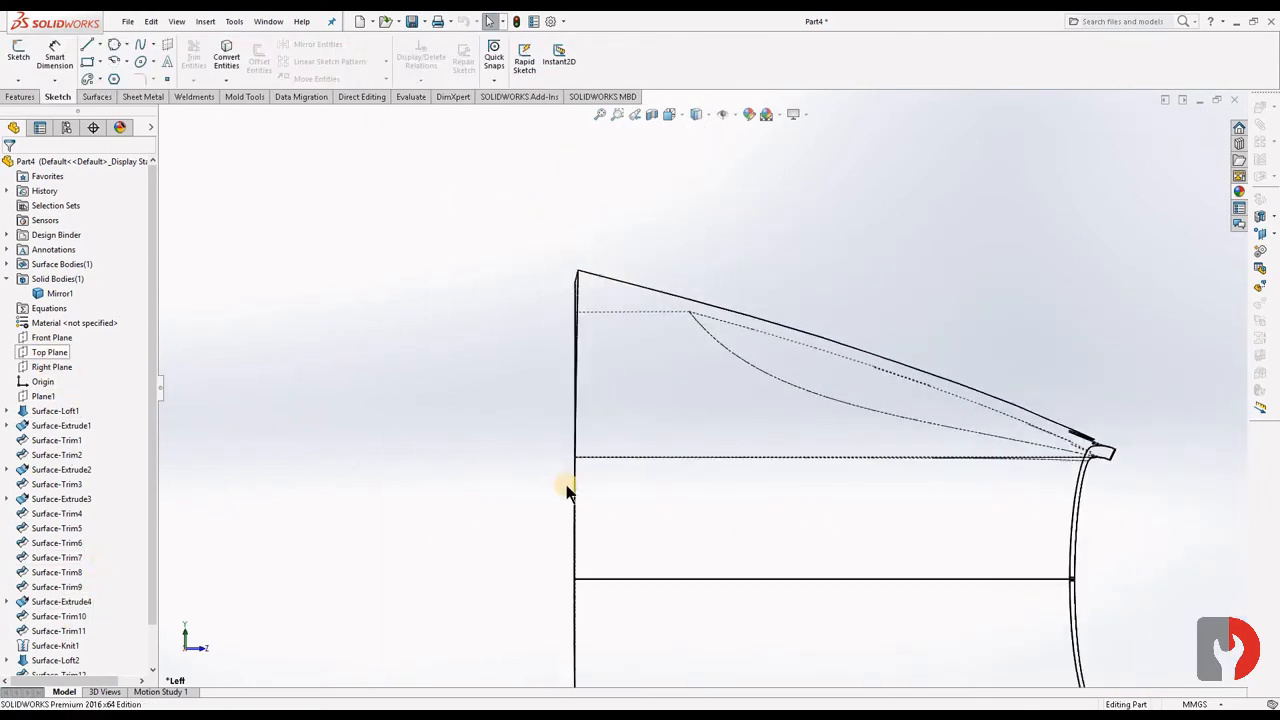
{"action": "left_click", "coordinate": [50, 366]}
{"action": "left_click", "coordinate": [55, 345]}
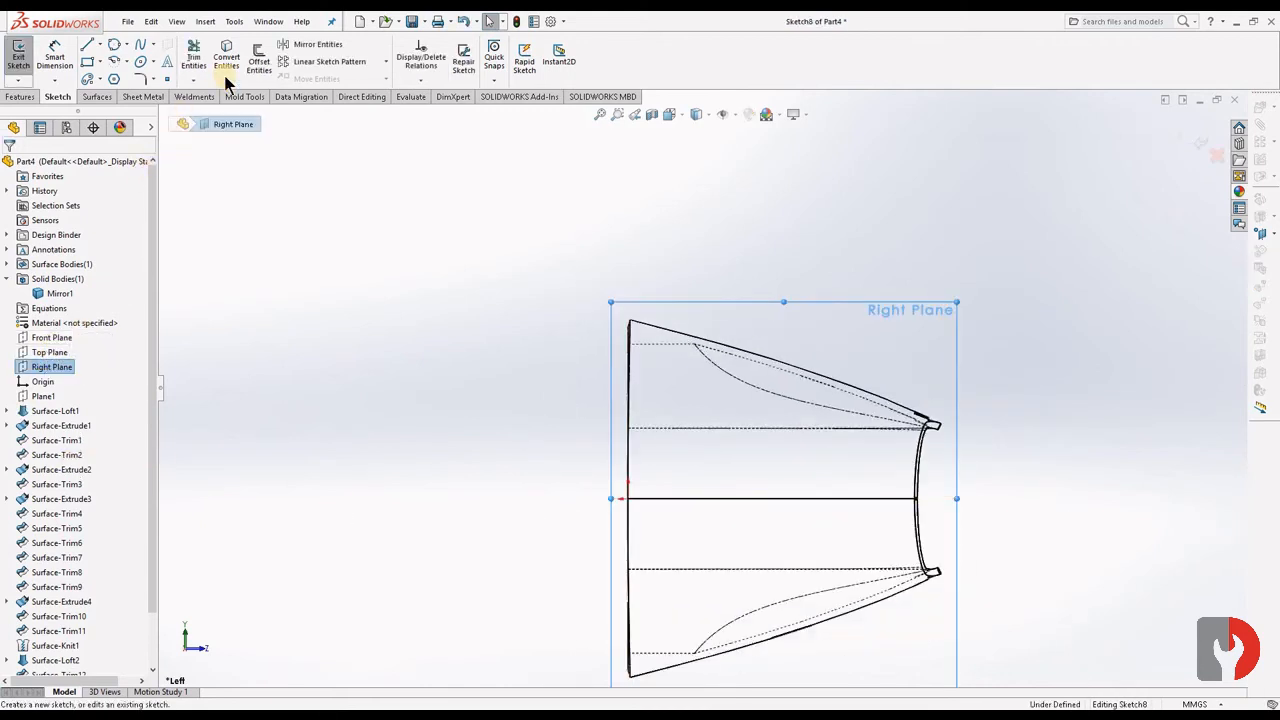
- Display the part as wireframe and convert the upper horizontal inner silhouette edge and the sloped outer silhouette edge into sketch entities
{"action": "scroll", "coordinate": [707, 345], "scroll_direction": "down", "scroll_amount": 8}
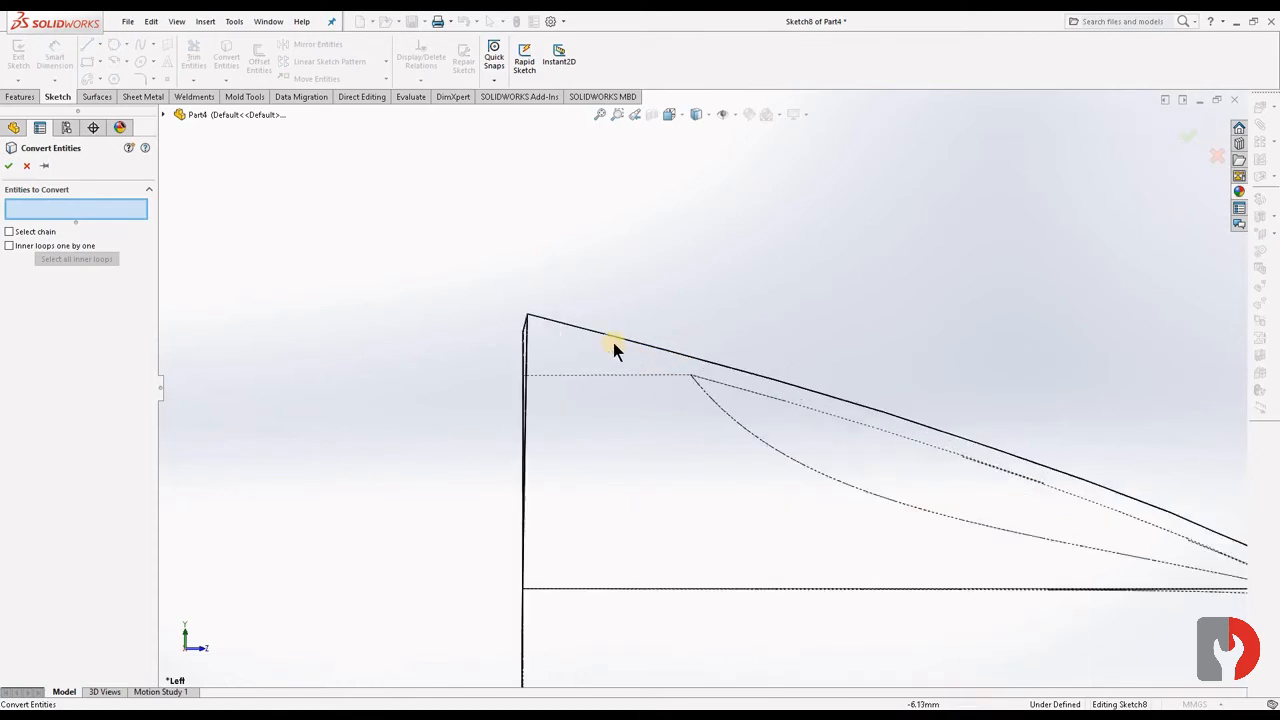
{"action": "left_click", "coordinate": [706, 113]}
{"action": "left_click", "coordinate": [692, 205]}
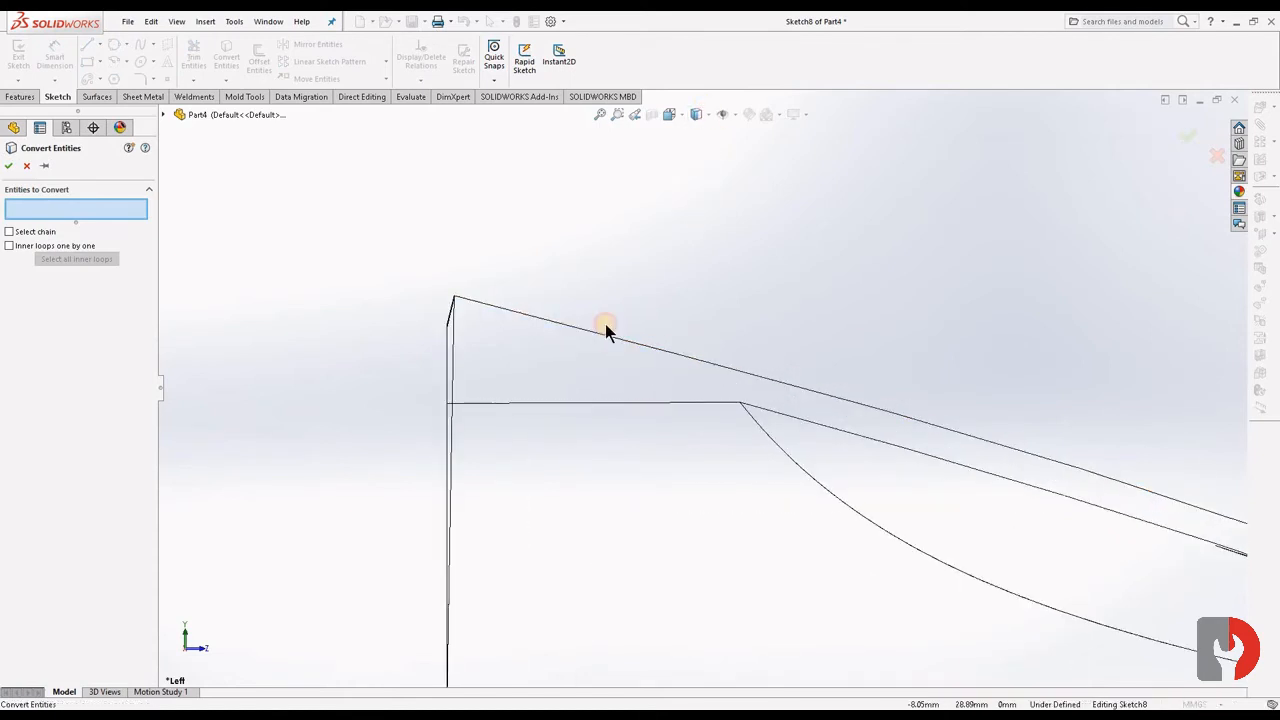
{"action": "left_click", "coordinate": [546, 405]}
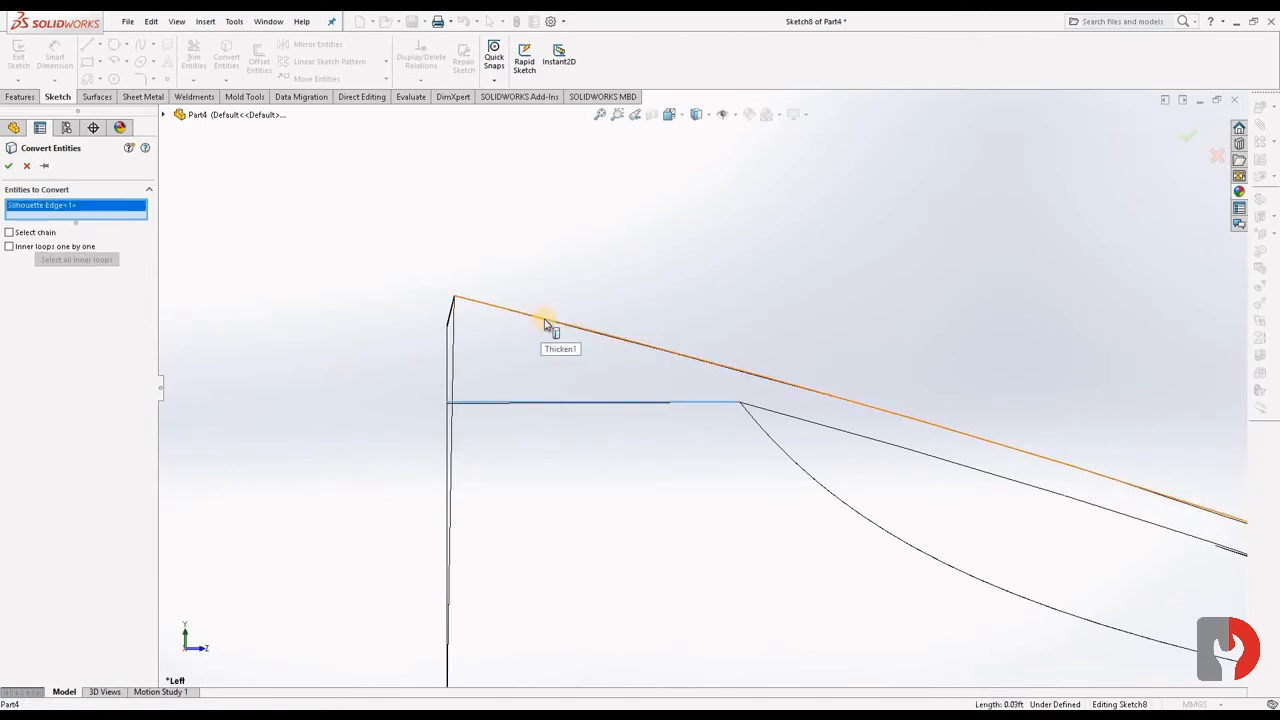
{"action": "left_click", "coordinate": [478, 325]}
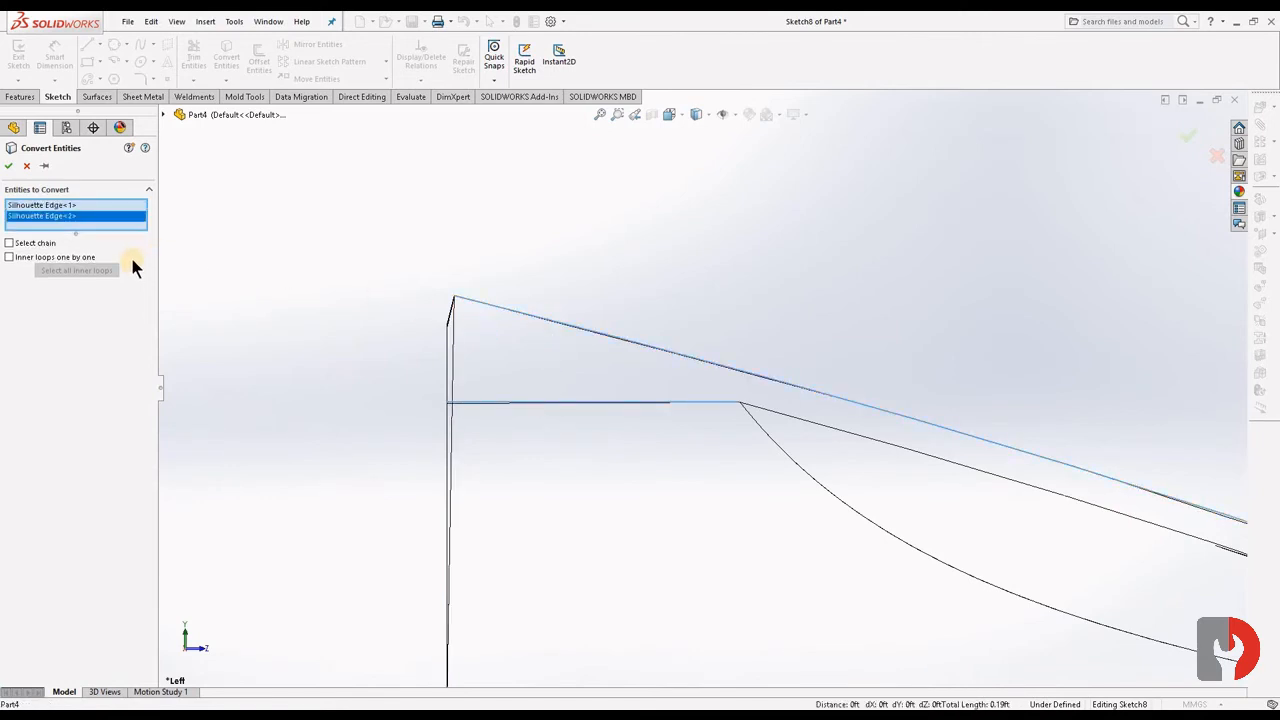
{"action": "key", "text": "Return"}
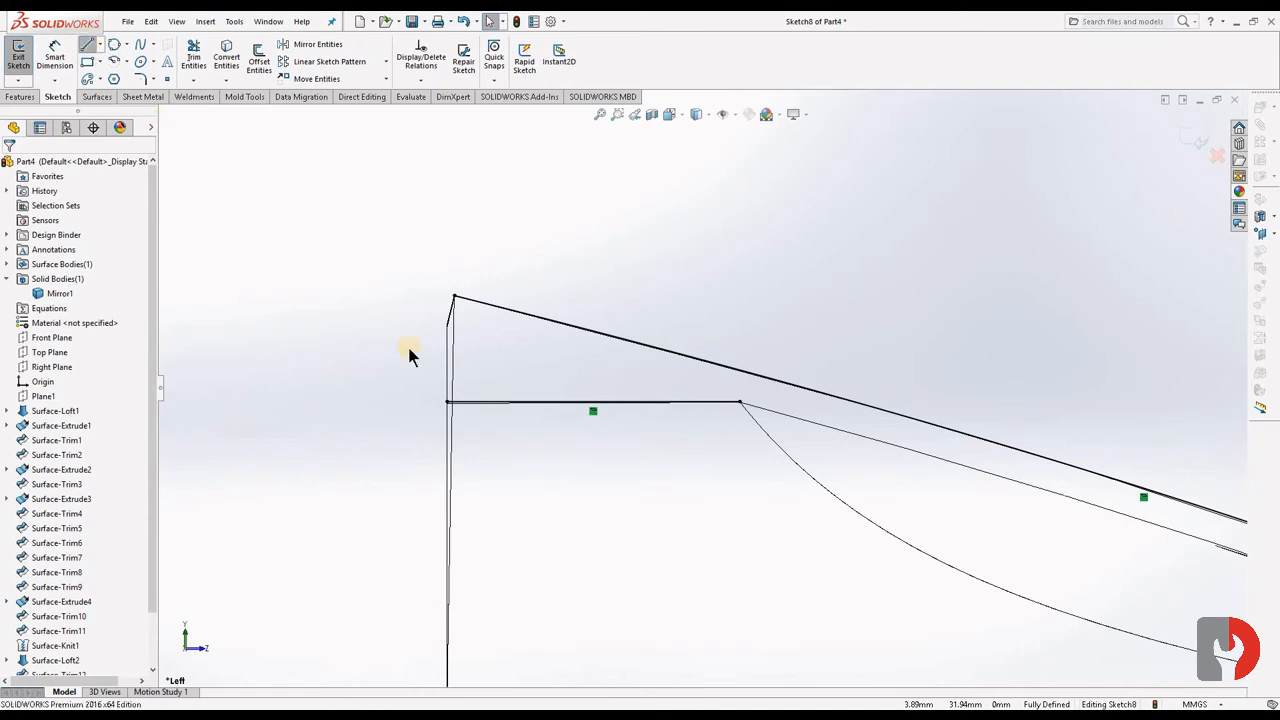
- Draw a vertical line about 3.6 mm up from the inner edge's wide-end point and join it horizontally to the sloped edge's upper endpoint
{"action": "key", "text": "l"}
{"action": "left_click", "coordinate": [447, 402]}
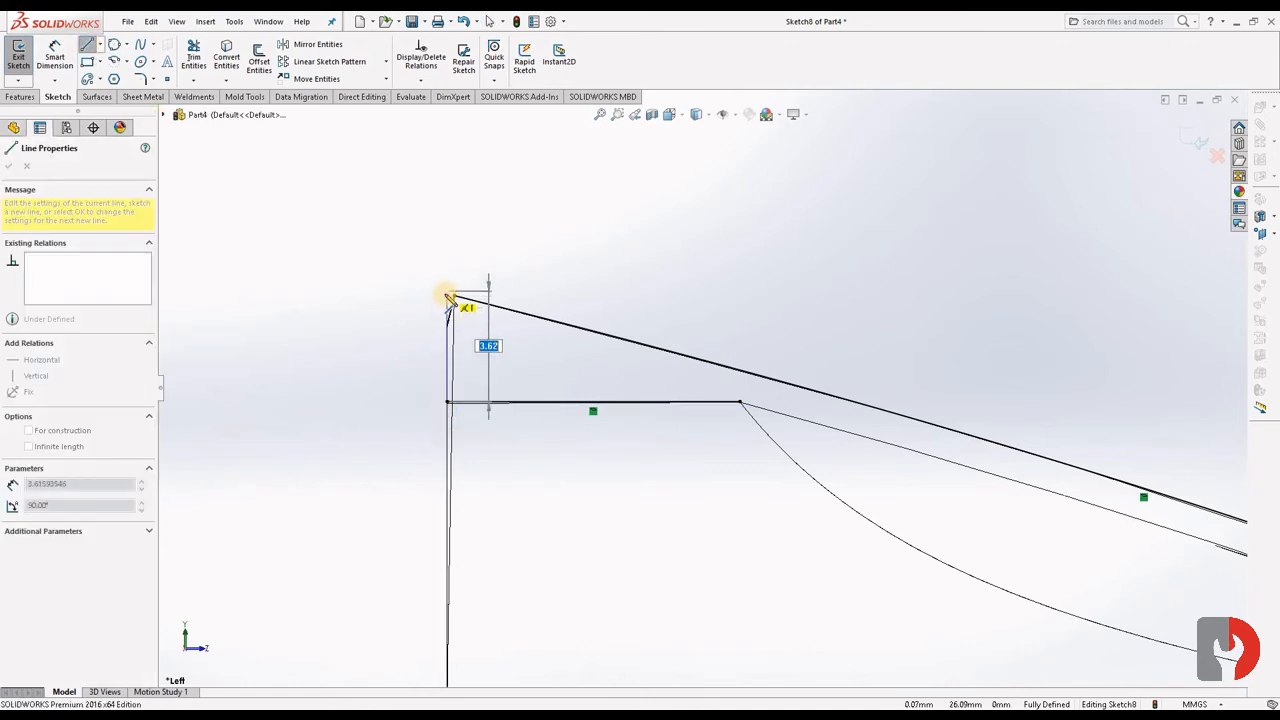
{"action": "left_click", "coordinate": [447, 297]}
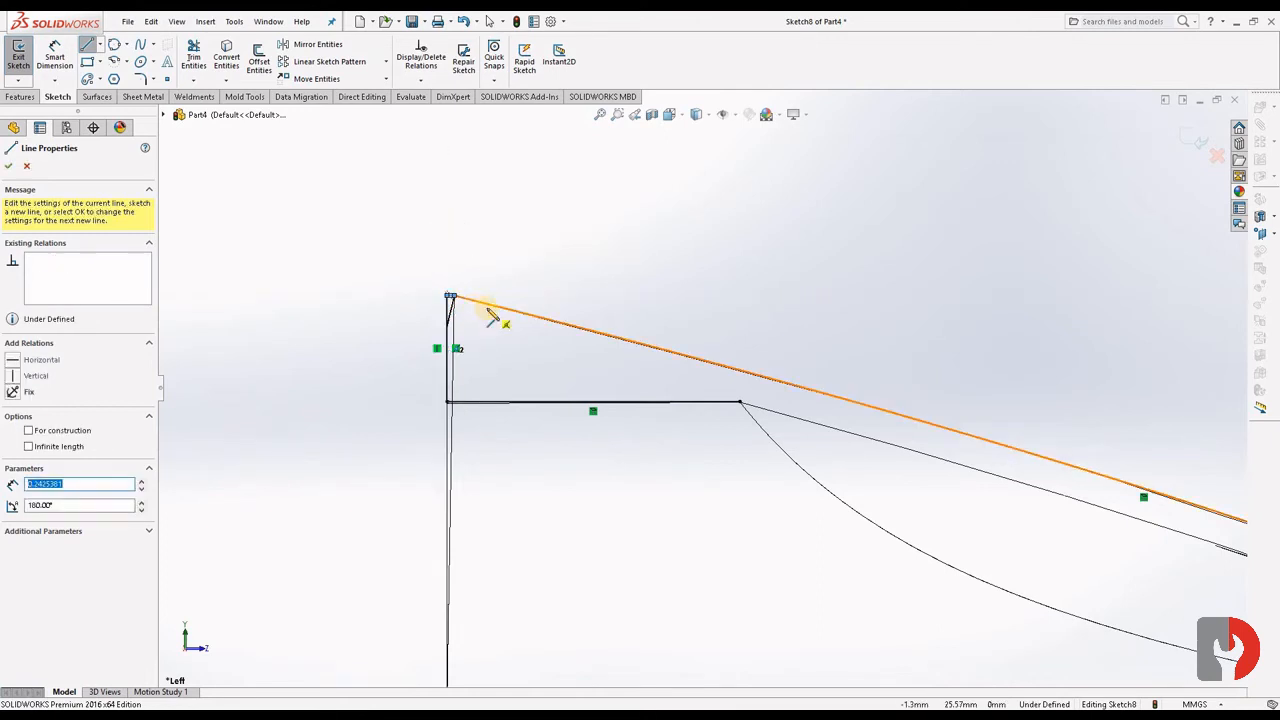
- Draw a vertical line about 3.1 mm long near the wide end, from the horizontal inner edge up to the sloped outer edge
{"action": "key", "text": "Escape"}
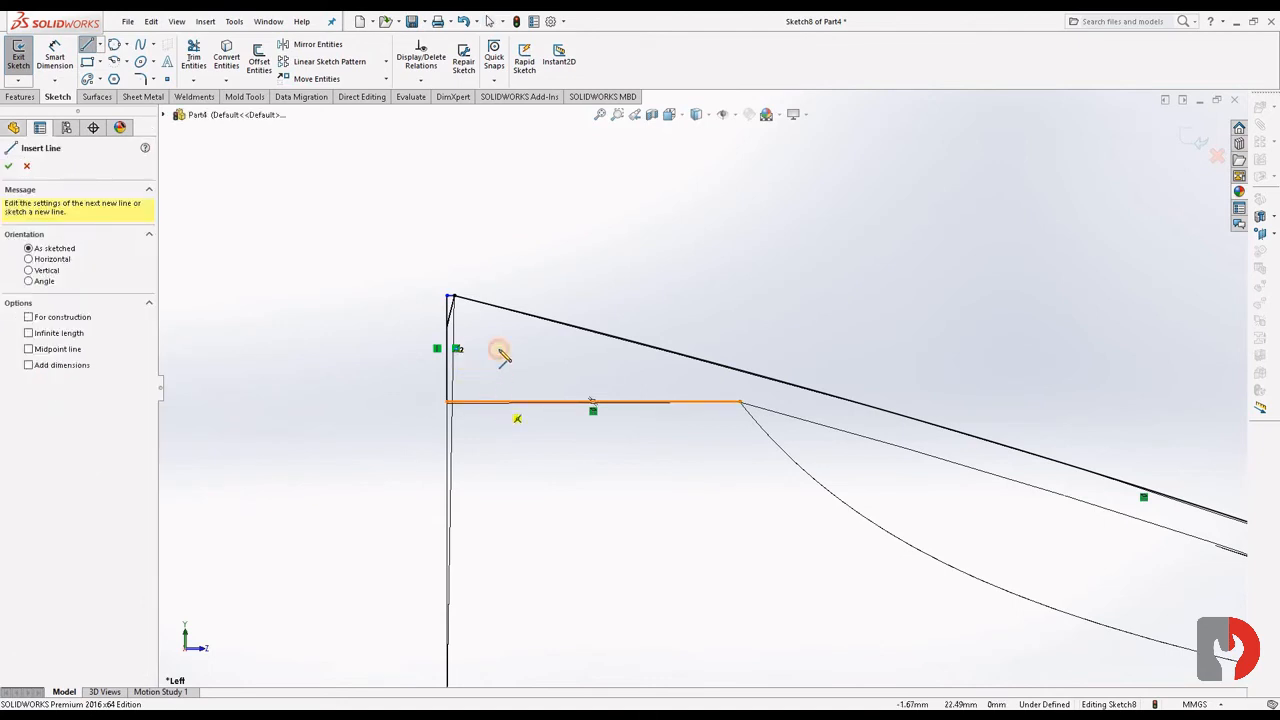
{"action": "left_click", "coordinate": [498, 402]}
{"action": "left_click", "coordinate": [498, 308]}
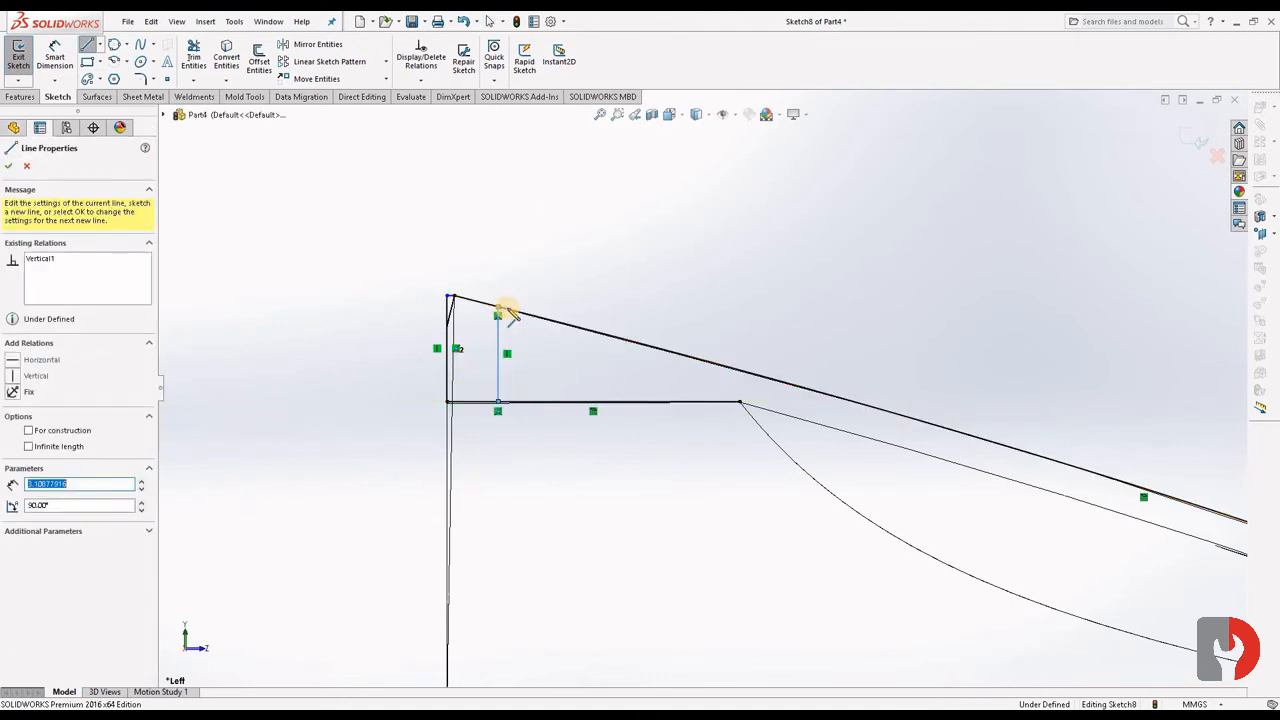
{"action": "key", "text": "Escape"}
{"action": "key", "text": "Escape"}
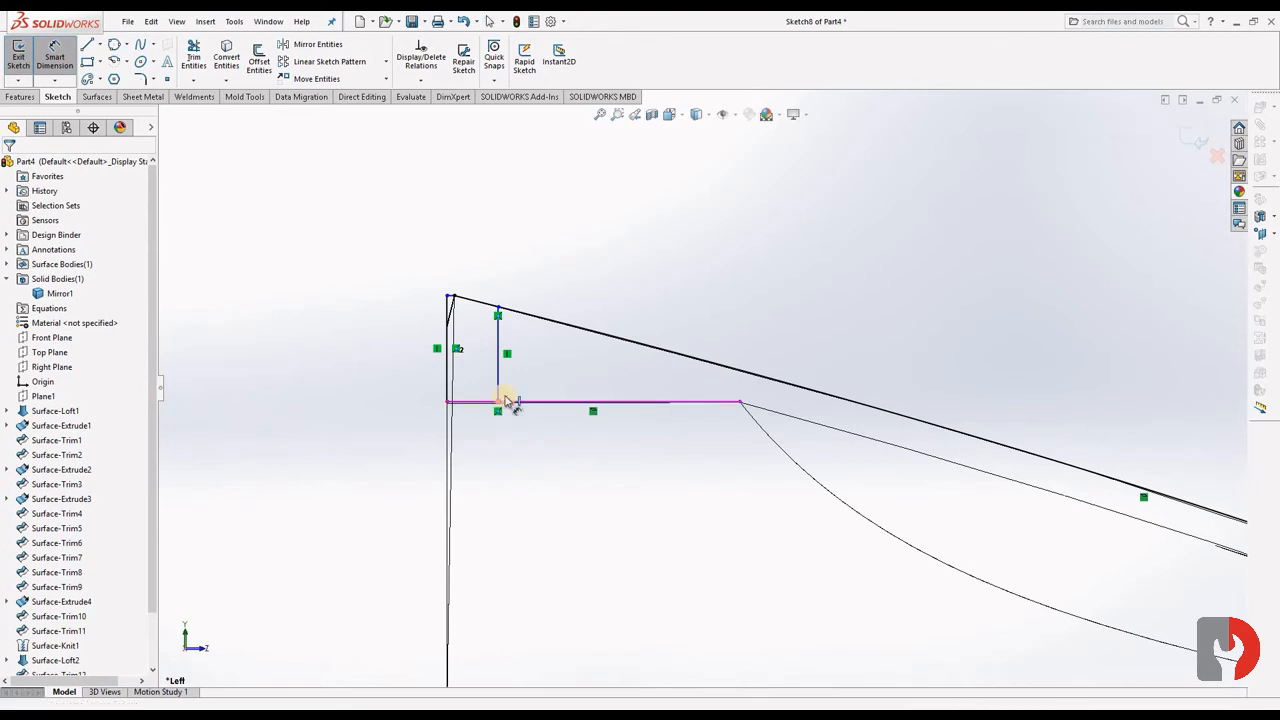
- Dimension the distance between the two vertical profile lines and set it to 1 mm
{"action": "left_click", "coordinate": [450, 384]}
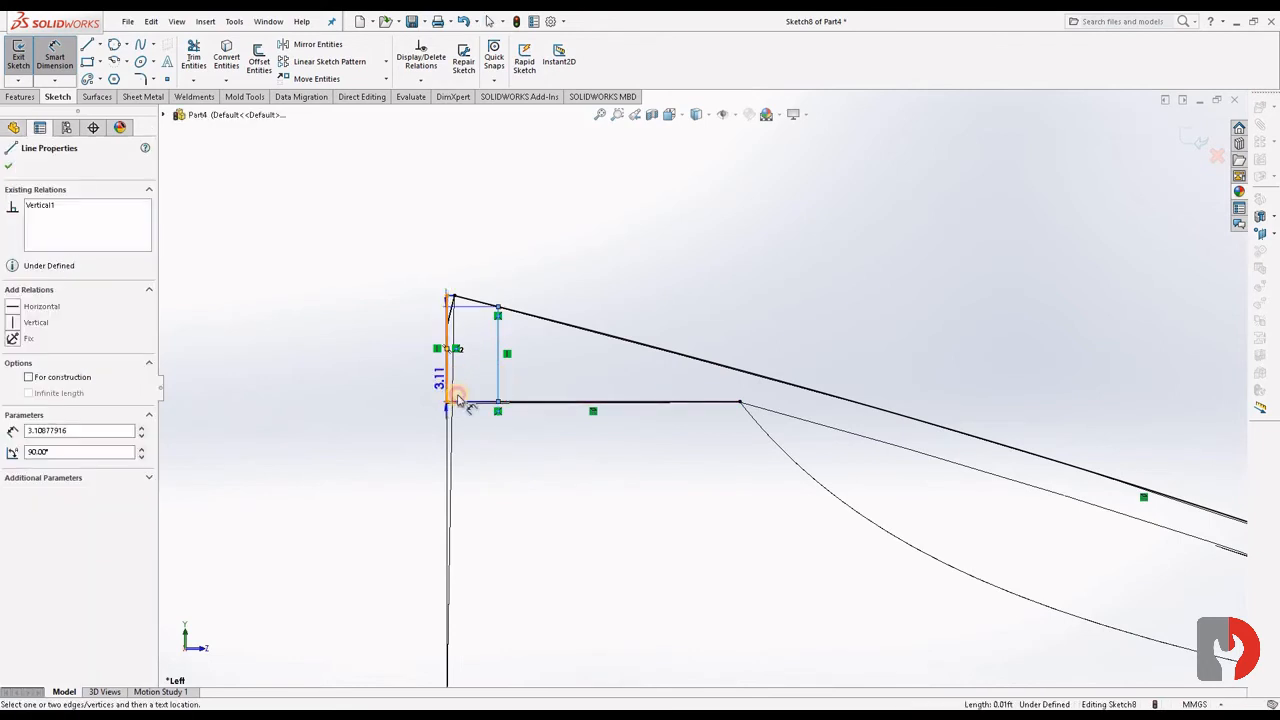
{"action": "left_click", "coordinate": [458, 397]}
{"action": "left_click", "coordinate": [478, 468]}
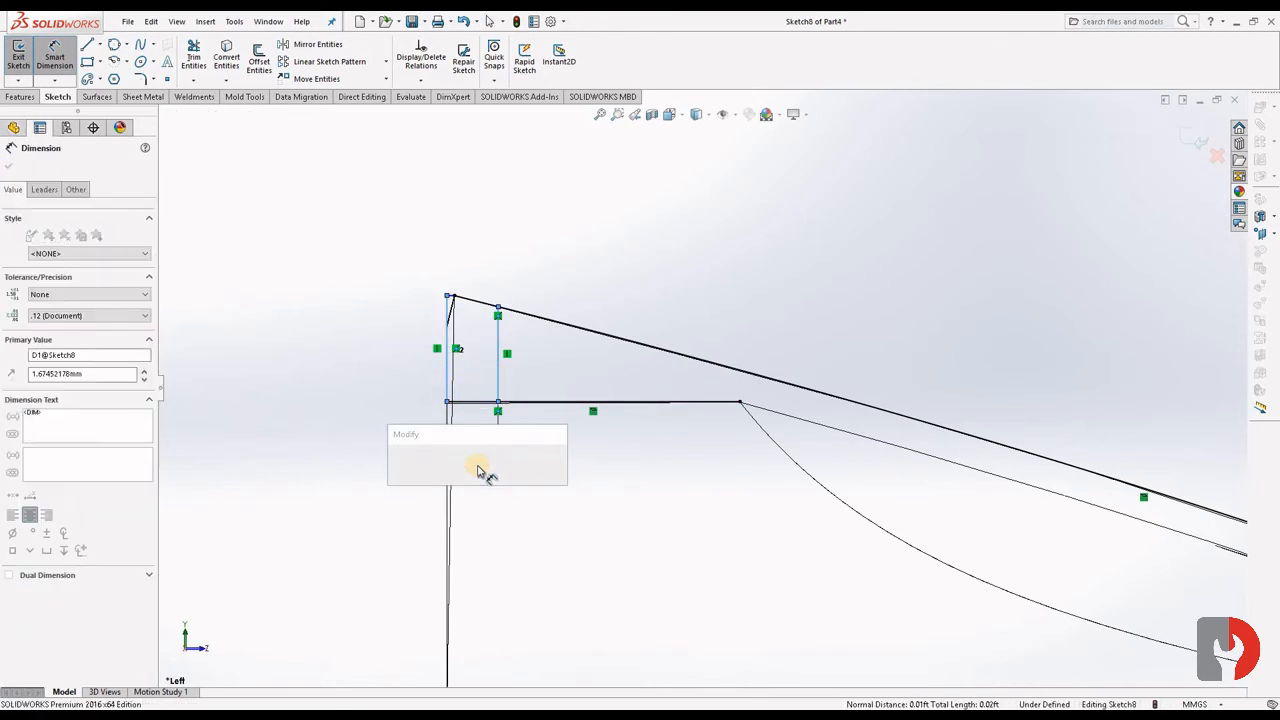
{"action": "type", "text": "1"}
{"action": "key", "text": "Return"}
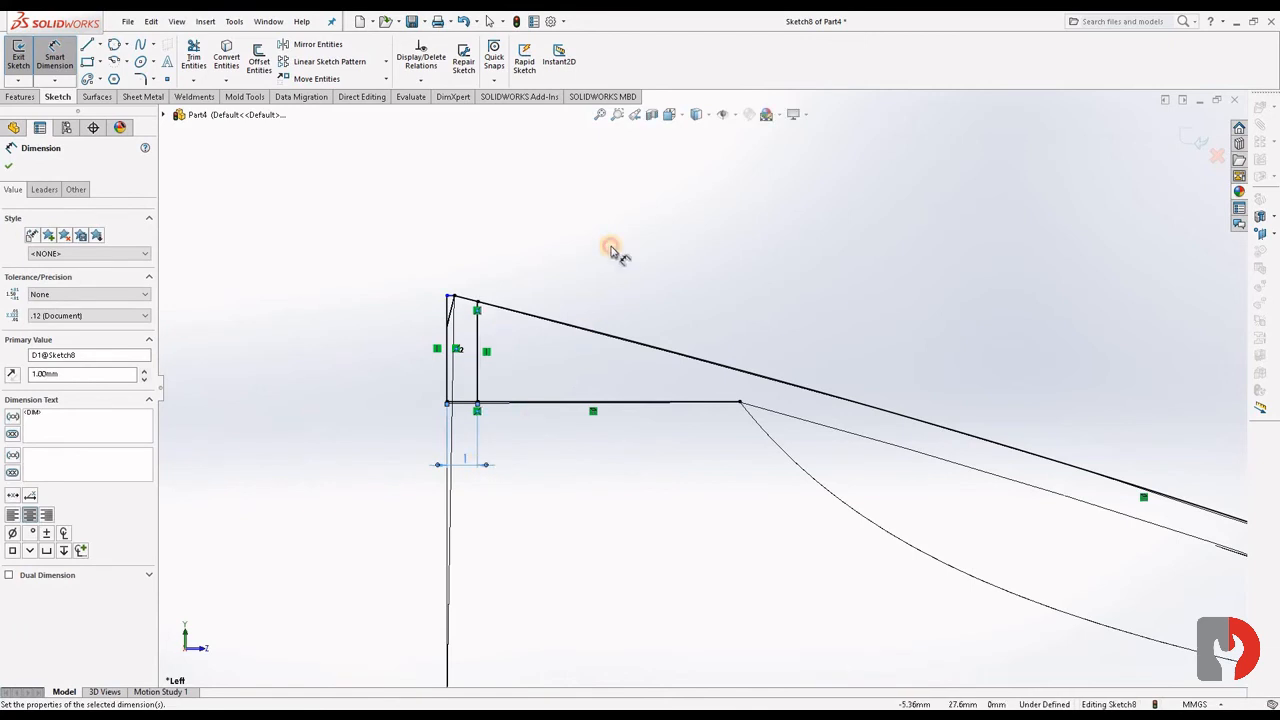
{"action": "key", "text": "Escape"}
- Dimension the short horizontal line at the profile's upper wide-end corner, accepting its current length
{"action": "scroll", "coordinate": [460, 298], "scroll_direction": "down", "scroll_amount": 5}
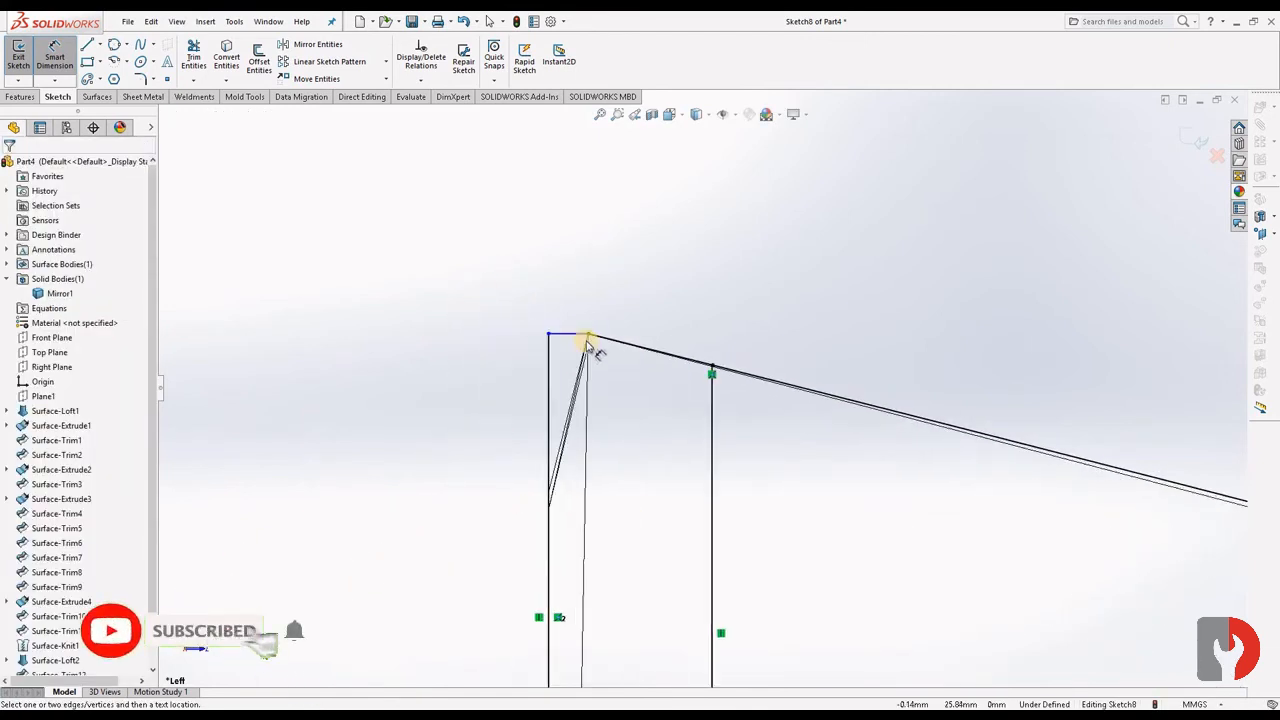
{"action": "scroll", "coordinate": [588, 345], "scroll_direction": "down", "scroll_amount": 1}
{"action": "left_click", "coordinate": [583, 337]}
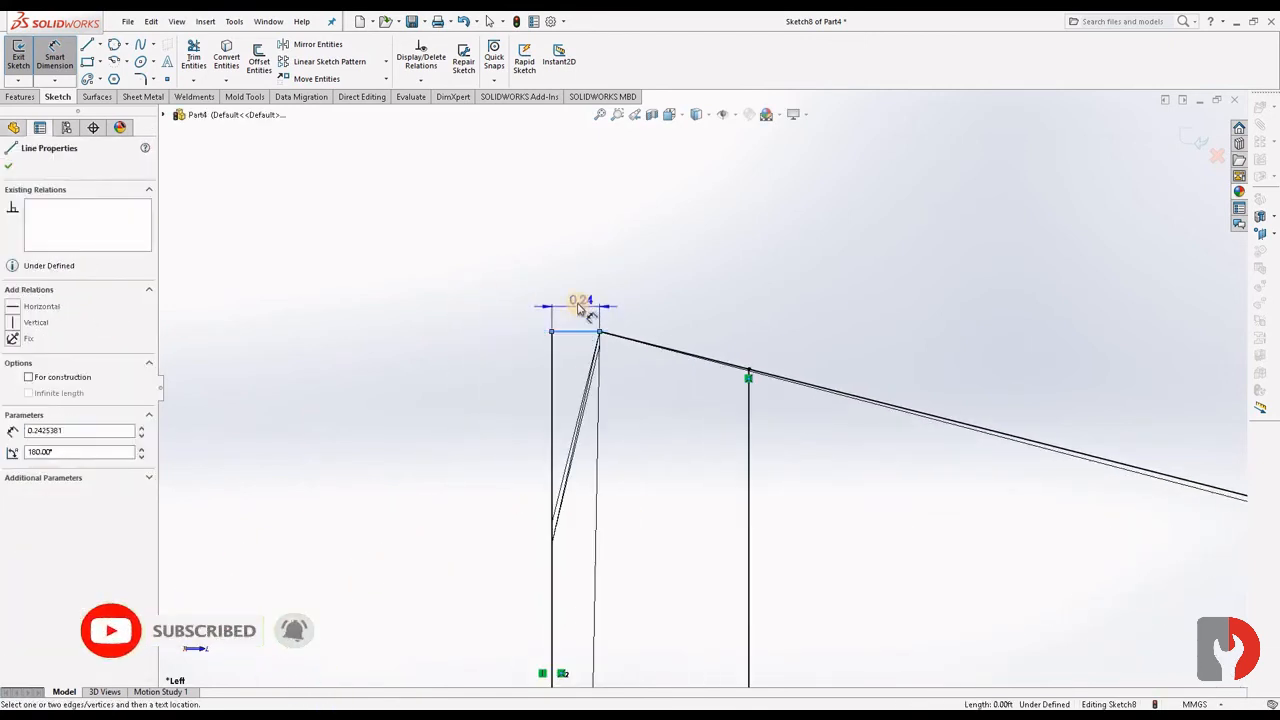
{"action": "left_click", "coordinate": [580, 308]}
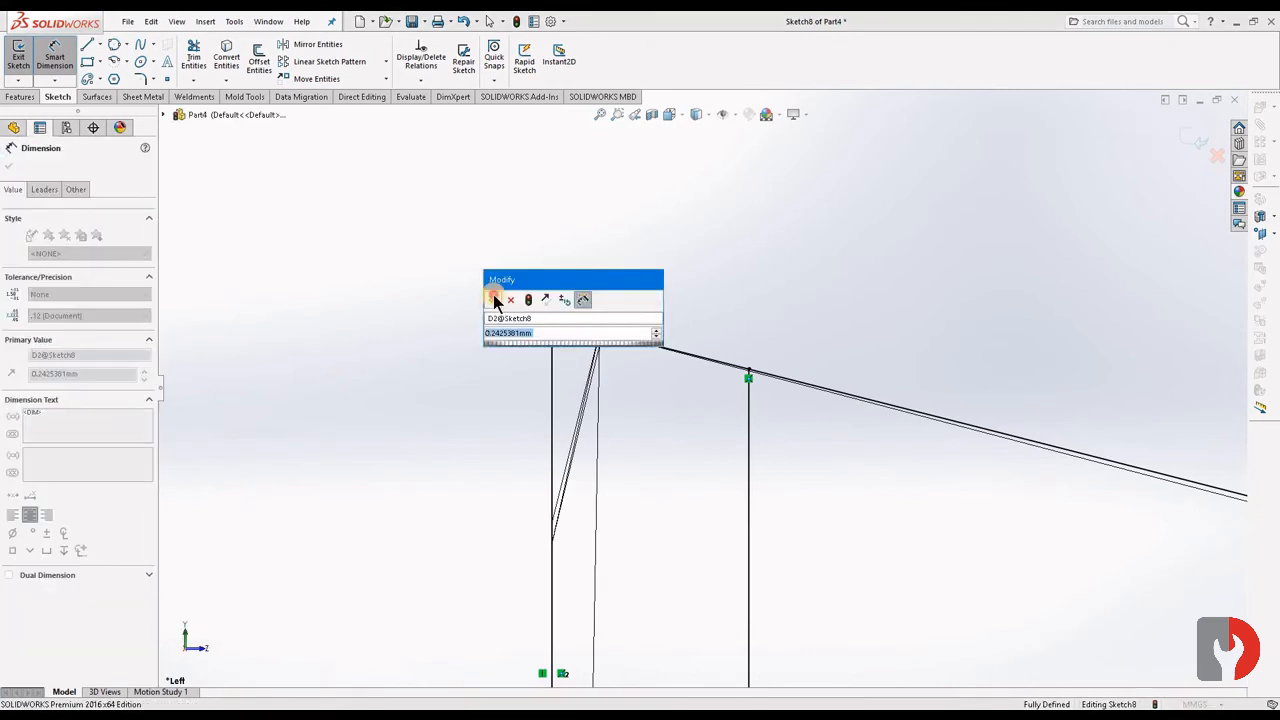
{"action": "left_click", "coordinate": [497, 297]}
{"action": "left_click", "coordinate": [856, 521]}
{"action": "scroll", "coordinate": [854, 524], "scroll_direction": "up", "scroll_amount": 10}
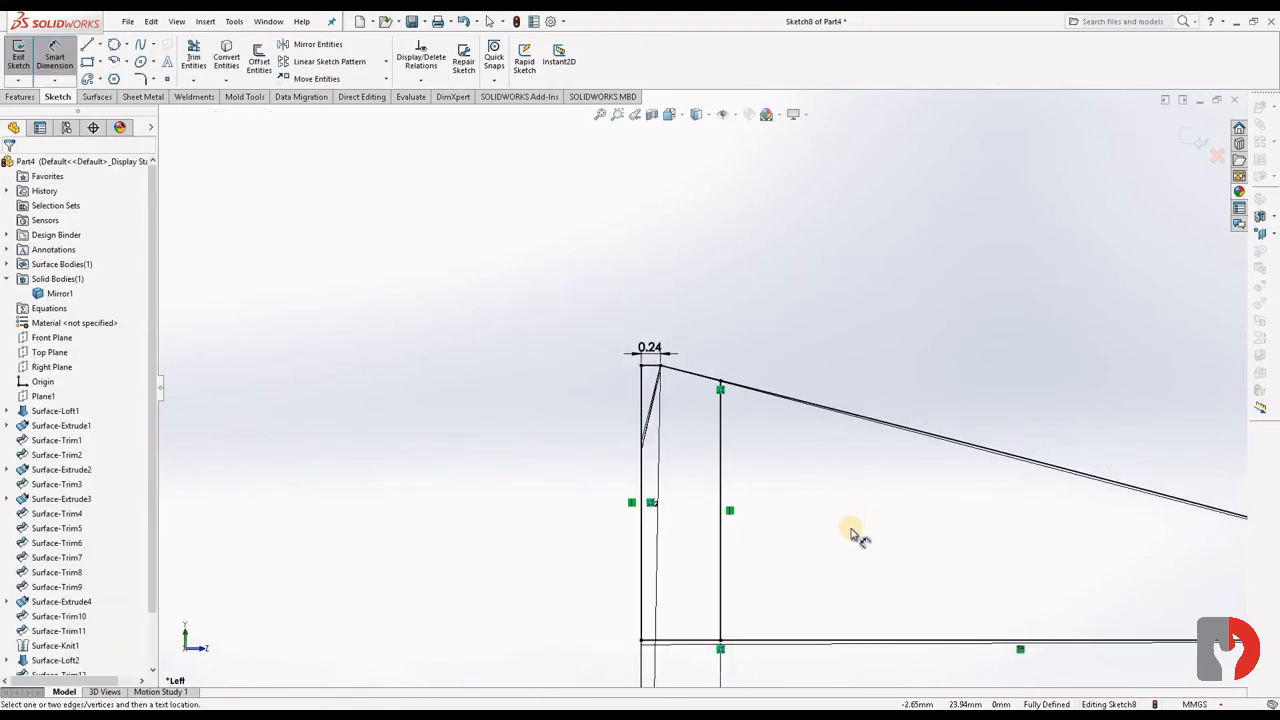
- Draw a horizontal centerline about 10.2 mm long from the origin, pointing outward from the part's wide end
{"action": "scroll", "coordinate": [826, 509], "scroll_direction": "down", "scroll_amount": 5}
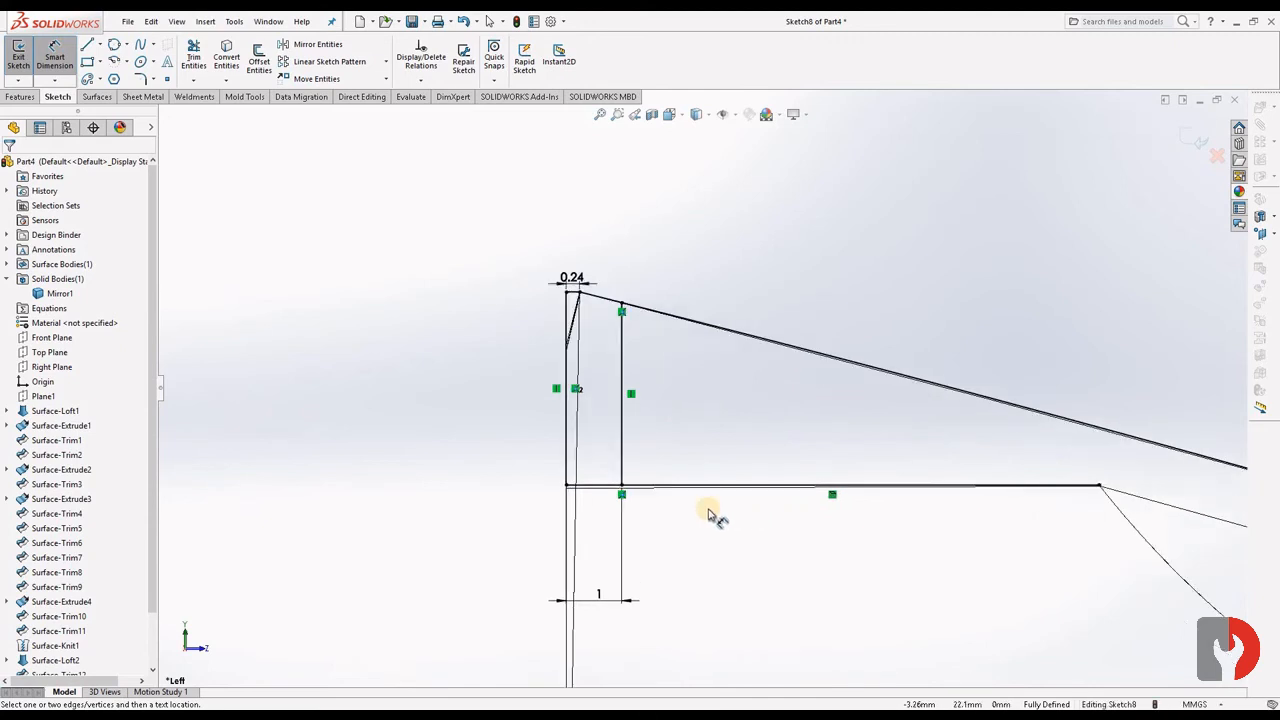
{"action": "scroll", "coordinate": [814, 571], "scroll_direction": "up", "scroll_amount": 7}
{"action": "scroll", "coordinate": [830, 590], "scroll_direction": "up", "scroll_amount": 3}
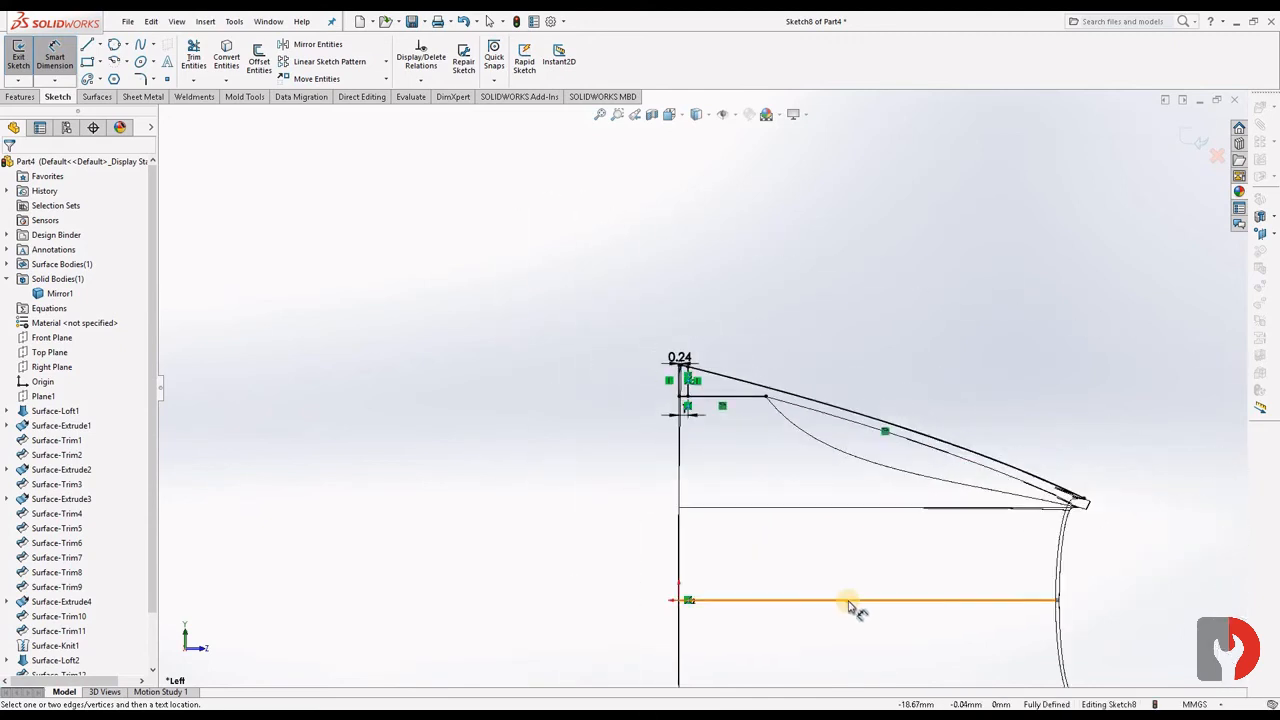
{"action": "scroll", "coordinate": [691, 508], "scroll_direction": "up", "scroll_amount": 3}
{"action": "scroll", "coordinate": [651, 440], "scroll_direction": "down", "scroll_amount": 8}
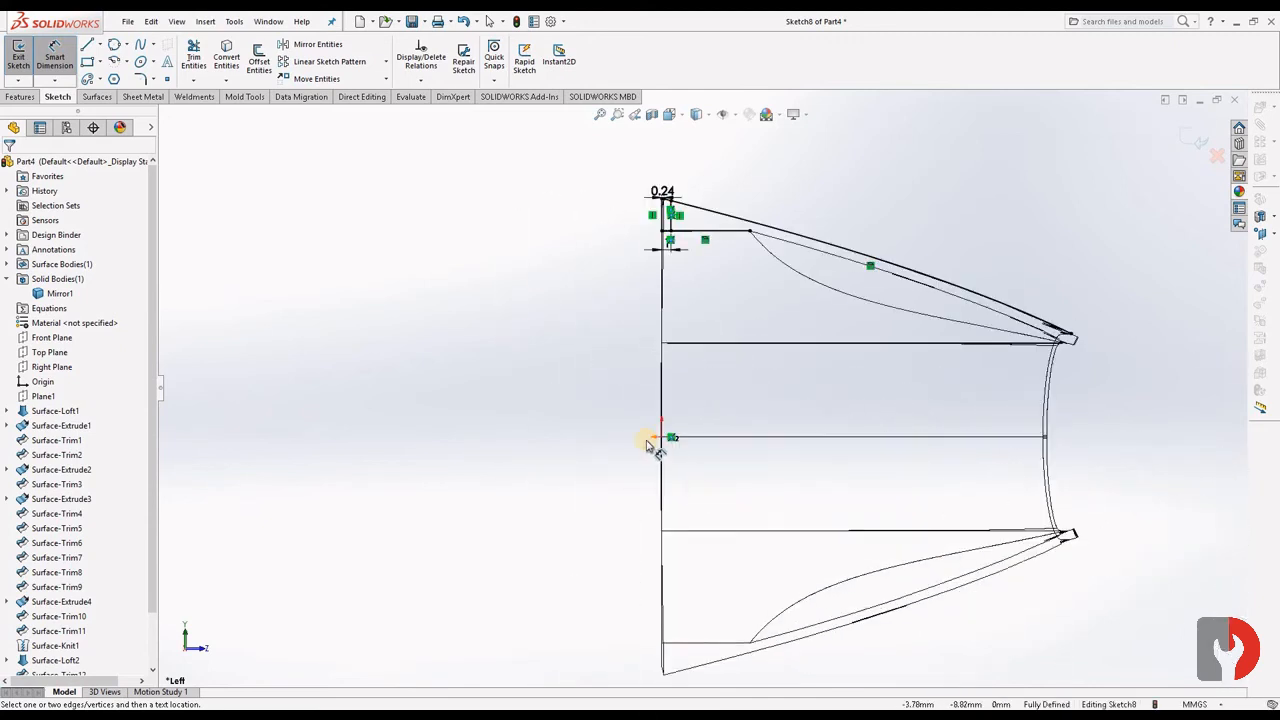
{"action": "left_click", "coordinate": [100, 46]}
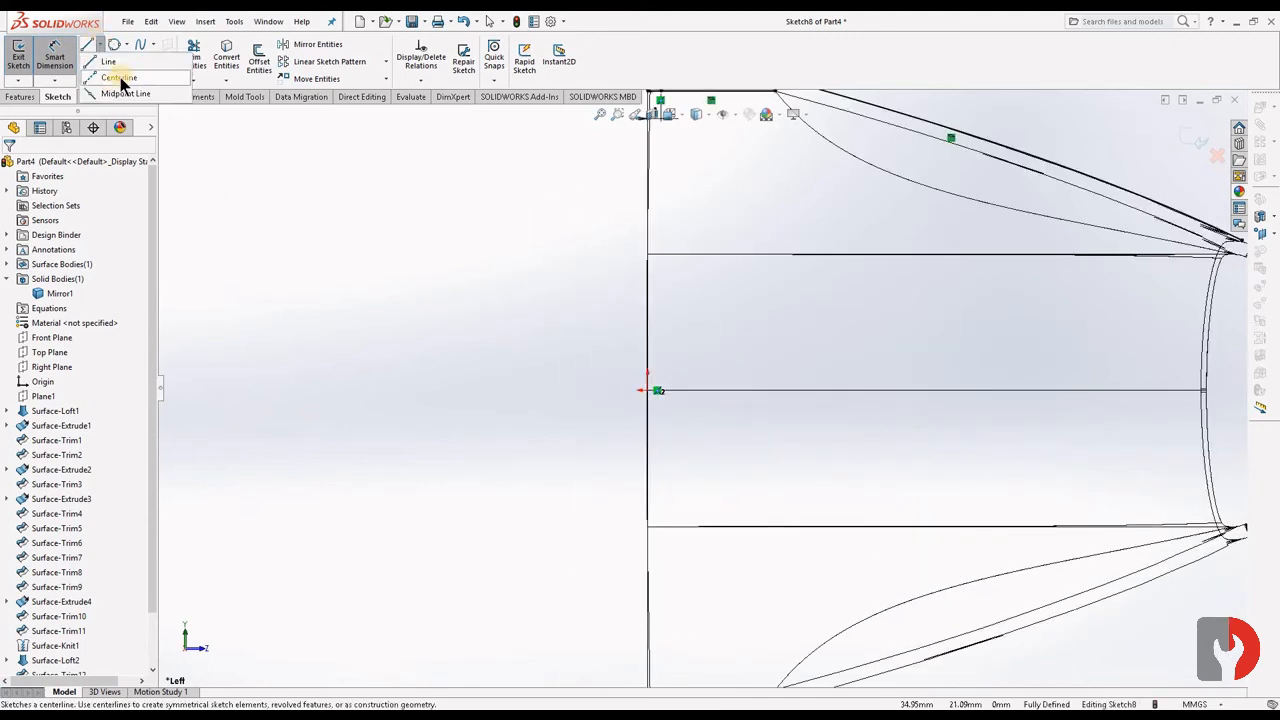
{"action": "left_click", "coordinate": [626, 392]}
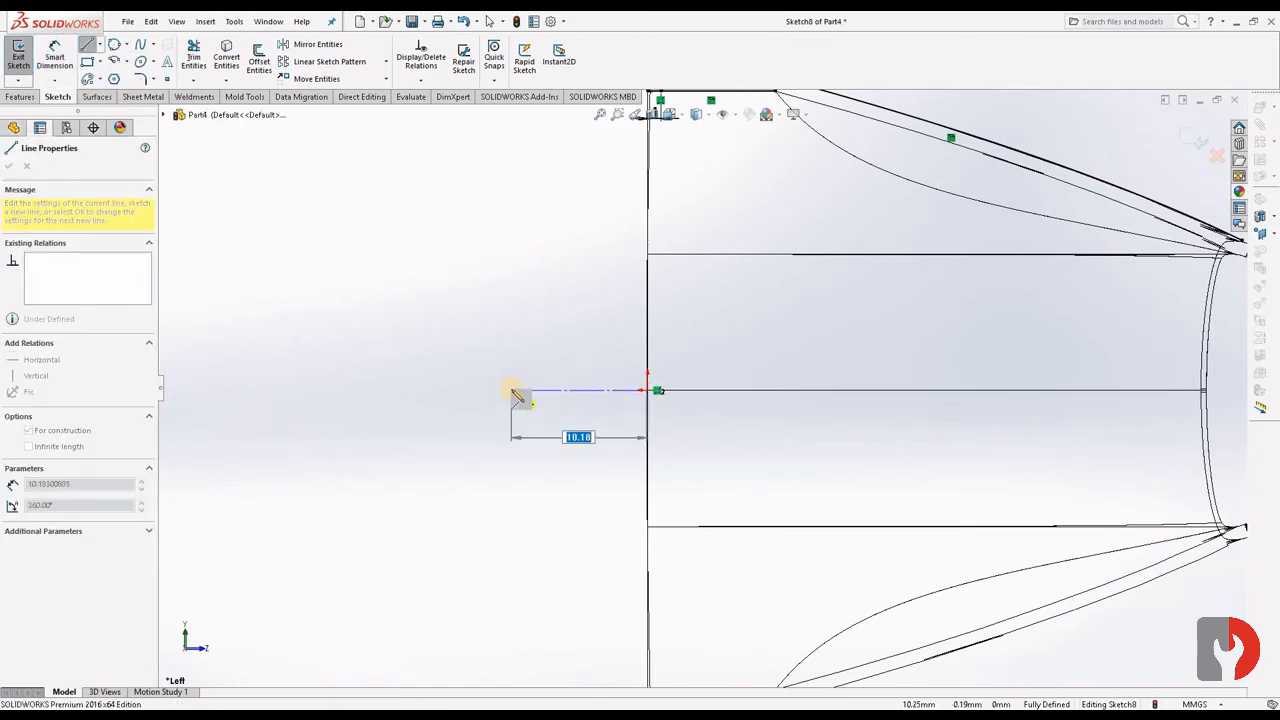
{"action": "left_click", "coordinate": [512, 392]}
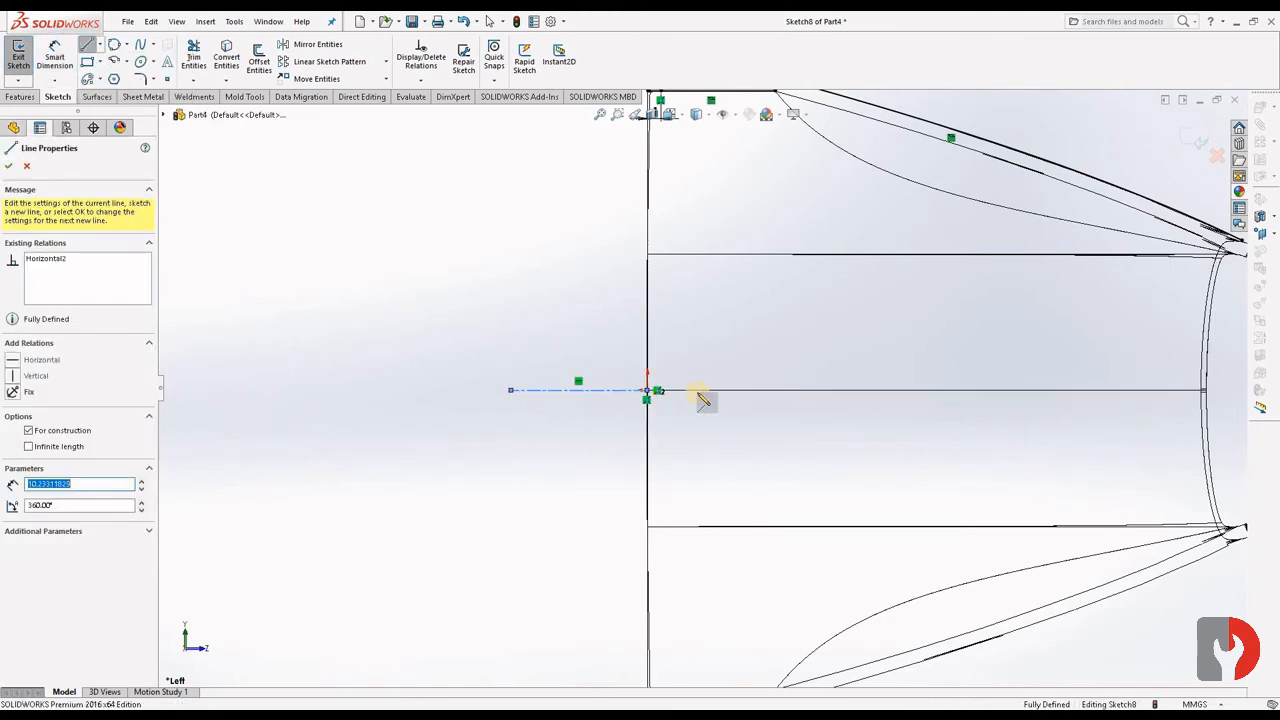
{"action": "key", "text": "Escape"}
{"action": "key", "text": "Escape"}
- Draw a horizontal solid line outward from the profile's lower wide-end corner, in line with the inner edge
{"action": "scroll", "coordinate": [686, 334], "scroll_direction": "up", "scroll_amount": 3}
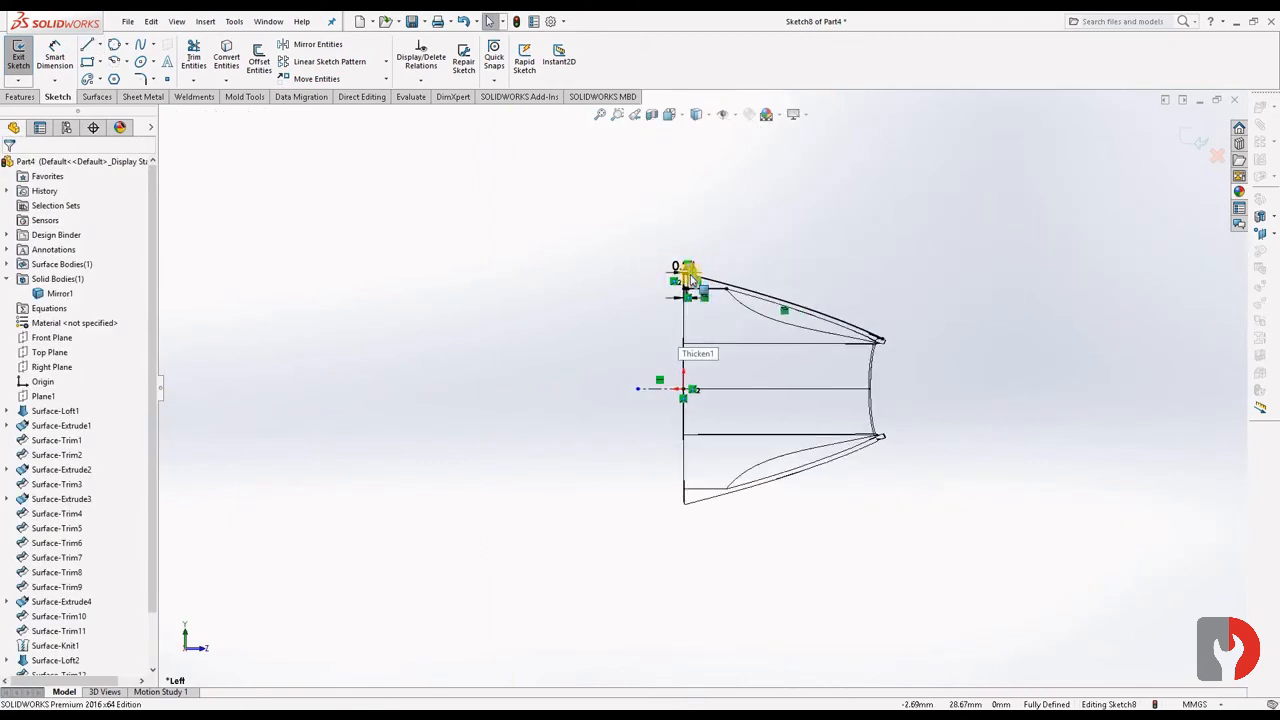
{"action": "scroll", "coordinate": [690, 400], "scroll_direction": "down", "scroll_amount": 8}
{"action": "scroll", "coordinate": [695, 405], "scroll_direction": "down", "scroll_amount": 3}
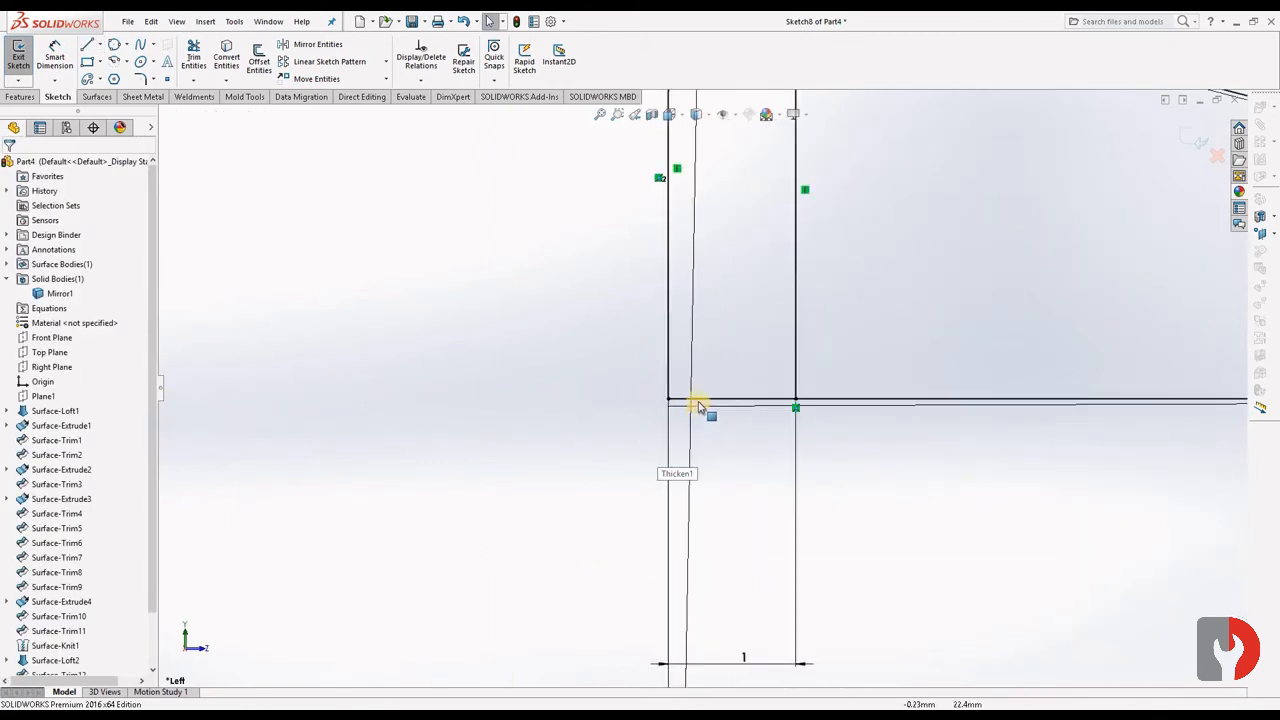
{"action": "left_click", "coordinate": [99, 46]}
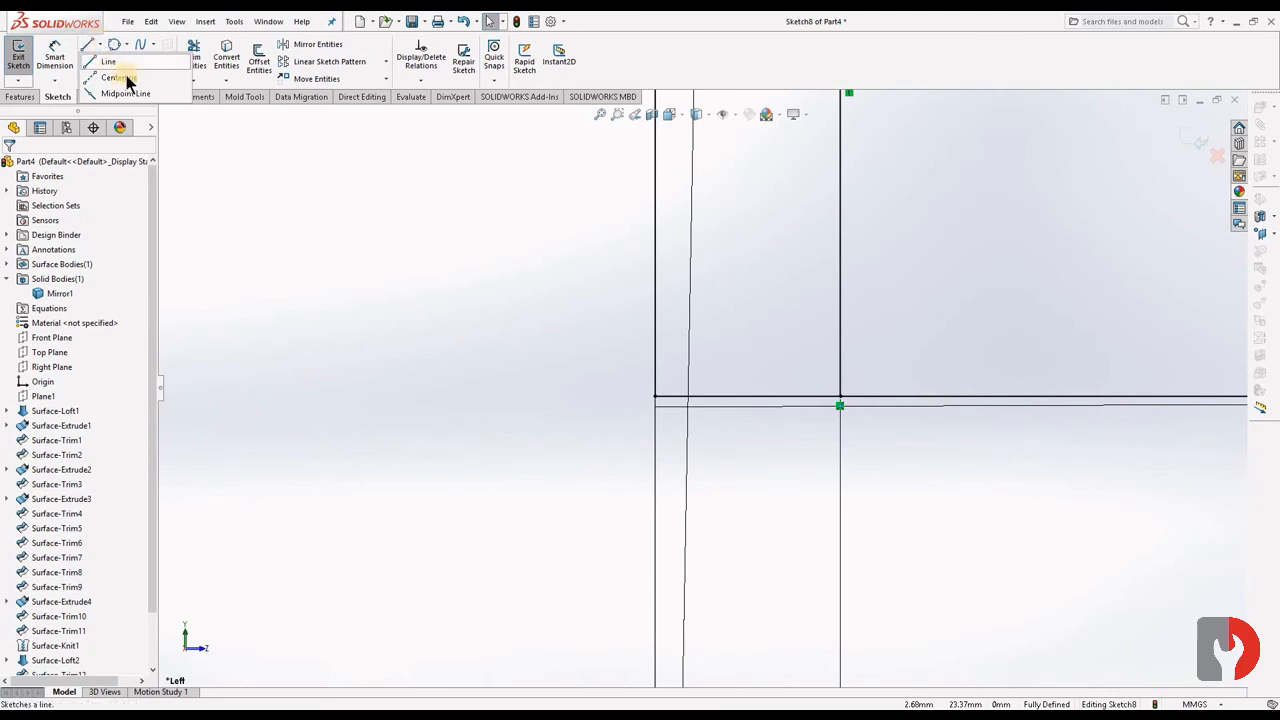
{"action": "left_click", "coordinate": [100, 61]}
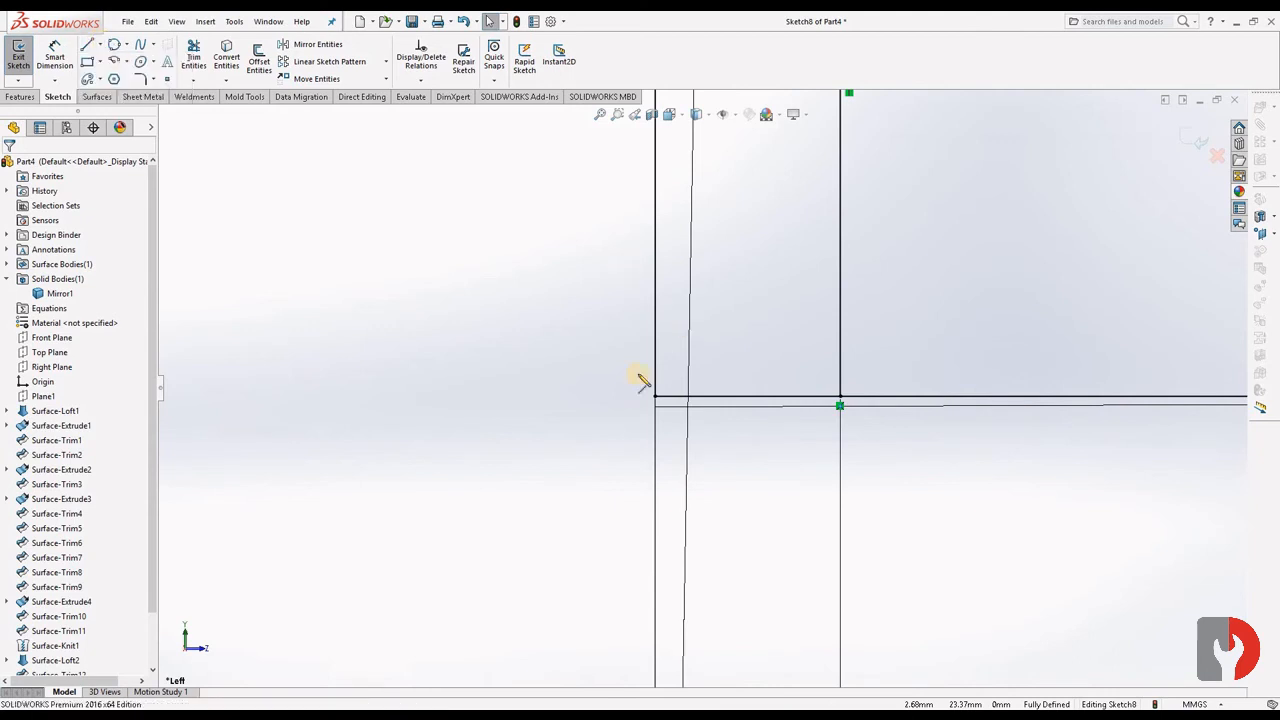
{"action": "left_click", "coordinate": [657, 398]}
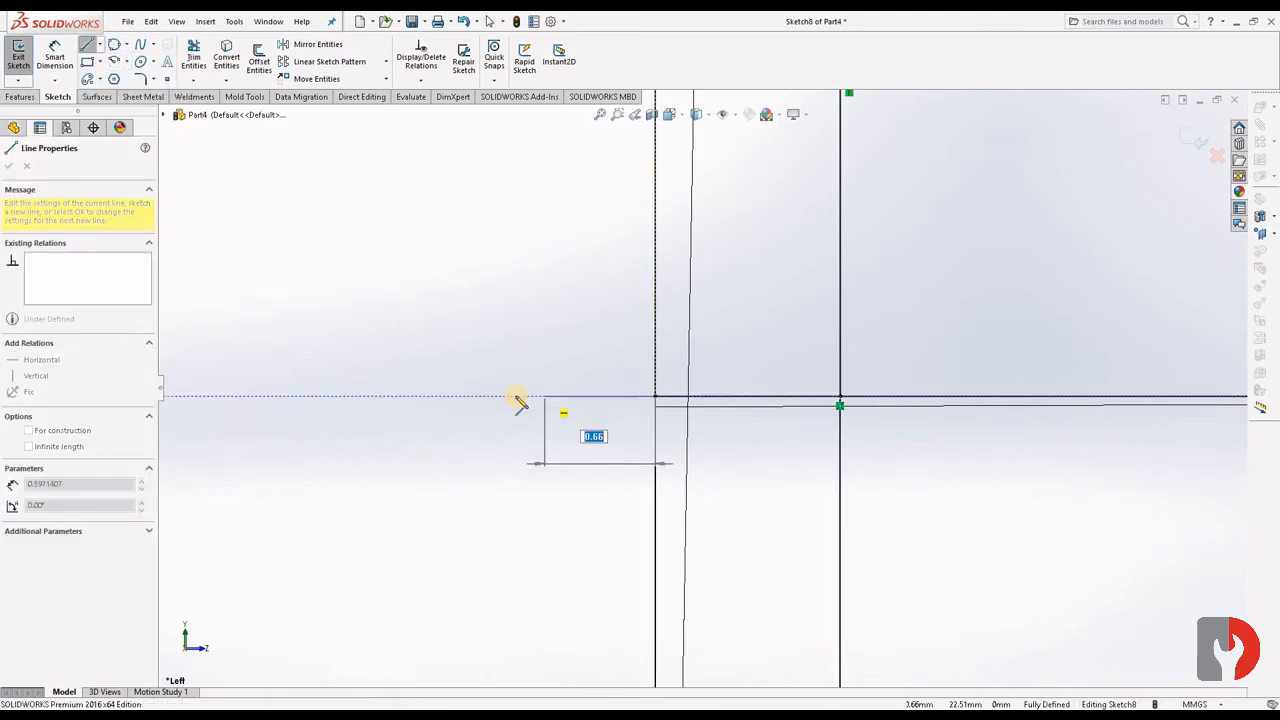
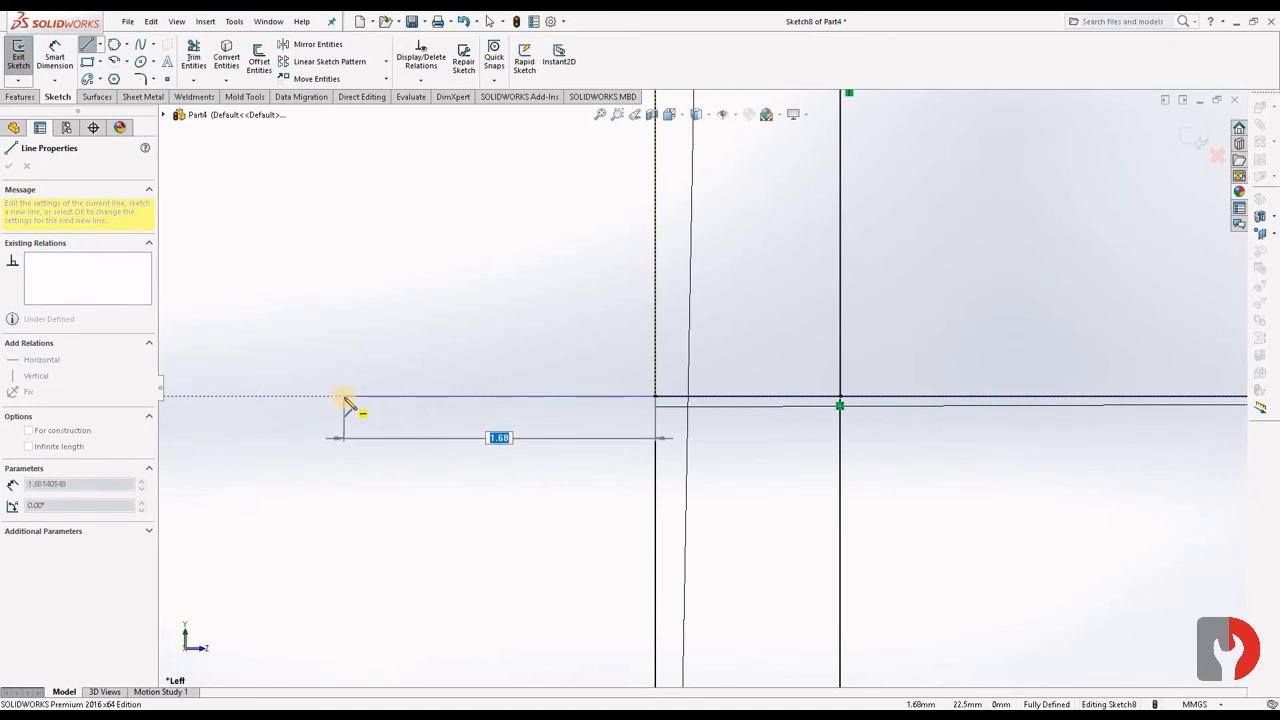
- Complete a rectangle about 1.68 mm long and 0.79 mm high outside the profile's lower wide-end corner, closing it on the vertical profile line
{"action": "left_click", "coordinate": [344, 397]}
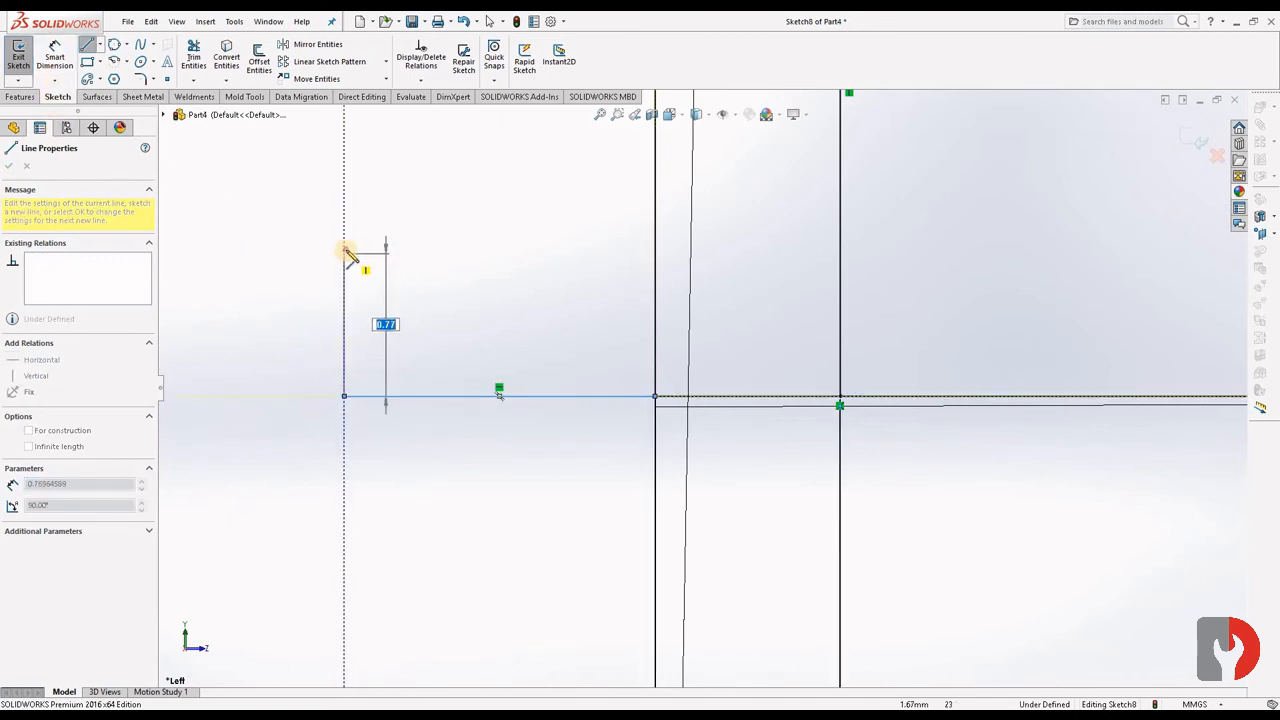
{"action": "left_click", "coordinate": [344, 249]}
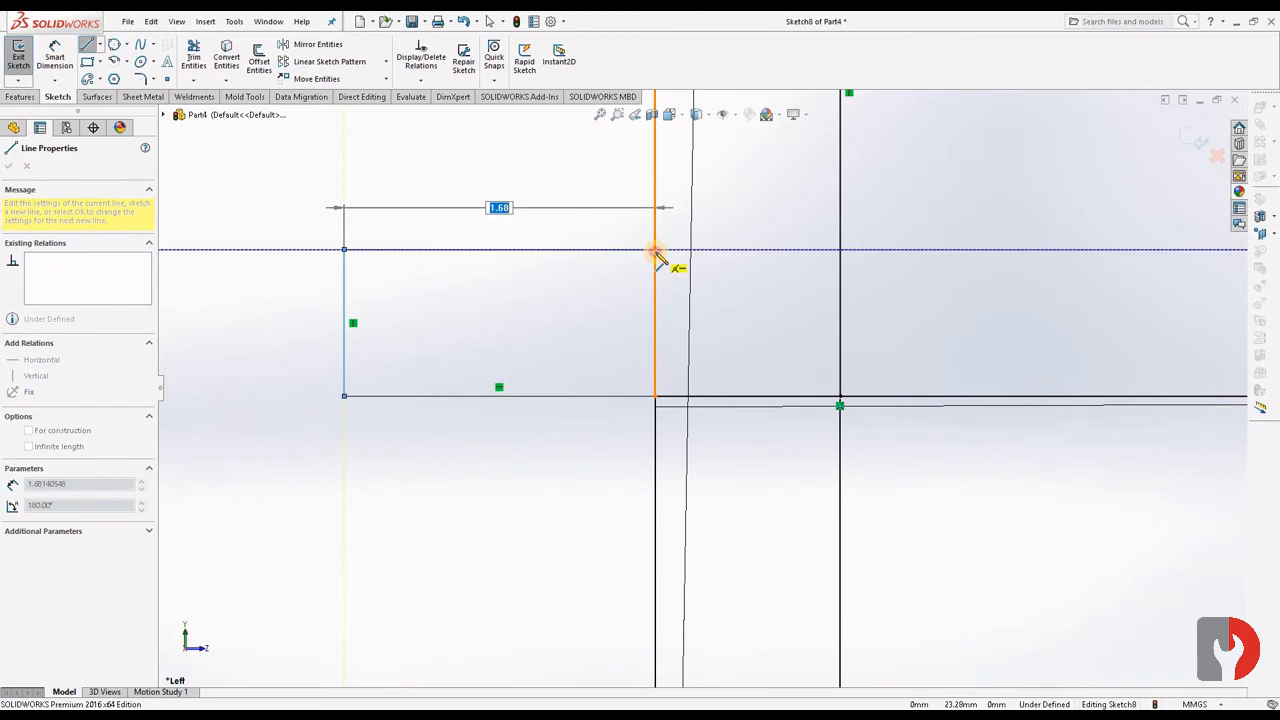
{"action": "left_click", "coordinate": [655, 250]}
{"action": "key", "text": "Escape"}
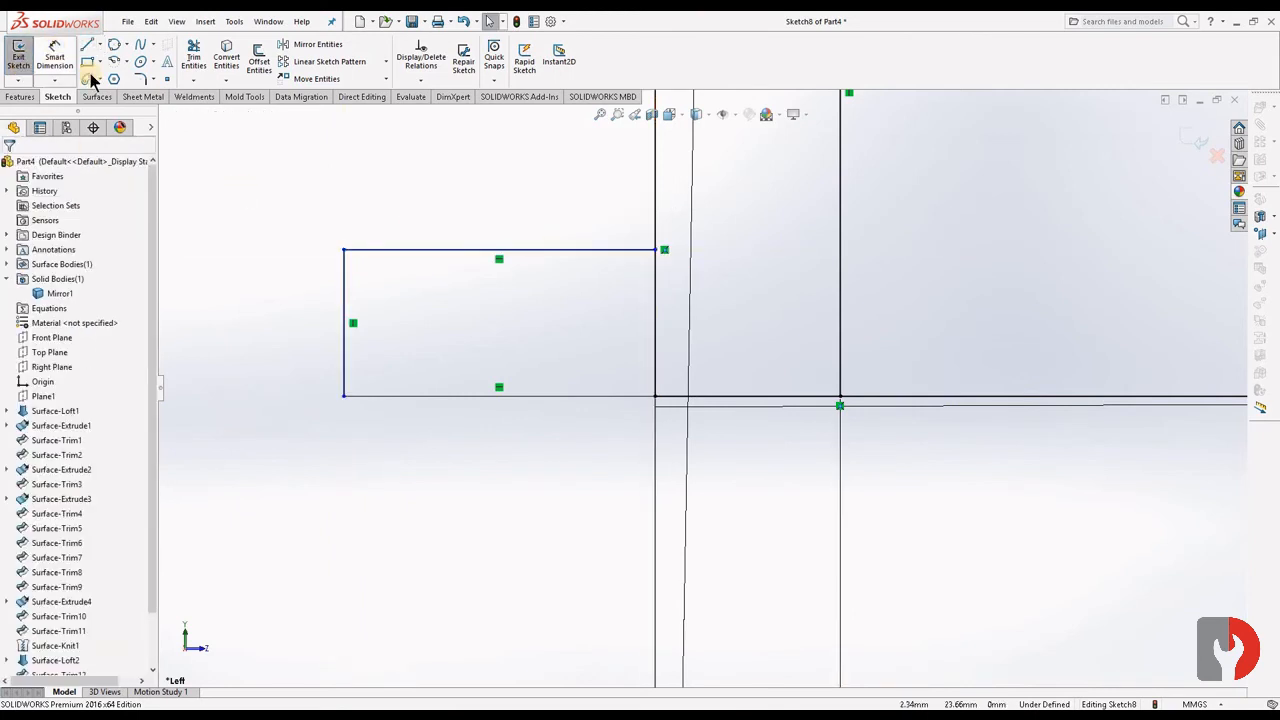
- Dimension the small rectangle's outer vertical line and set its height to 1 mm
{"action": "left_click", "coordinate": [55, 60]}
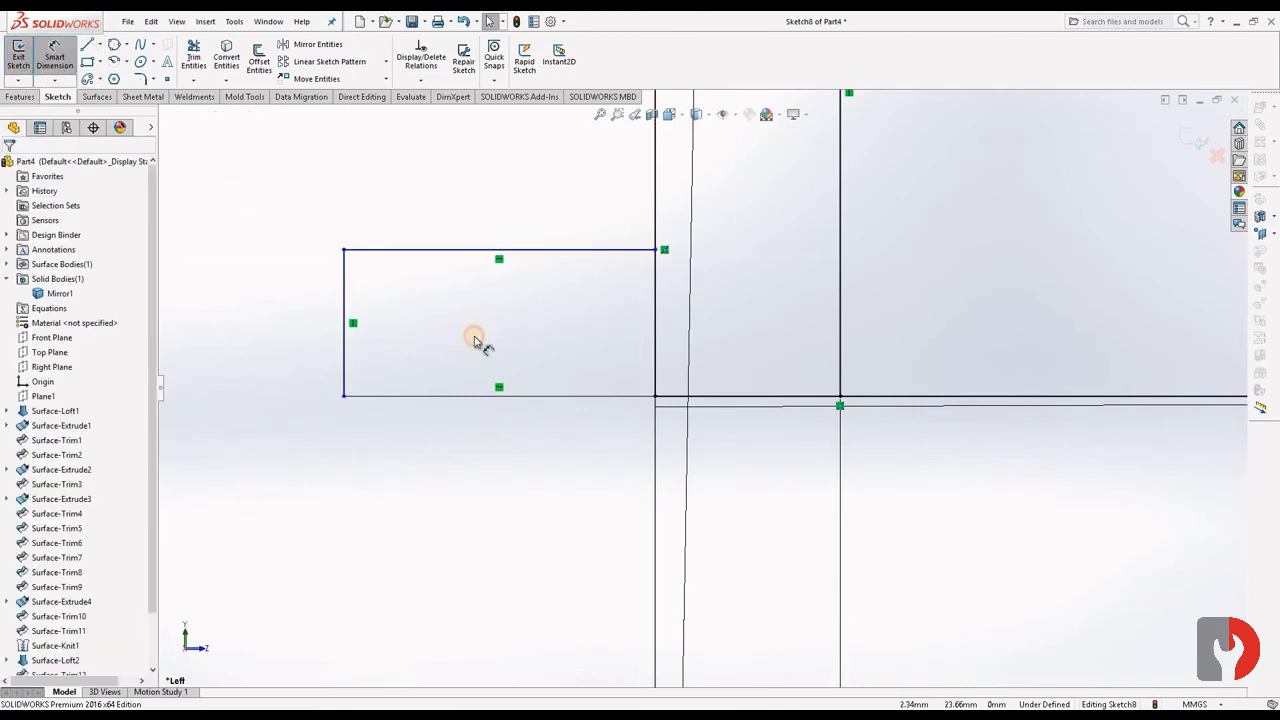
{"action": "left_click", "coordinate": [345, 300]}
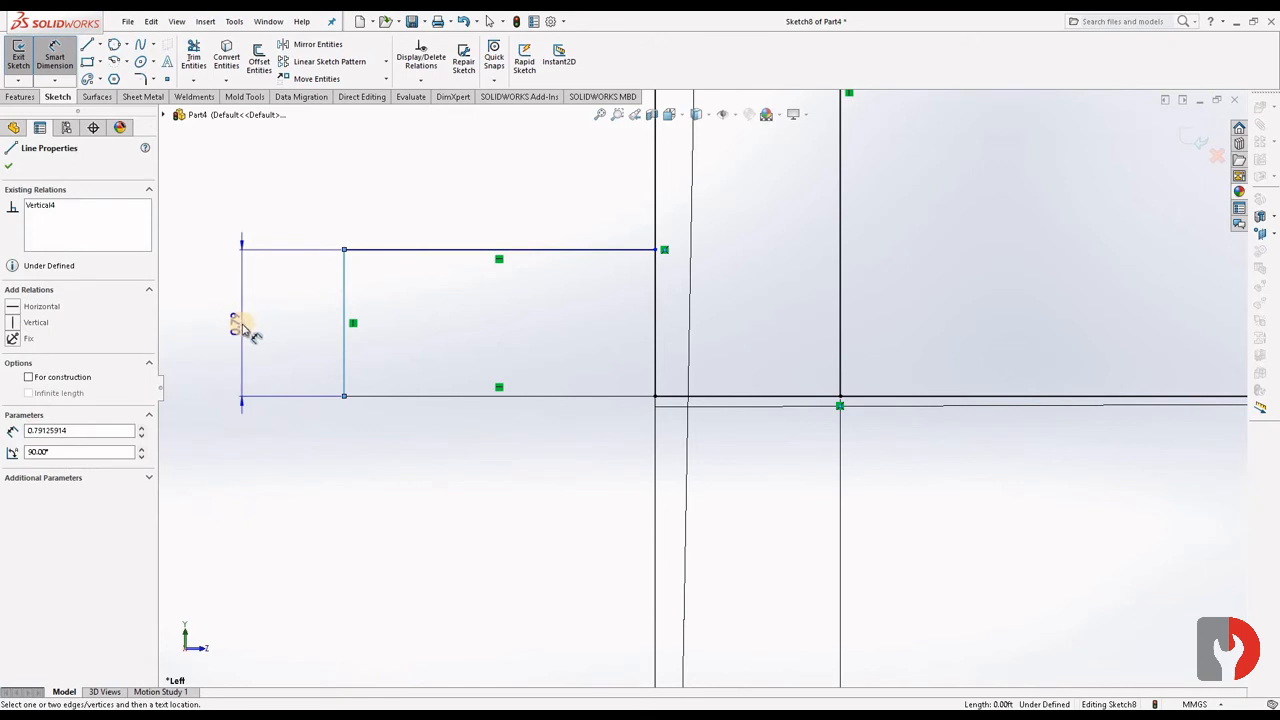
{"action": "left_click", "coordinate": [529, 390]}
{"action": "scroll", "coordinate": [529, 388], "scroll_direction": "up", "scroll_amount": 5}
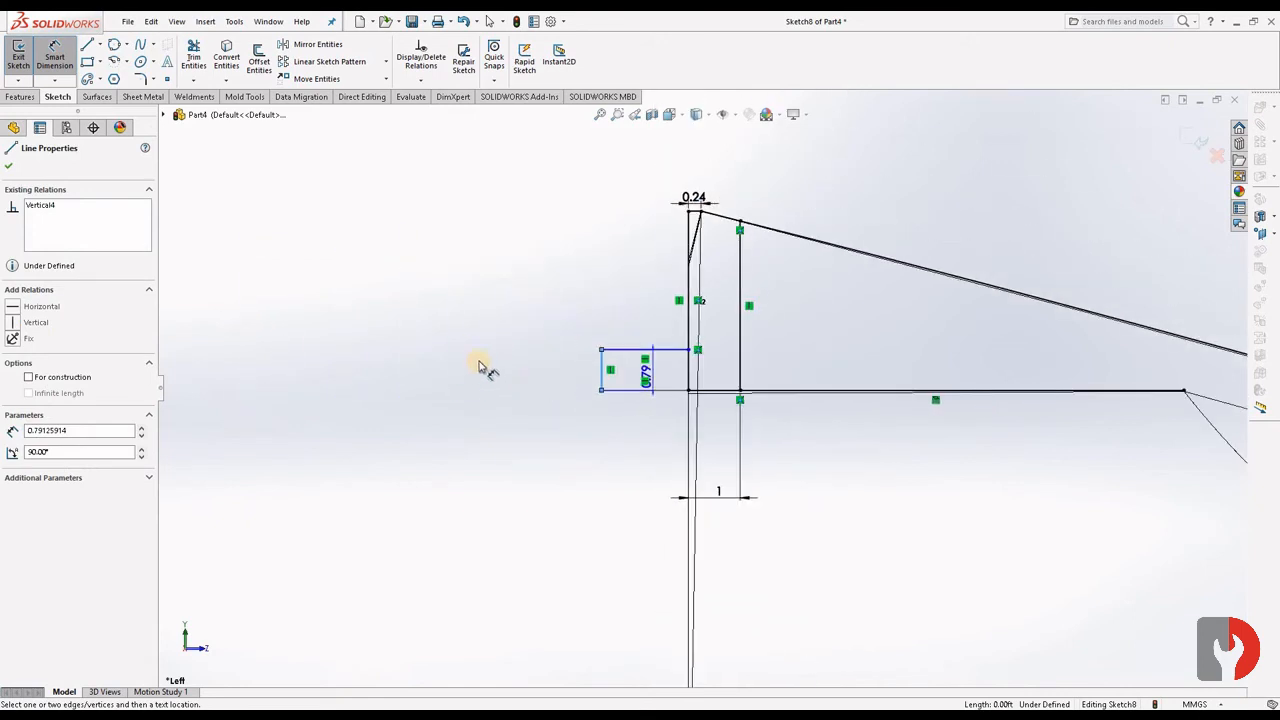
{"action": "left_click", "coordinate": [490, 370]}
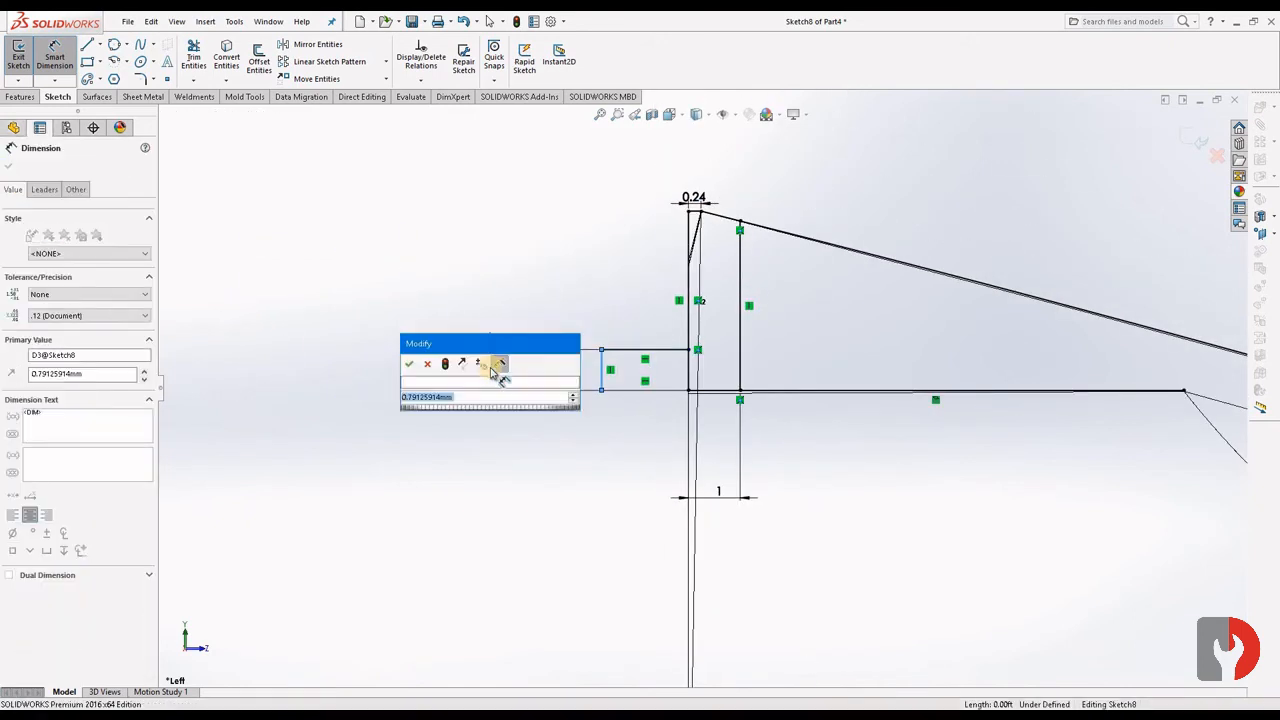
{"action": "type", "text": "1"}
{"action": "key", "text": "Return"}
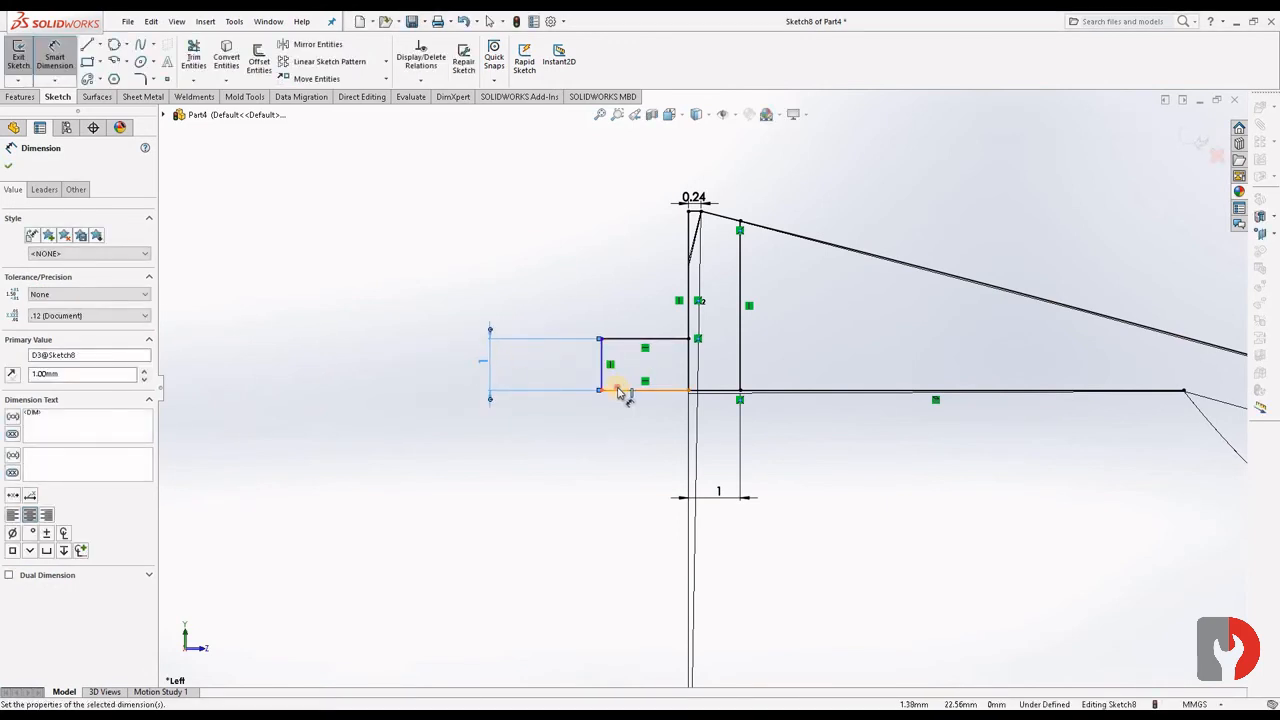
- Dimension the small rectangle's lower horizontal line and set its length to 3 mm
{"action": "left_click", "coordinate": [624, 442]}
{"action": "left_click", "coordinate": [634, 437]}
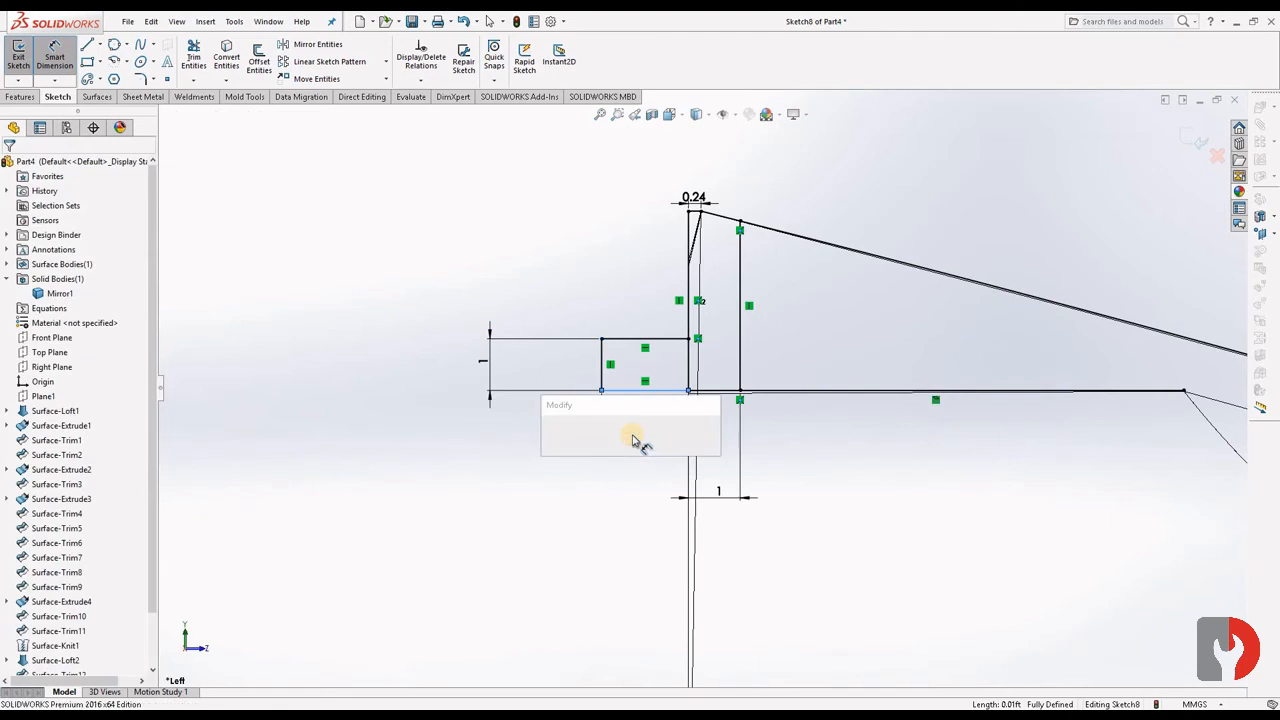
{"action": "type", "text": "3"}
{"action": "key", "text": "Return"}
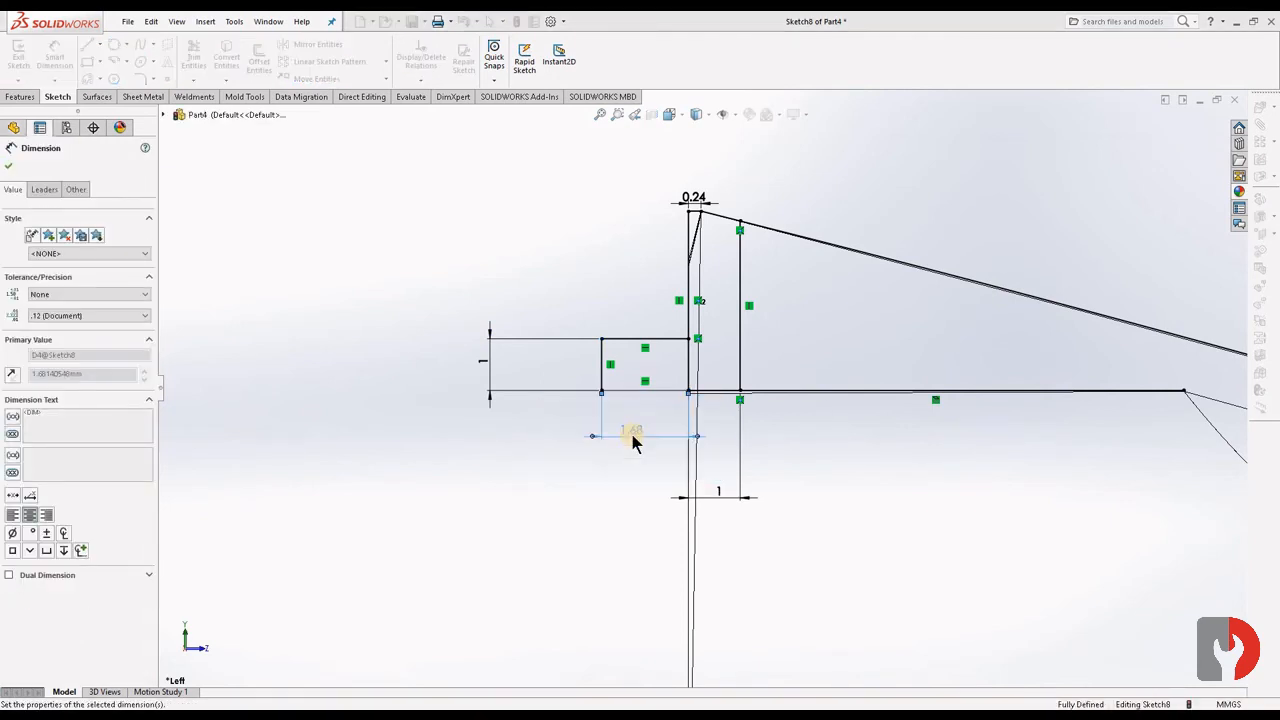
- Change the small rectangle's length dimension to 4 mm
{"action": "scroll", "coordinate": [688, 440], "scroll_direction": "up", "scroll_amount": 5}
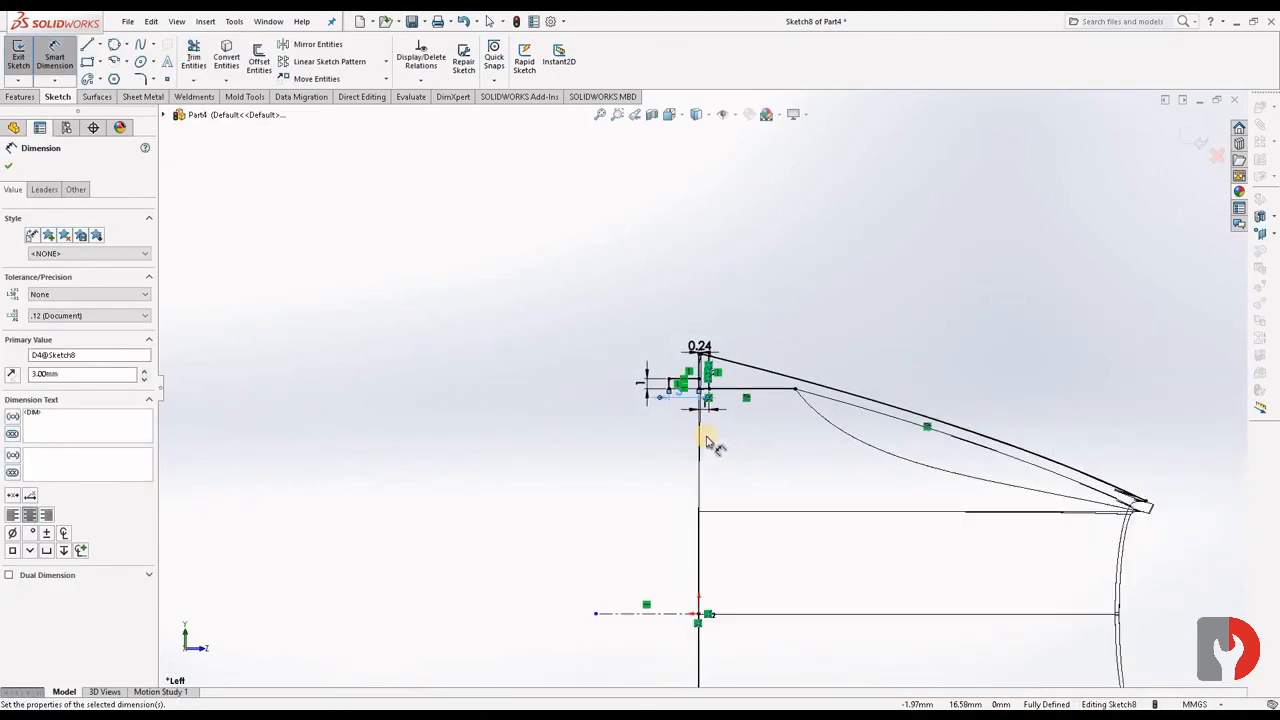
{"action": "scroll", "coordinate": [690, 398], "scroll_direction": "down", "scroll_amount": 2}
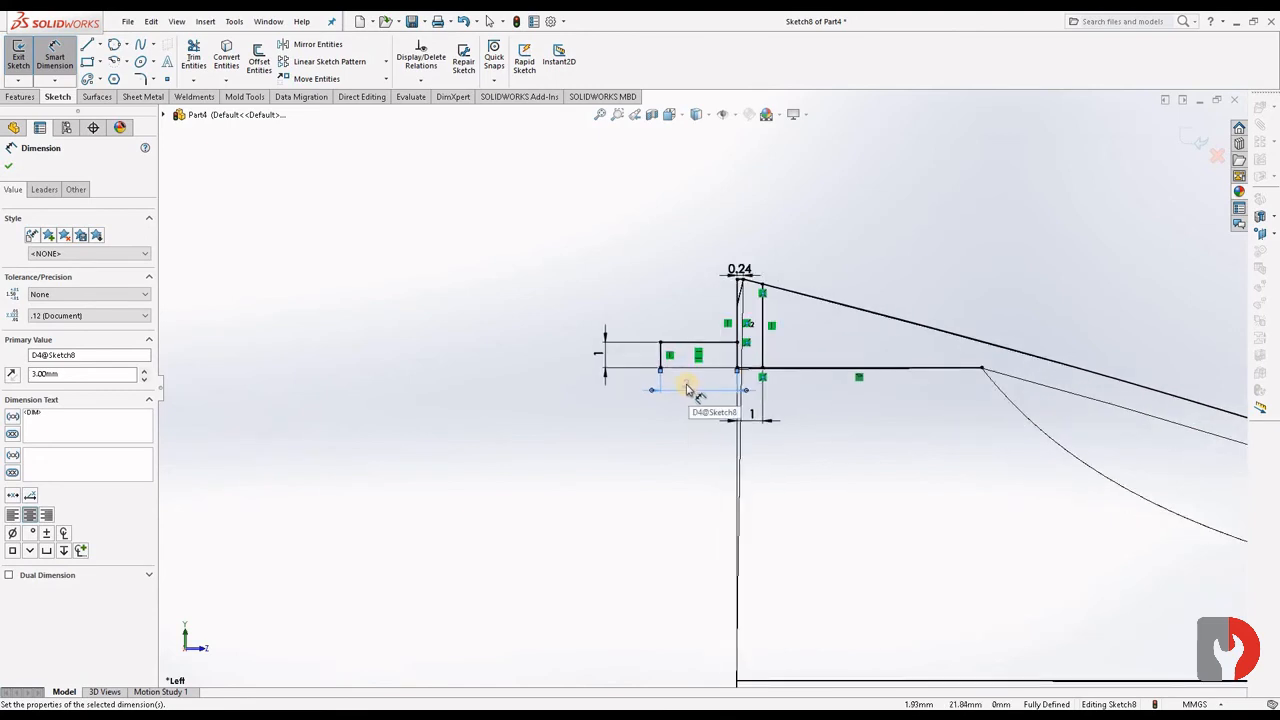
{"action": "double_click", "coordinate": [686, 383]}
{"action": "type", "text": "4"}
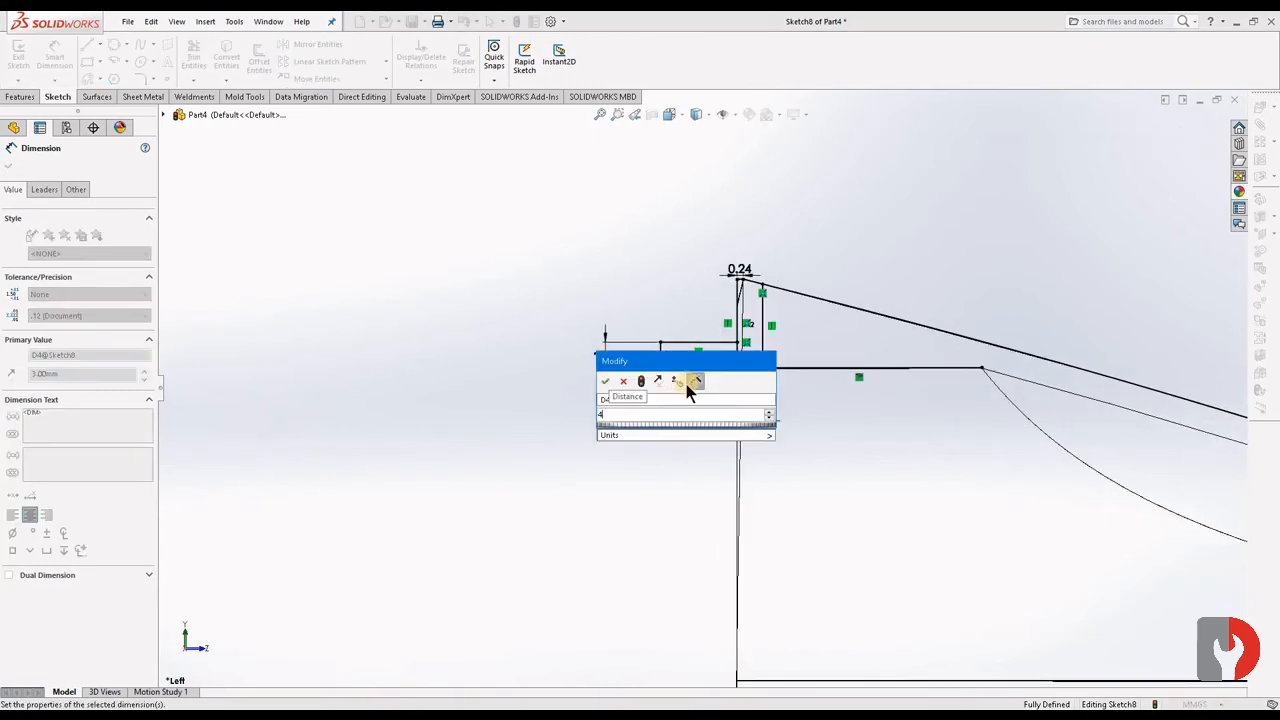
{"action": "key", "text": "Return"}
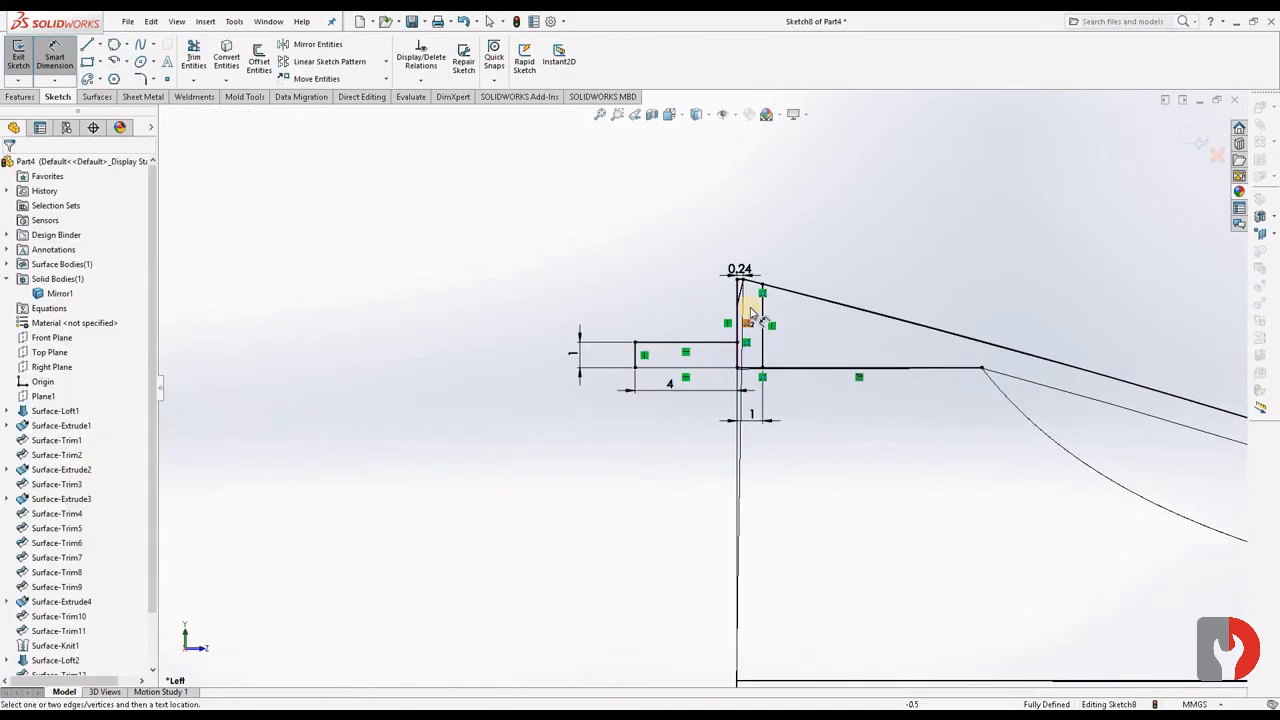
- Trim the vertical segment shared by the small rectangle and the profile, and exit the sketch
{"action": "scroll", "coordinate": [750, 314], "scroll_direction": "down", "scroll_amount": 3}
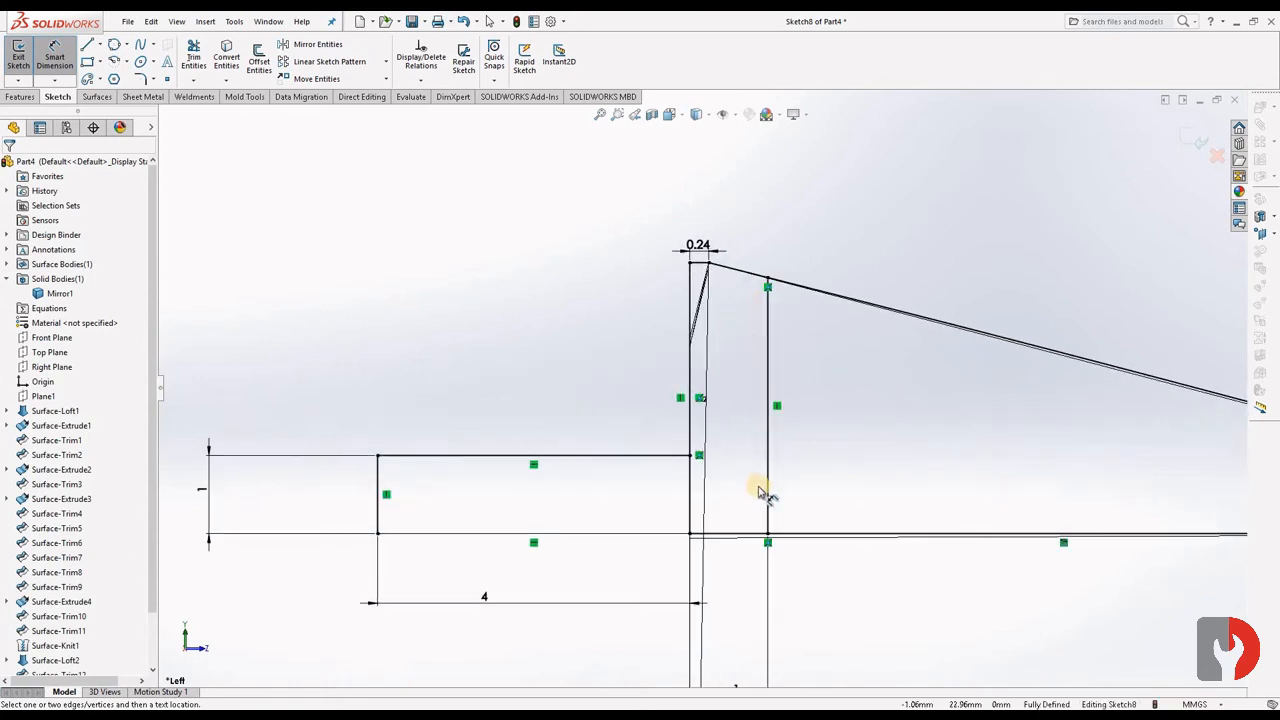
{"action": "scroll", "coordinate": [758, 491], "scroll_direction": "up", "scroll_amount": 6}
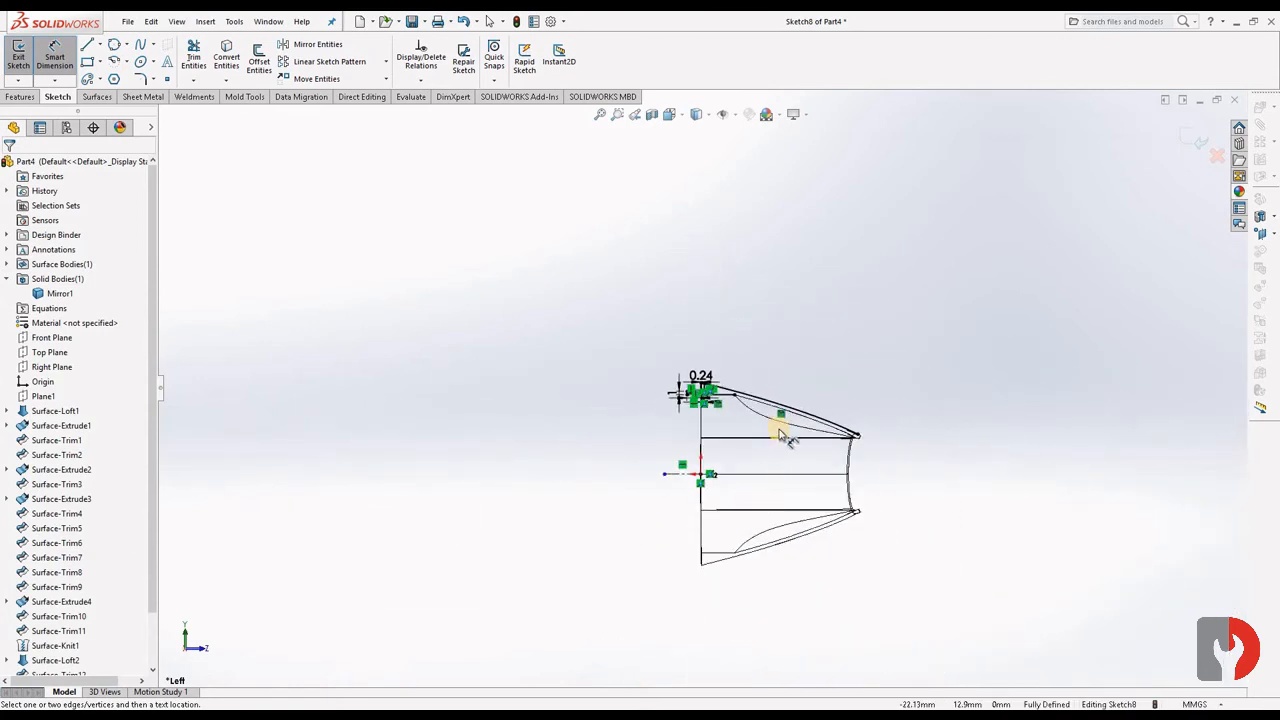
{"action": "scroll", "coordinate": [690, 385], "scroll_direction": "down", "scroll_amount": 5}
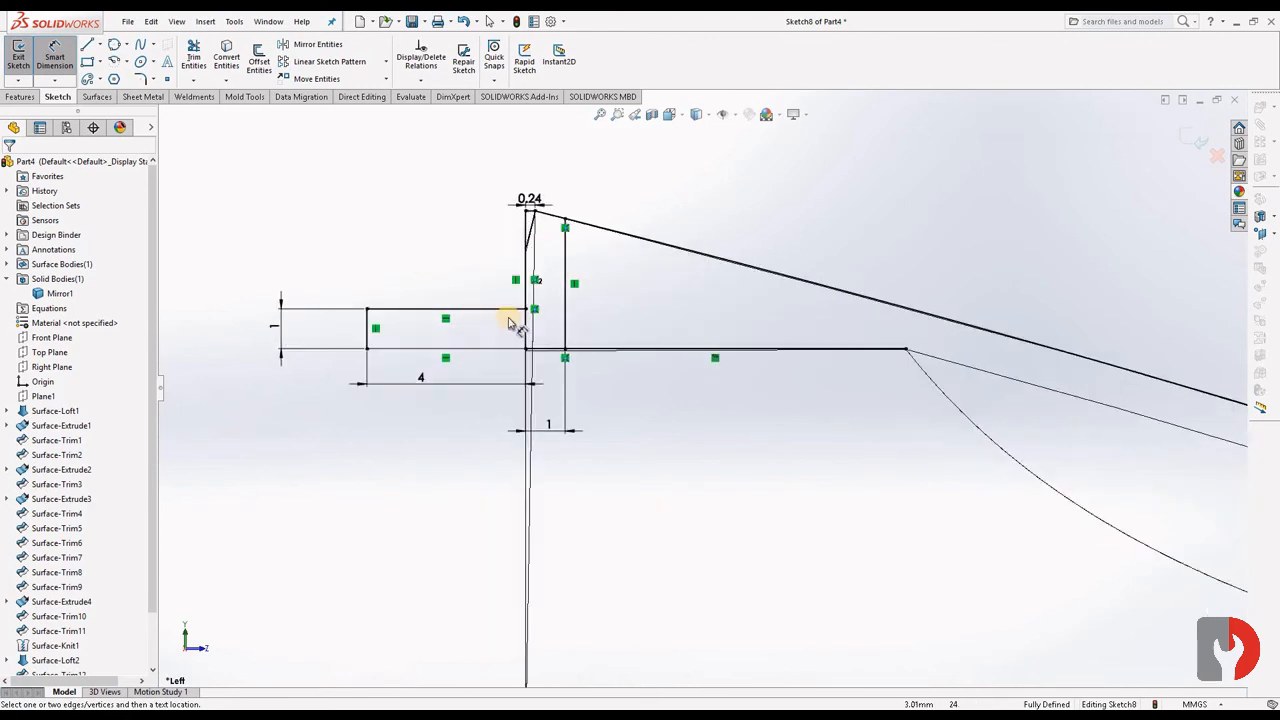
{"action": "scroll", "coordinate": [346, 216], "scroll_direction": "down", "scroll_amount": 1}
{"action": "left_click", "coordinate": [196, 60]}
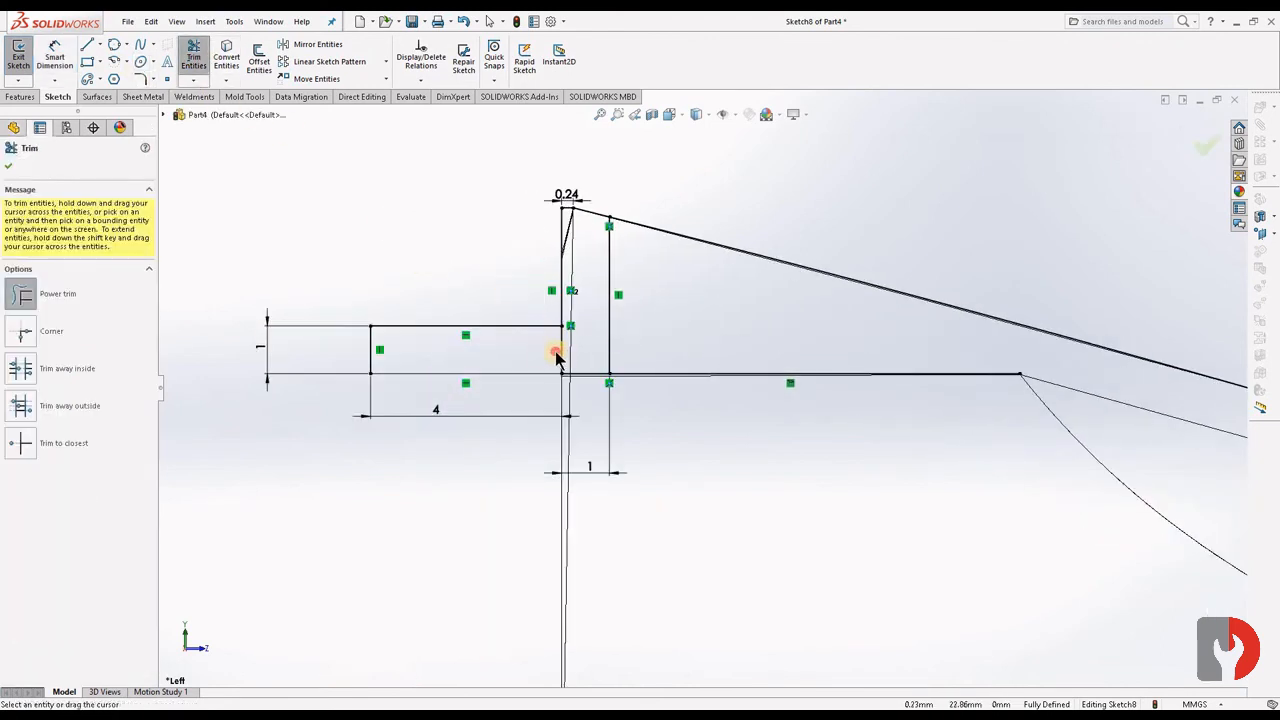
{"action": "scroll", "coordinate": [688, 352], "scroll_direction": "up", "scroll_amount": 4}
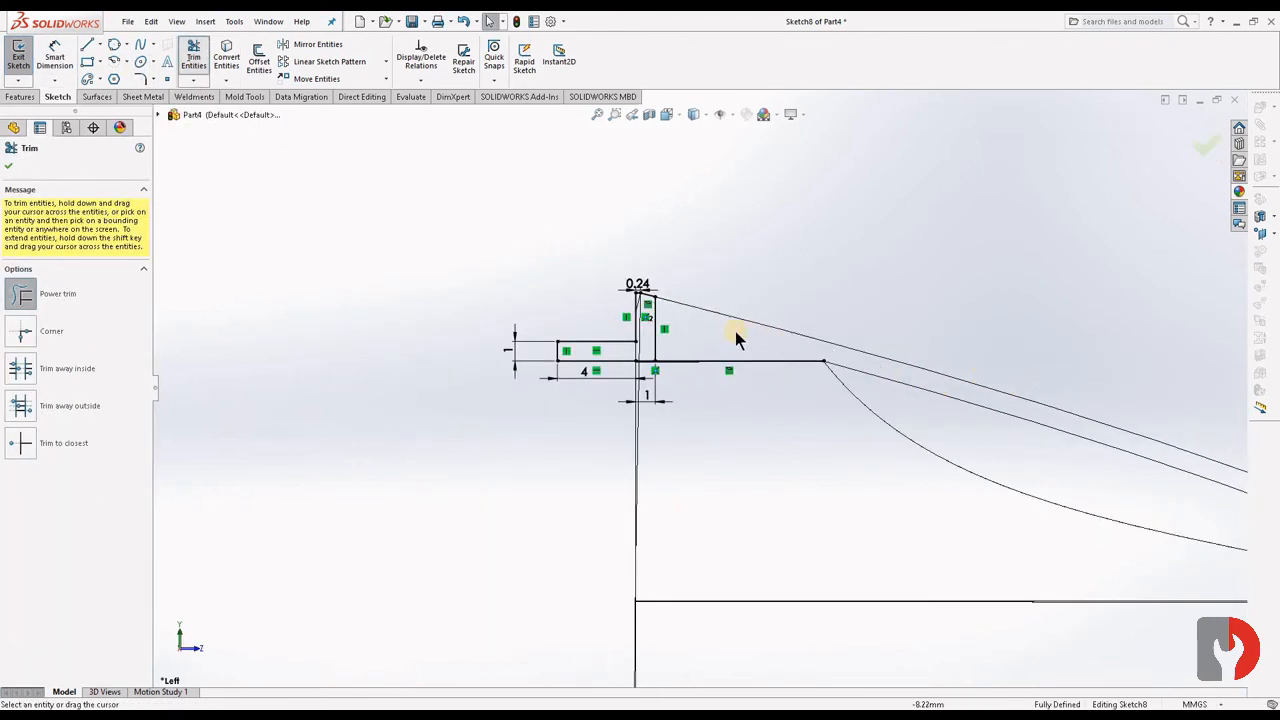
{"action": "left_click", "coordinate": [1203, 146]}
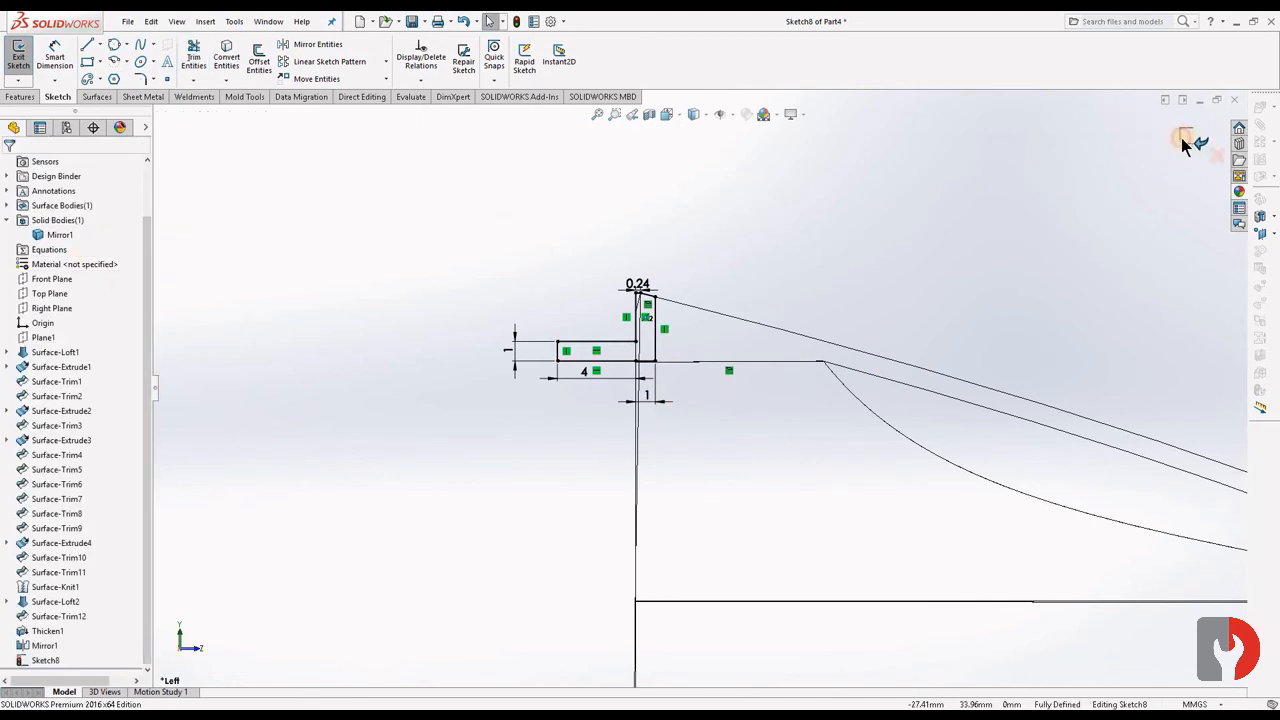
- Revolve the profile sketch 360 degrees about the horizontal centerline with the result merged into the body
{"action": "left_click", "coordinate": [23, 98]}
{"action": "left_click", "coordinate": [65, 68]}
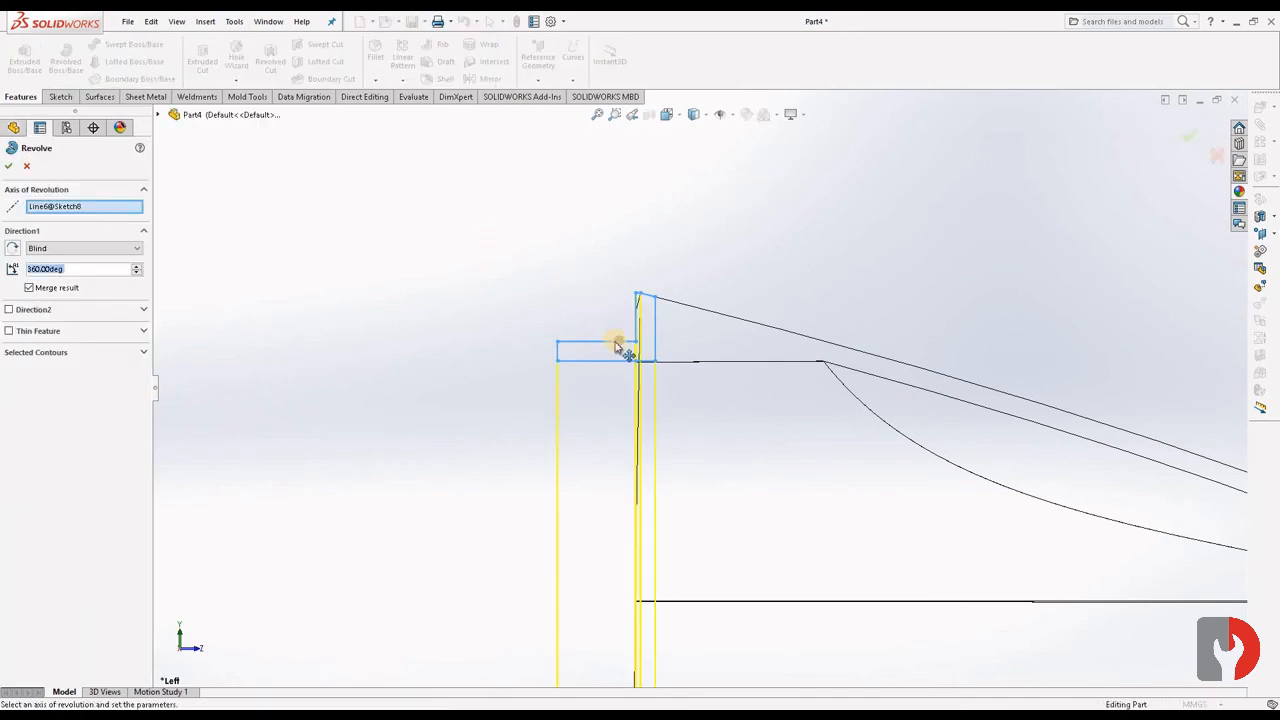
{"action": "scroll", "coordinate": [745, 420], "scroll_direction": "up", "scroll_amount": 4}
{"action": "scroll", "coordinate": [745, 478], "scroll_direction": "up", "scroll_amount": 2}
{"action": "scroll", "coordinate": [680, 538], "scroll_direction": "down", "scroll_amount": 4}
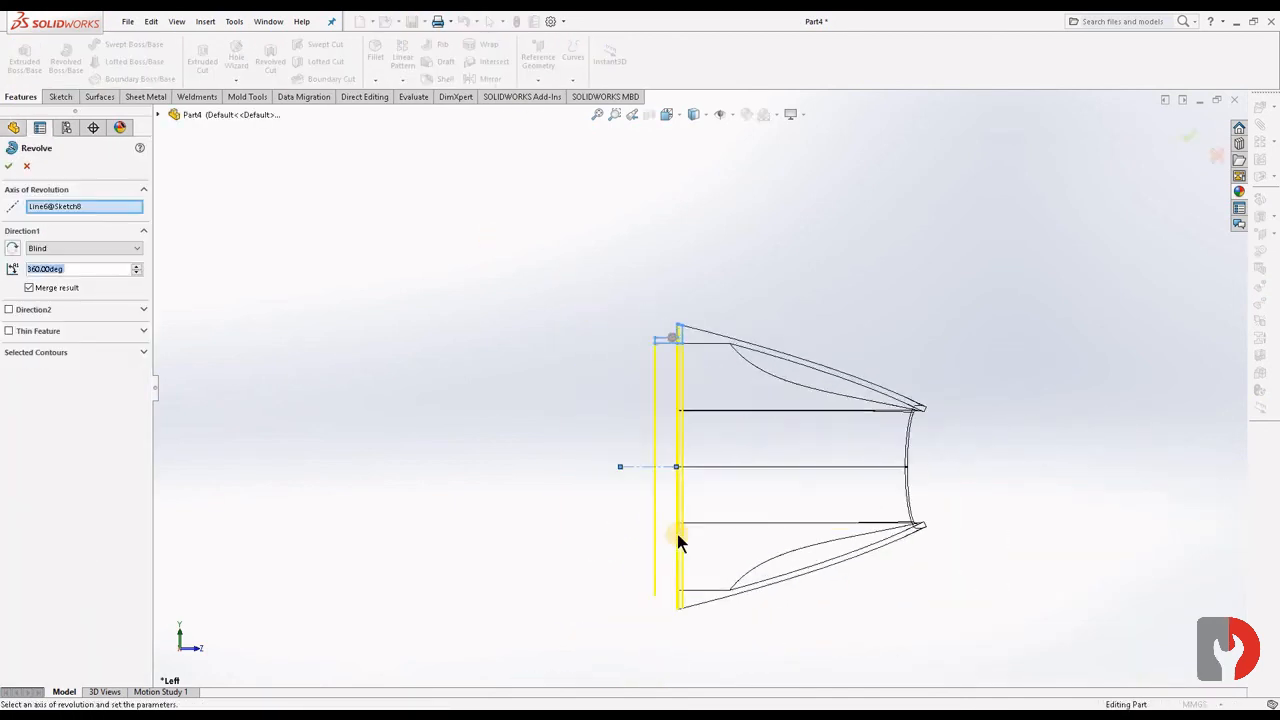
{"action": "right_click", "coordinate": [428, 262]}
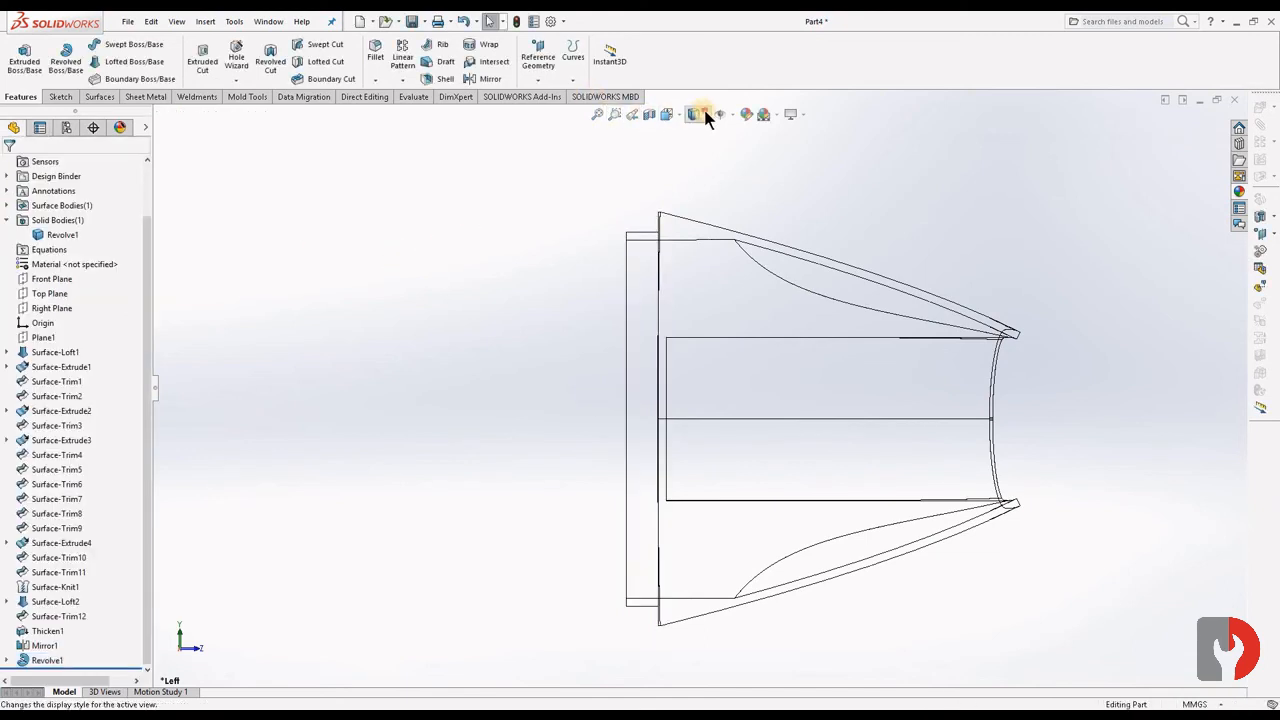
- Switch the display style to Shaded With Edges and inspect the part with its new wide-end rim
{"action": "left_click", "coordinate": [696, 134]}
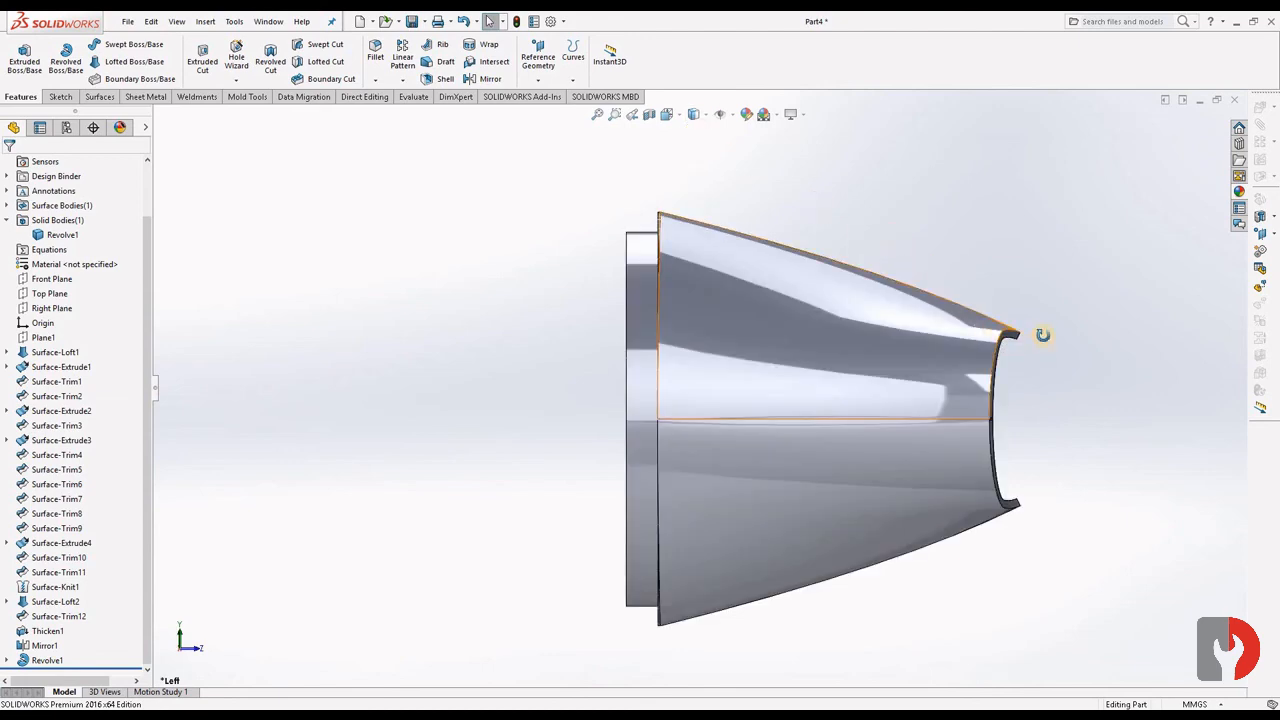
{"action": "mouse_move", "coordinate": [1043, 334]}
{"action": "middle_mouse_down"}
{"action": "mouse_move", "coordinate": [1162, 352]}
{"action": "mouse_move", "coordinate": [1191, 337]}
{"action": "mouse_move", "coordinate": [1120, 351]}
{"action": "mouse_move", "coordinate": [1017, 334]}
{"action": "mouse_move", "coordinate": [951, 354]}
{"action": "mouse_move", "coordinate": [929, 394]}
{"action": "mouse_move", "coordinate": [851, 433]}
{"action": "mouse_move", "coordinate": [943, 375]}
{"action": "mouse_move", "coordinate": [1046, 417]}
{"action": "mouse_move", "coordinate": [1100, 354]}
{"action": "mouse_move", "coordinate": [948, 356]}
{"action": "mouse_move", "coordinate": [703, 286]}
{"action": "mouse_move", "coordinate": [637, 314]}
{"action": "mouse_move", "coordinate": [1003, 366]}
{"action": "mouse_move", "coordinate": [1003, 452]}
{"action": "mouse_move", "coordinate": [934, 369]}
{"action": "mouse_move", "coordinate": [963, 391]}
{"action": "mouse_move", "coordinate": [1020, 300]}
{"action": "mouse_move", "coordinate": [925, 315]}
{"action": "mouse_move", "coordinate": [877, 271]}
{"action": "mouse_move", "coordinate": [857, 209]}
{"action": "mouse_move", "coordinate": [811, 209]}
{"action": "mouse_move", "coordinate": [935, 208]}
{"action": "middle_mouse_up"}
{"action": "scroll", "coordinate": [930, 286], "scroll_direction": "up", "scroll_amount": 3}
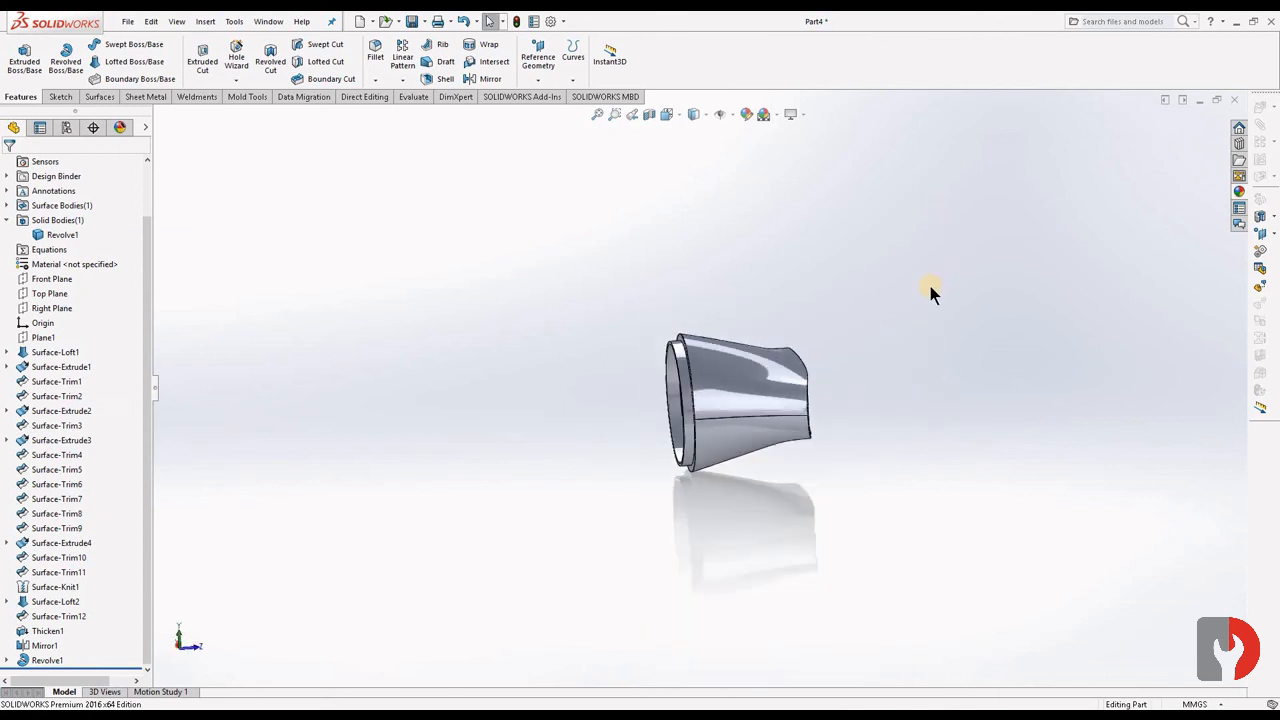
- Apply the clear glass appearance from the Glass category to the whole part
{"action": "left_click", "coordinate": [1239, 182]}
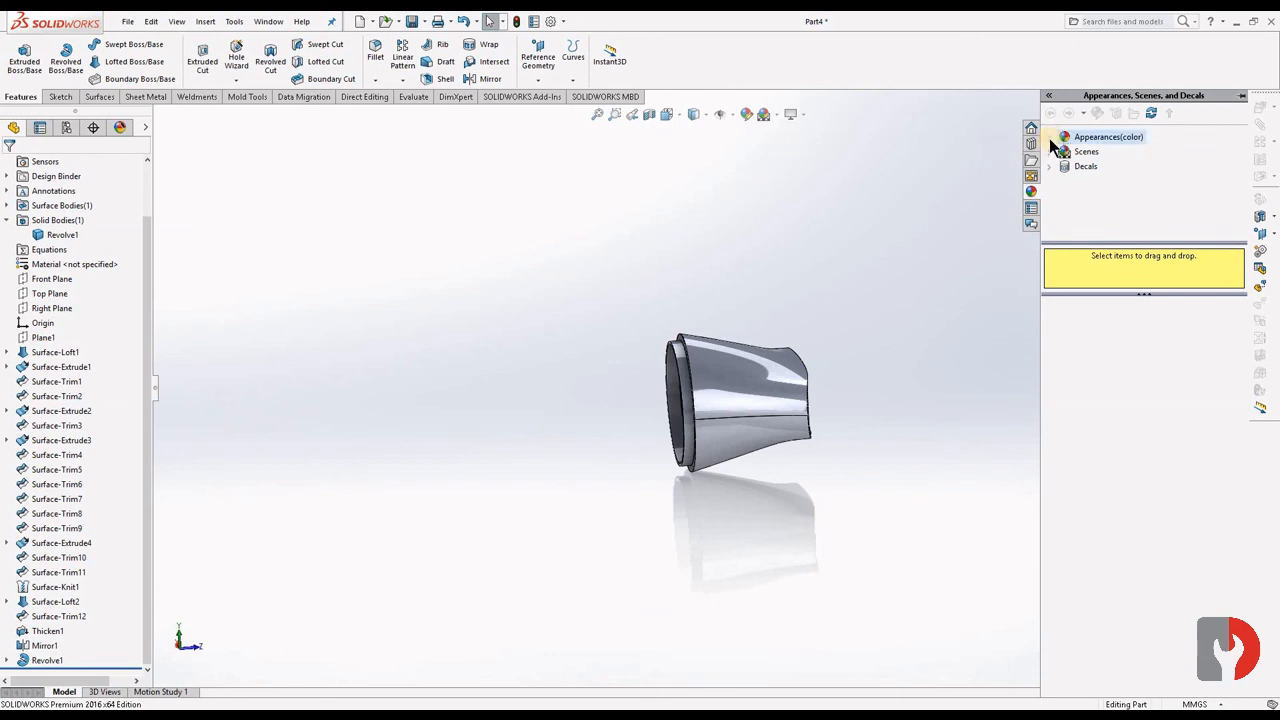
{"action": "left_click", "coordinate": [1052, 145]}
{"action": "left_click", "coordinate": [1050, 140]}
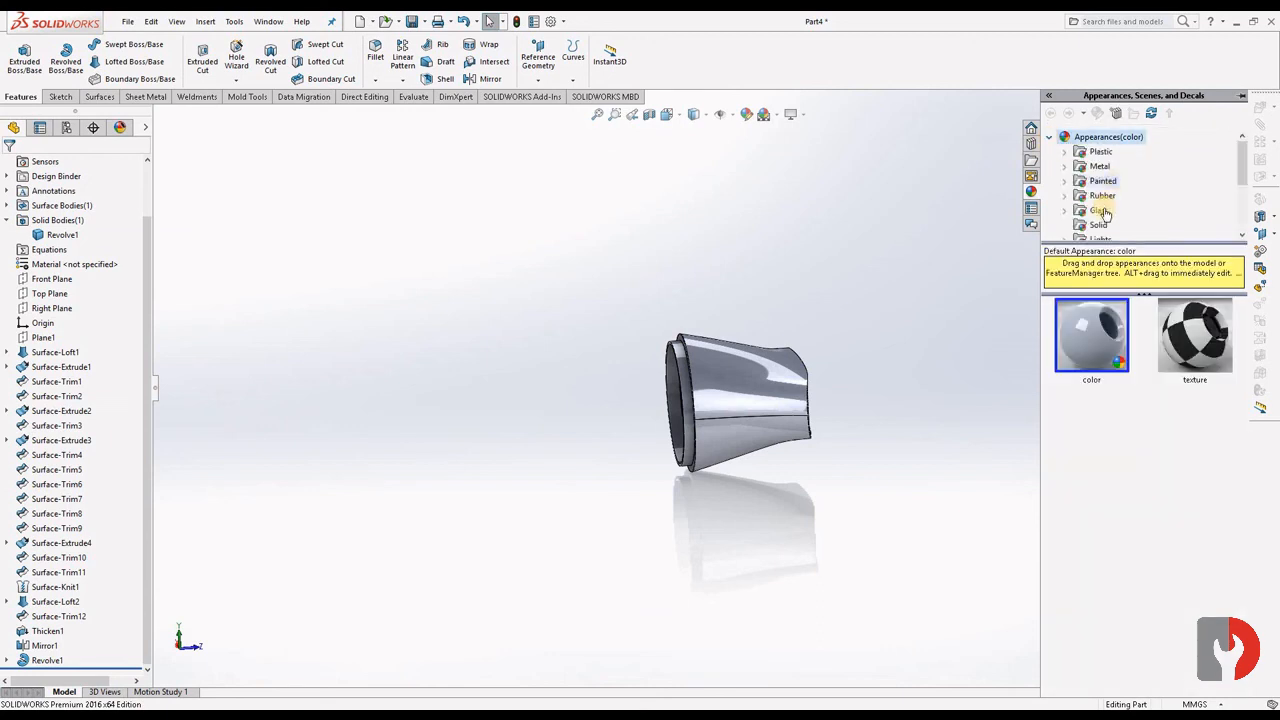
{"action": "left_click", "coordinate": [1099, 211]}
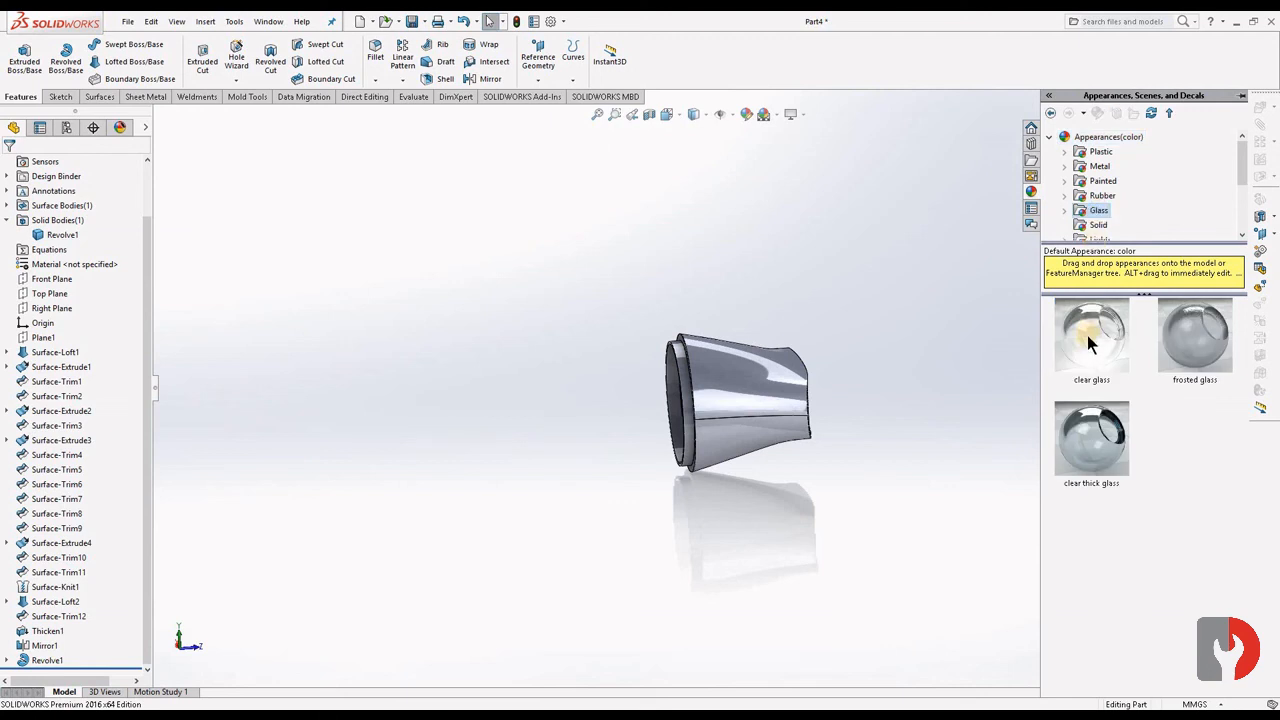
{"action": "left_click_drag", "start_coordinate": [1095, 338], "coordinate": [757, 400]}
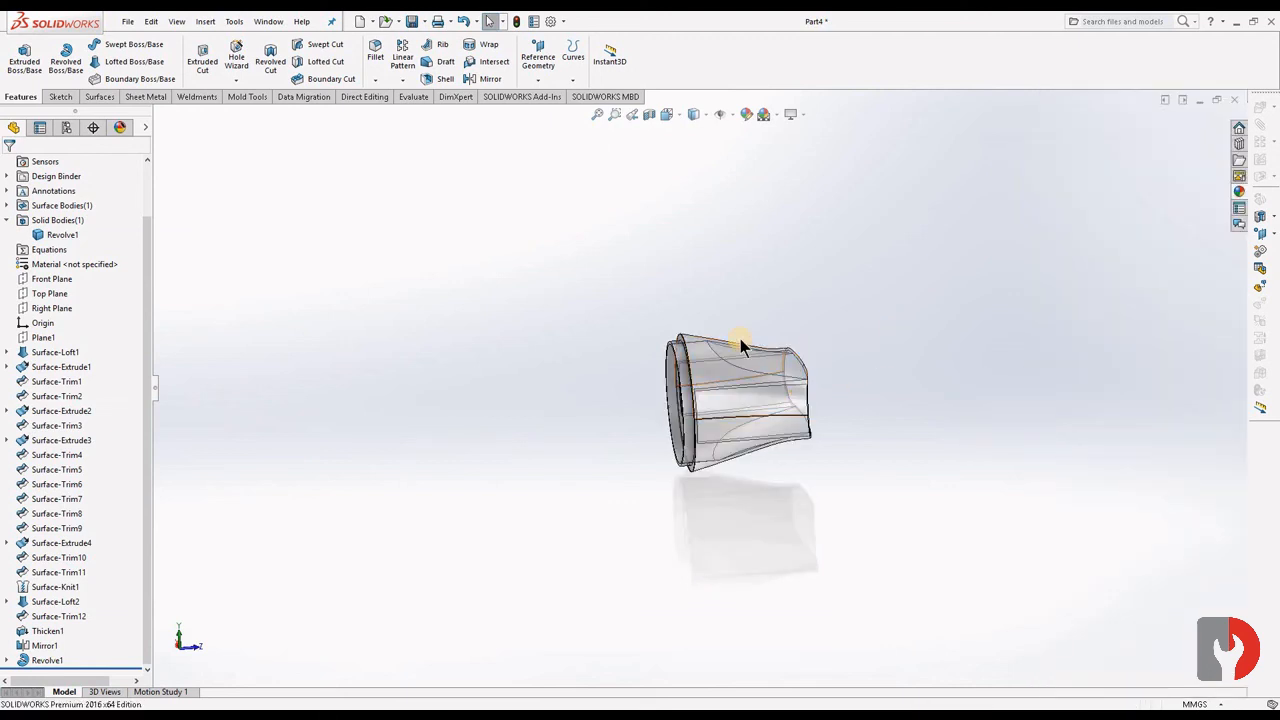
- Open the part-level clear glass appearance for editing and set its red color component to 255
{"action": "middle_click_drag", "start_coordinate": [883, 326], "coordinate": [851, 349]}
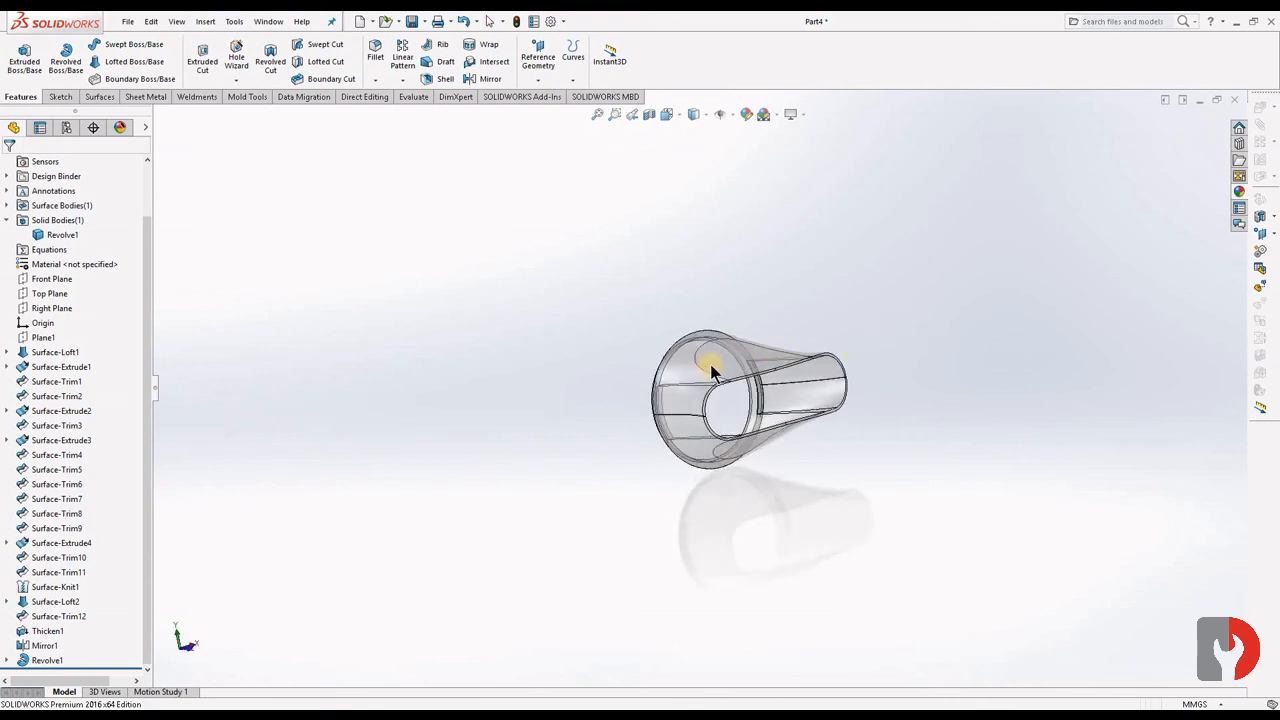
{"action": "right_click", "coordinate": [754, 365]}
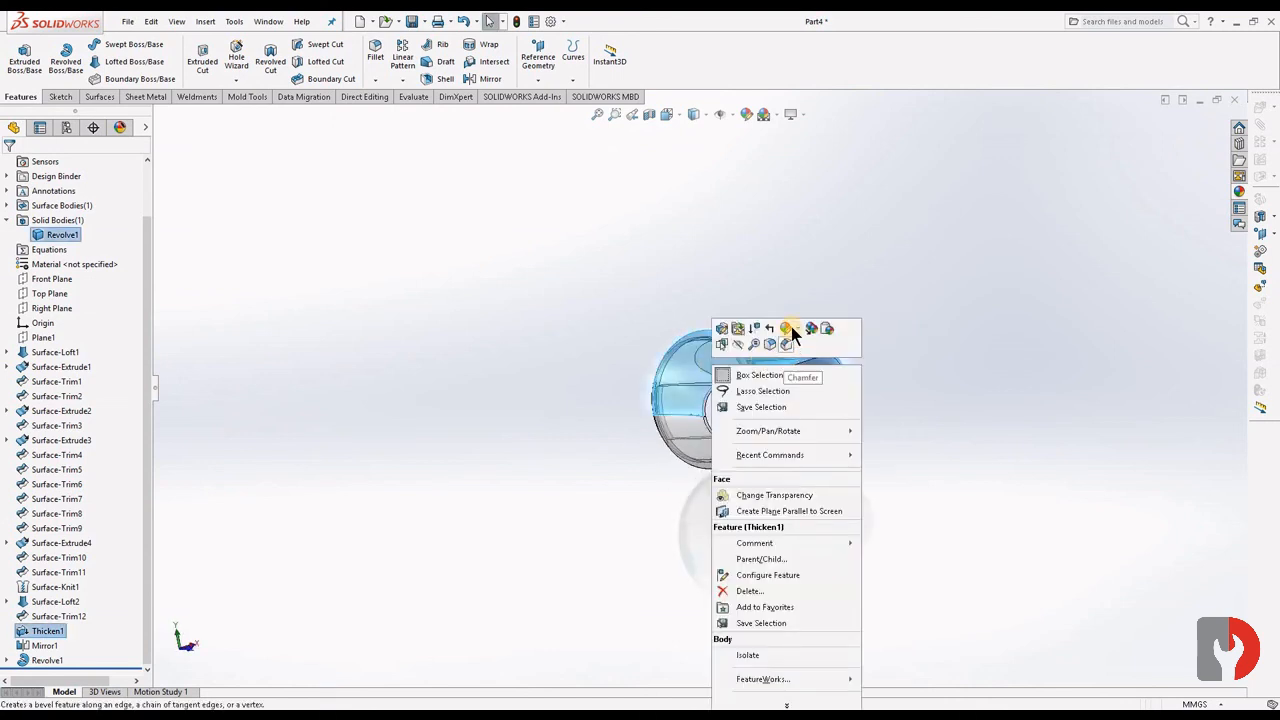
{"action": "left_click", "coordinate": [786, 328]}
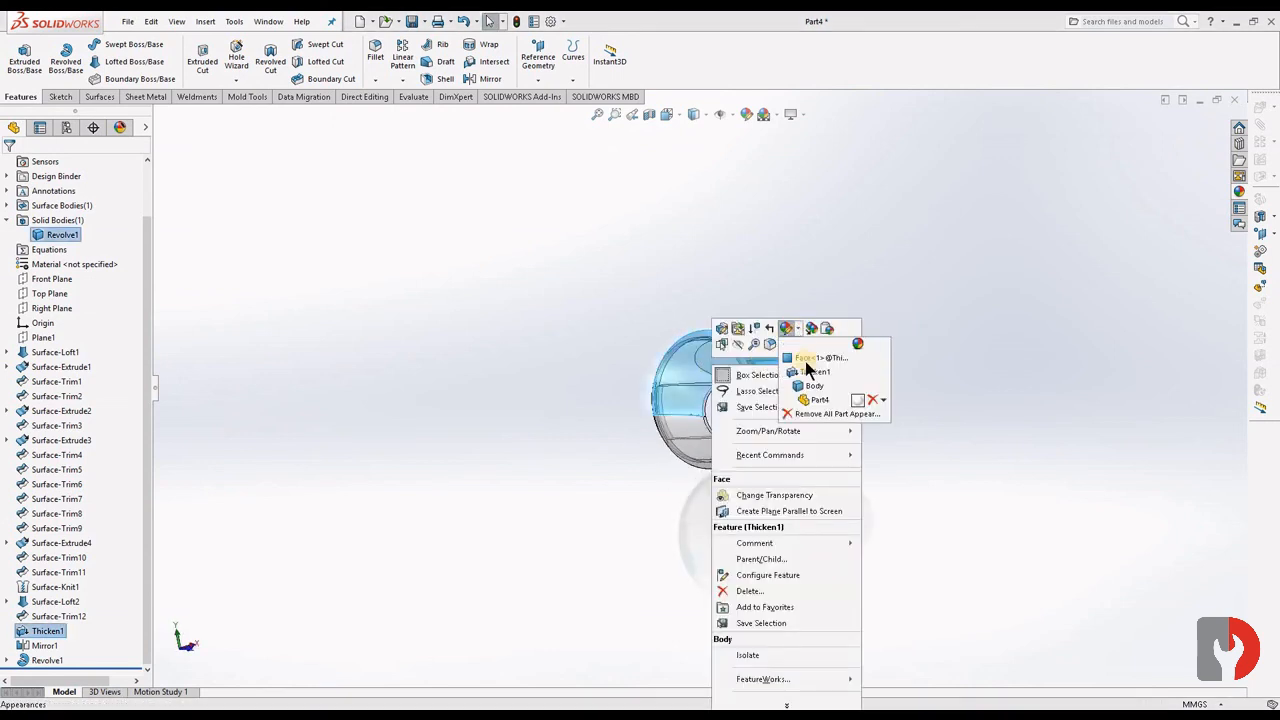
{"action": "left_click", "coordinate": [857, 401]}
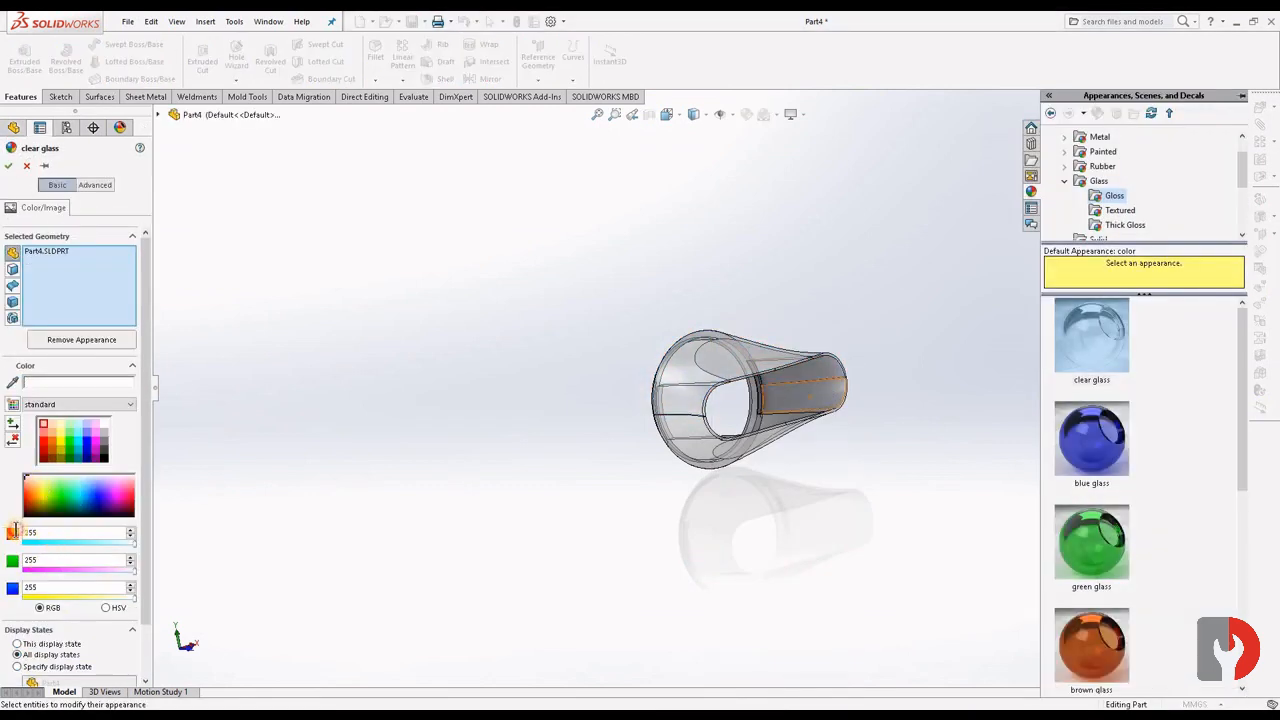
{"action": "left_click_drag", "start_coordinate": [15, 530], "coordinate": [11, 533]}
{"action": "type", "text": "2"}
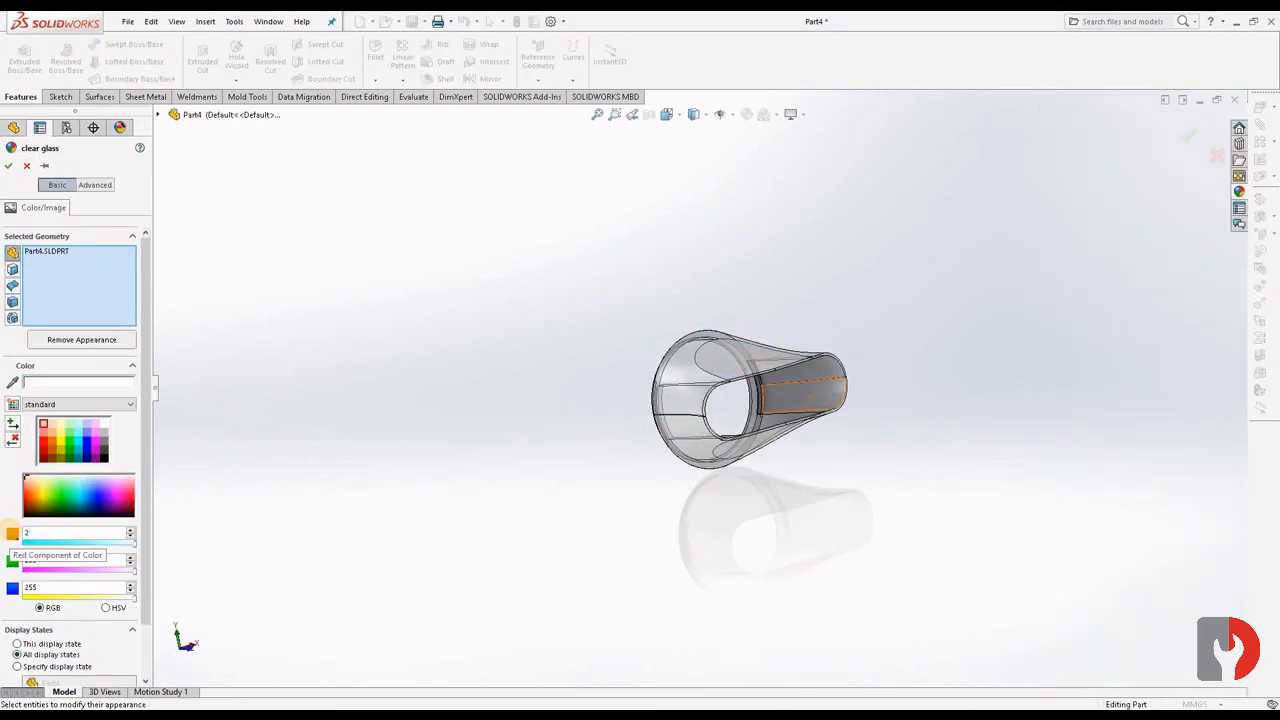
{"action": "type", "text": "55"}
- Set the glass color's green component to 183 and blue component to 255, and accept the appearance
{"action": "double_click", "coordinate": [35, 559]}
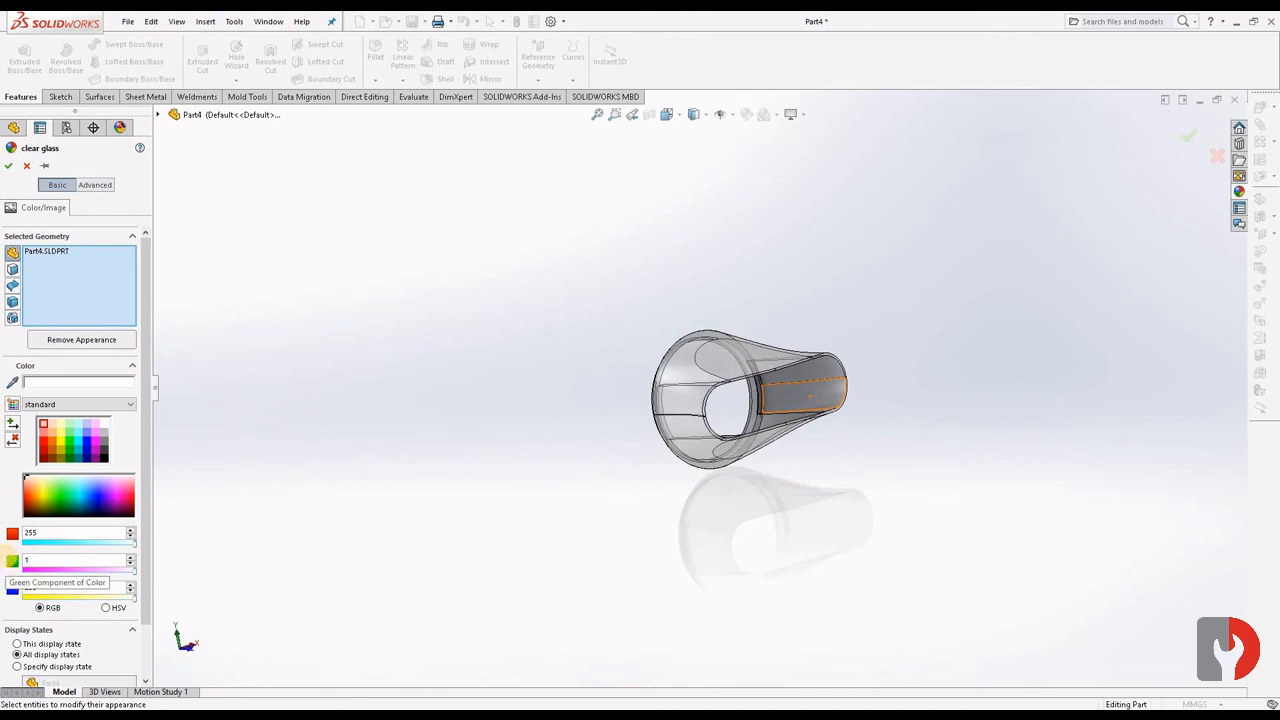
{"action": "type", "text": "183"}
{"action": "left_click_drag", "start_coordinate": [54, 591], "coordinate": [25, 587]}
{"action": "type", "text": "1"}
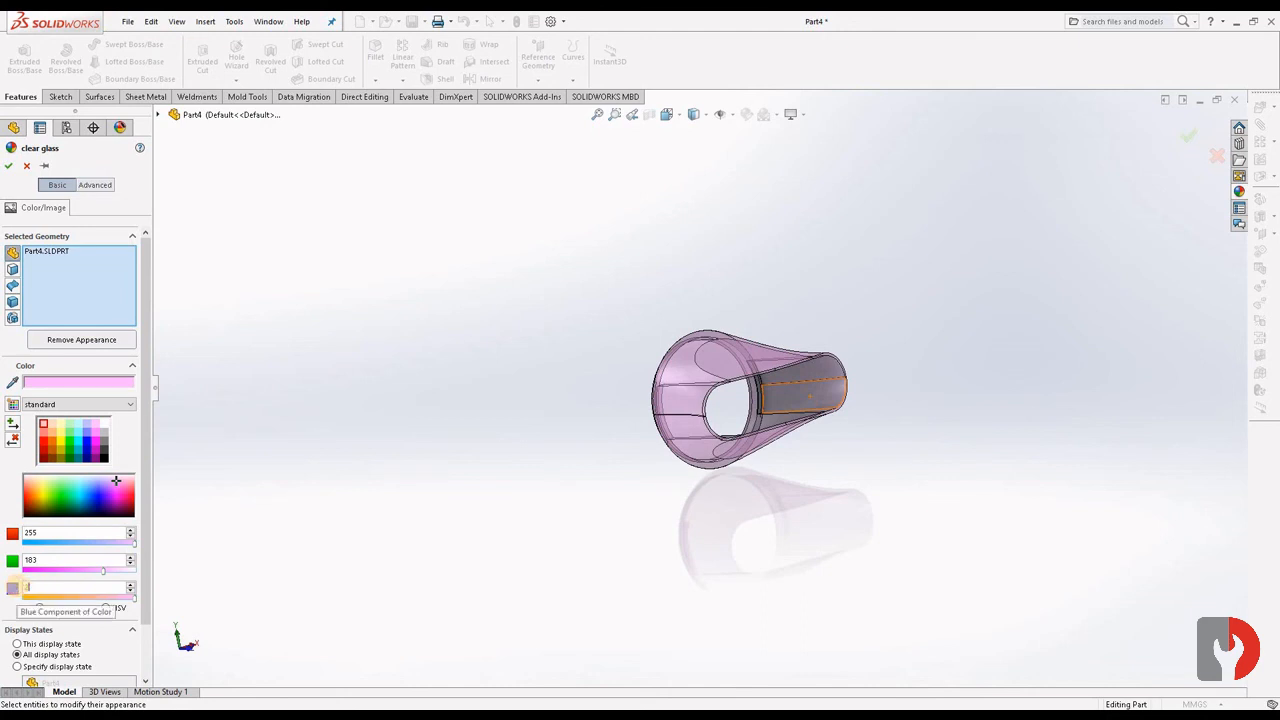
{"action": "left_click_drag", "start_coordinate": [23, 586], "coordinate": [72, 565]}
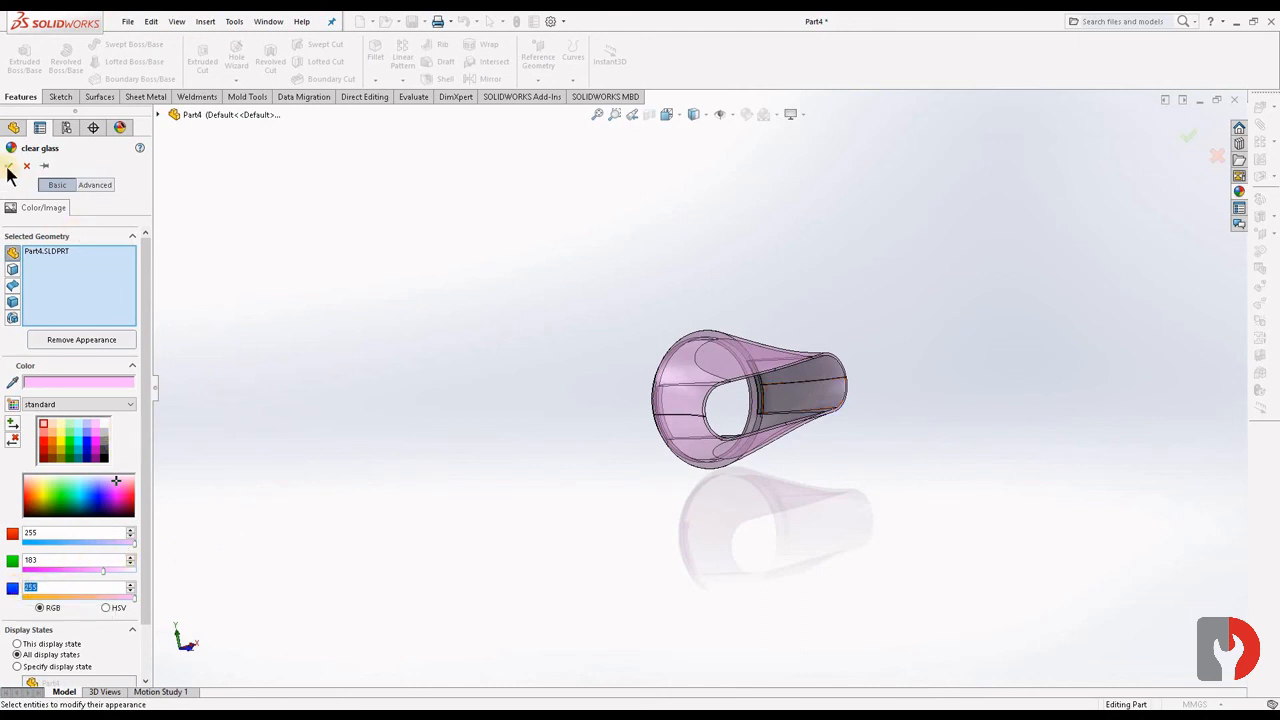
- Switch the display style to Shaded without edges and inspect the tinted glass part from several angles
{"action": "middle_click_drag", "start_coordinate": [657, 514], "coordinate": [717, 406]}
{"action": "scroll", "coordinate": [847, 564], "scroll_direction": "down", "scroll_amount": 5}
{"action": "mouse_move", "coordinate": [847, 564]}
{"action": "middle_mouse_down"}
{"action": "mouse_move", "coordinate": [926, 517]}
{"action": "mouse_move", "coordinate": [923, 543]}
{"action": "mouse_move", "coordinate": [857, 585]}
{"action": "middle_mouse_up"}
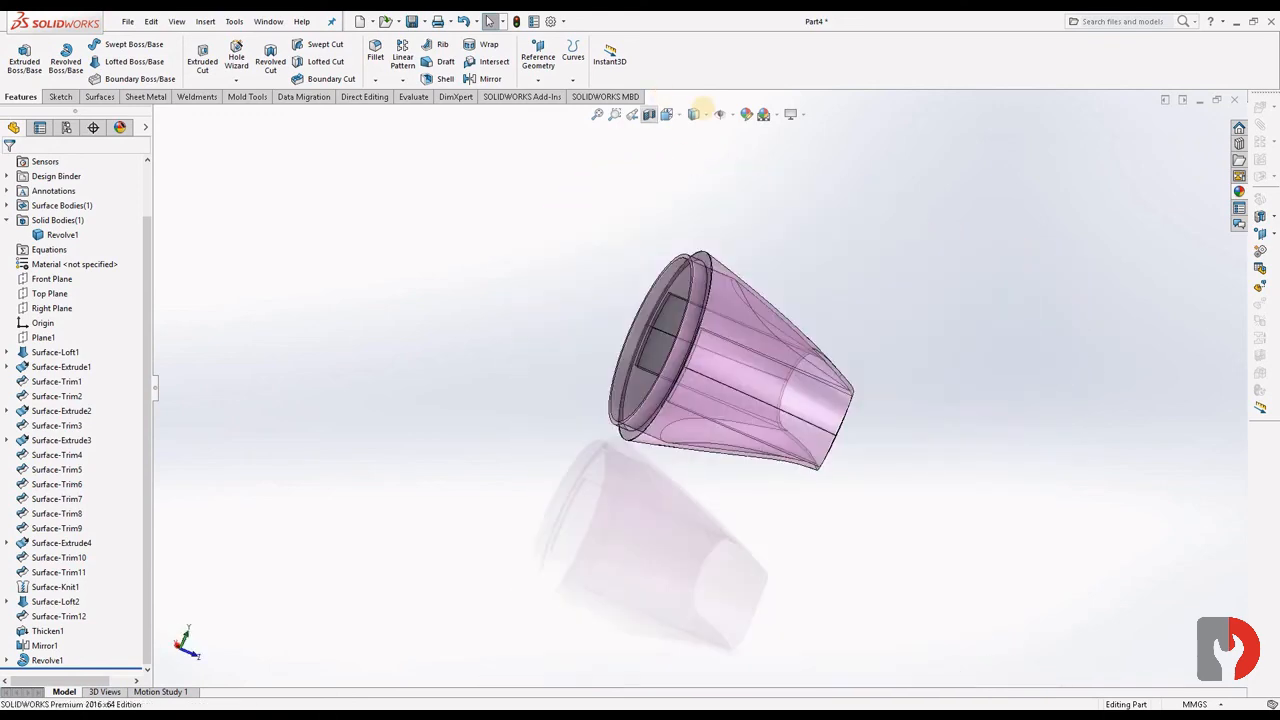
{"action": "left_click", "coordinate": [706, 114]}
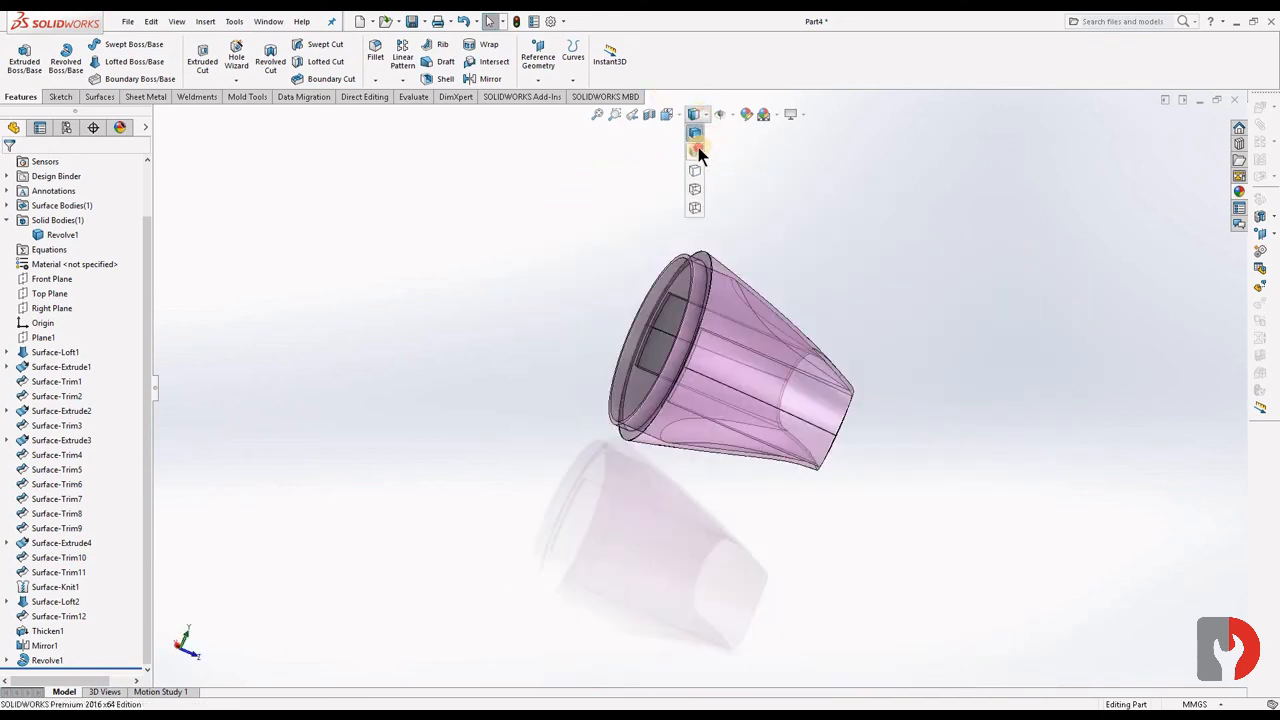
{"action": "left_click", "coordinate": [698, 149]}
{"action": "left_click", "coordinate": [890, 368]}
{"action": "middle_click_drag", "start_coordinate": [864, 364], "coordinate": [623, 403]}
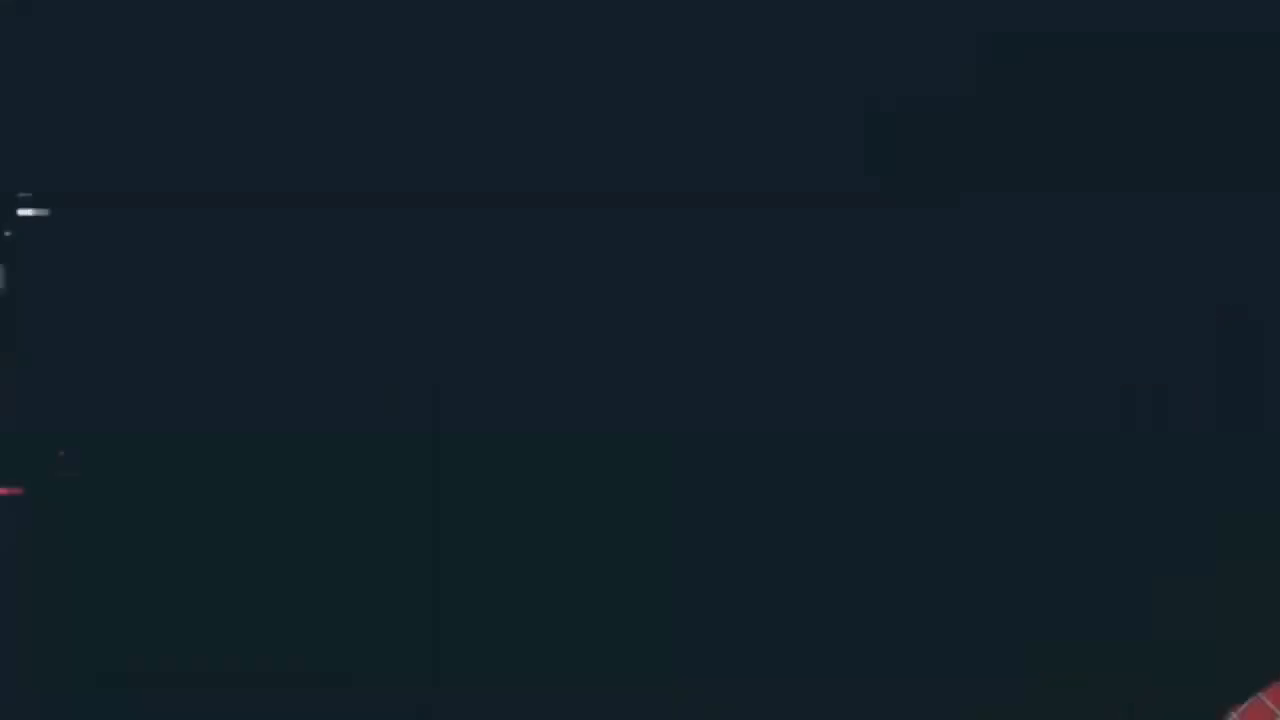